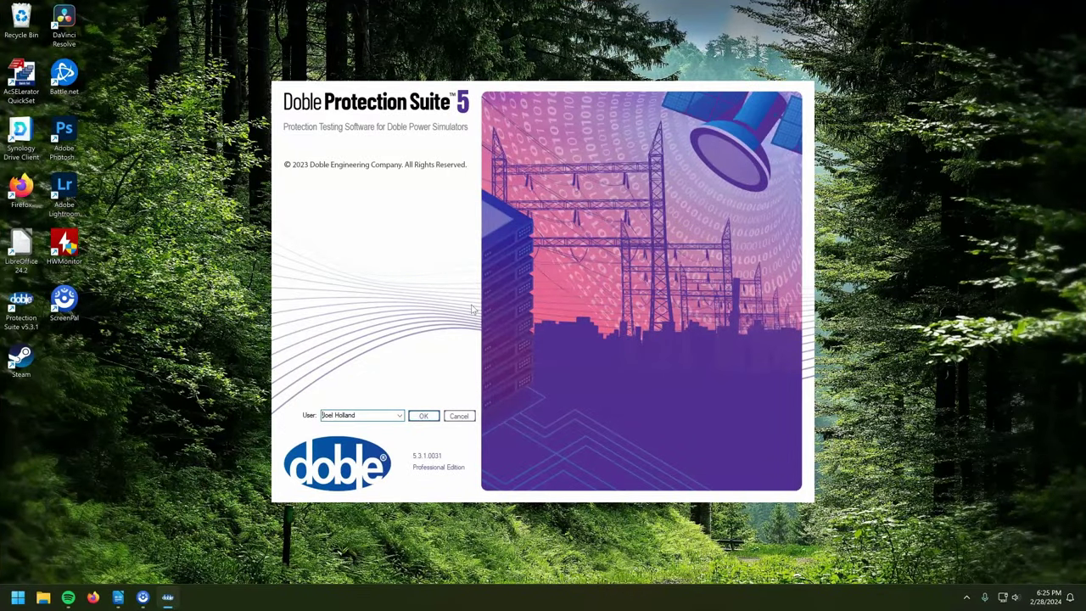
Sign in with the preselected user and open the folder chooser for the test file list
left_click(424, 416)
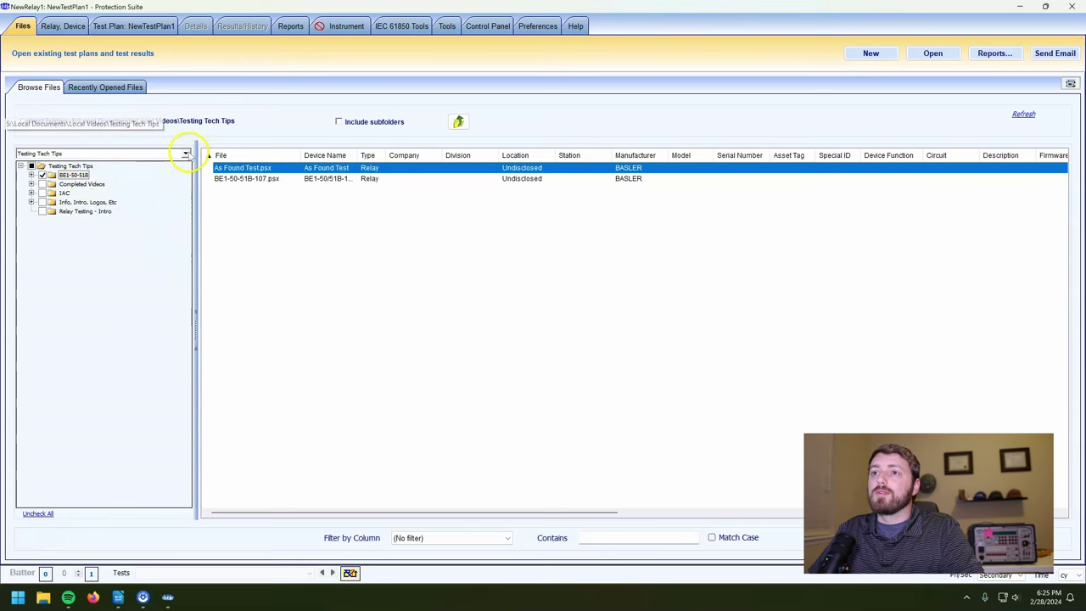
left_click(184, 153)
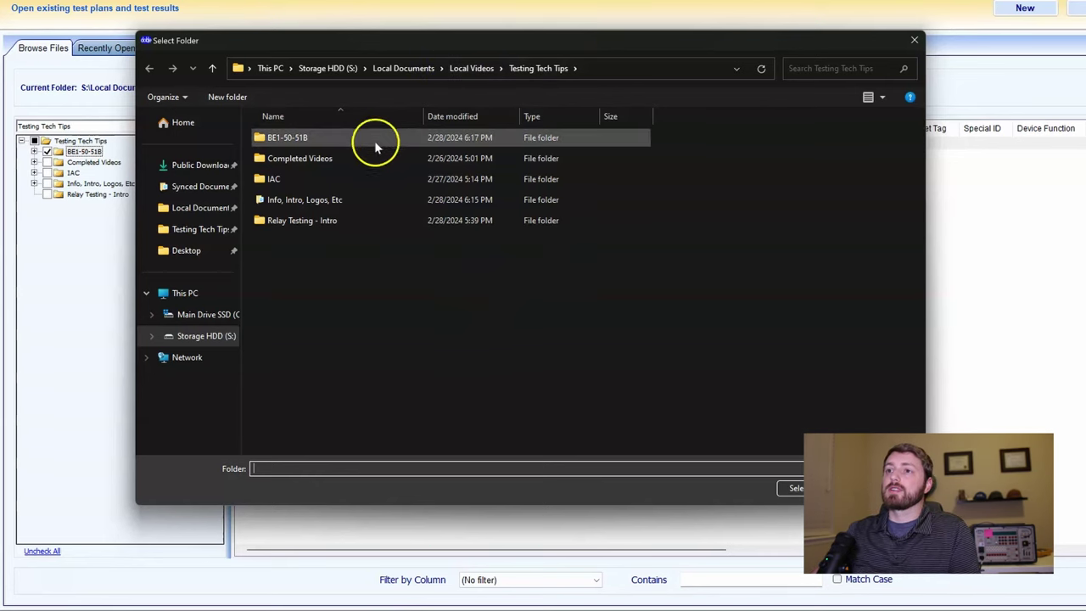
Look through the contents of the IAC and BE1-50-51B folders inside Testing Tech Tips
double_click(336, 171)
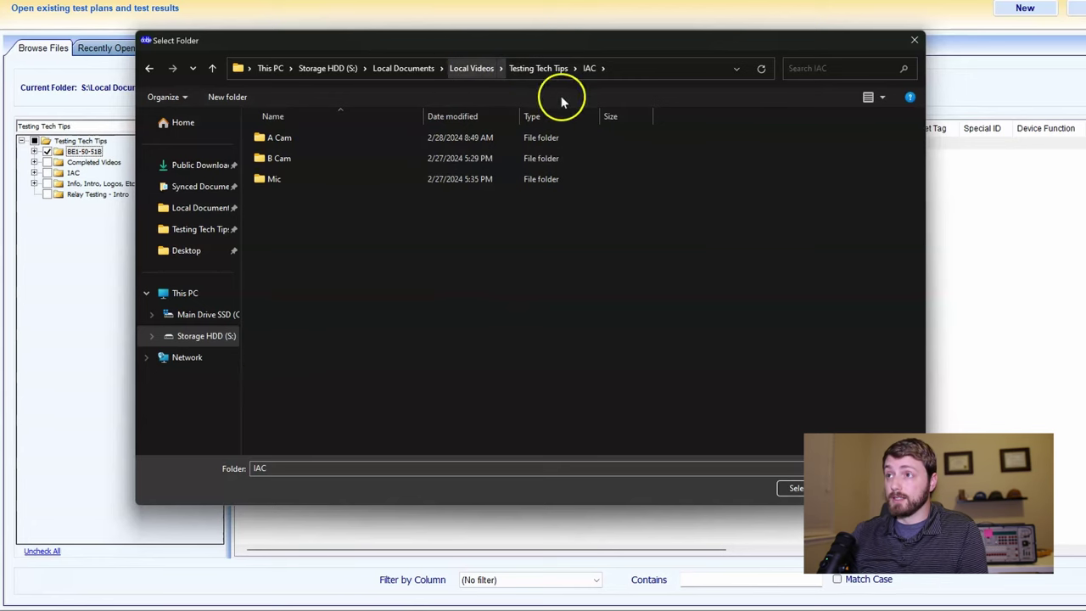
double_click(432, 177)
key("alt+Left")
double_click(453, 163)
key("alt+Left")
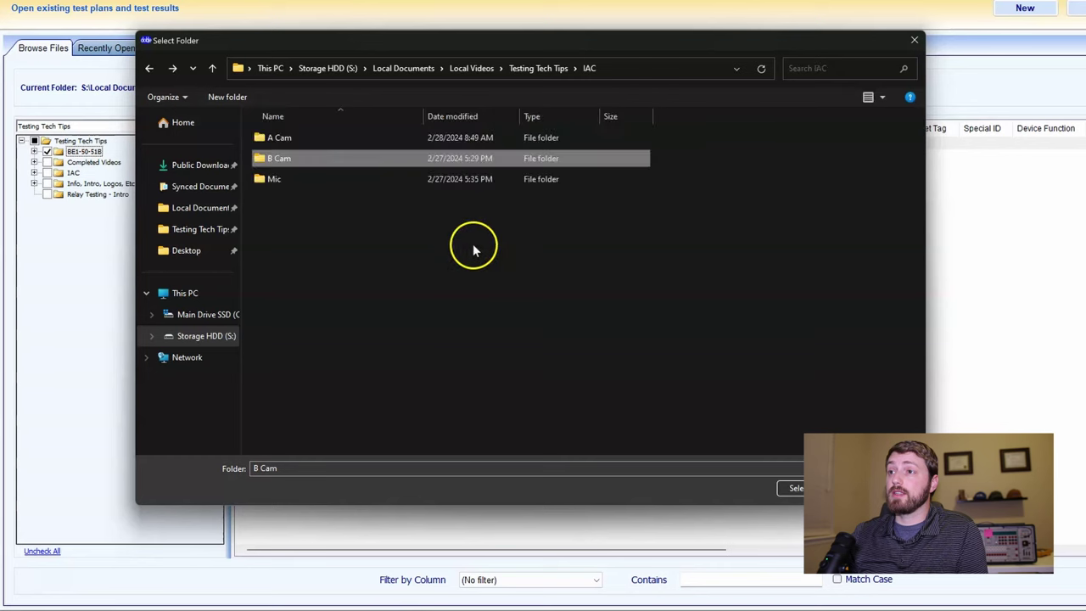
left_click(530, 68)
double_click(344, 137)
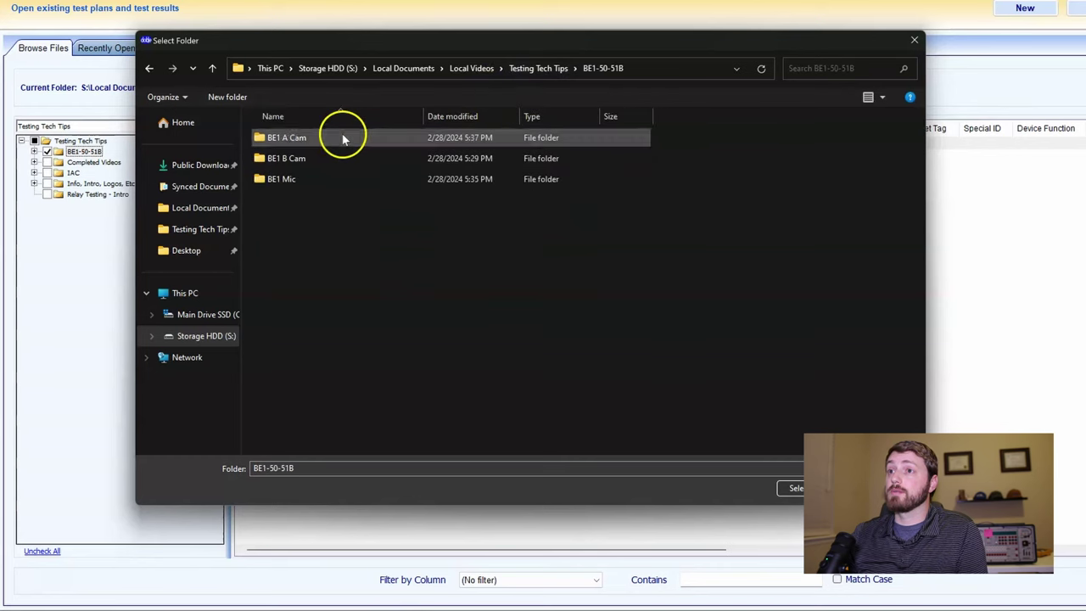
Set the Testing Tech Tips folder inside Local Videos as the current folder for test files
left_click(473, 69)
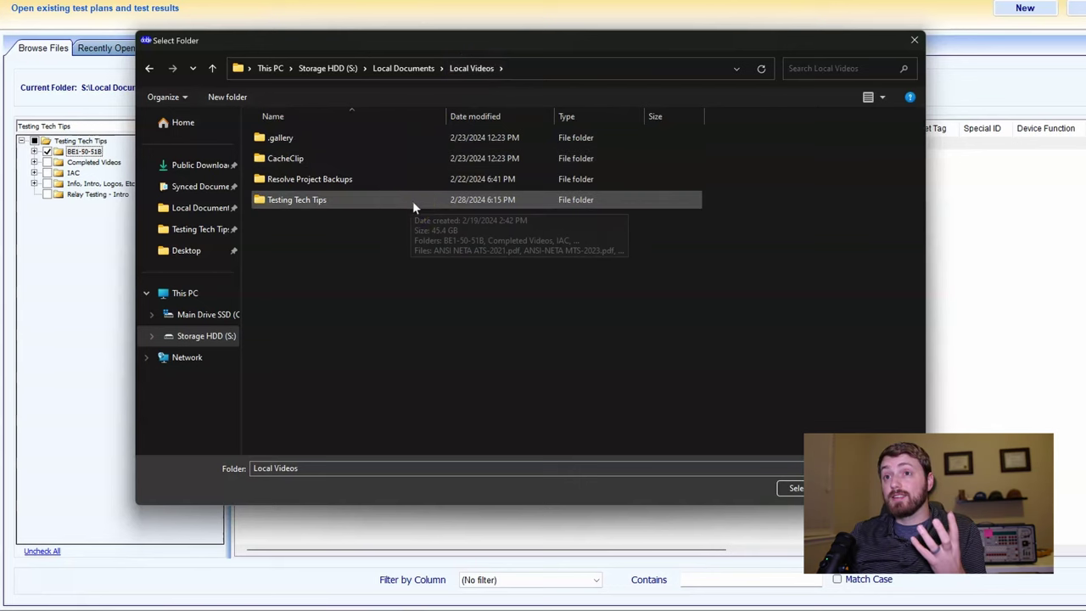
left_click(379, 204)
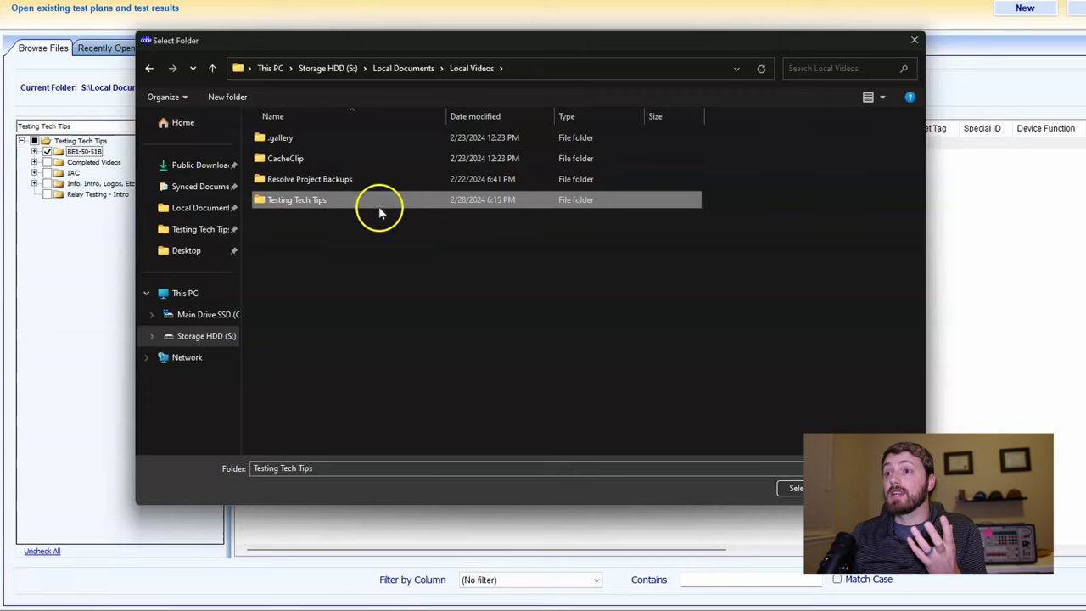
double_click(396, 205)
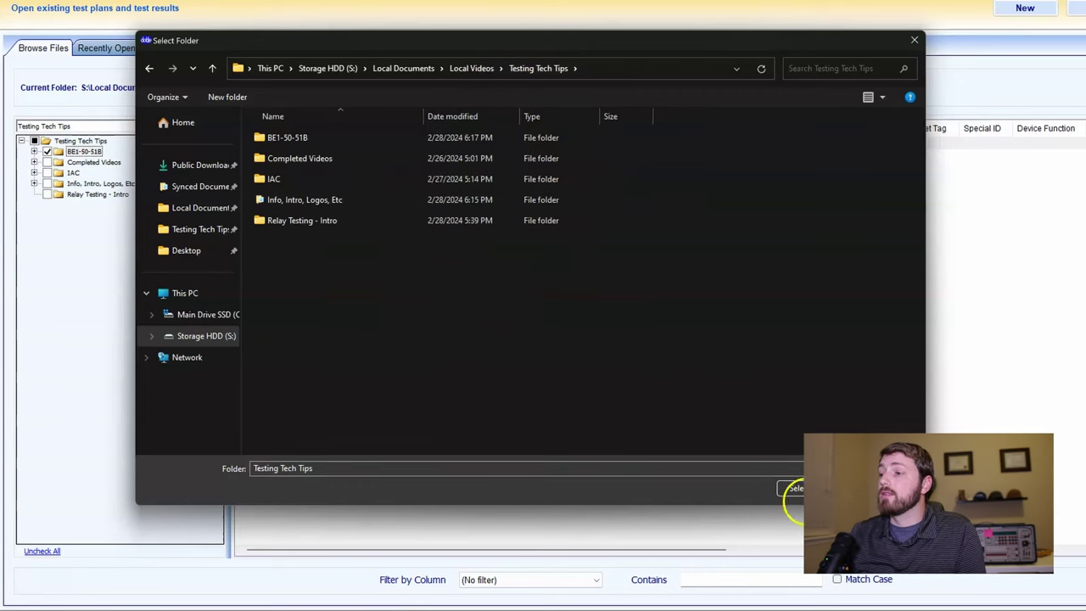
left_click(796, 488)
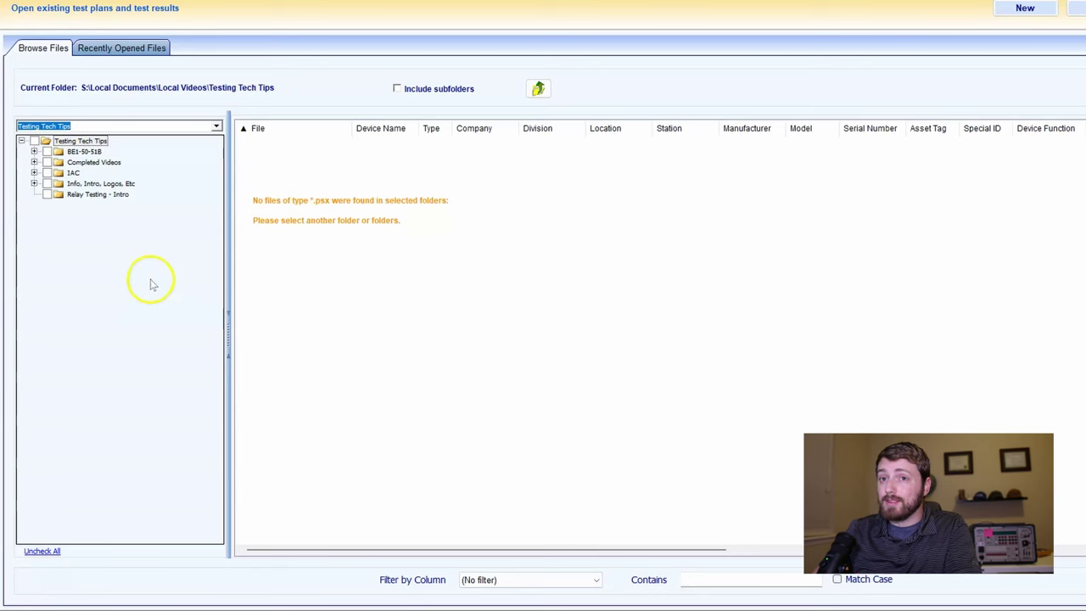
Narrow the folder tree, list the files of Testing Tech Tips including subfolders, and select BE1-50-51B-107.psx
left_click_drag(230, 247, 198, 247)
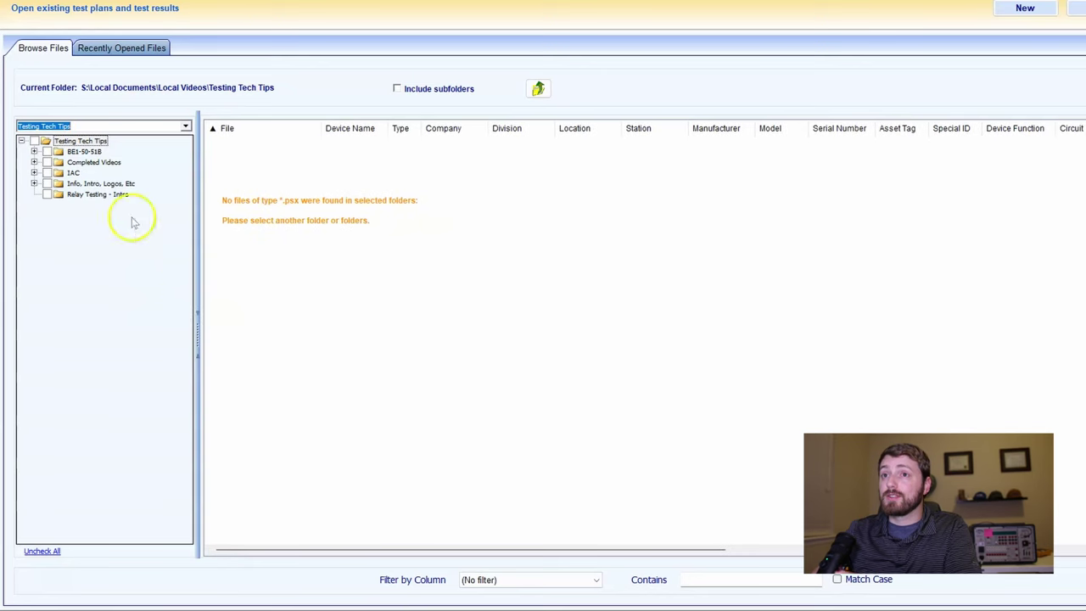
left_click(34, 141)
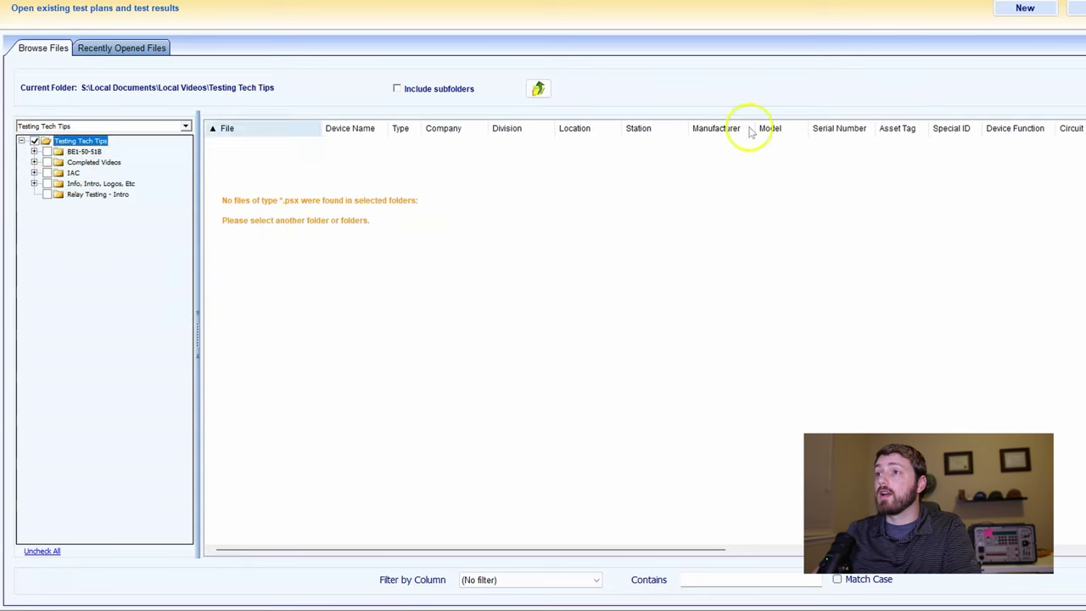
left_click(397, 88)
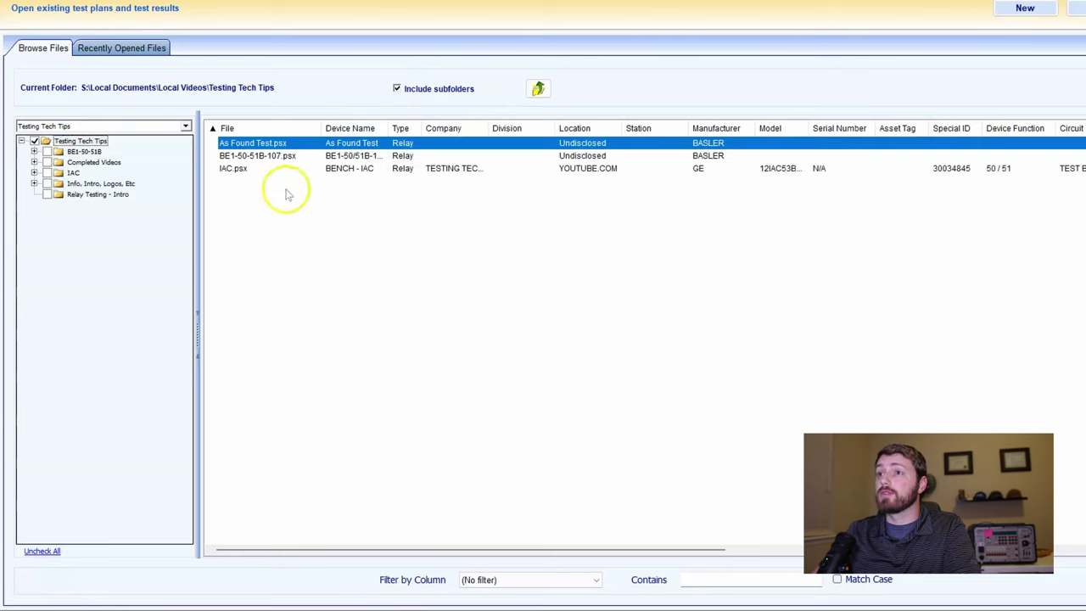
left_click(244, 170)
left_click(255, 157)
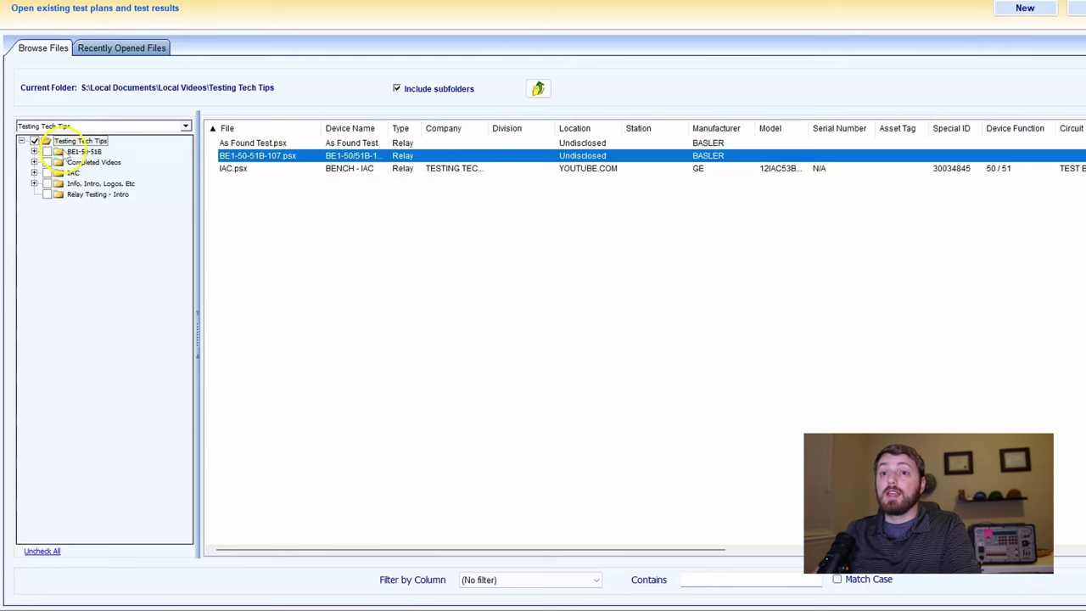
Look inside the IAC folder in the folder chooser, but reselect Testing Tech Tips as the current folder
left_click(186, 126)
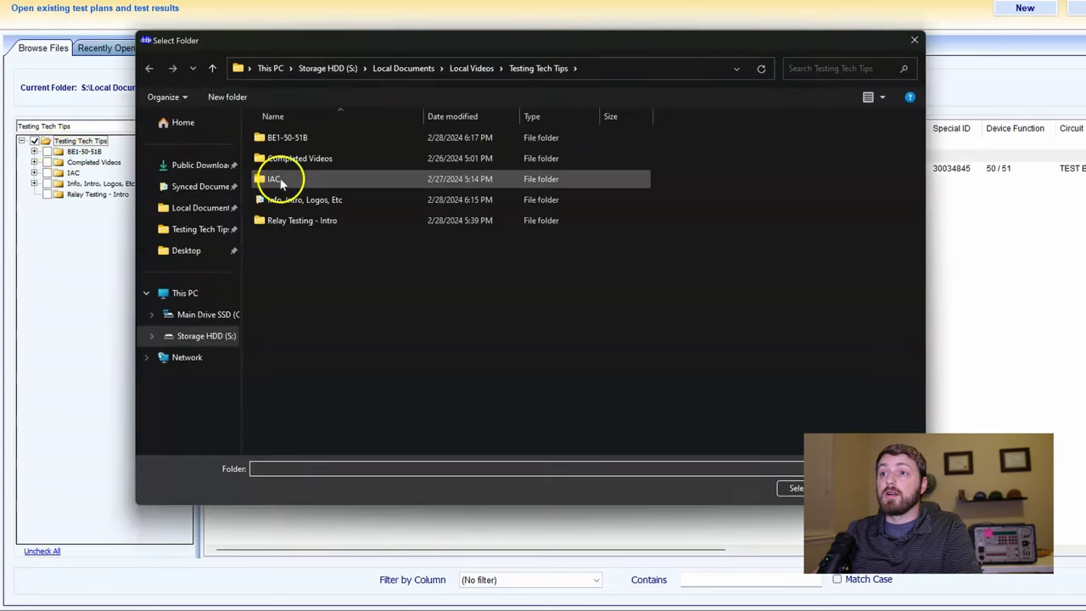
double_click(278, 180)
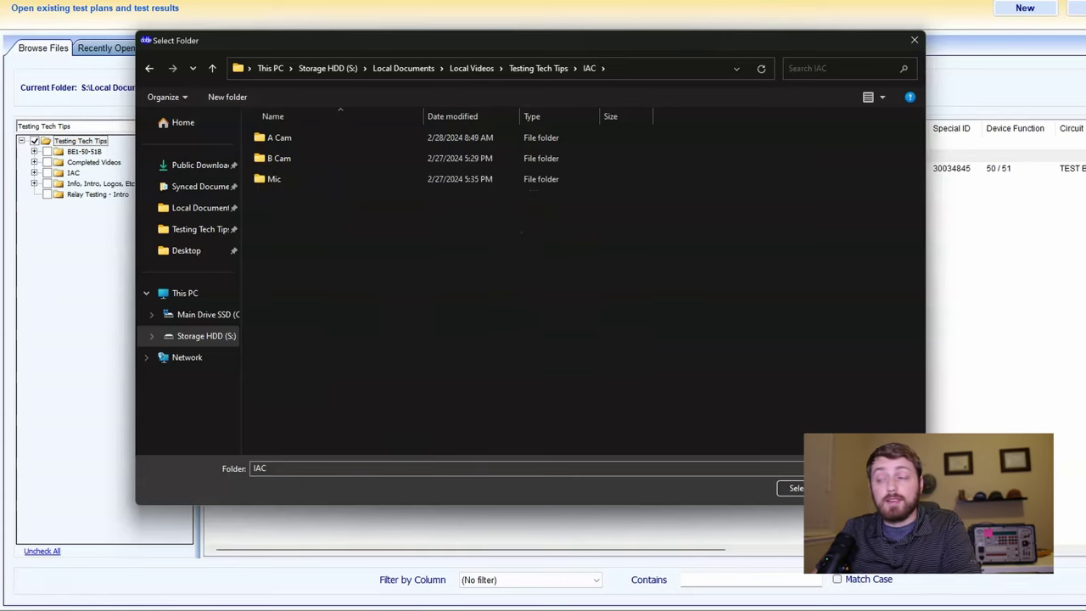
left_click(538, 67)
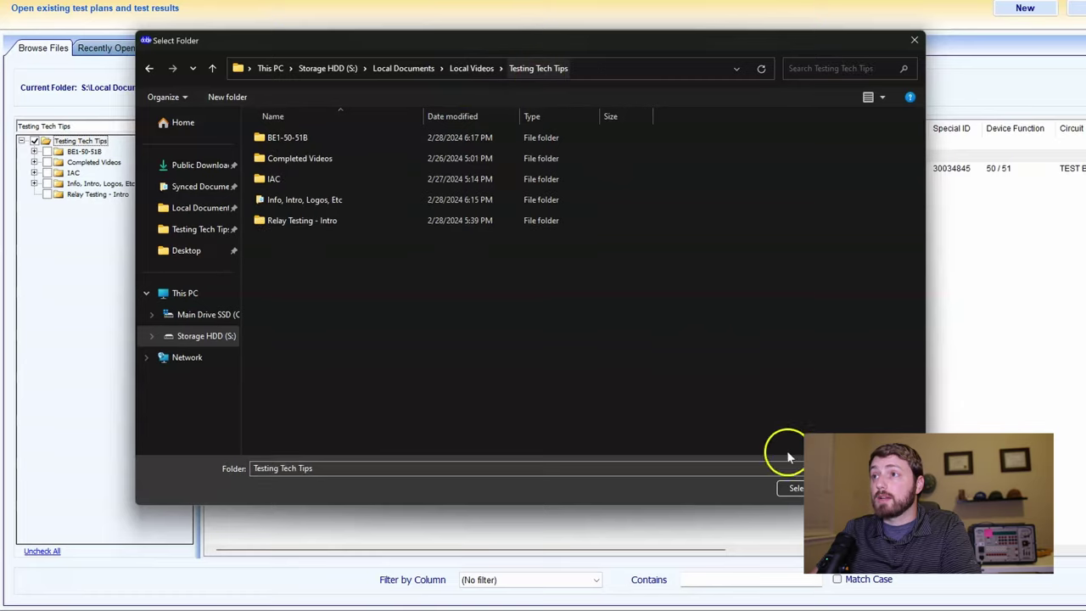
left_click(798, 486)
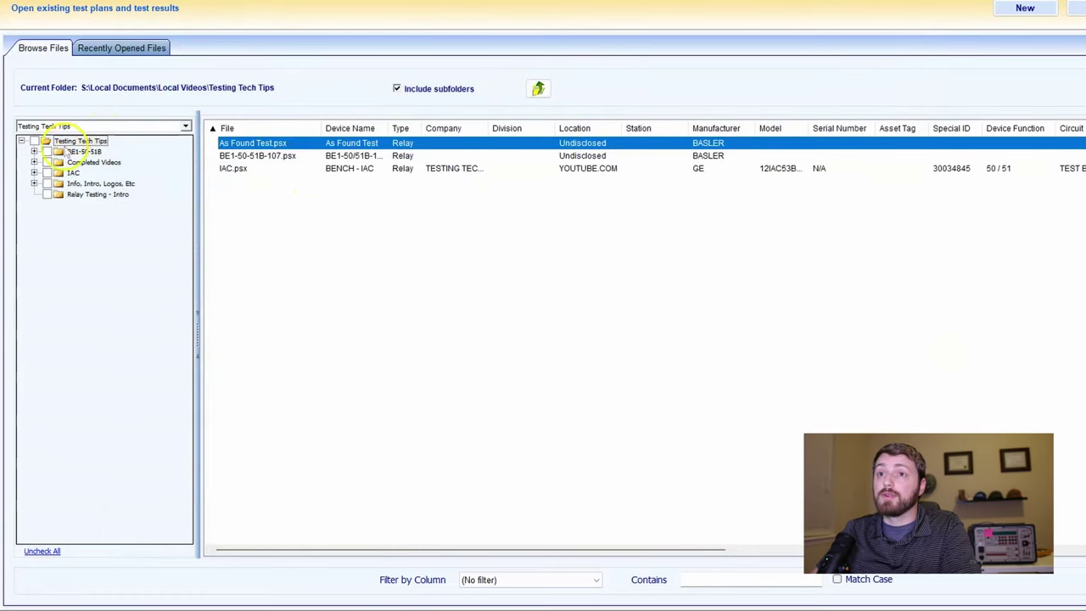
Try to filter the file list by checking and unchecking the BE1-50-51B and IAC folders while subfolders are included
left_click(33, 141)
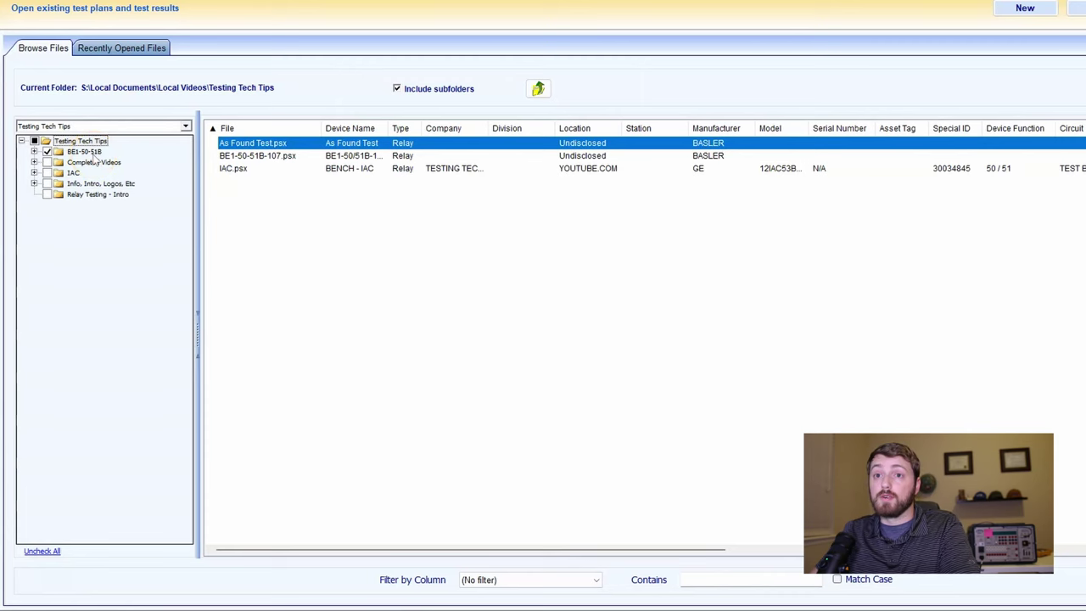
left_click(47, 151)
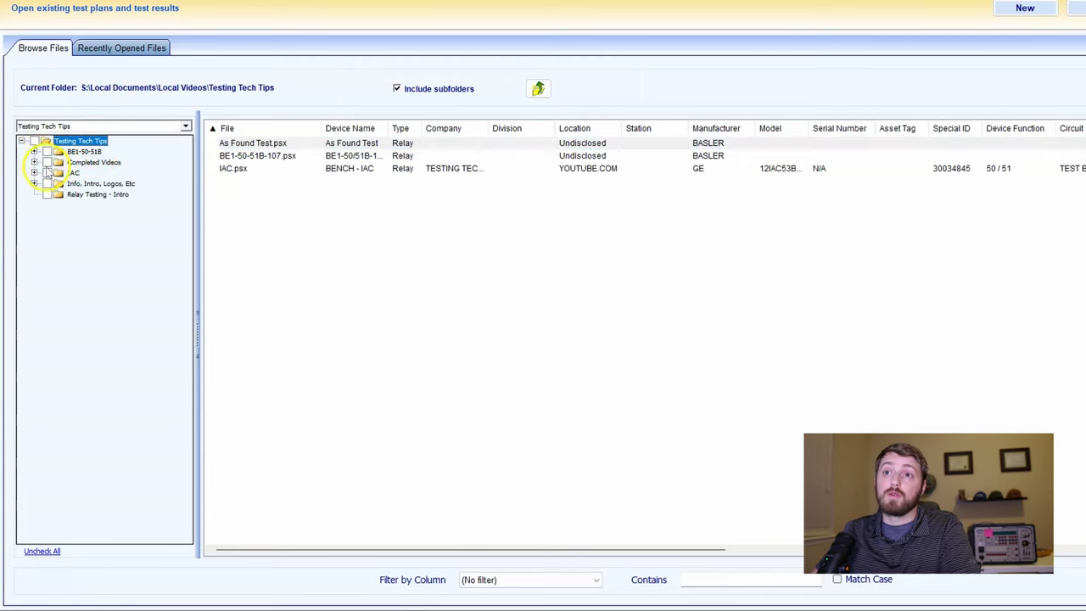
left_click(47, 173)
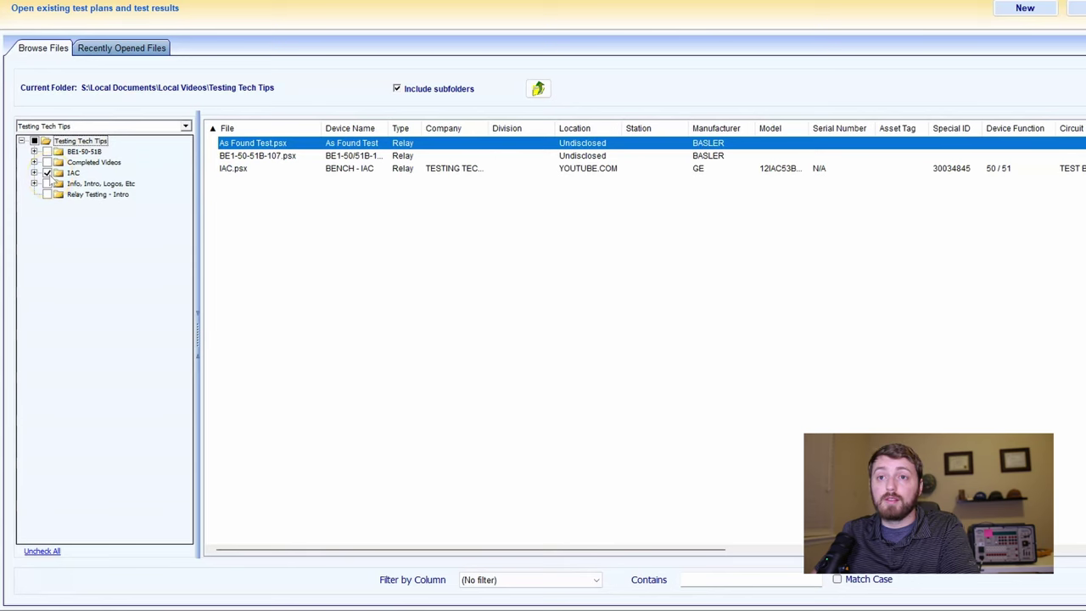
left_click(47, 173)
left_click(47, 151)
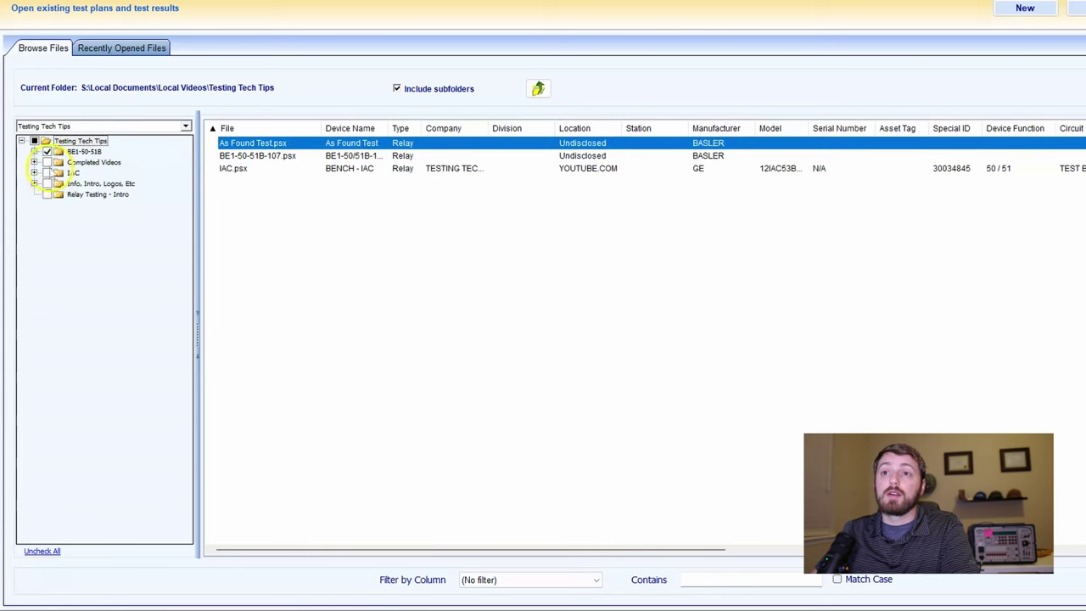
left_click(46, 173)
left_click(47, 172)
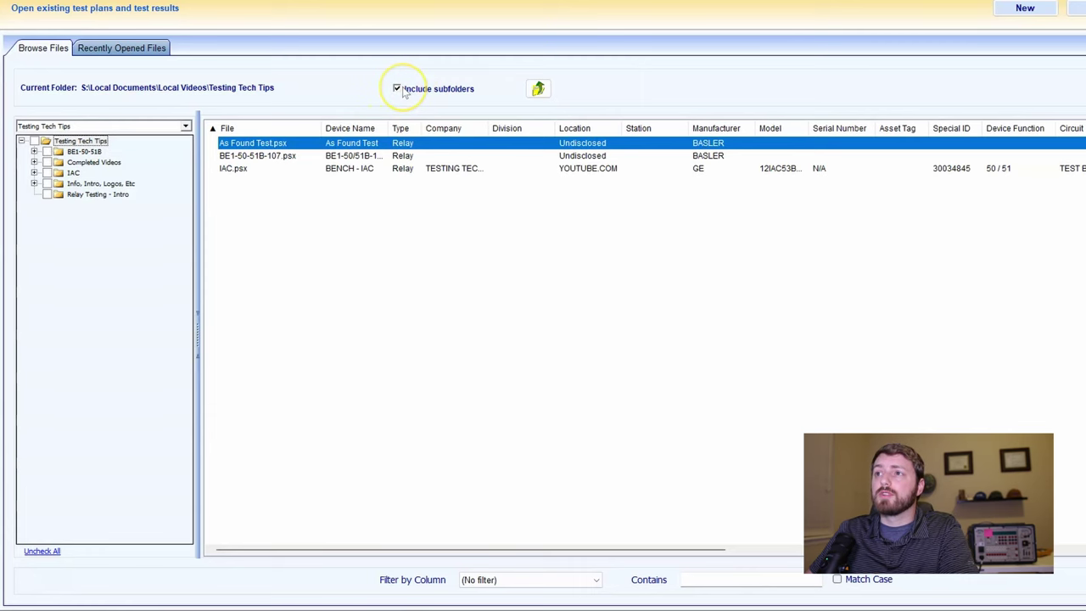
left_click(35, 141)
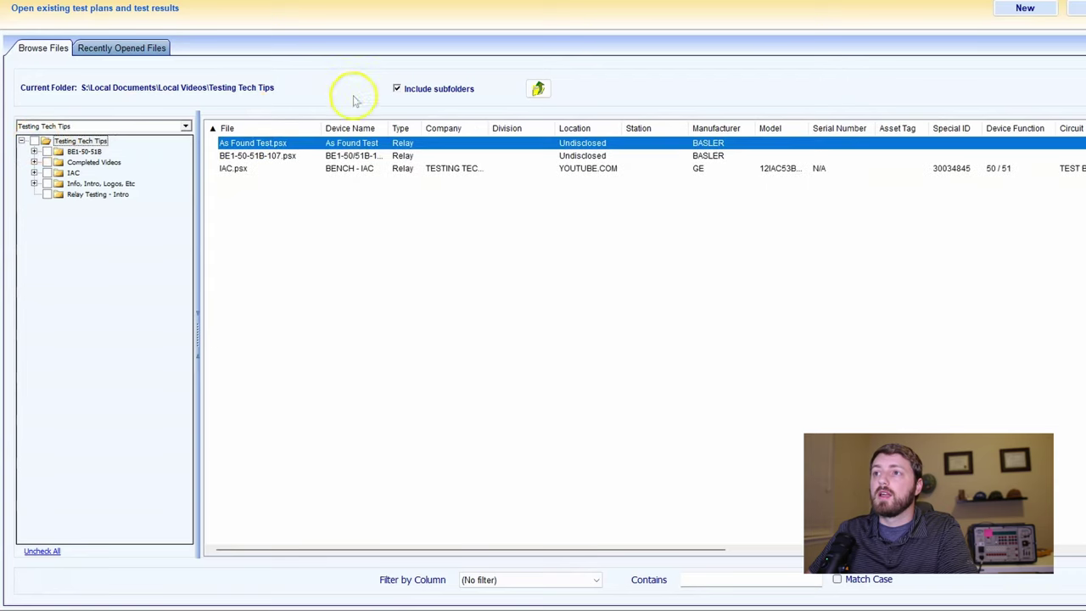
List only the IAC folder's test files with subfolders excluded, and open IAC.psx
left_click(396, 90)
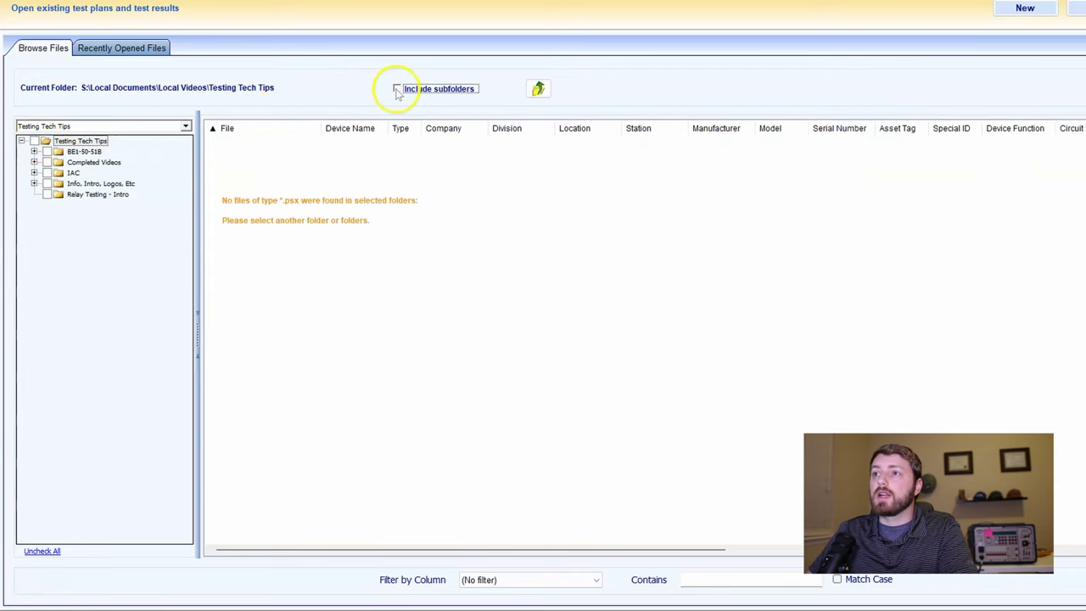
left_click(47, 152)
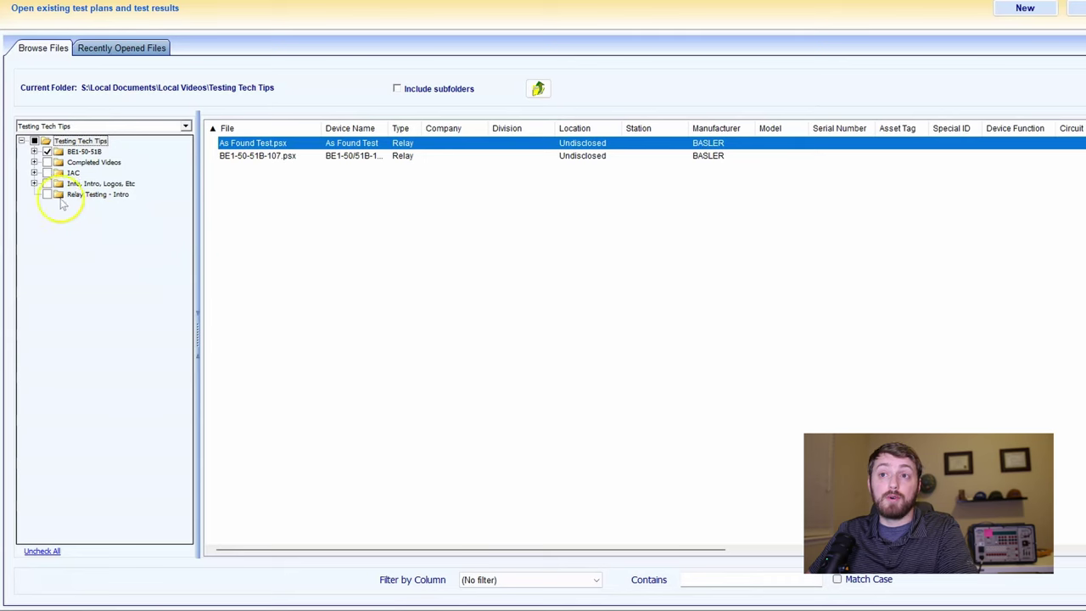
left_click(47, 151)
left_click(46, 172)
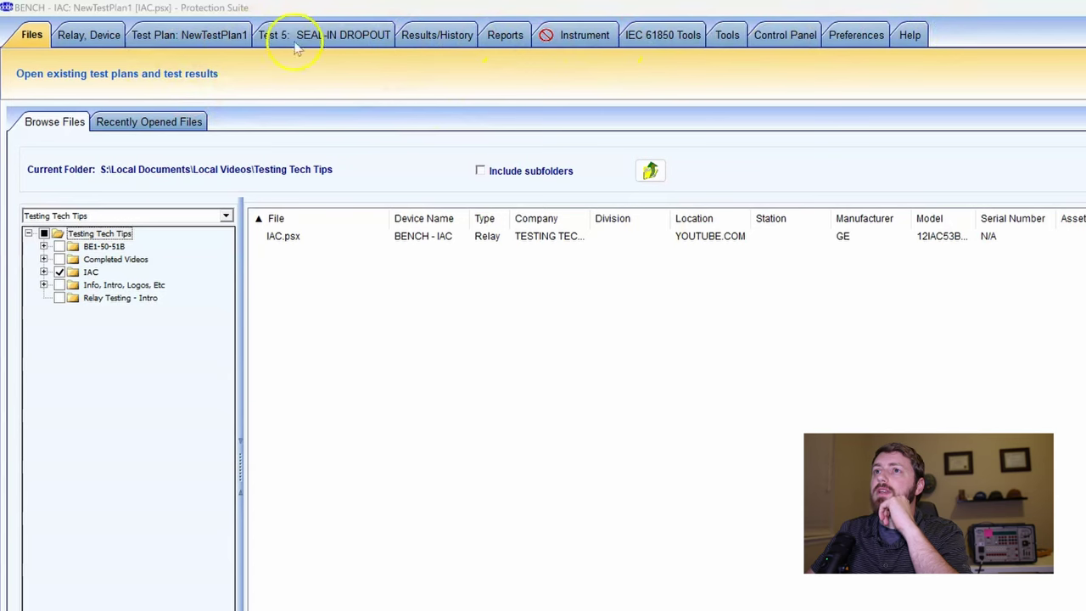
Review the relay's test plans, the test steps of NewTestPlan1, the SEAL-IN DROPOUT test overview and the reports
left_click(104, 37)
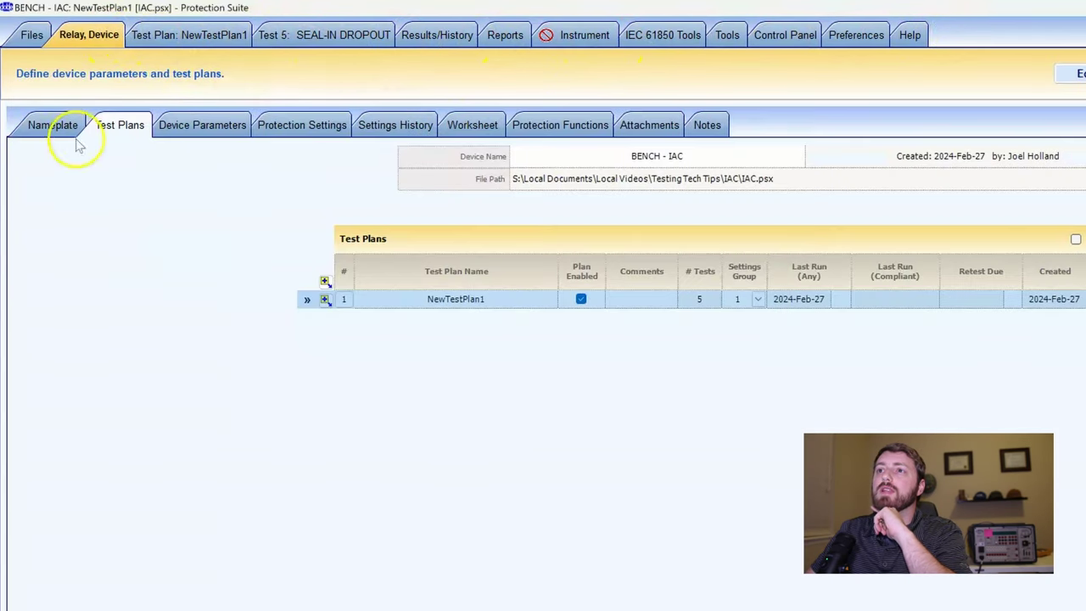
left_click(221, 39)
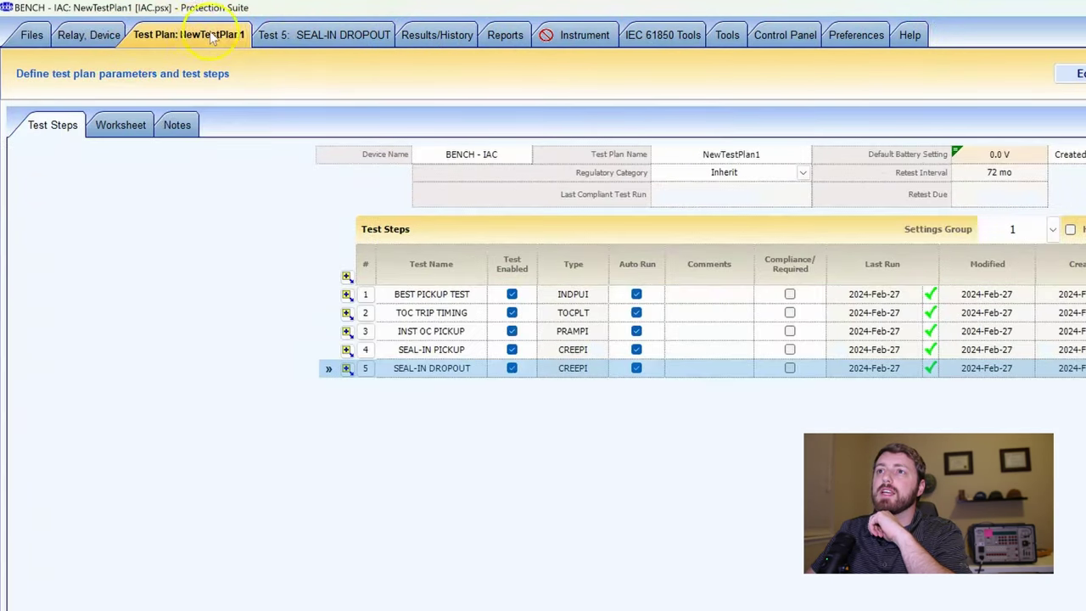
left_click(312, 40)
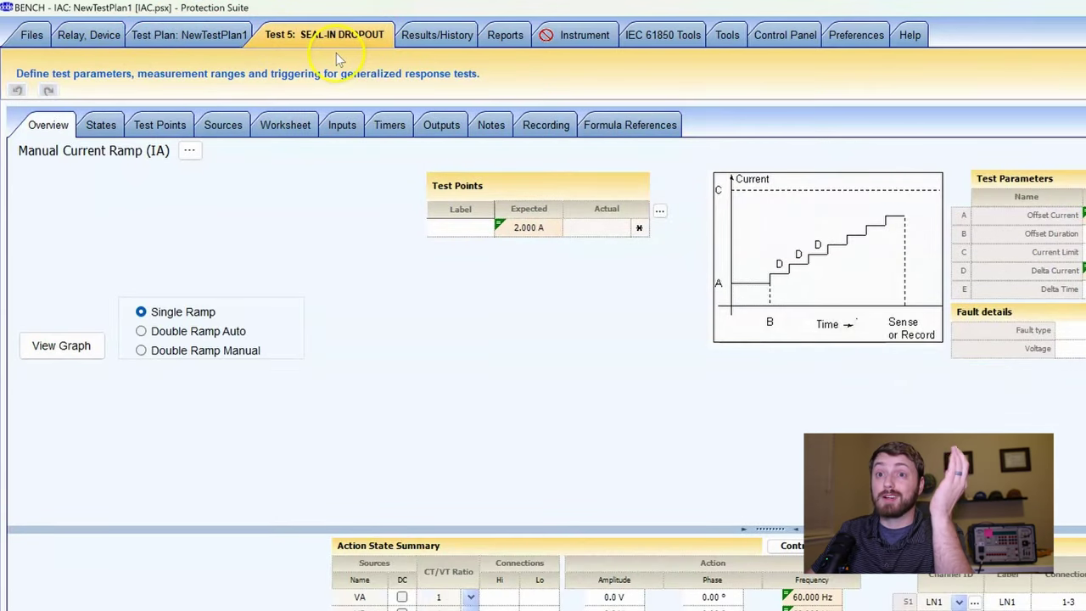
left_click(503, 38)
Review the instrument's connection, calibration and common source configuration pages, and the IEC 61850 tools
left_click(568, 36)
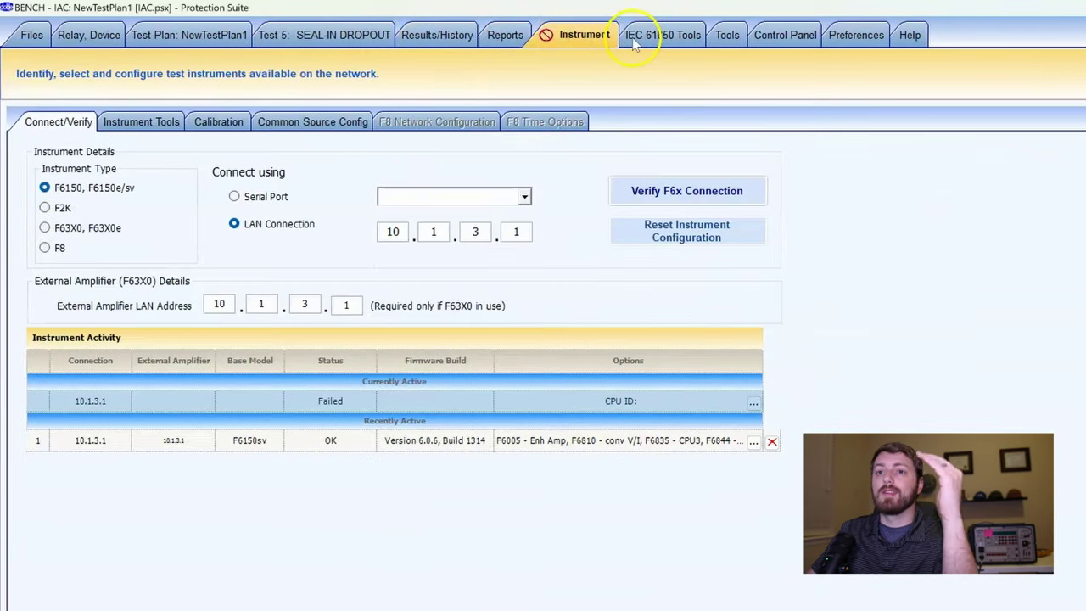
left_click(228, 123)
left_click(314, 121)
left_click(660, 36)
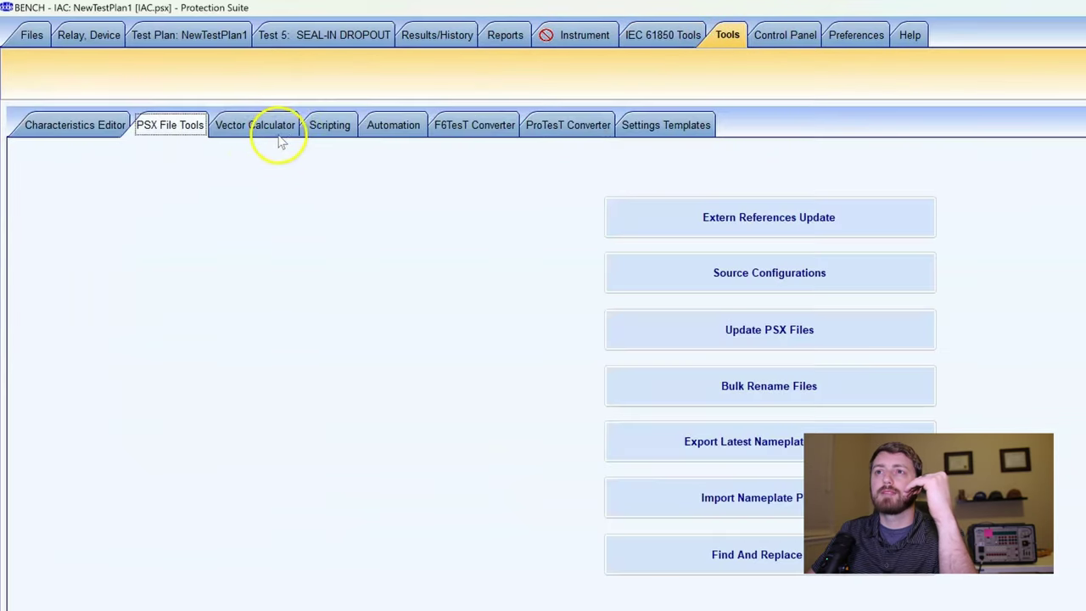
Review the vector calculator, scripting and automation tools, and the application's version and license details
left_click(284, 129)
left_click(325, 126)
left_click(390, 126)
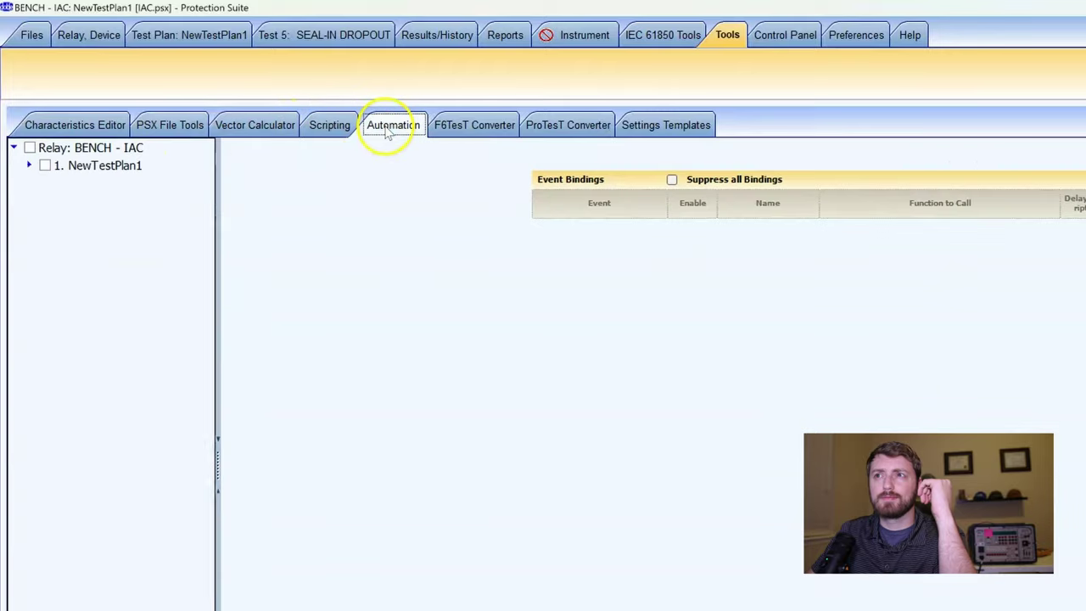
left_click(909, 35)
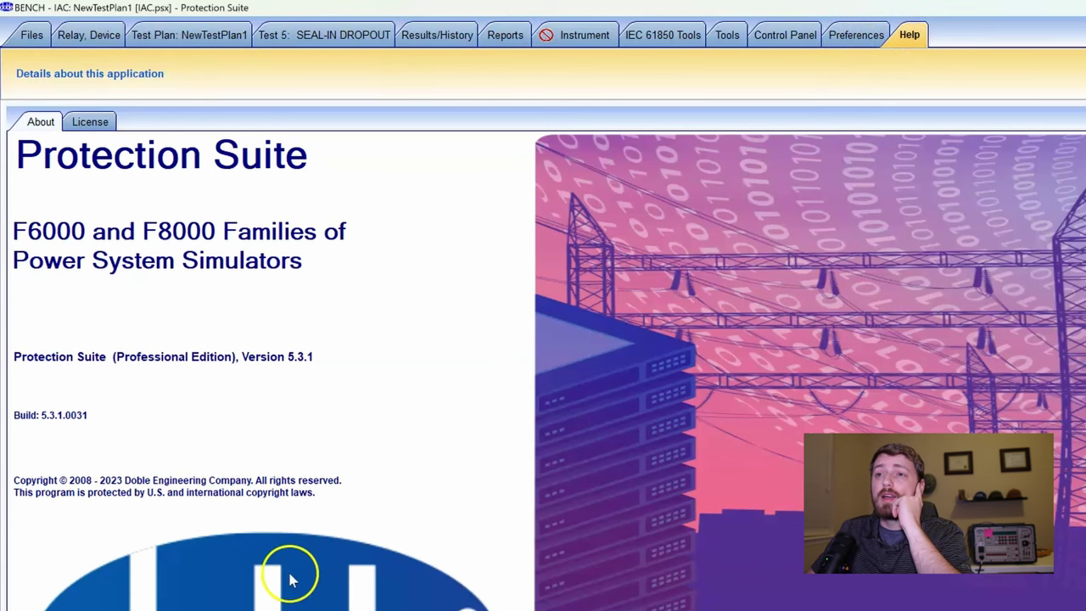
left_click(108, 125)
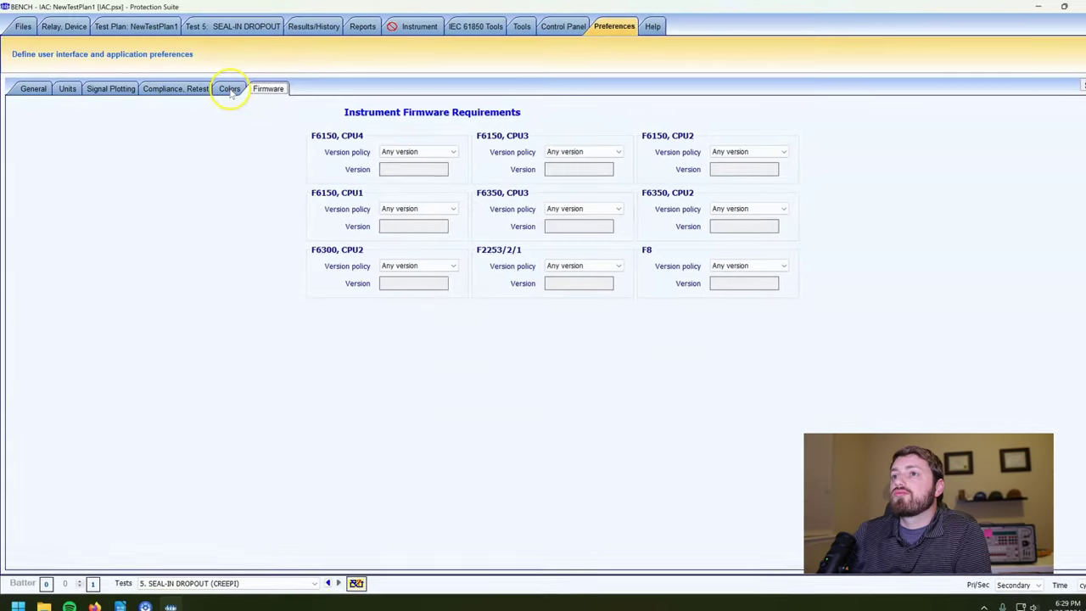
Review the color, compliance and retest, units and general preferences
left_click(228, 88)
left_click(195, 91)
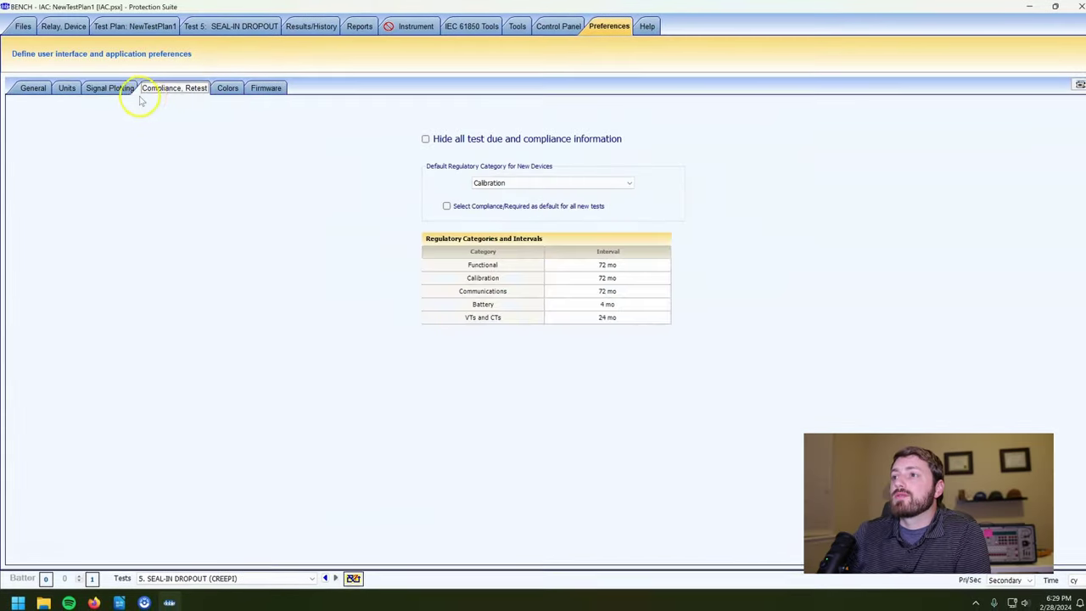
left_click(68, 88)
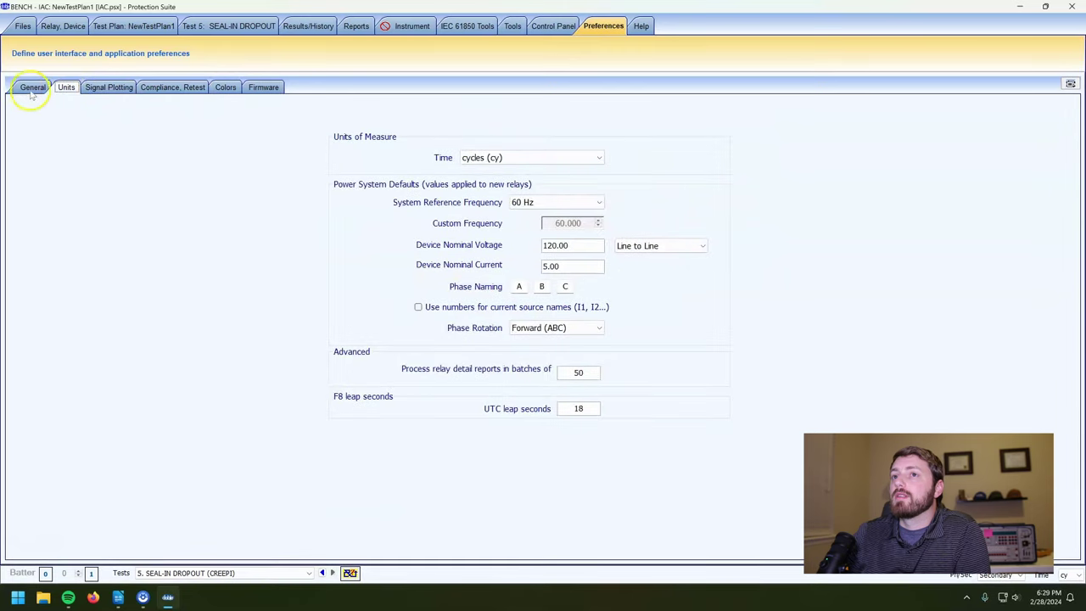
left_click(32, 87)
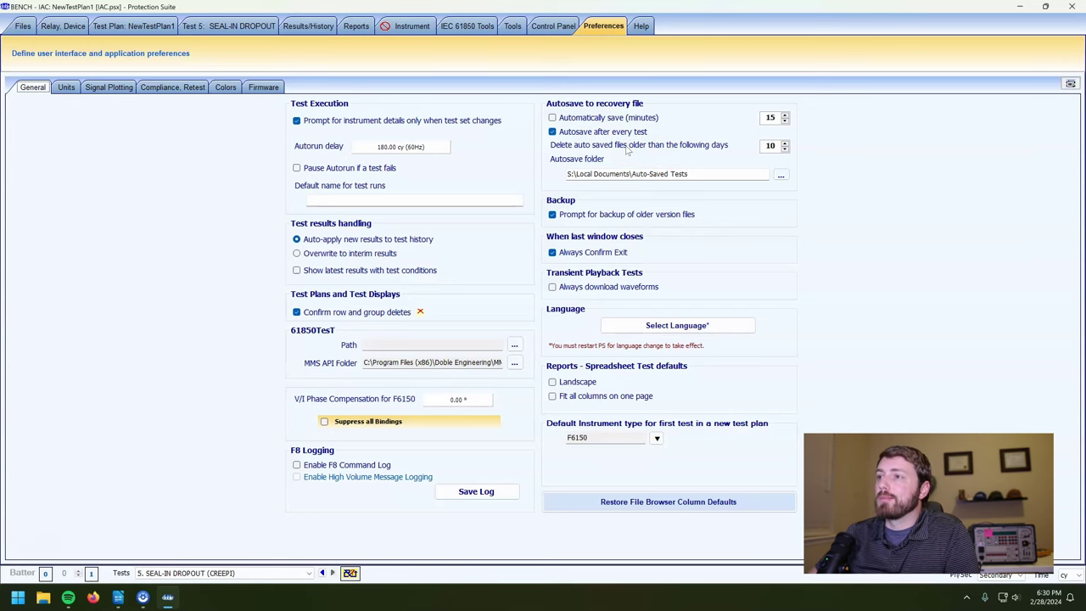
Create and open a new relay/transducer/PMU test file
left_click(49, 27)
left_click(28, 26)
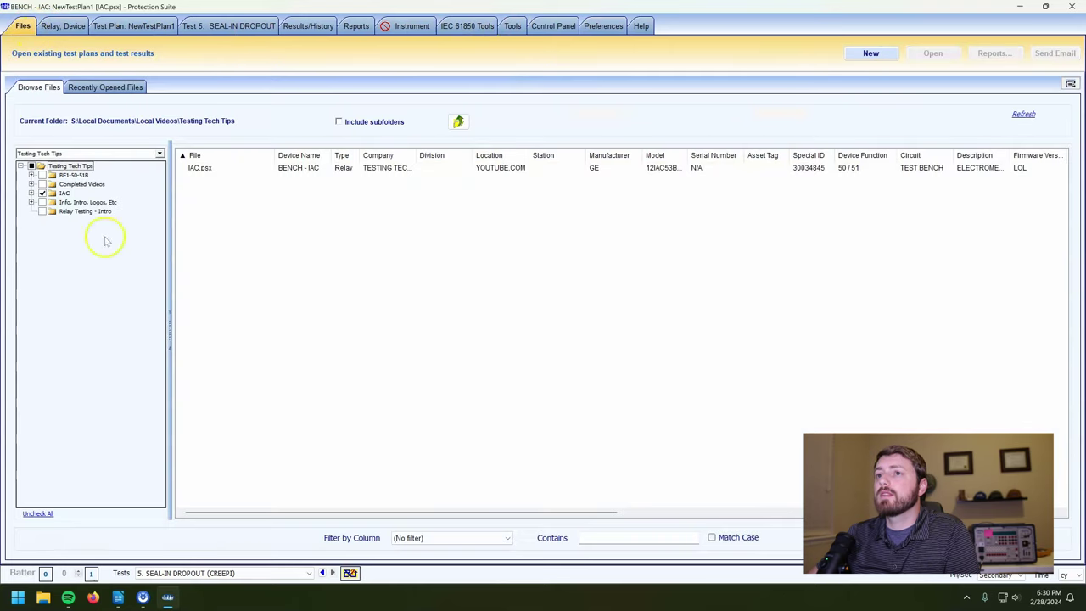
left_click(70, 30)
left_click(33, 88)
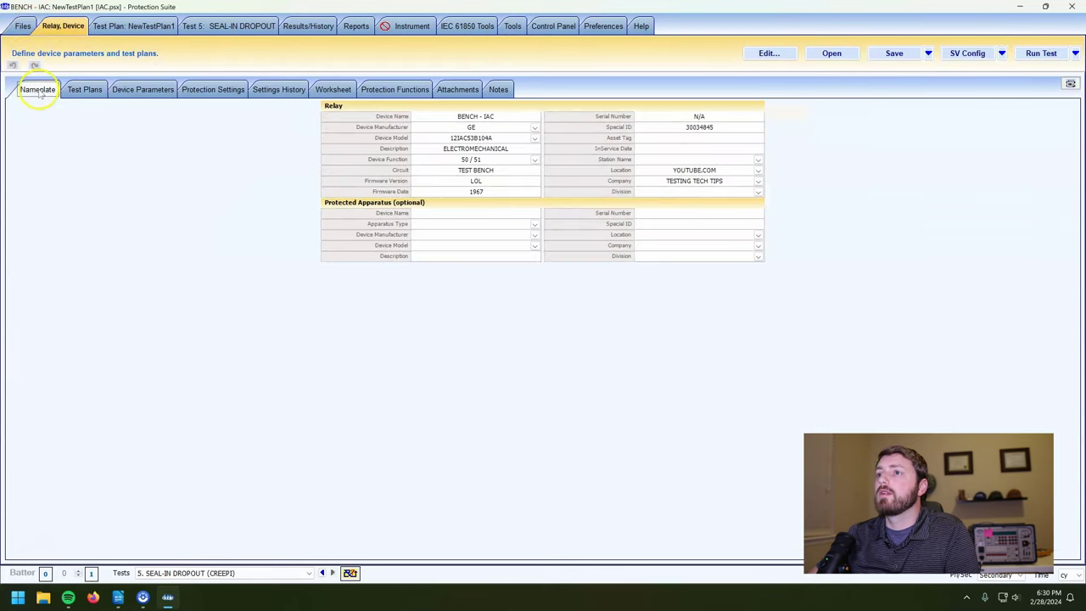
left_click(23, 26)
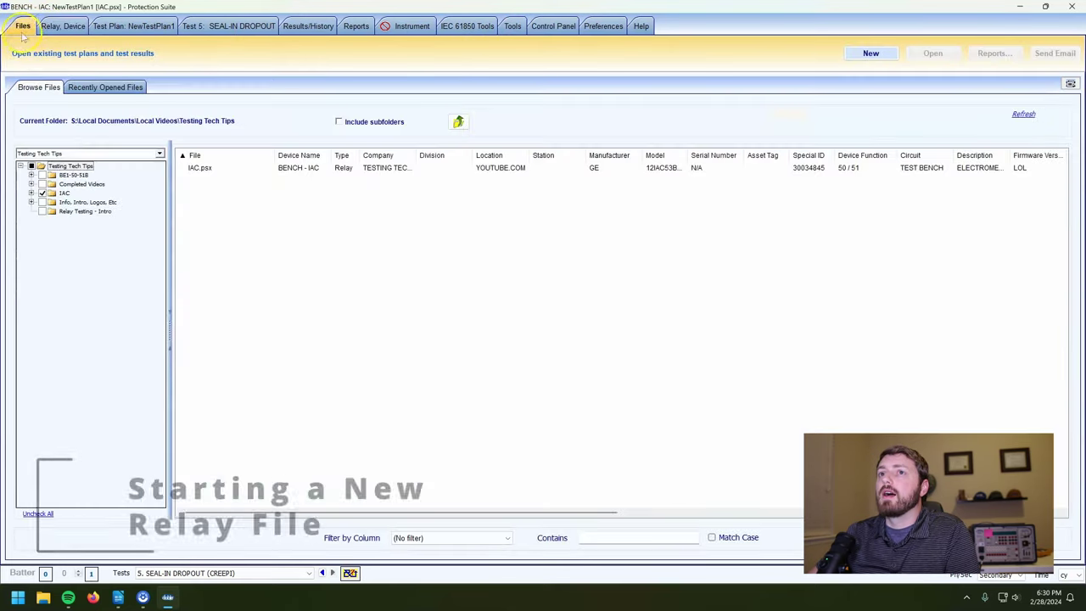
left_click(876, 53)
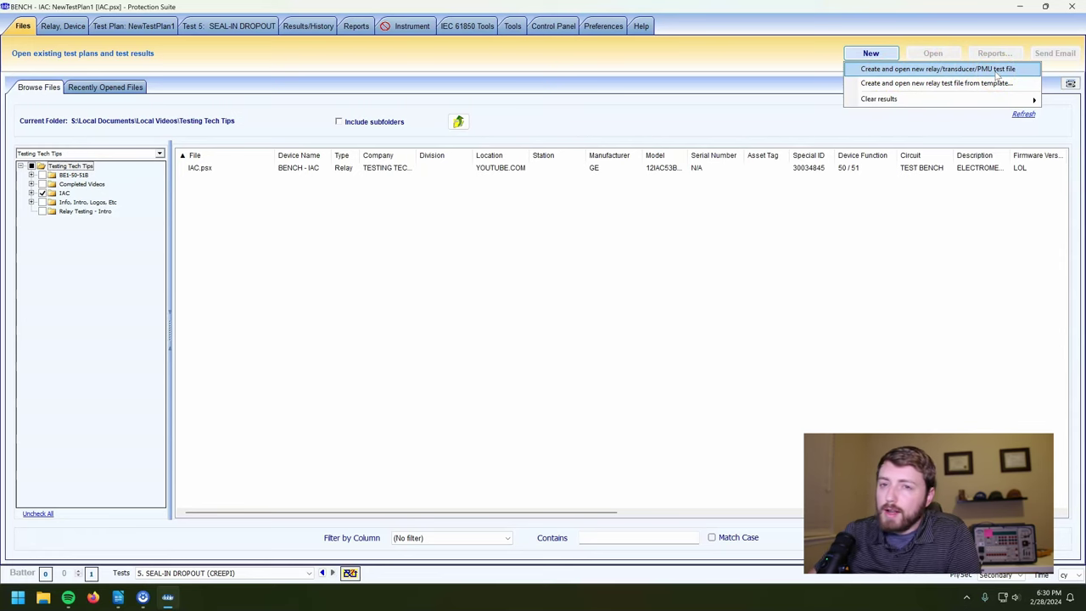
left_click(969, 69)
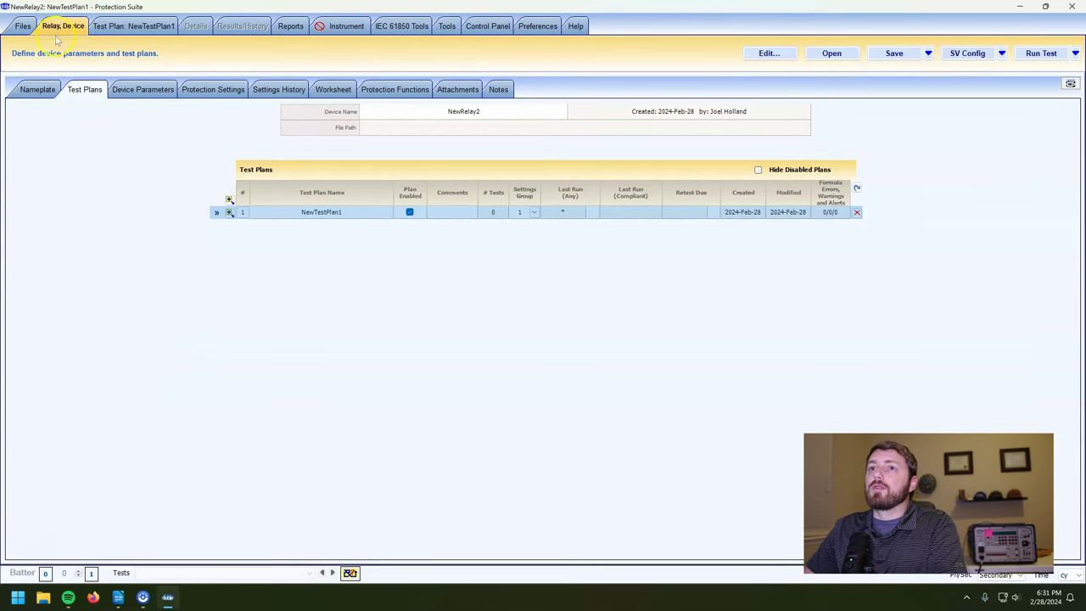
Review the new relay's test plans, device parameters, settings history and nameplate, and open its device name for editing
left_click(39, 90)
left_click(86, 90)
left_click(142, 90)
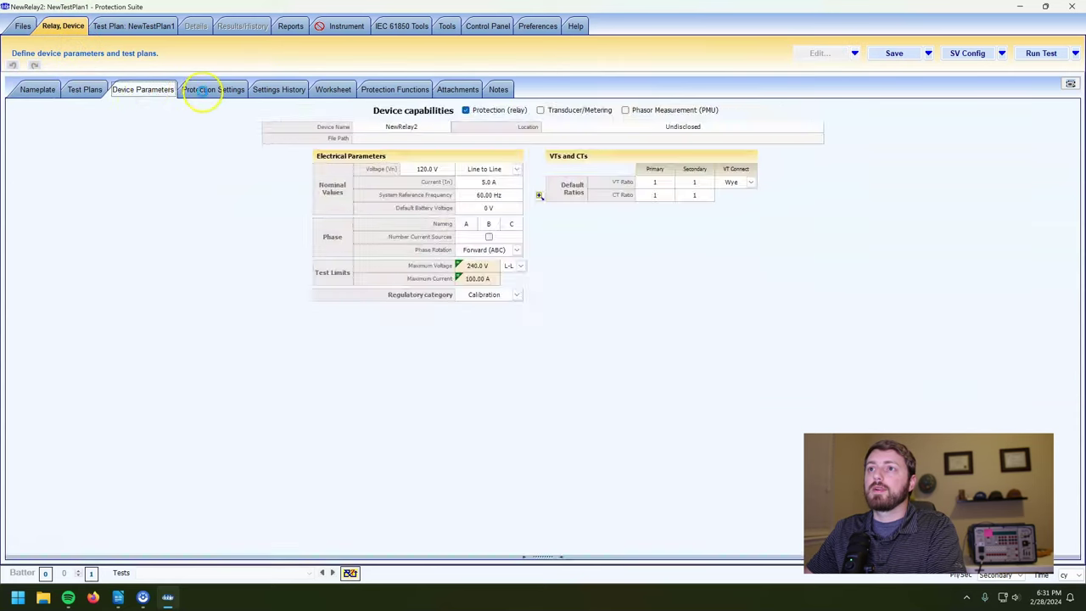
left_click(278, 90)
left_click(37, 90)
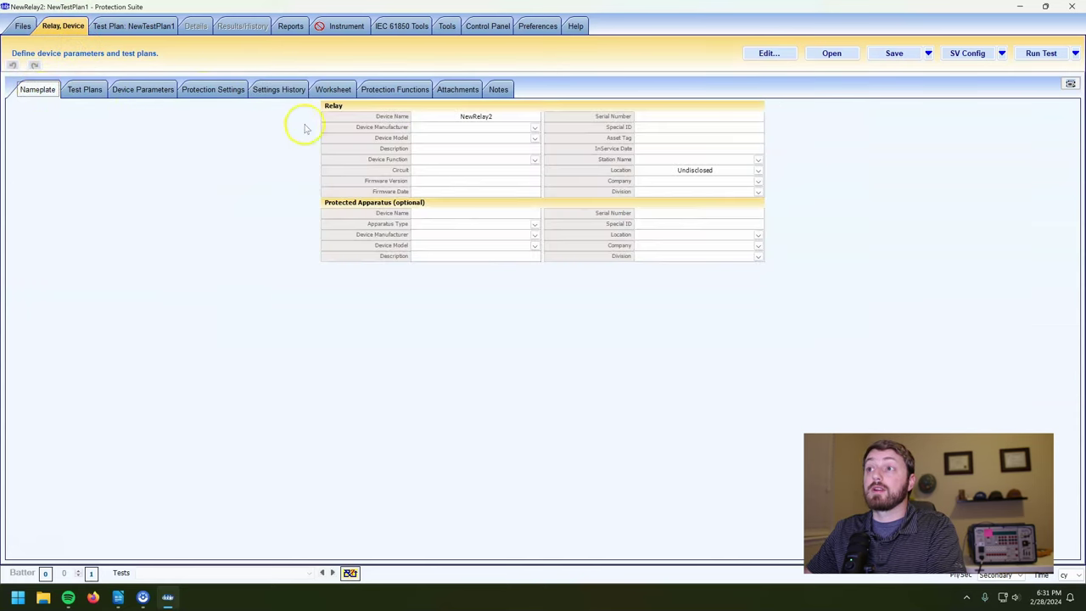
left_click(484, 120)
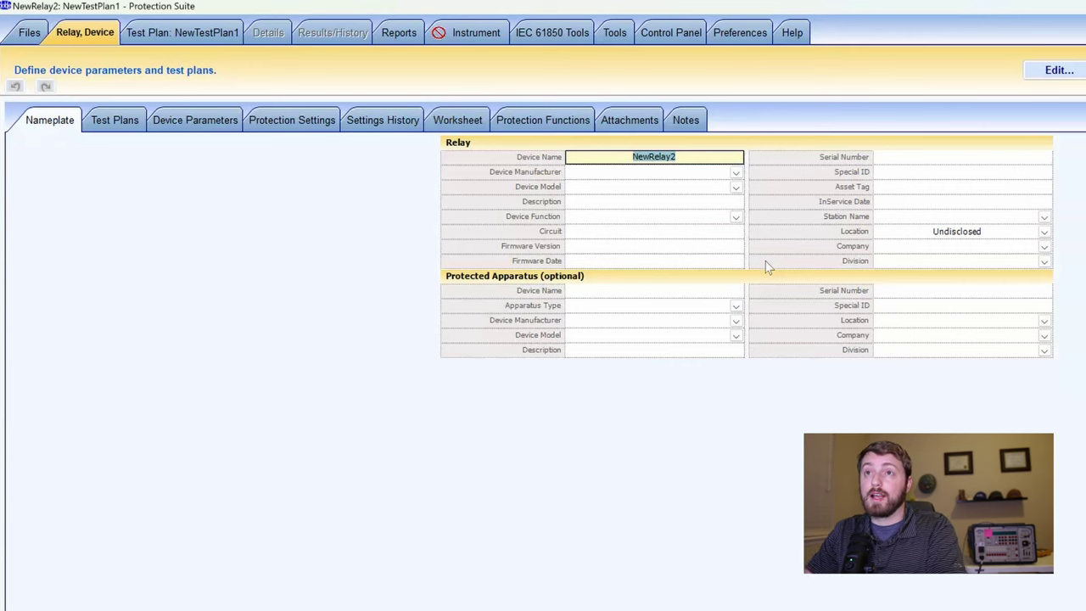
Reopen IAC.psx from the file browser and show its nameplate data
left_click(29, 30)
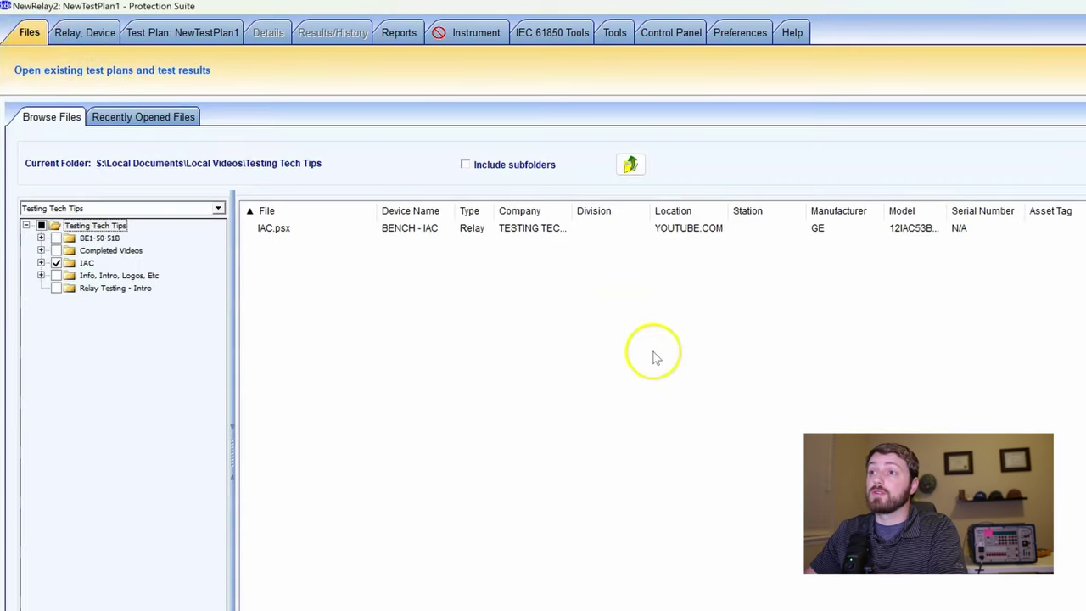
double_click(312, 229)
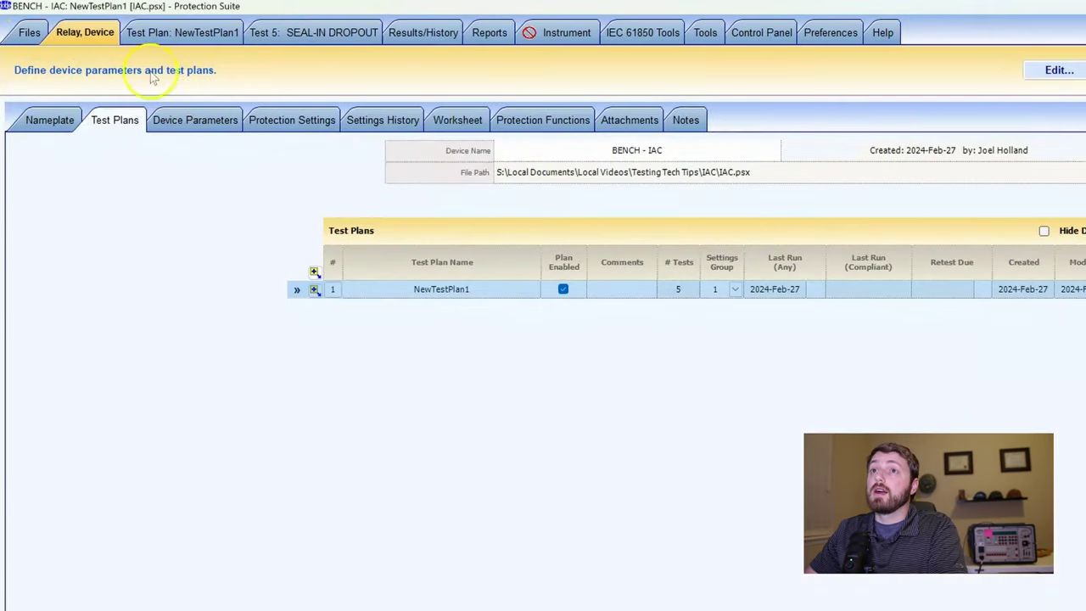
left_click(51, 121)
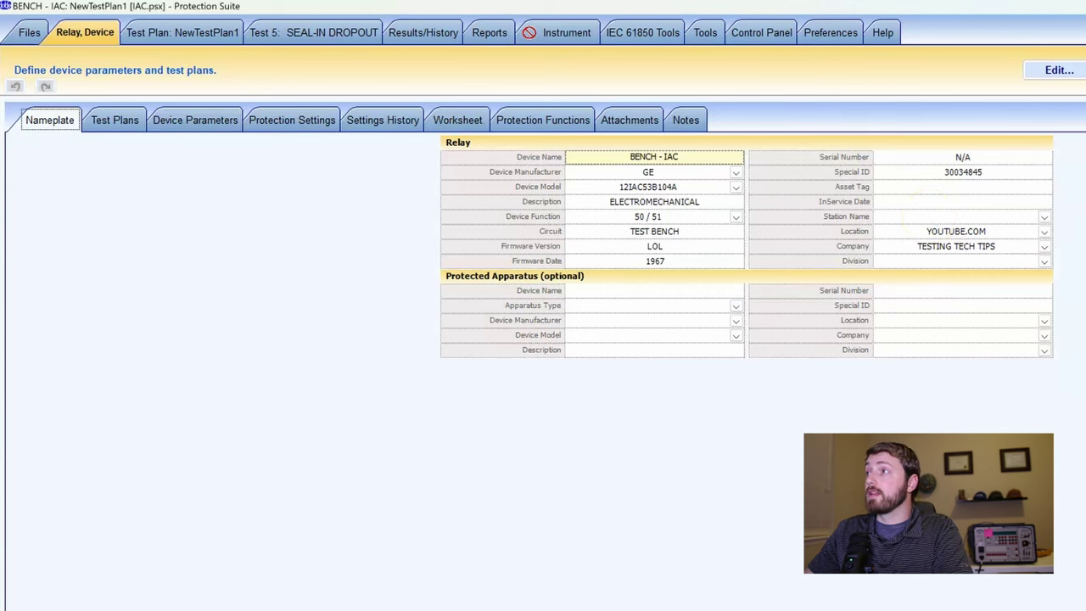
Browse to the IAC folder under Testing Tech Tips as the location for saving a copy, and cancel without saving
left_click(973, 71)
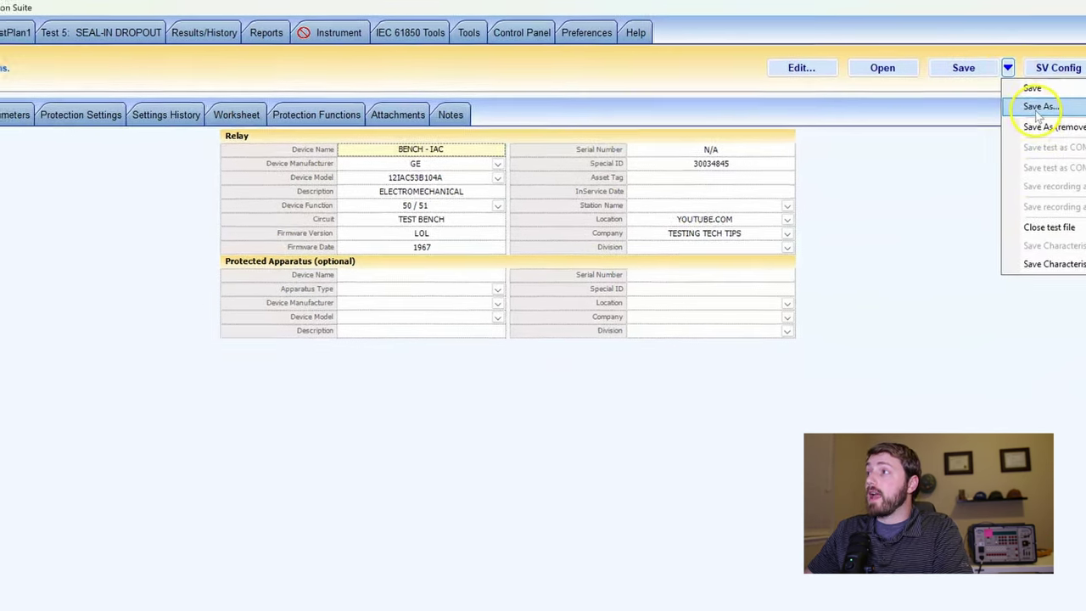
left_click(1030, 109)
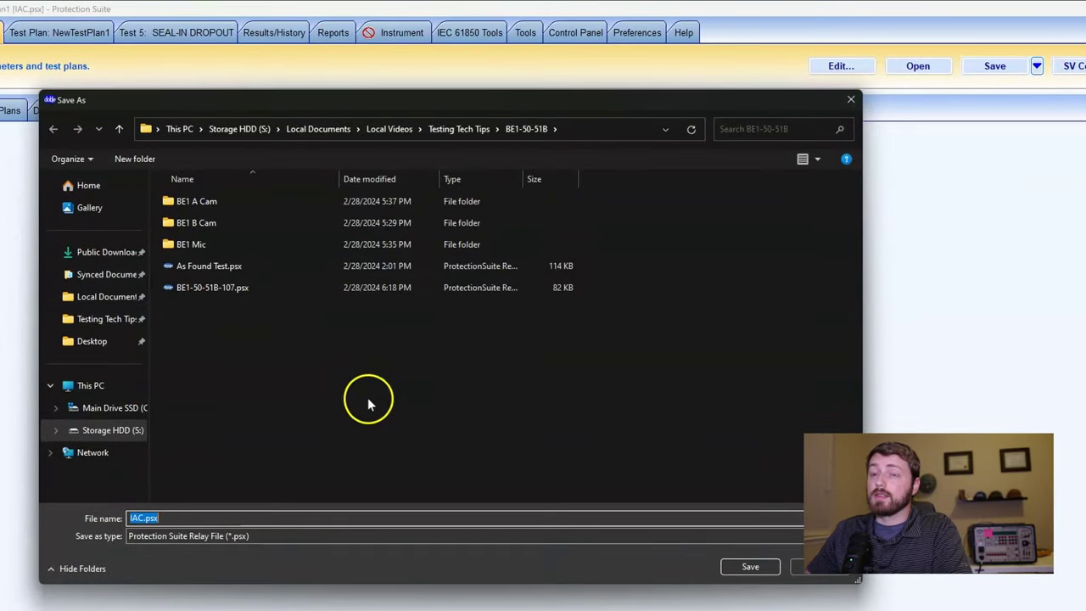
left_click(450, 129)
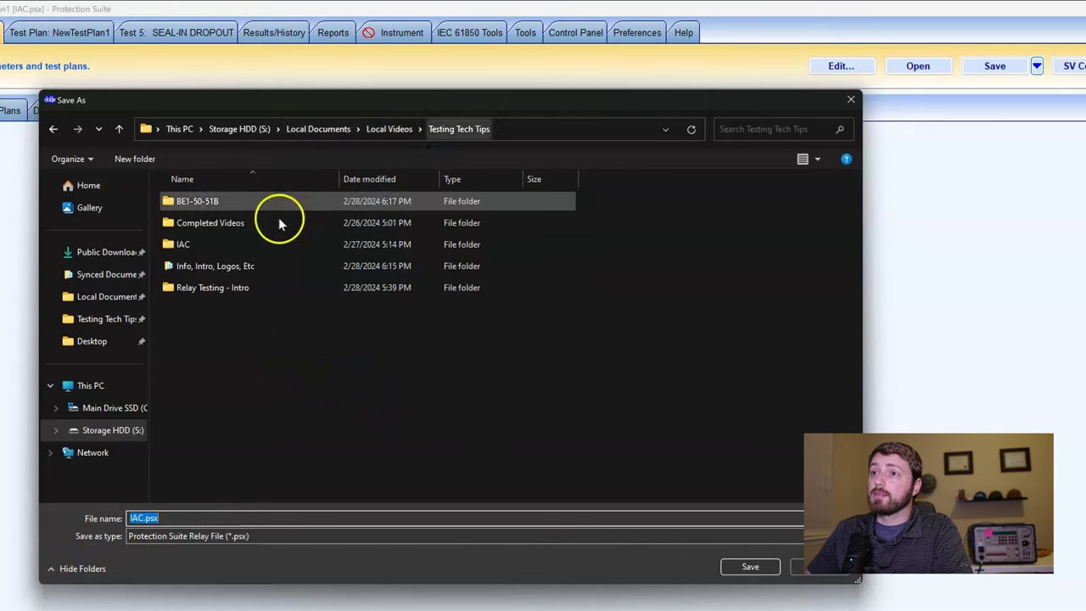
double_click(213, 244)
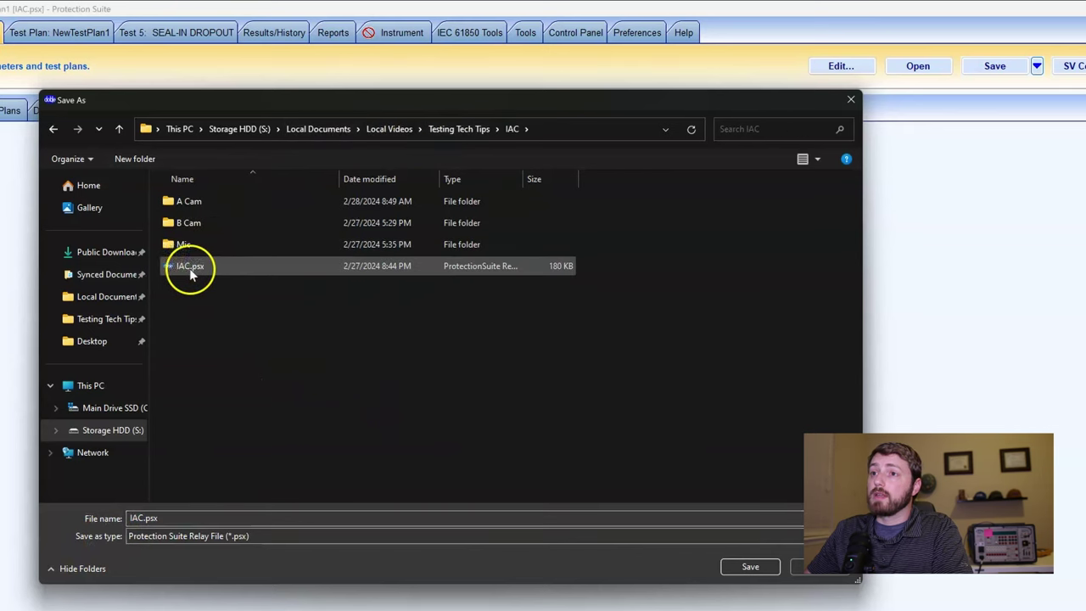
left_click(831, 574)
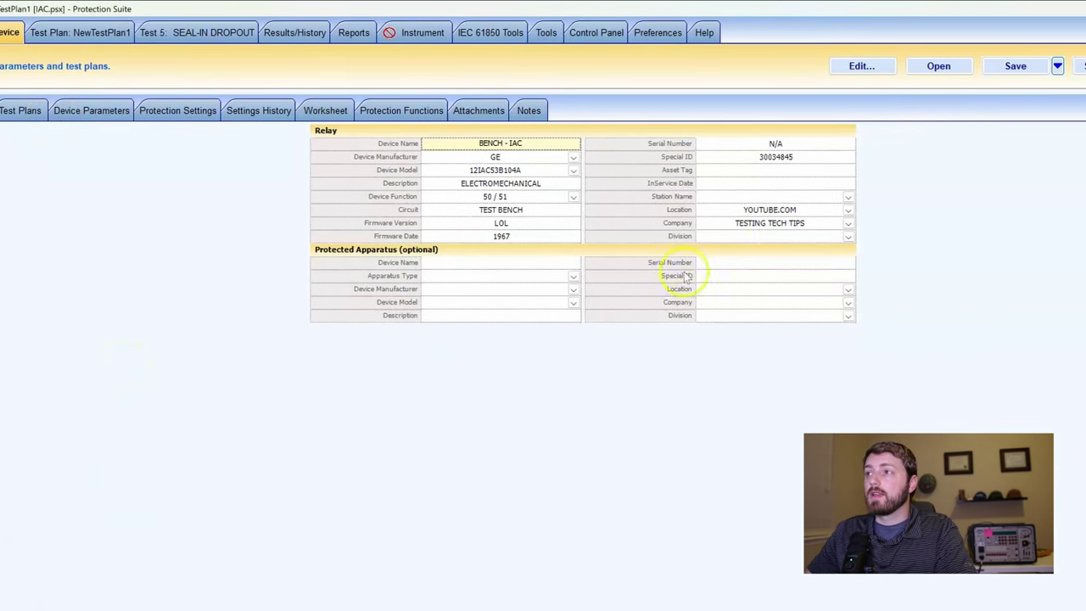
Rename the relay's test plan NewTestPlan1 as MAINTENANCE 2024
left_click(112, 111)
left_click(47, 110)
left_click(91, 111)
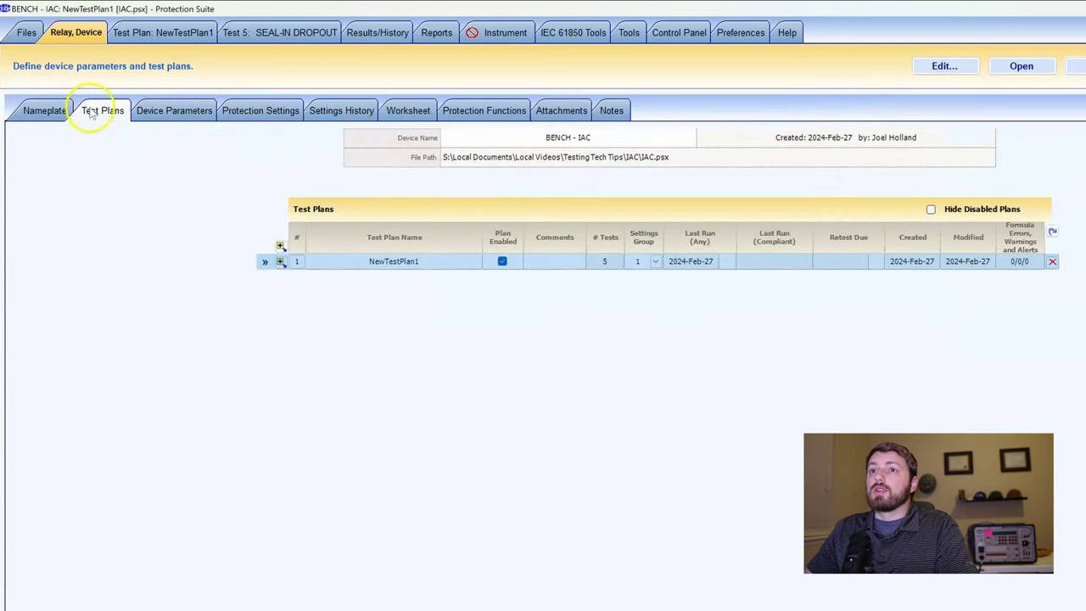
double_click(392, 263)
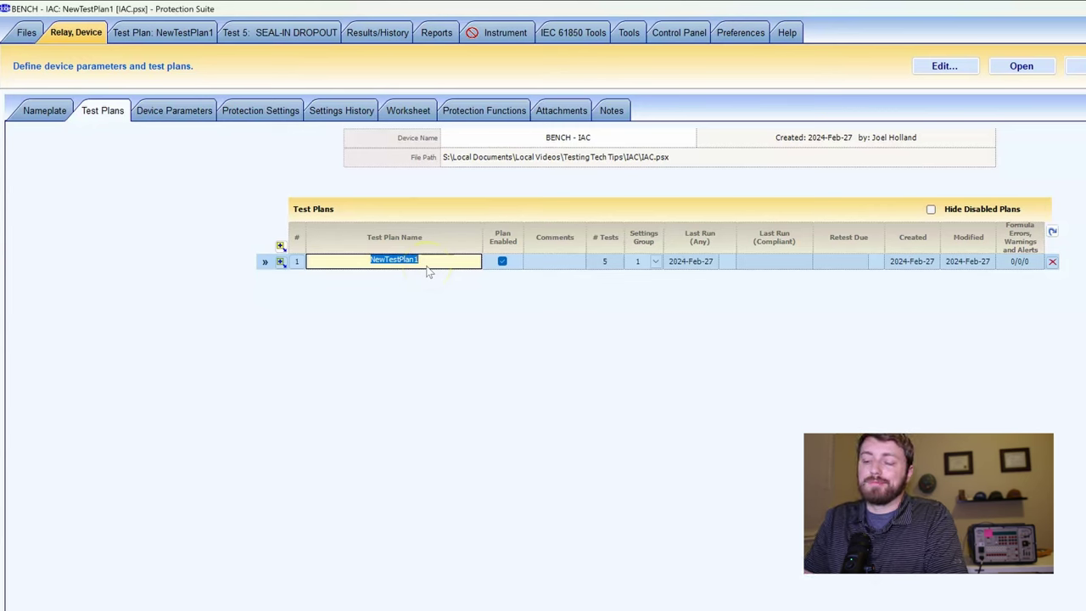
type("MAINTEN")
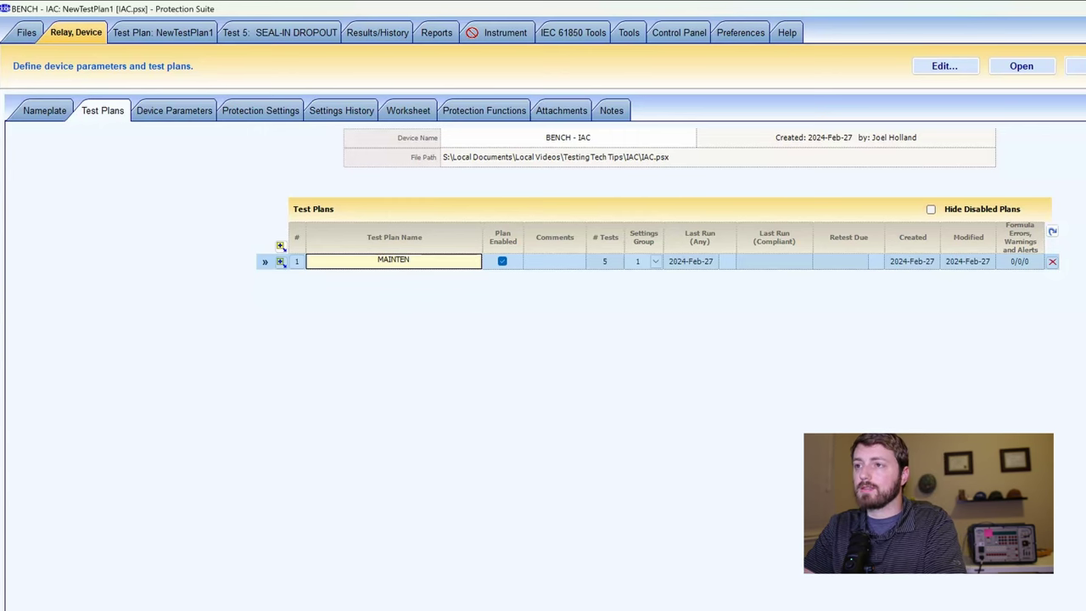
type("ANCE")
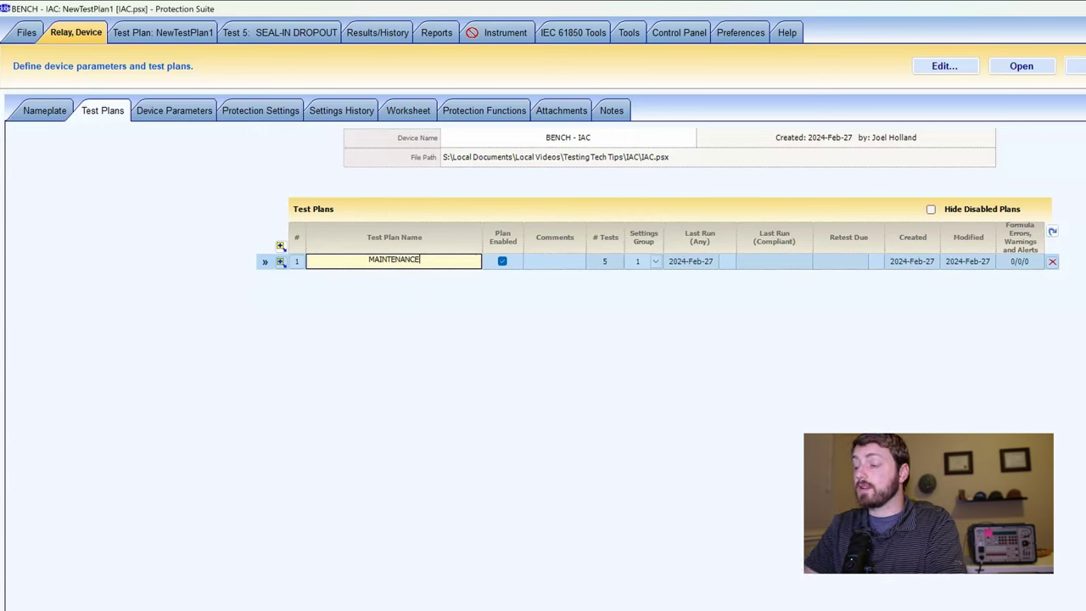
type(" 2024")
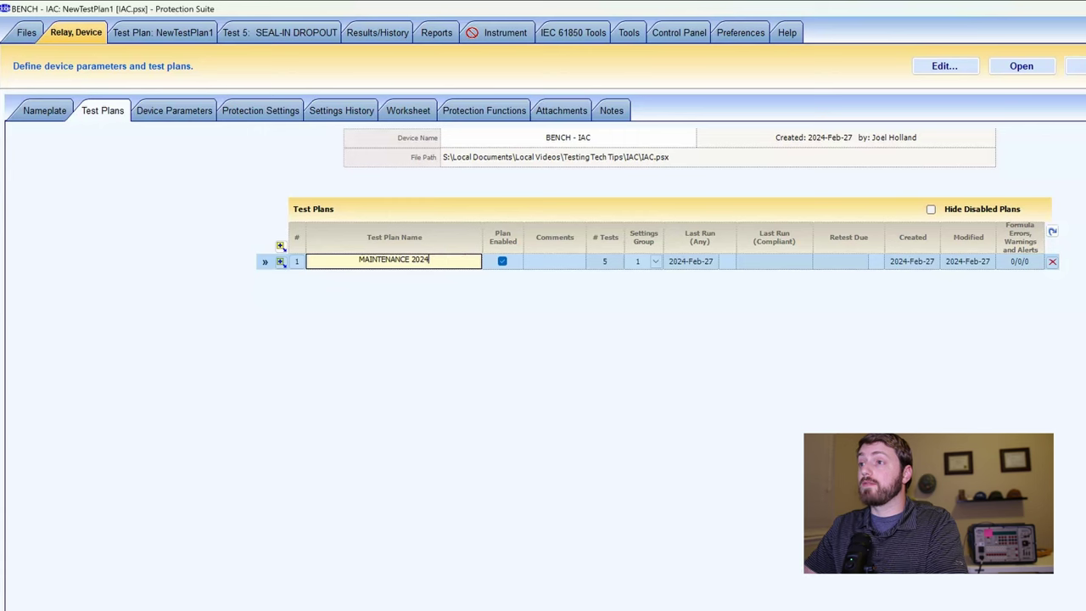
key("Return")
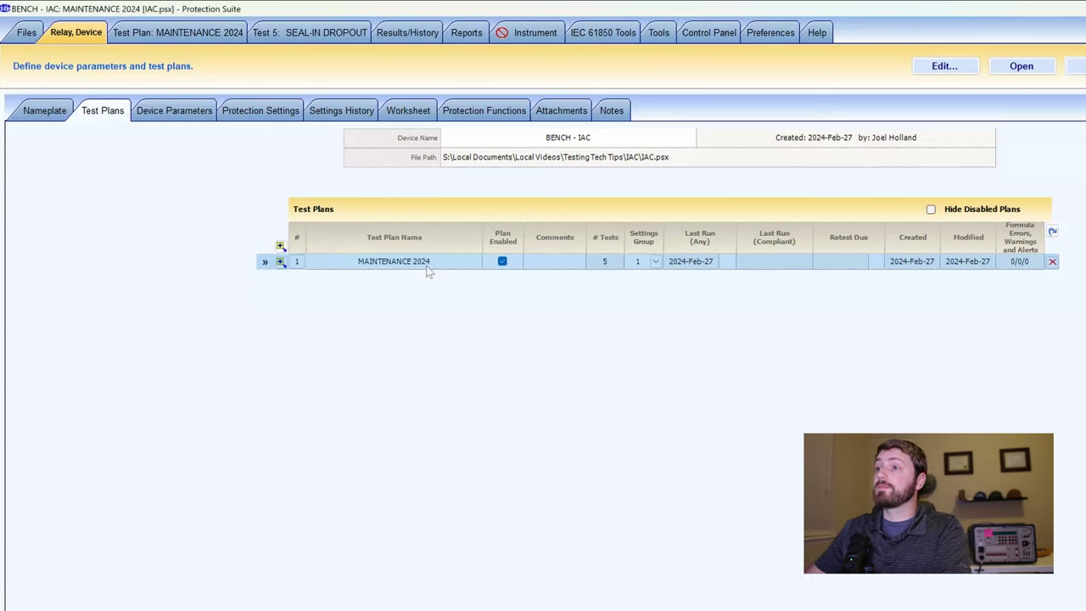
Review the test plan's comments and device name fields and the relay's device parameters, leaving the values as they are
left_click(564, 266)
left_click(556, 262)
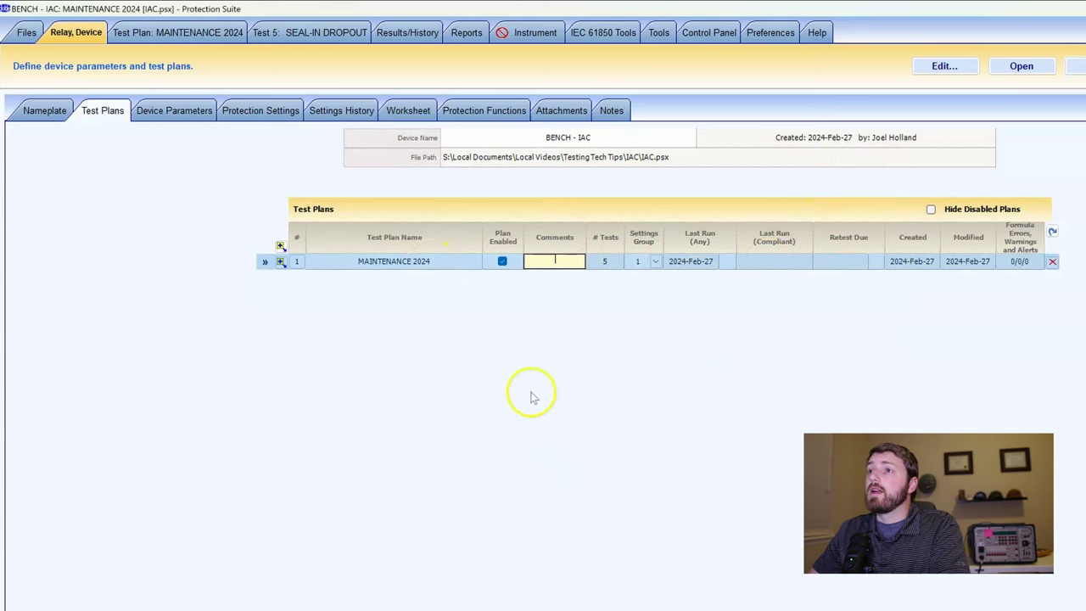
left_click(452, 140)
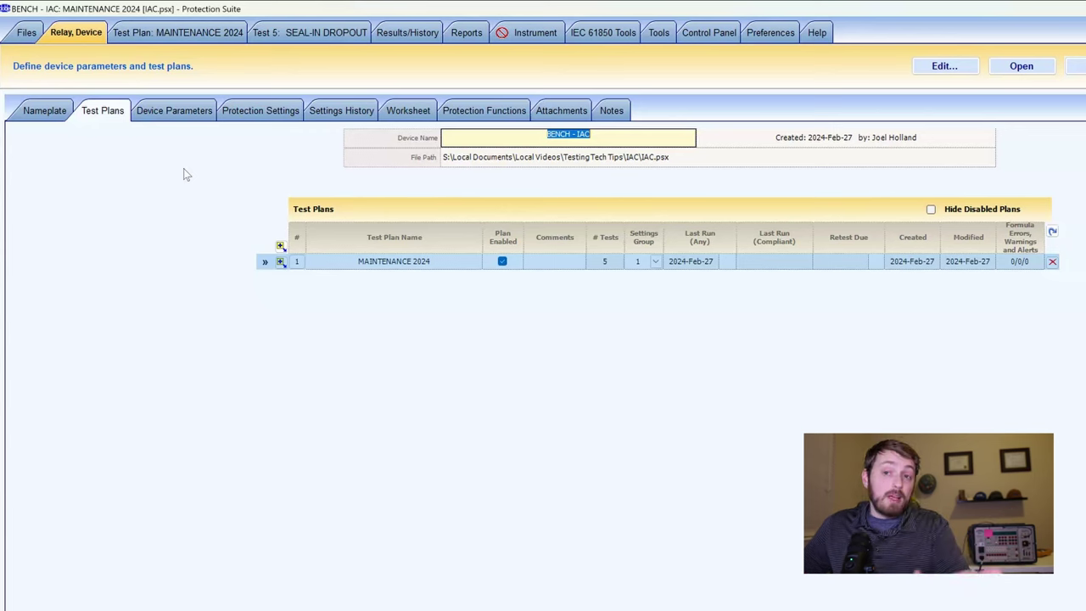
left_click(180, 110)
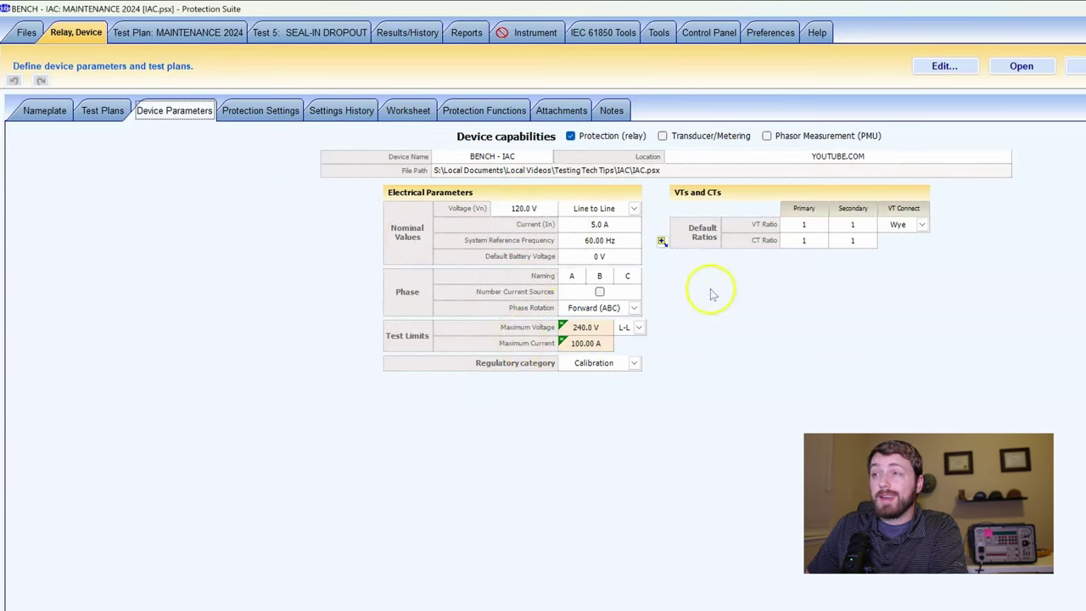
Examine the global and group protection settings, resizing the two areas, and the overcurrent protection functions
left_click(283, 119)
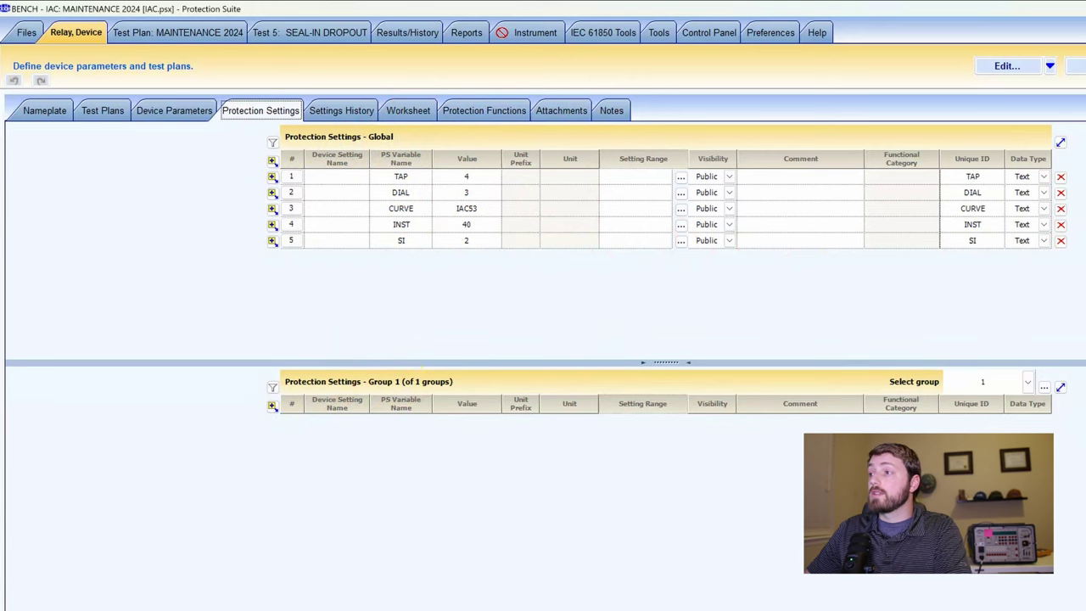
left_click(1019, 382)
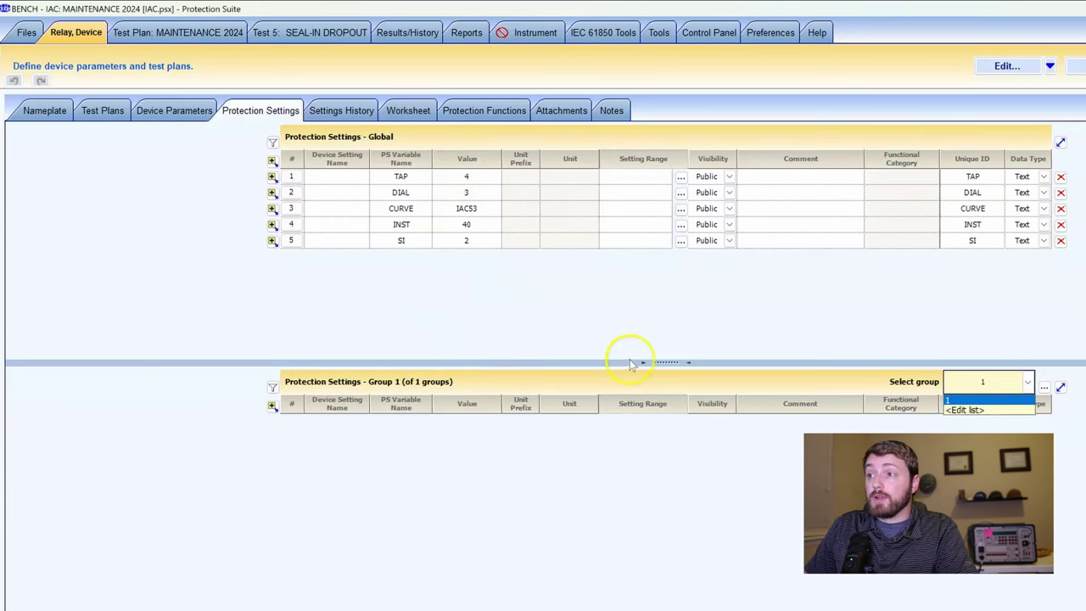
left_click_drag(667, 360, 666, 545)
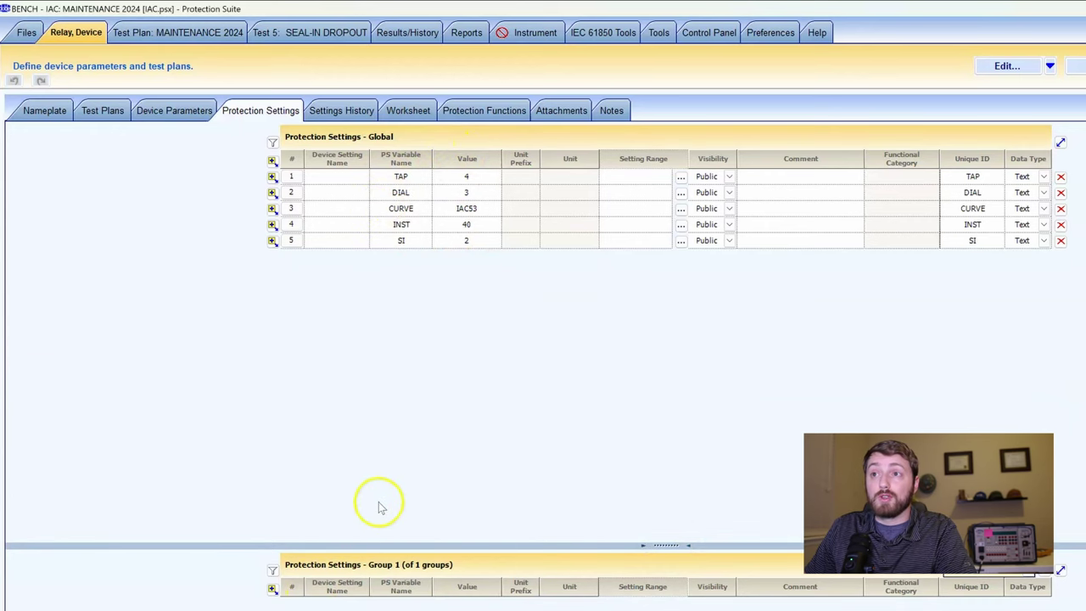
left_click_drag(575, 546, 599, 386)
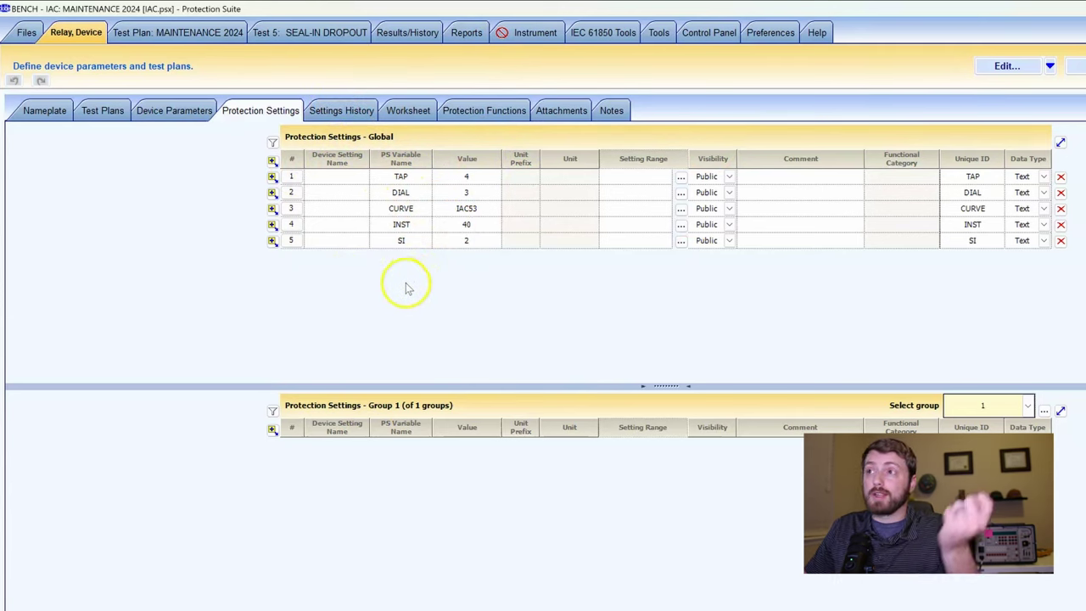
left_click(477, 110)
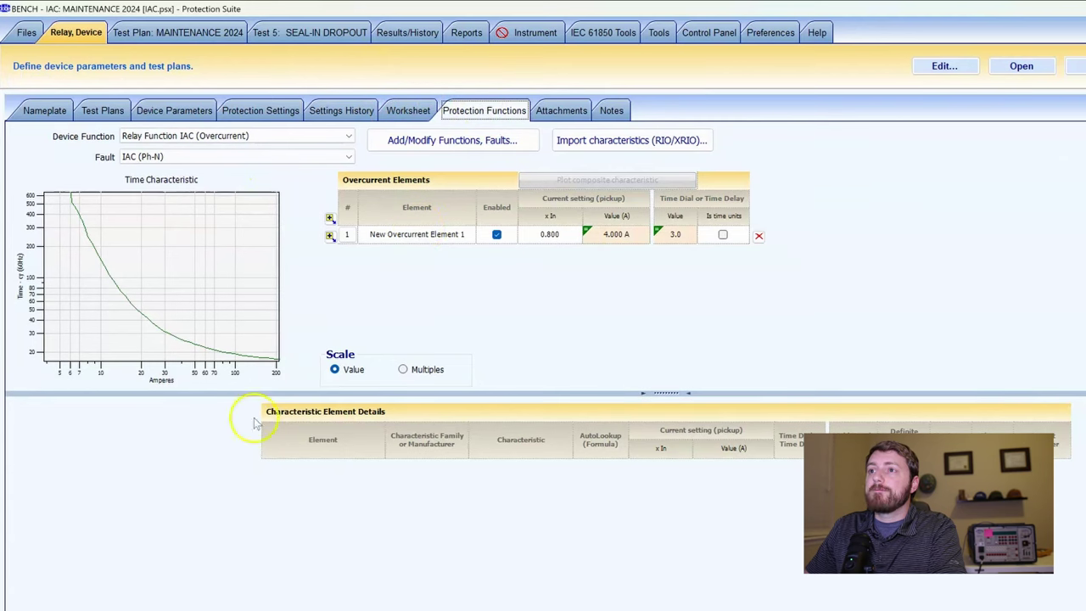
Create a new relay file, discarding the unsaved changes to IAC.psx
left_click(28, 33)
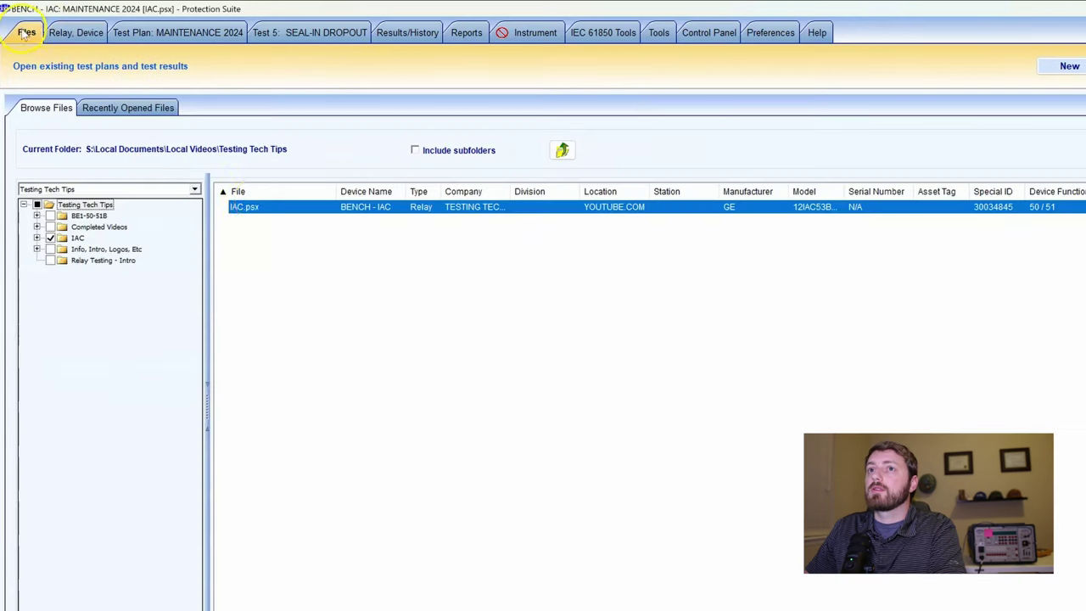
left_click(1068, 66)
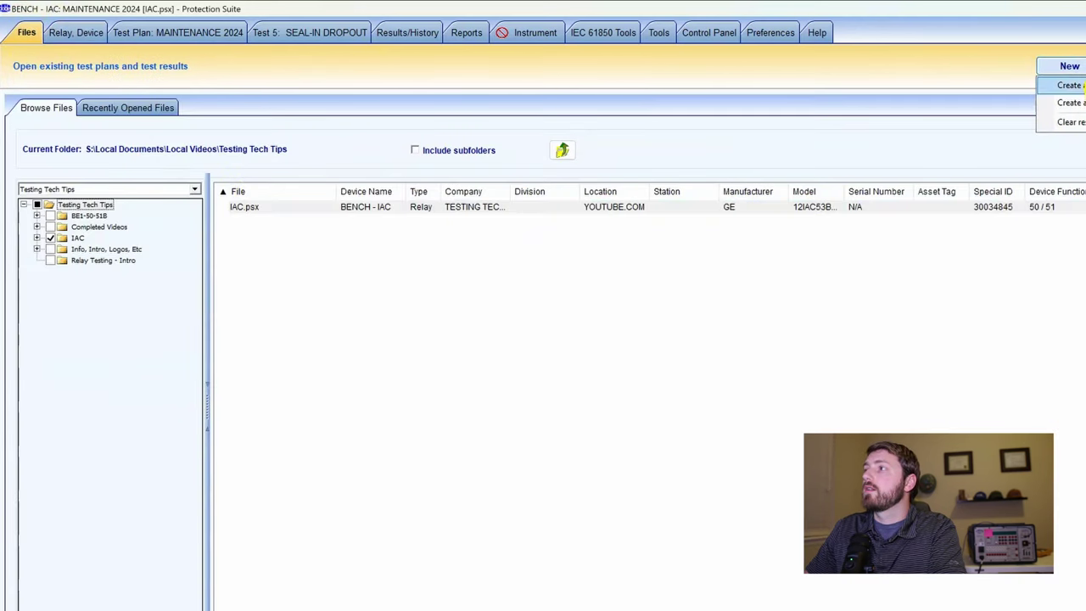
left_click(1068, 85)
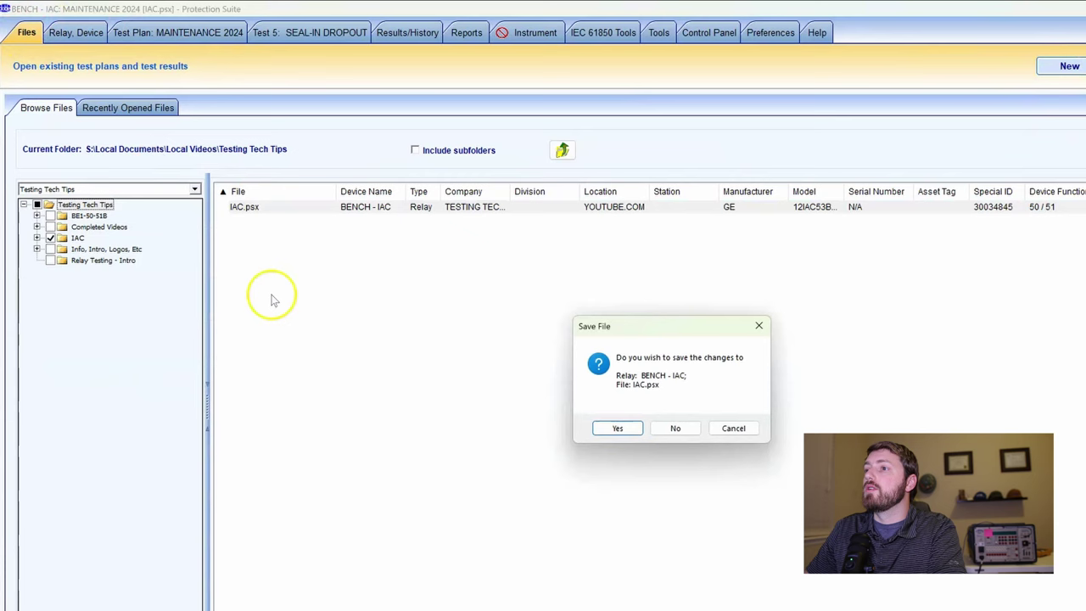
left_click(677, 429)
Look over the new relay's test plan list and its nameplate fields
left_click(85, 34)
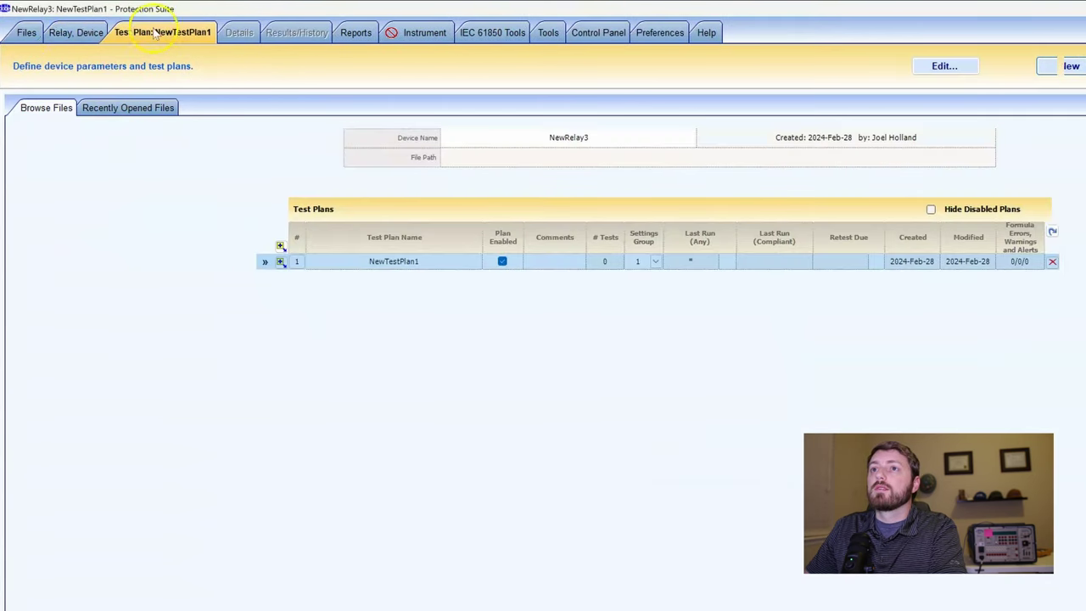
left_click(28, 34)
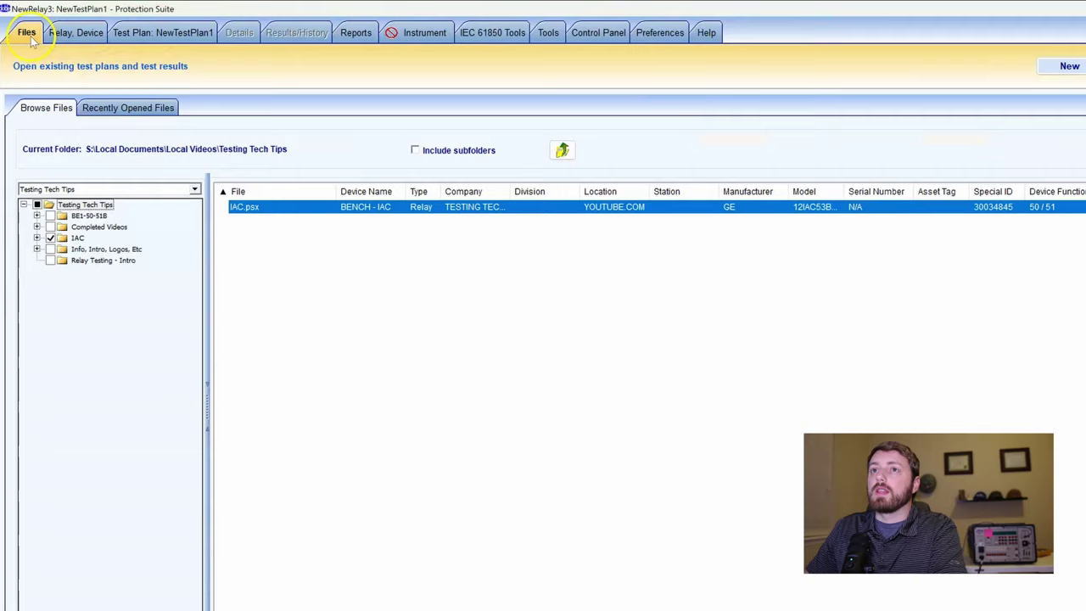
left_click(84, 34)
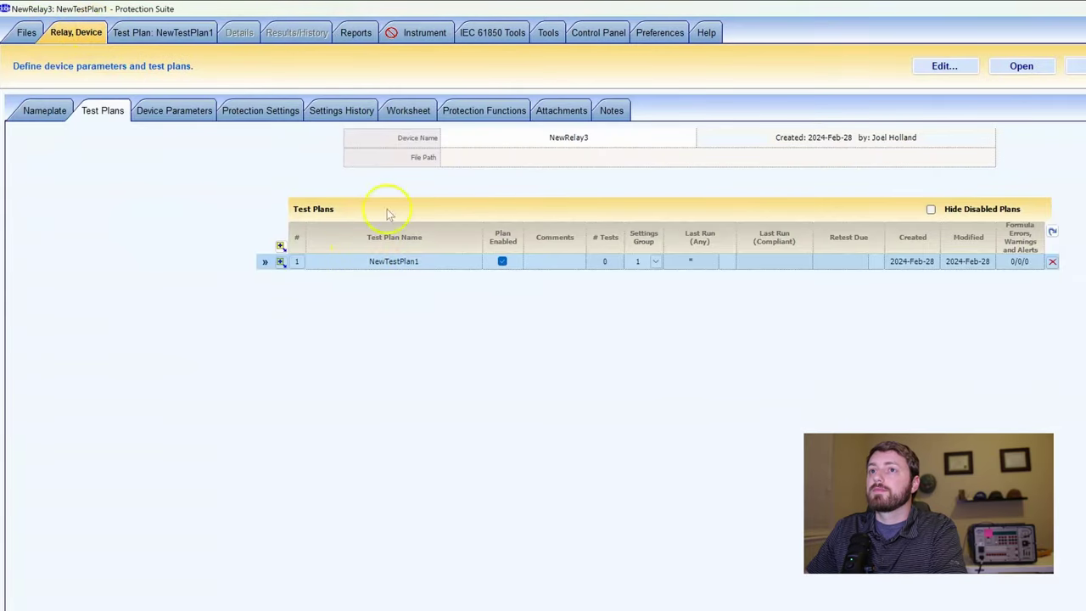
left_click(52, 111)
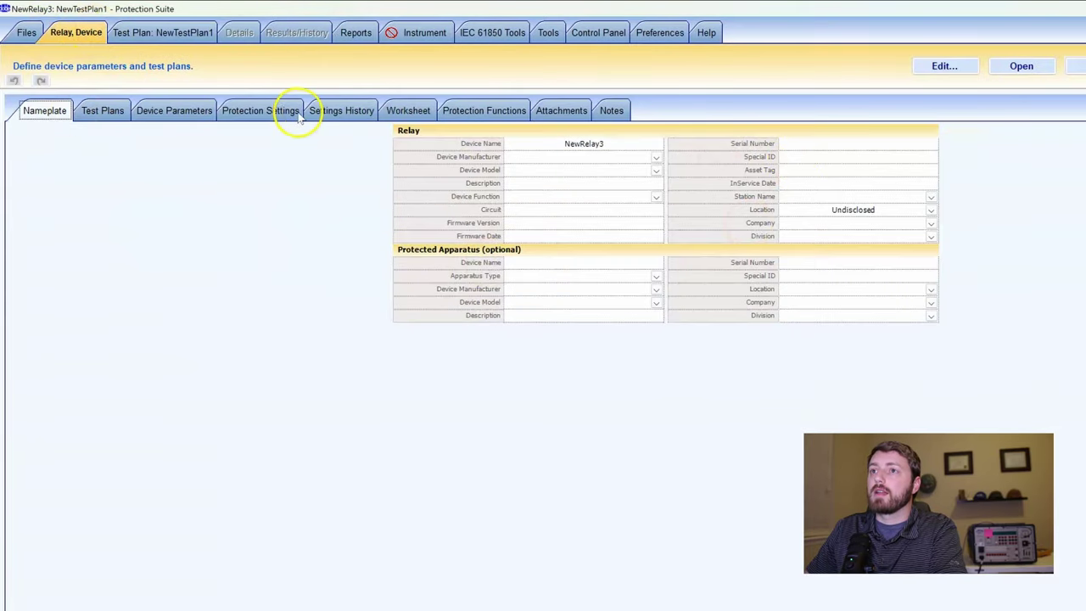
Add three blank rows to the new relay's global protection settings
left_click(237, 111)
left_click(272, 161)
left_click(273, 176)
left_click(272, 176)
Define the first global setting with the PS variable name TAP and the value 4
left_click(392, 177)
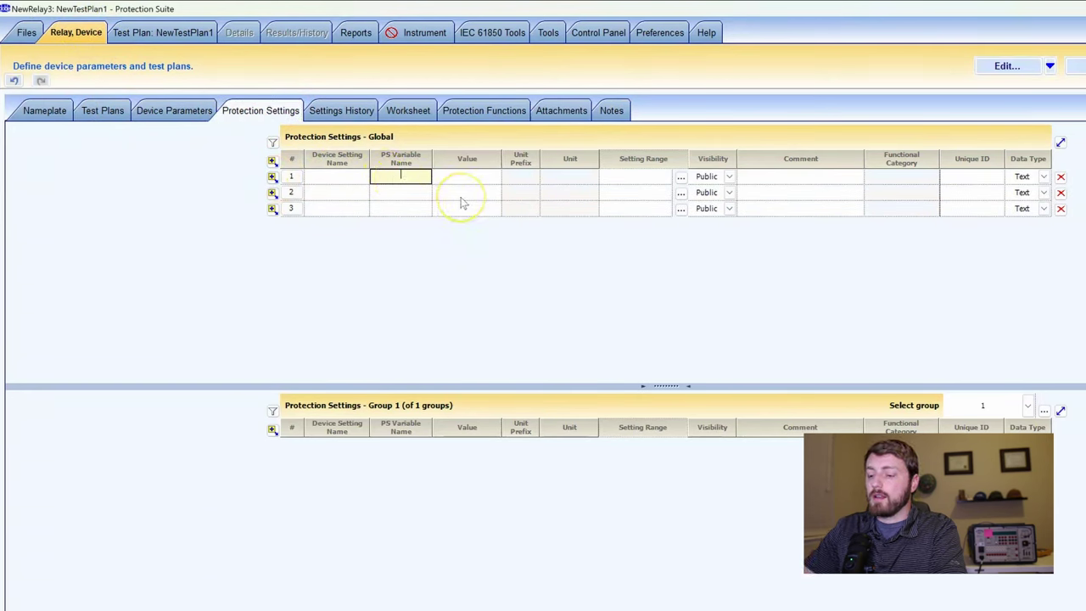
key("Return")
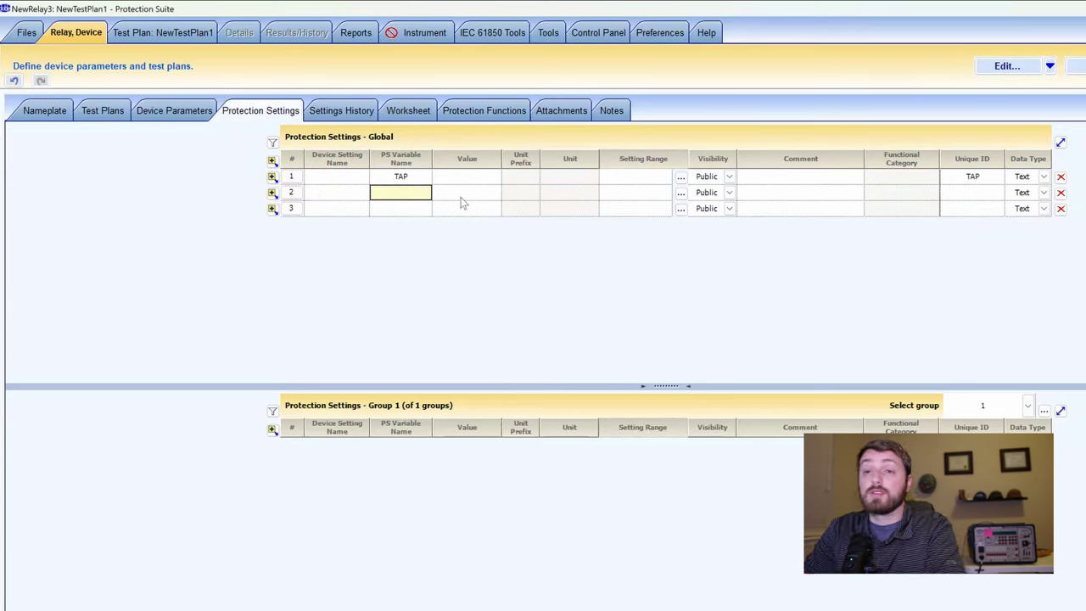
left_click(398, 192)
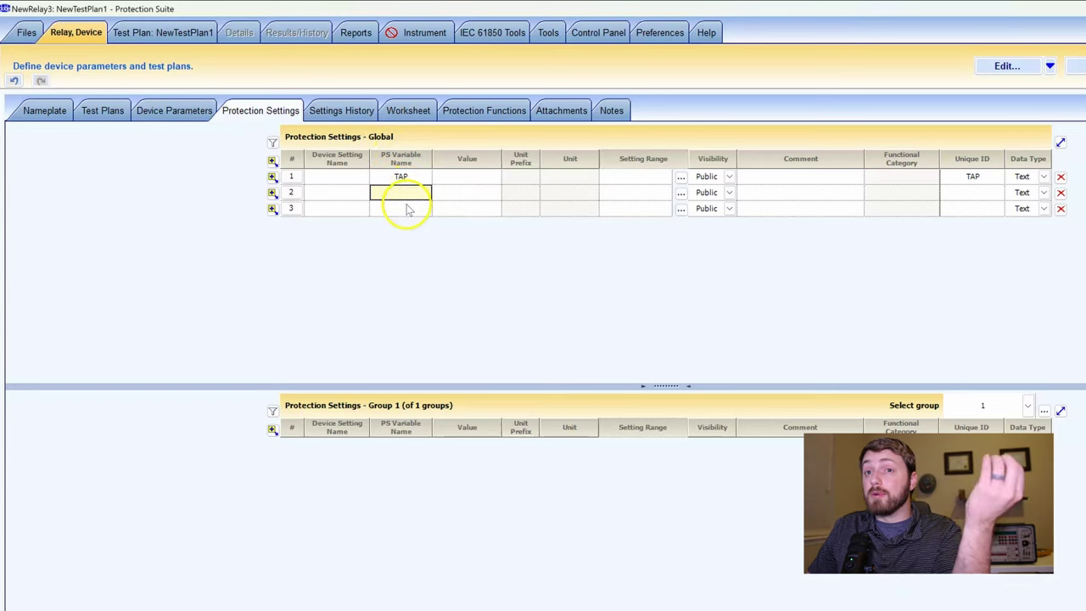
left_click(476, 179)
type("4")
key("Tab")
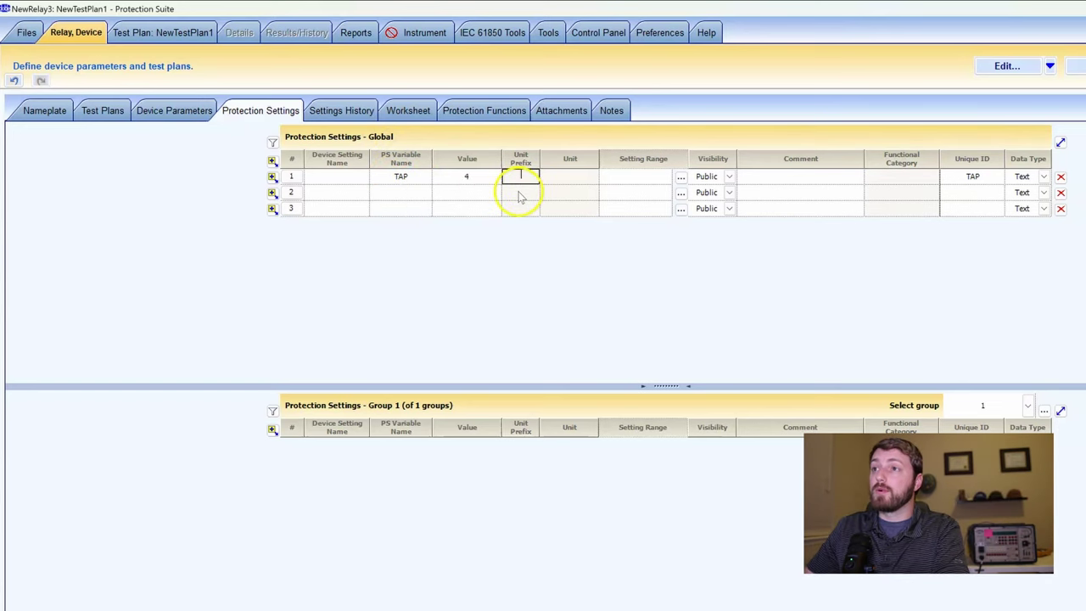
Define the second global setting with the PS variable name CURVE and the value U1
left_click(411, 194)
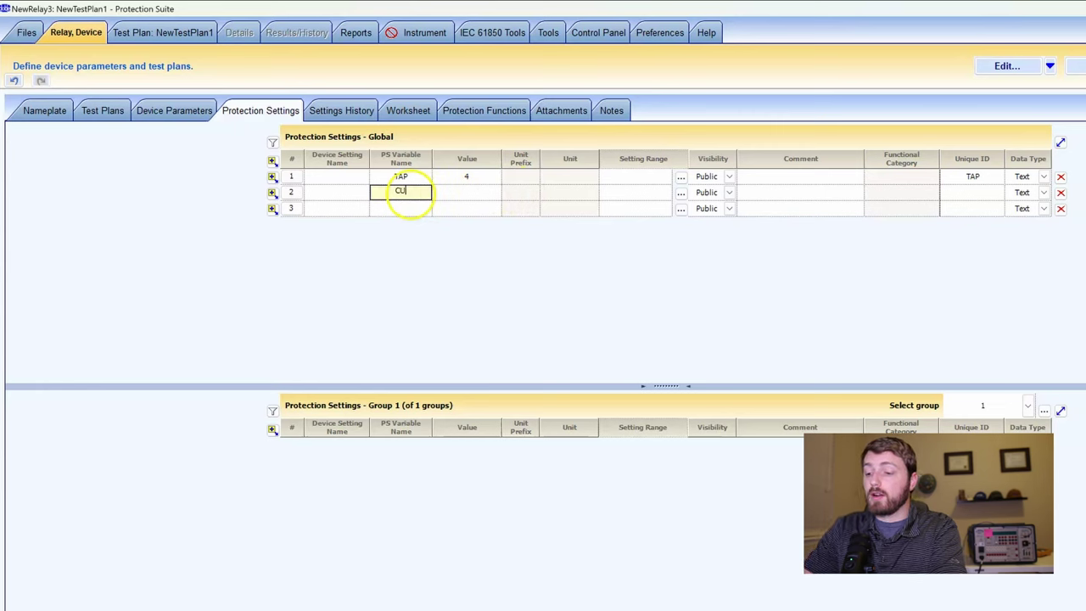
key("Tab")
type("U1")
key("Return")
Define the third global setting with the PS variable name TD and the value 6
left_click(403, 210)
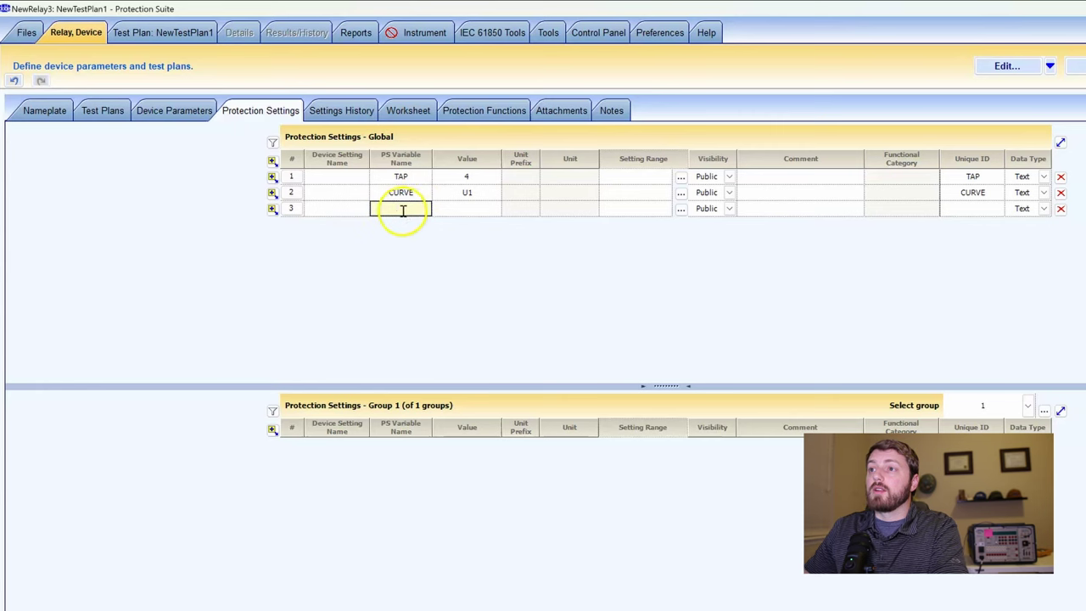
key("Tab")
type("6")
key("Tab")
left_click(458, 209)
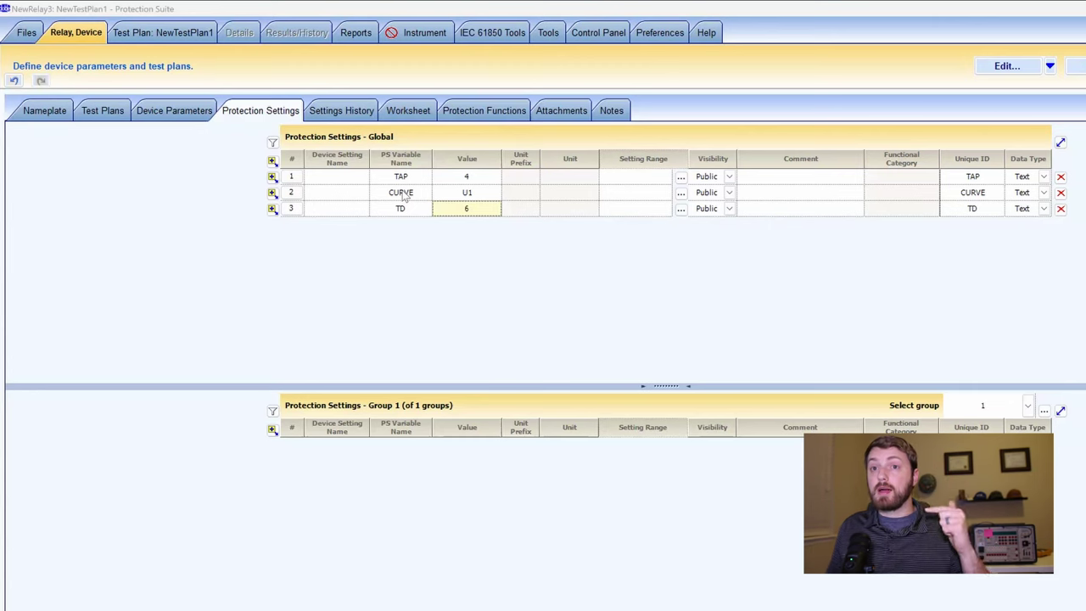
double_click(403, 193)
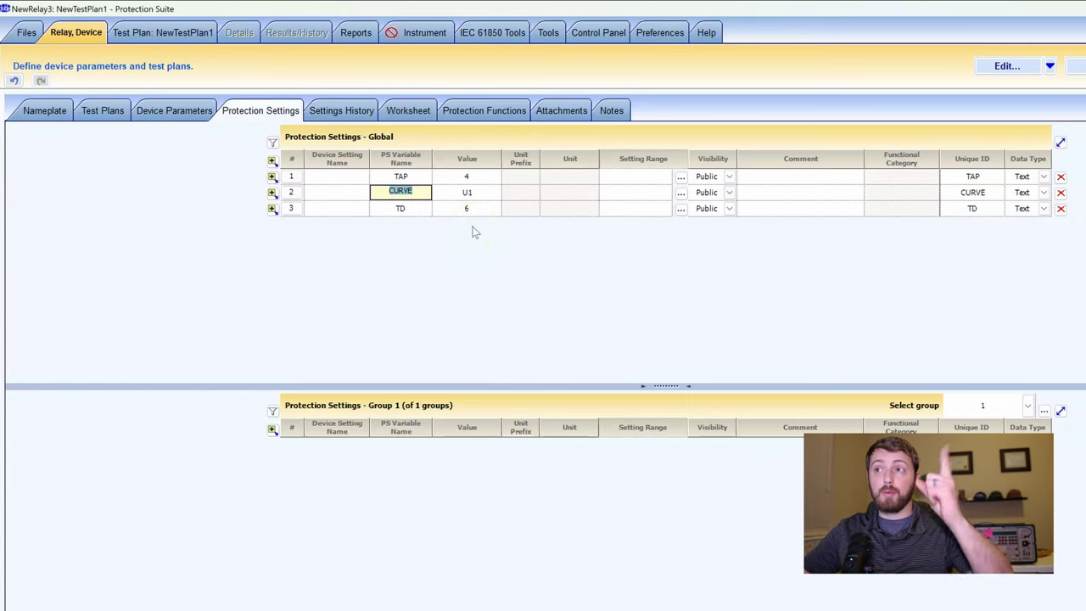
left_click(484, 178)
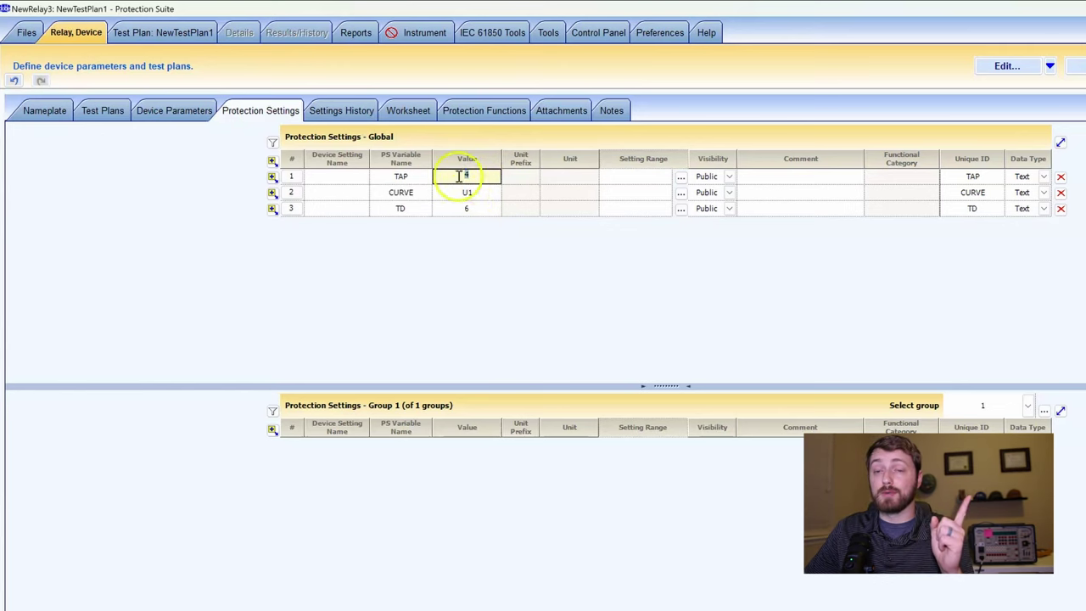
left_click(464, 175)
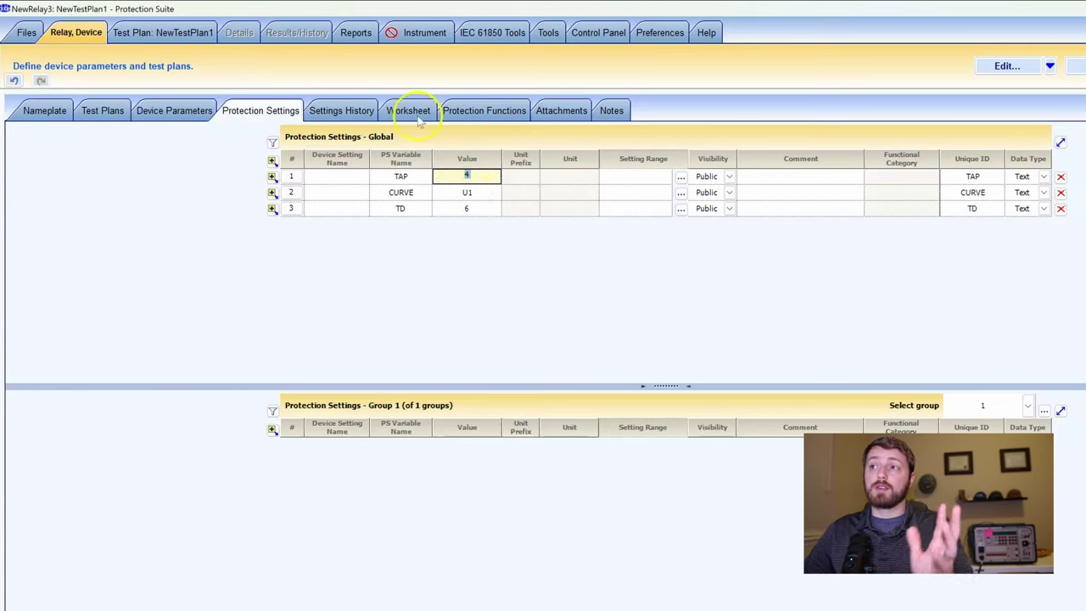
left_click(481, 206)
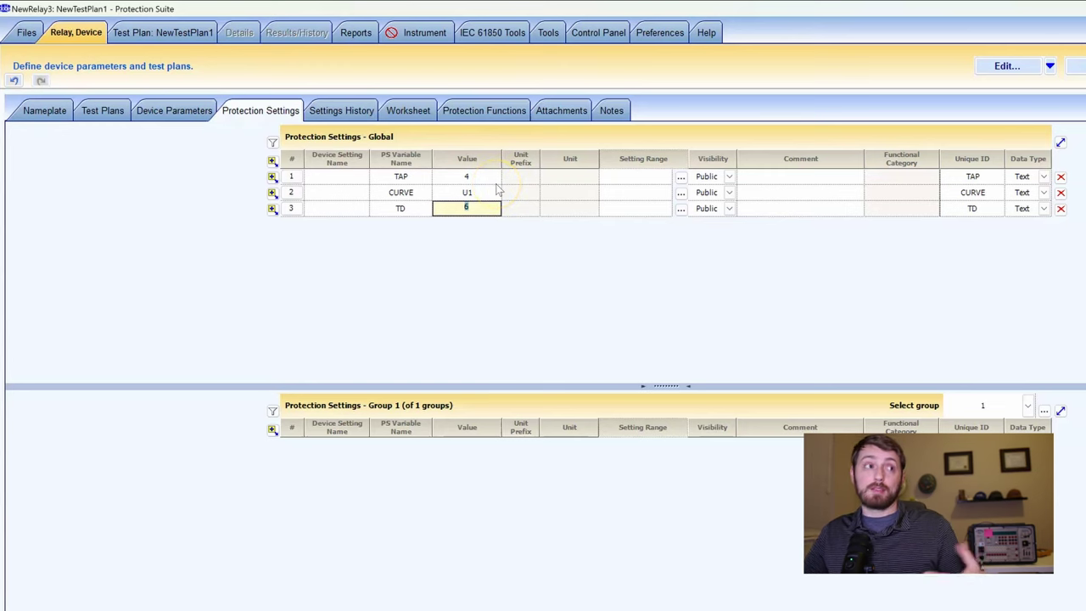
left_click(494, 179)
left_click(469, 175)
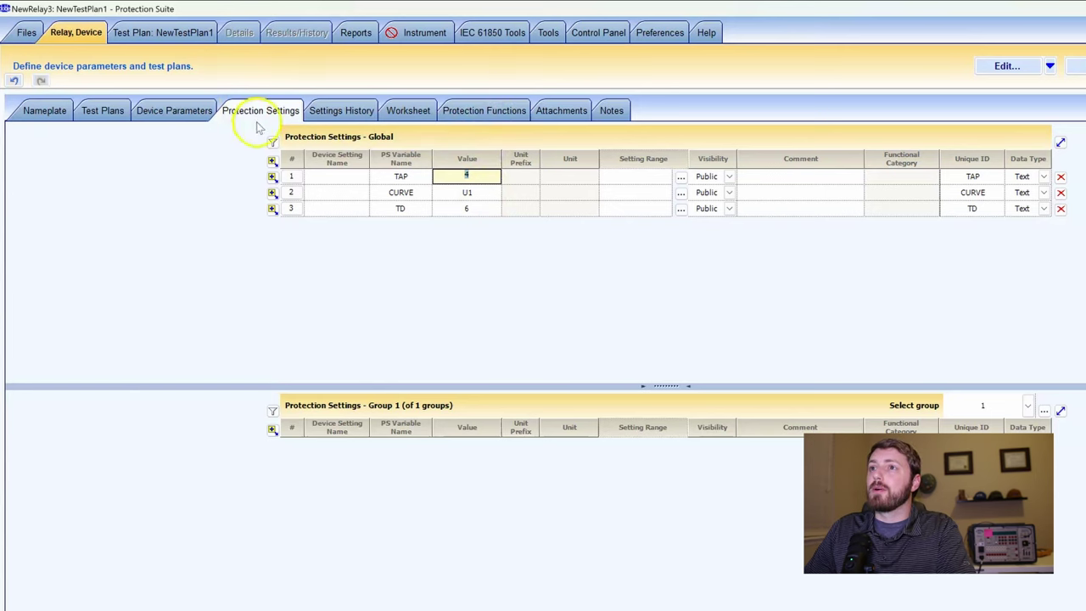
left_click(515, 193)
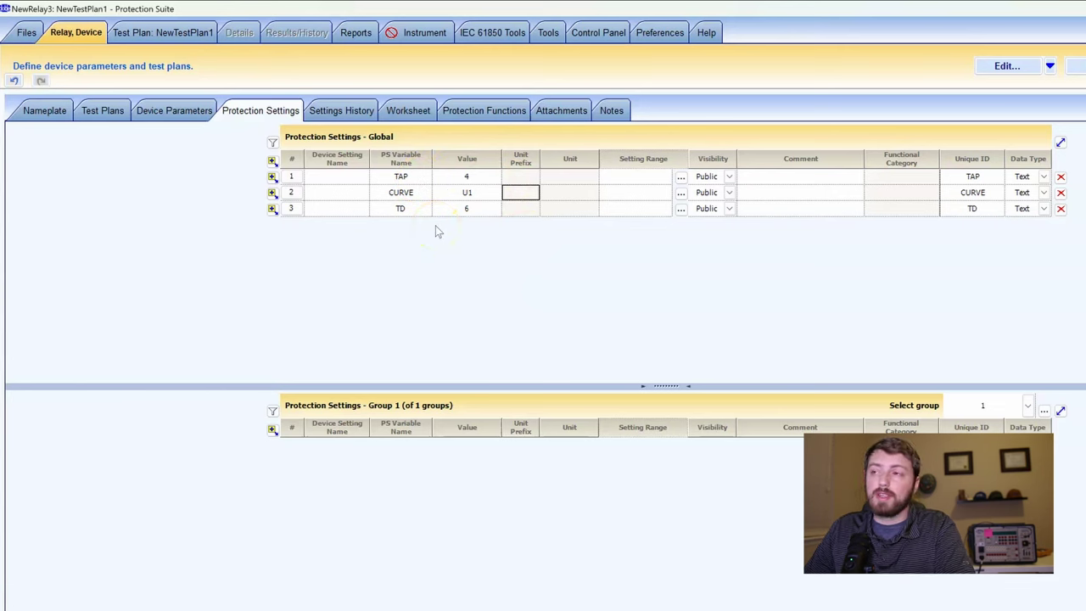
Add an overcurrent device function to the new relay's protection functions
left_click(488, 117)
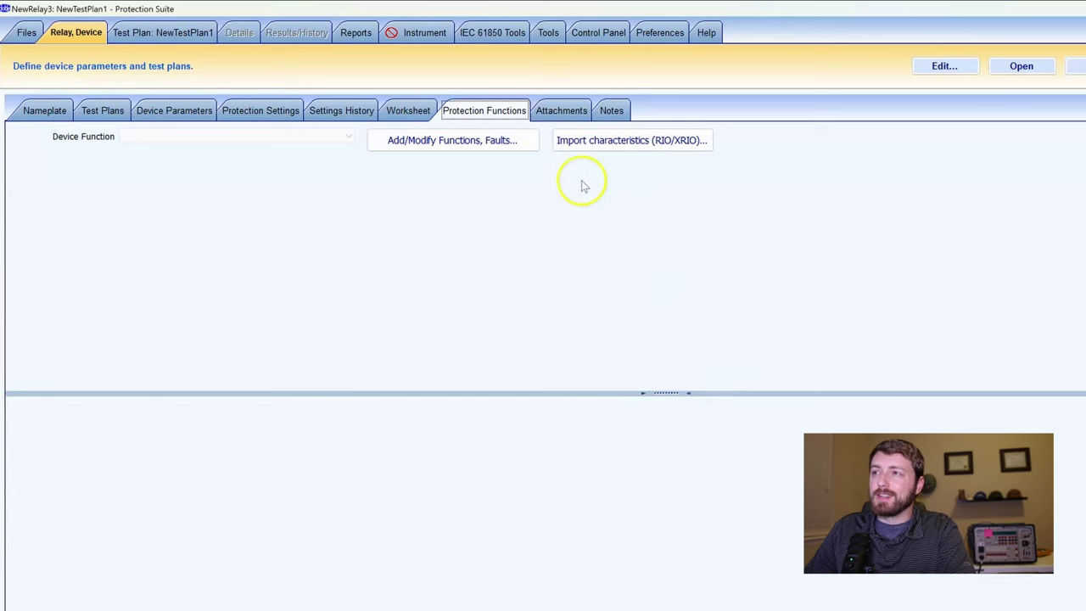
left_click(496, 144)
left_click_drag(494, 151, 557, 195)
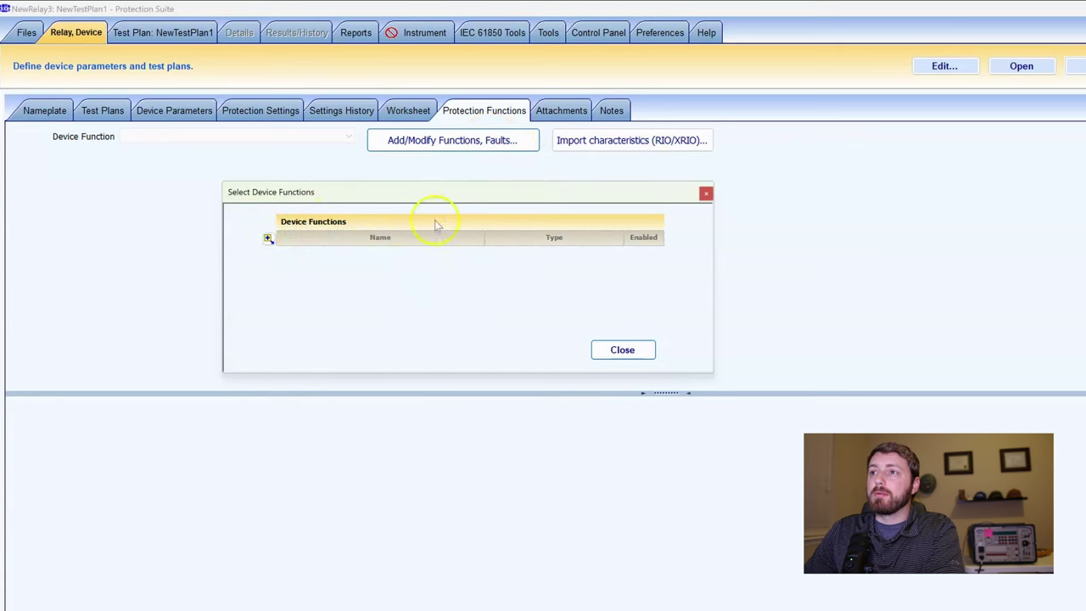
left_click(705, 193)
left_click(515, 142)
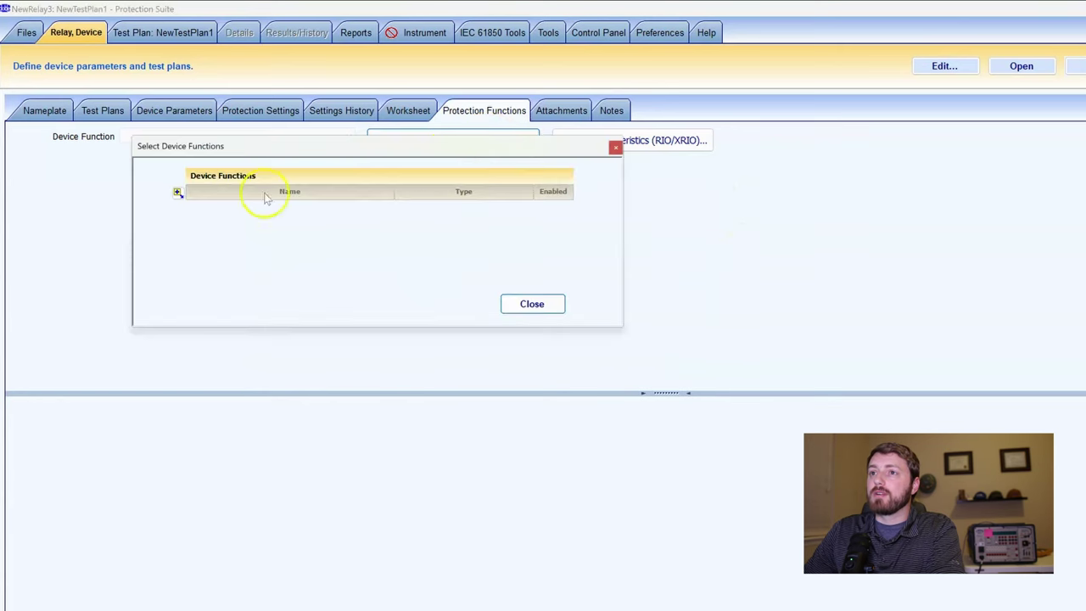
left_click(177, 193)
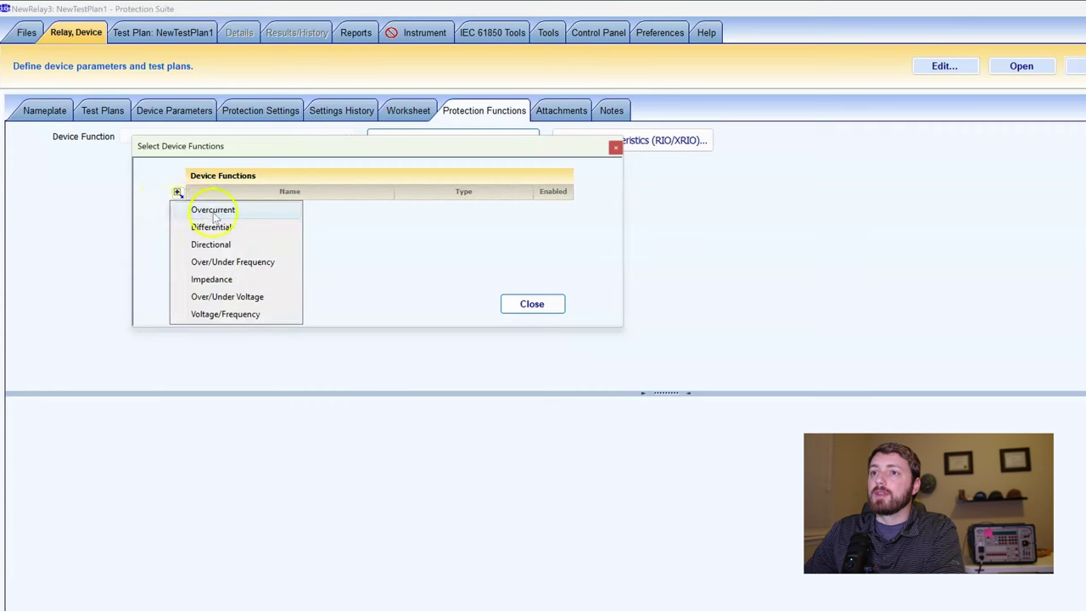
left_click(213, 211)
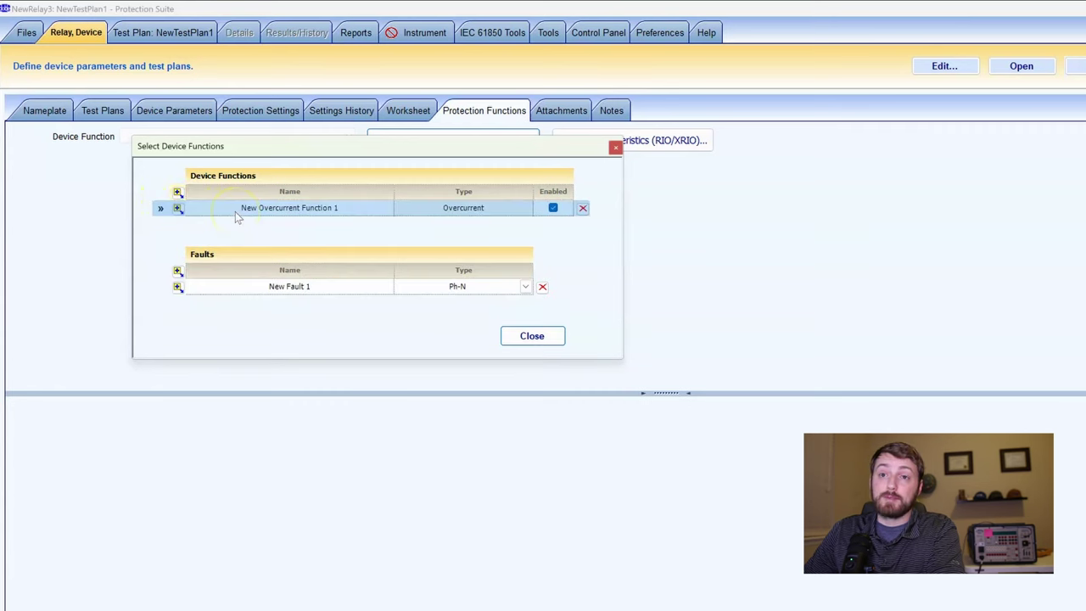
Rename the new overcurrent device function as 51
left_click(266, 213)
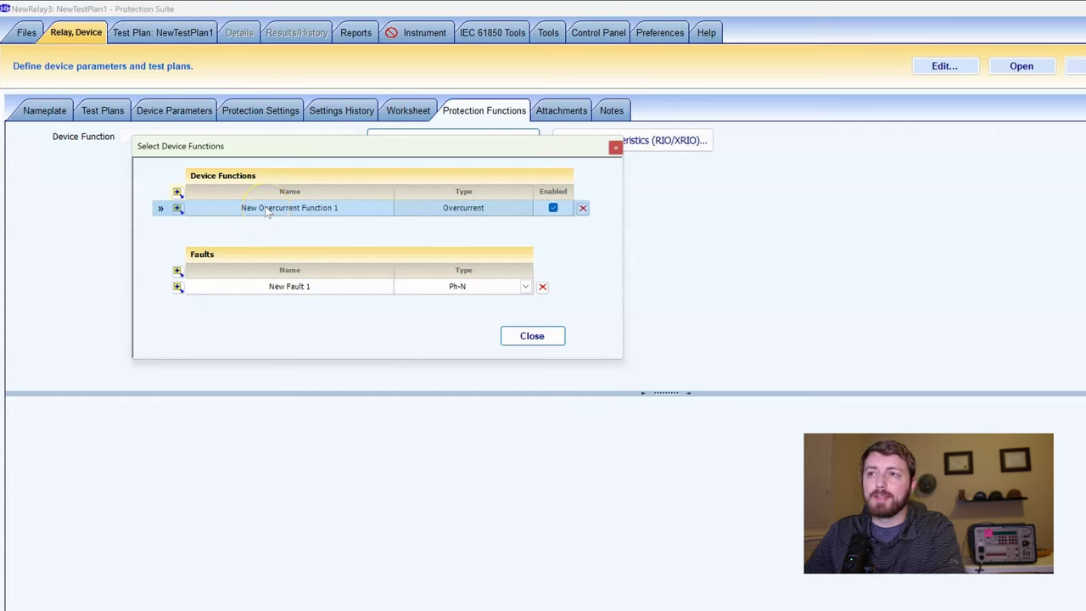
left_click(297, 214)
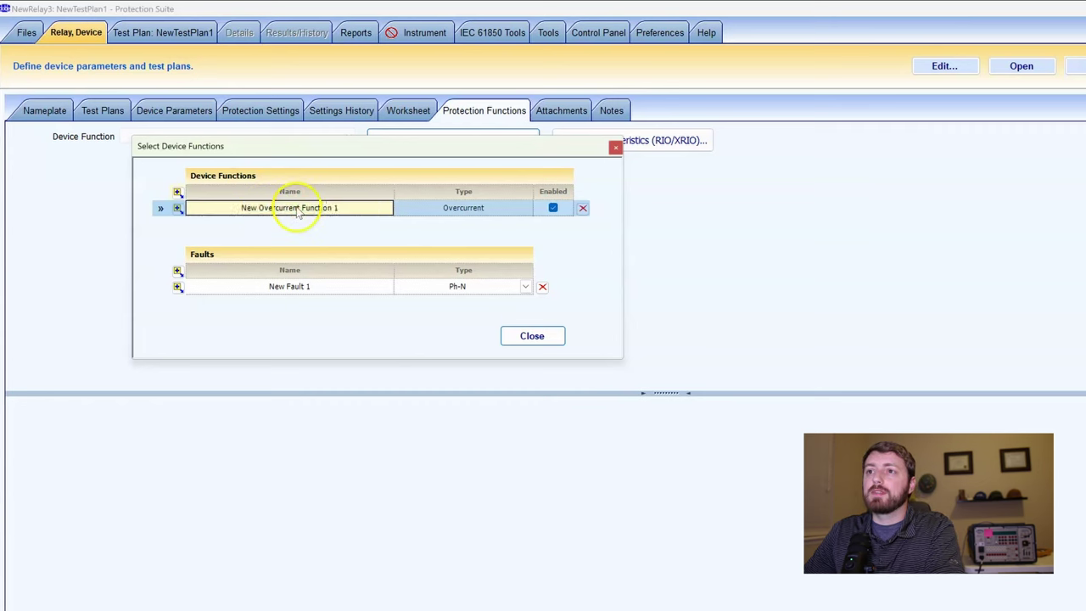
type("51")
key("Return")
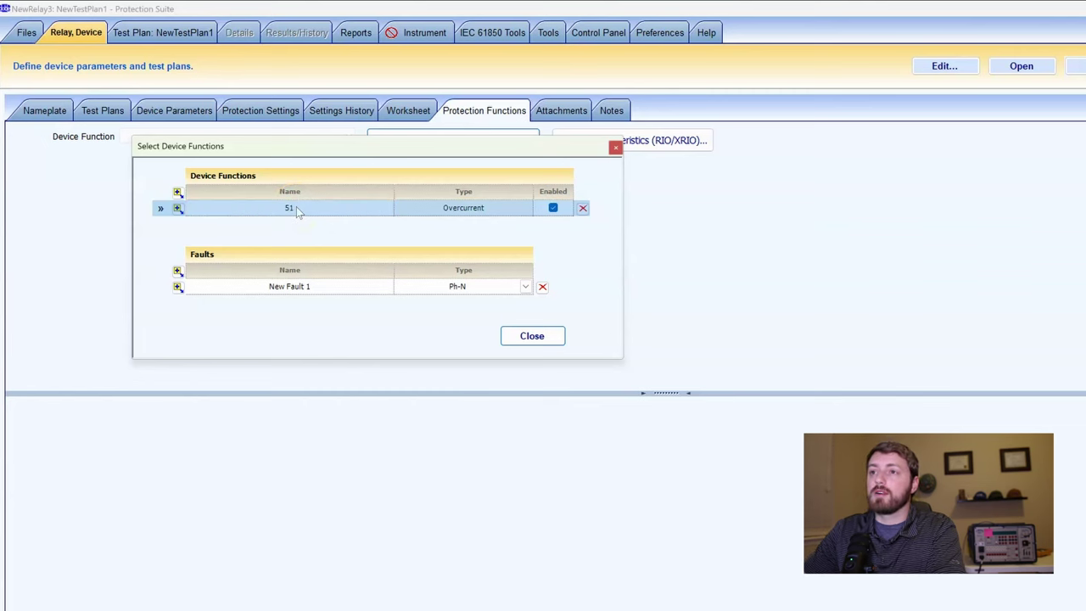
Rename the function's Ph-N fault as 51 phase-n and finish the device function setup
left_click(280, 299)
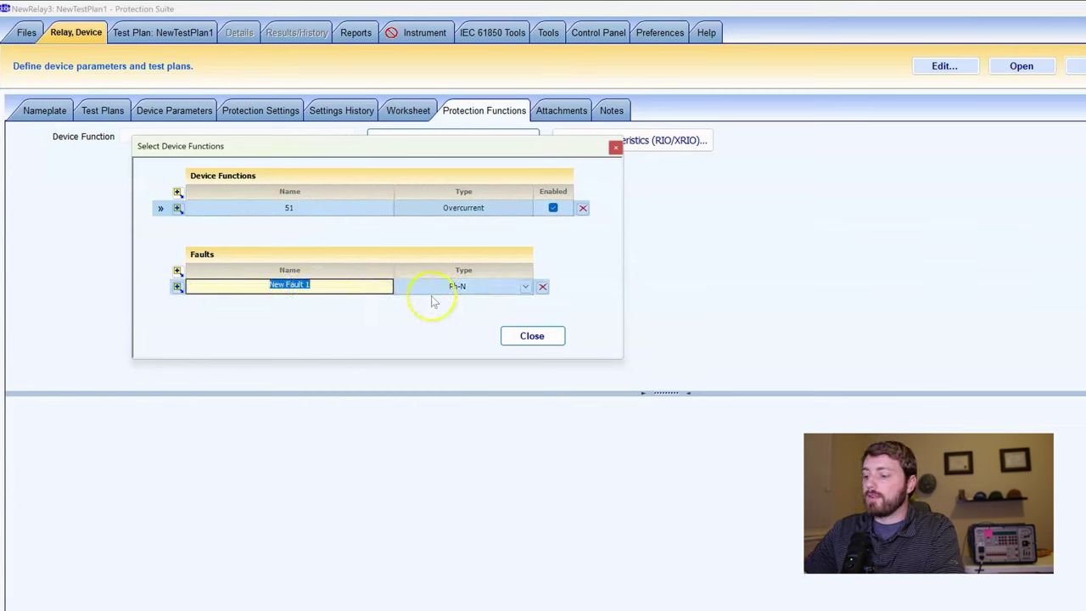
type("51 ph")
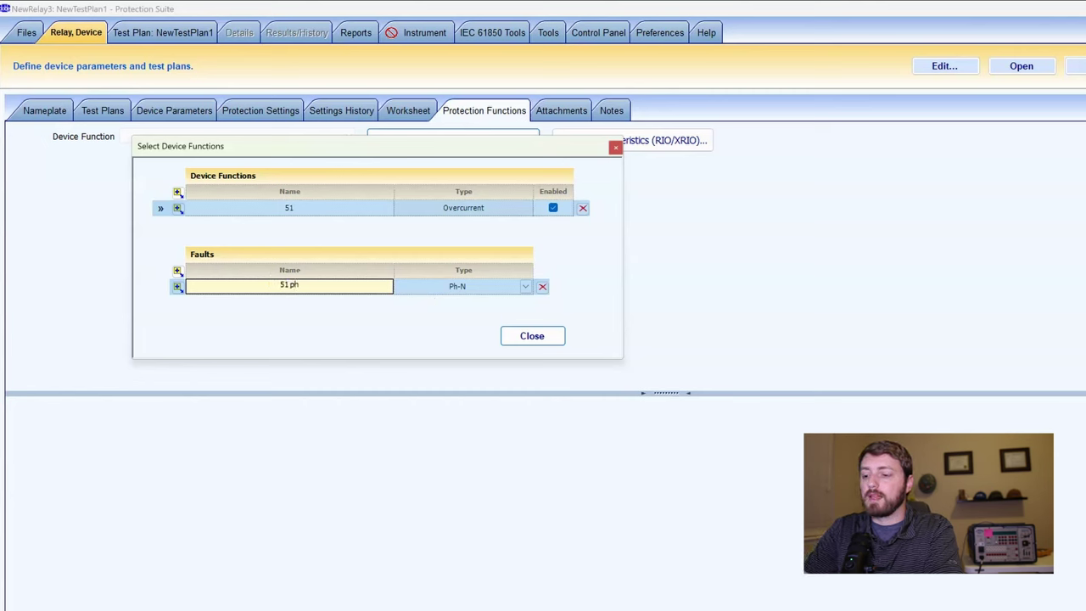
type("ase-n")
key("Return")
left_click(355, 299)
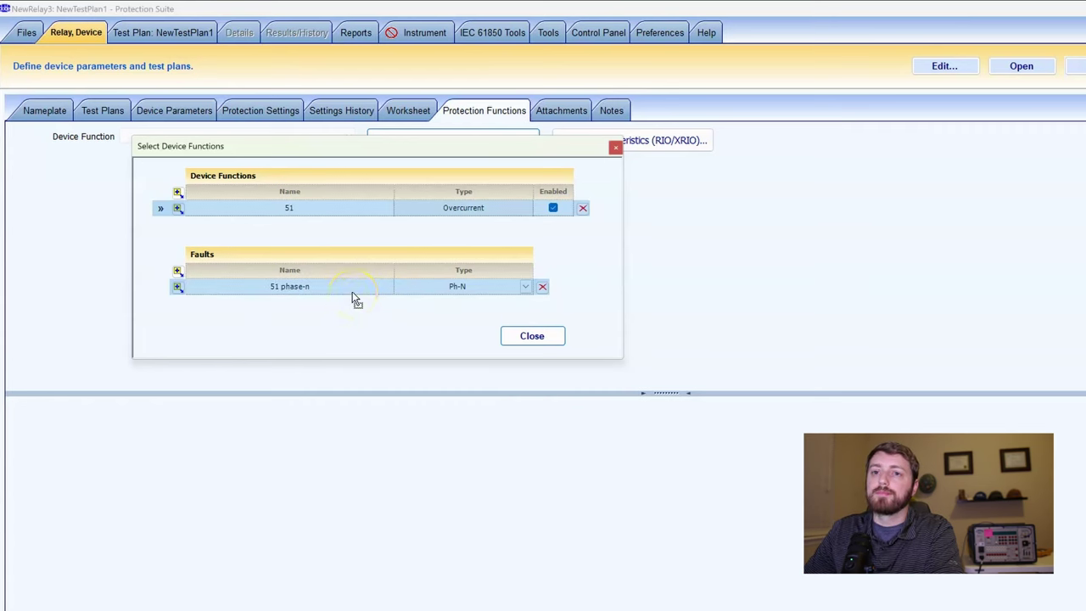
left_click(371, 303)
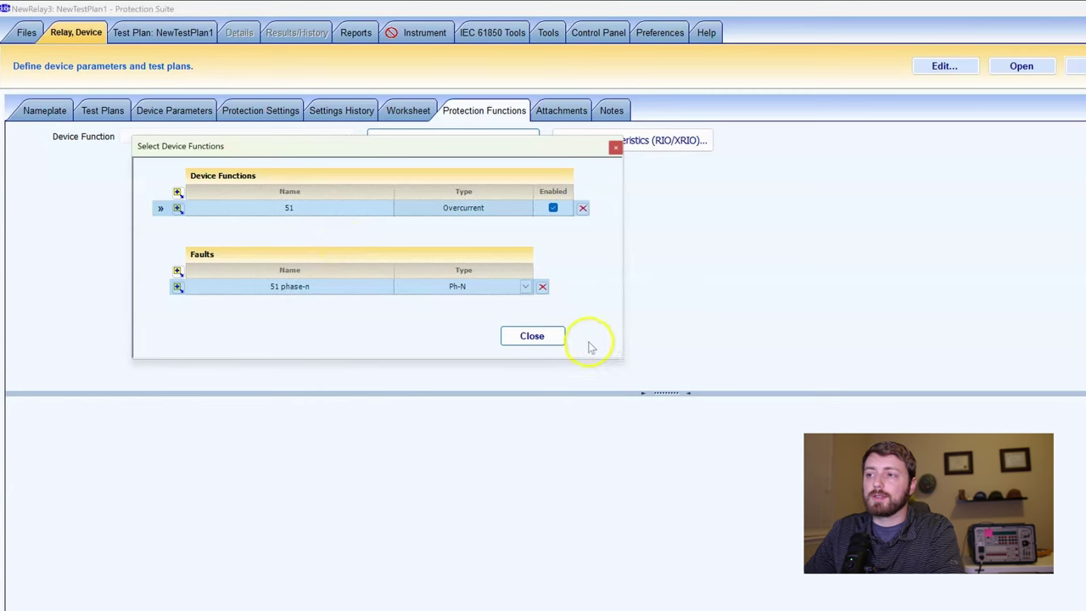
left_click(553, 338)
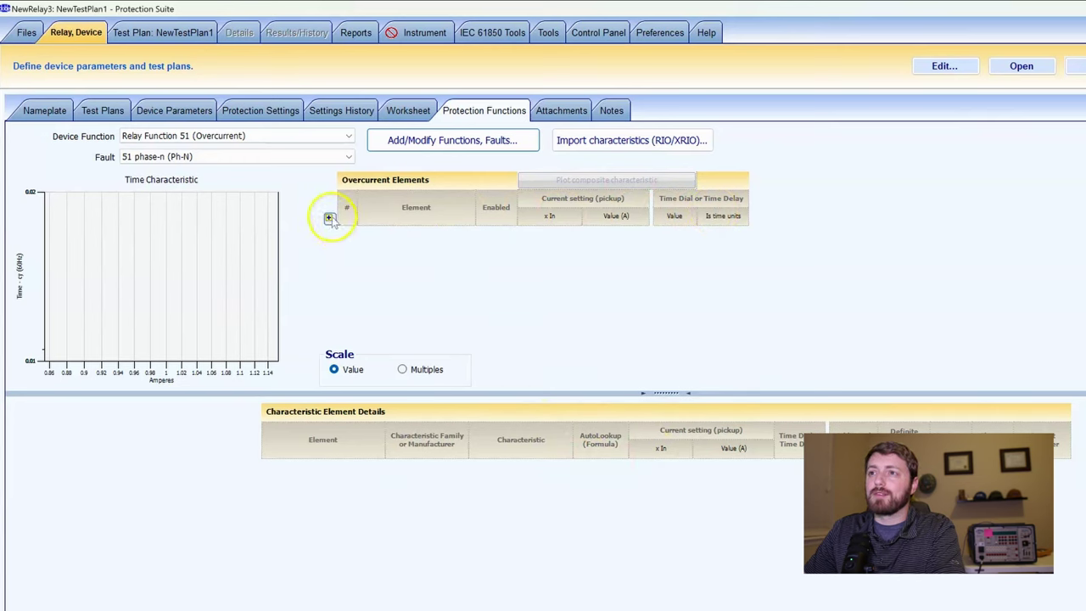
Add an overcurrent element to the 51 phase-n fault and name it 51 phase
left_click(330, 219)
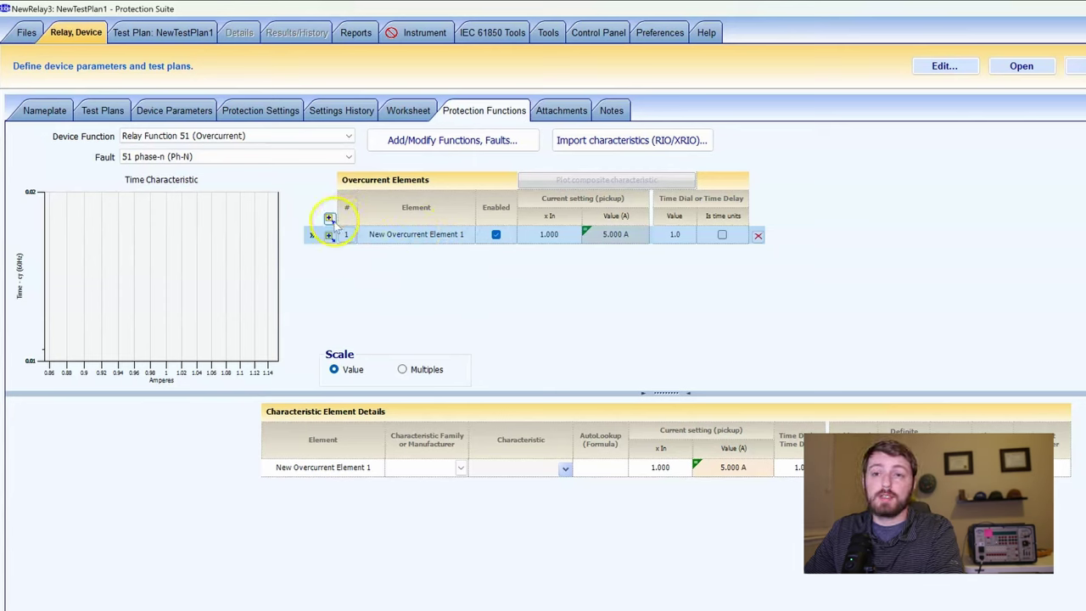
left_click(413, 240)
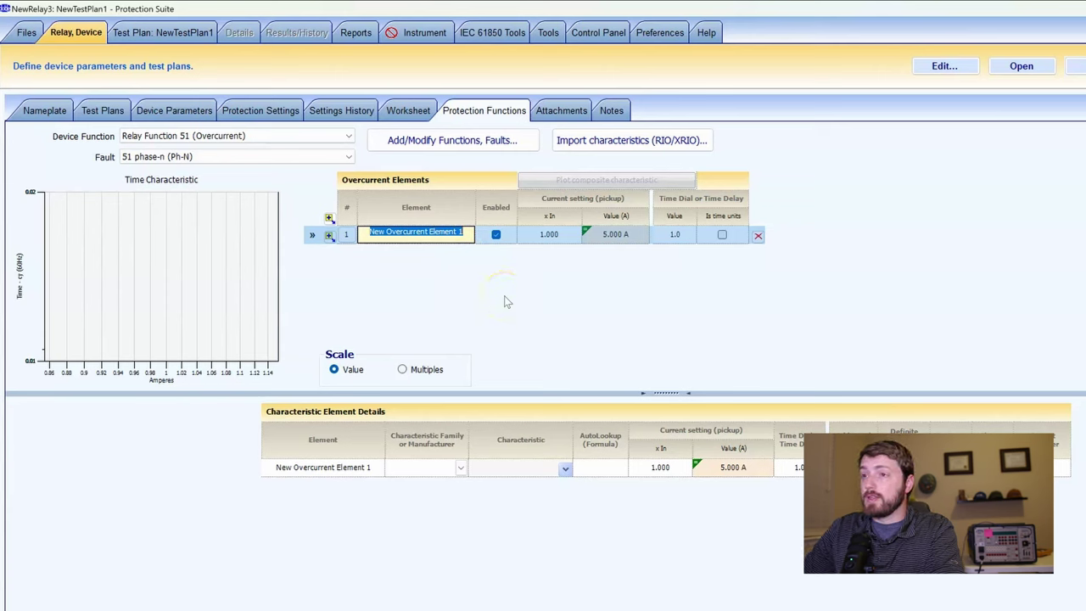
type("51 phase")
key("Return")
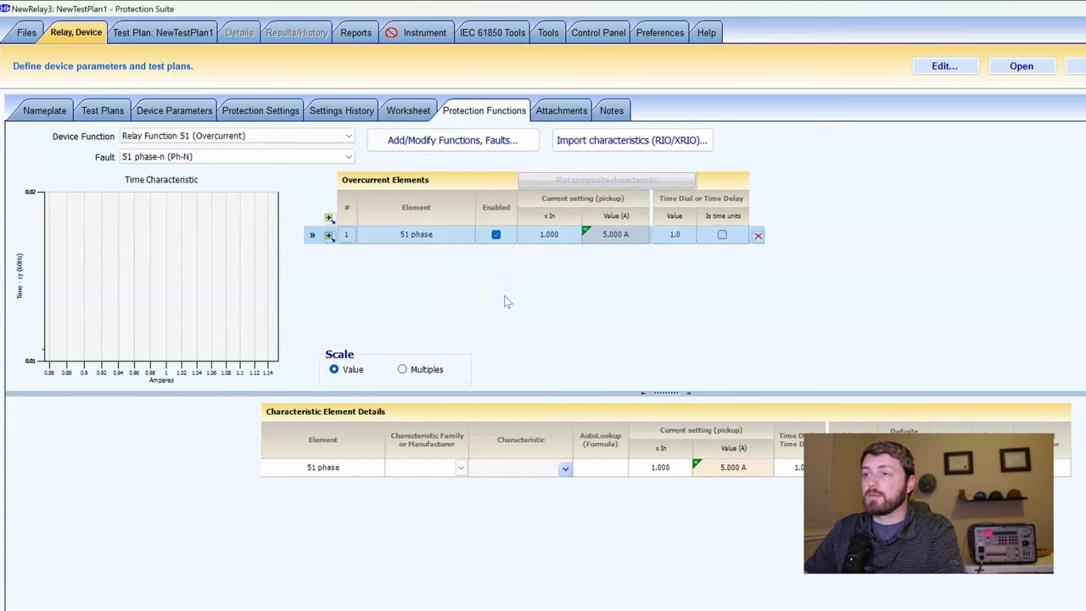
left_click(461, 235)
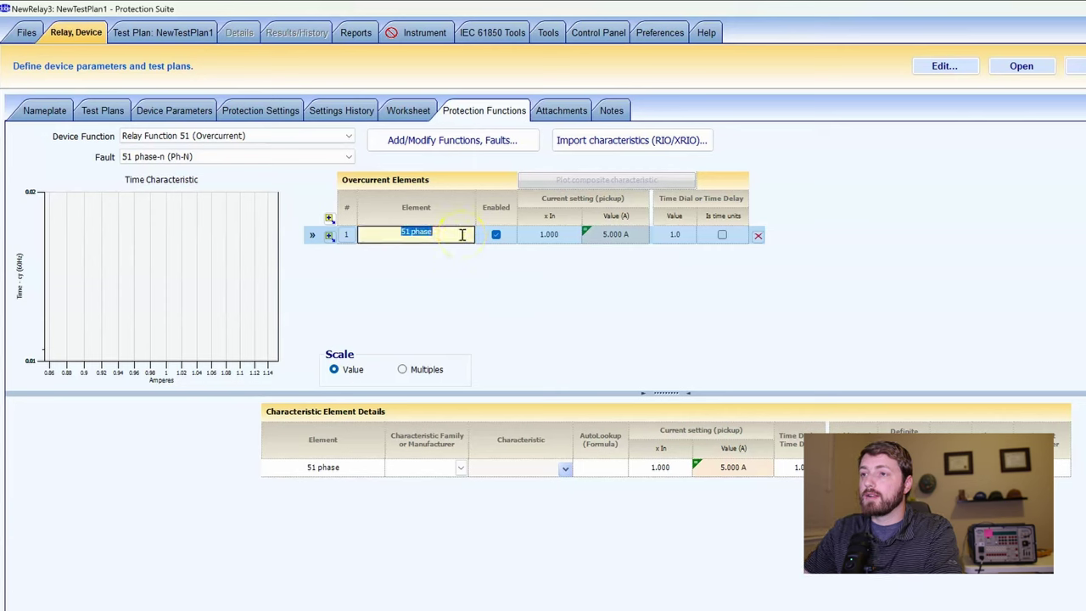
key("Return")
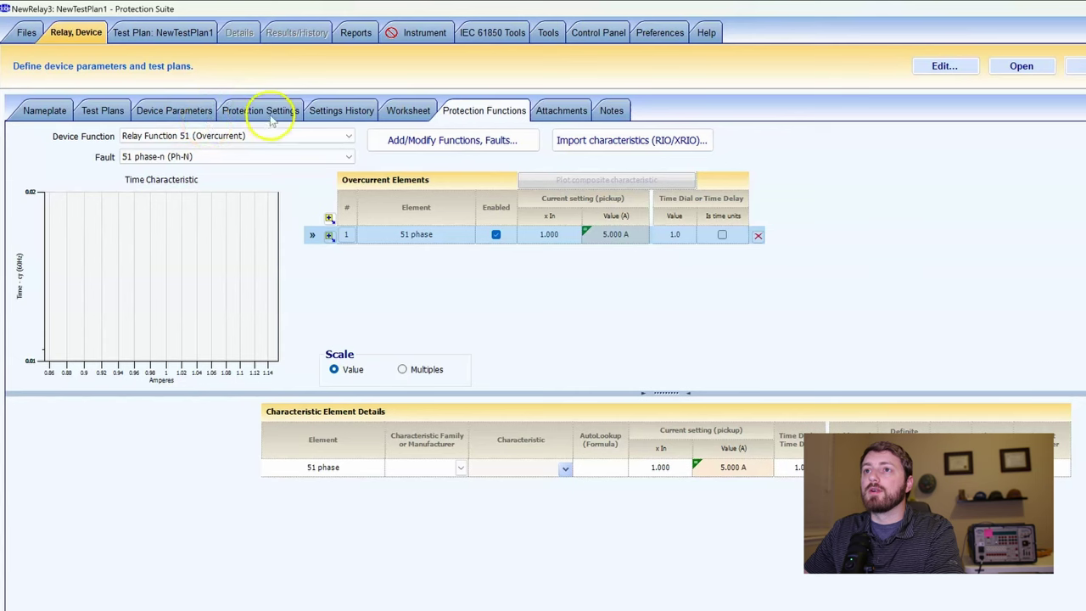
Set the relay's device manufacturer to GE in the nameplate and return to the protection functions
left_click(457, 467)
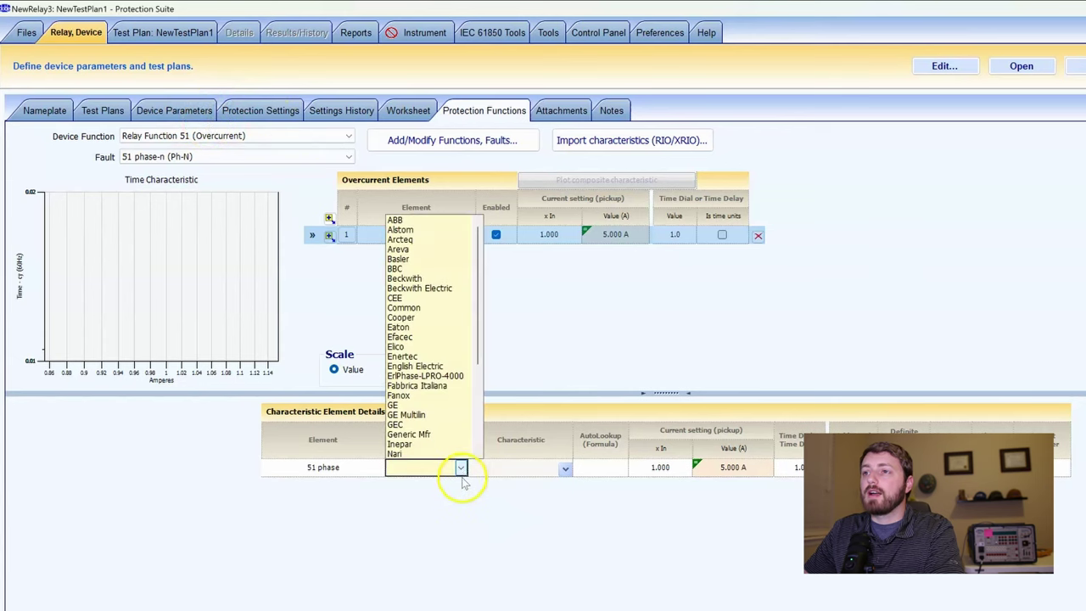
left_click(440, 460)
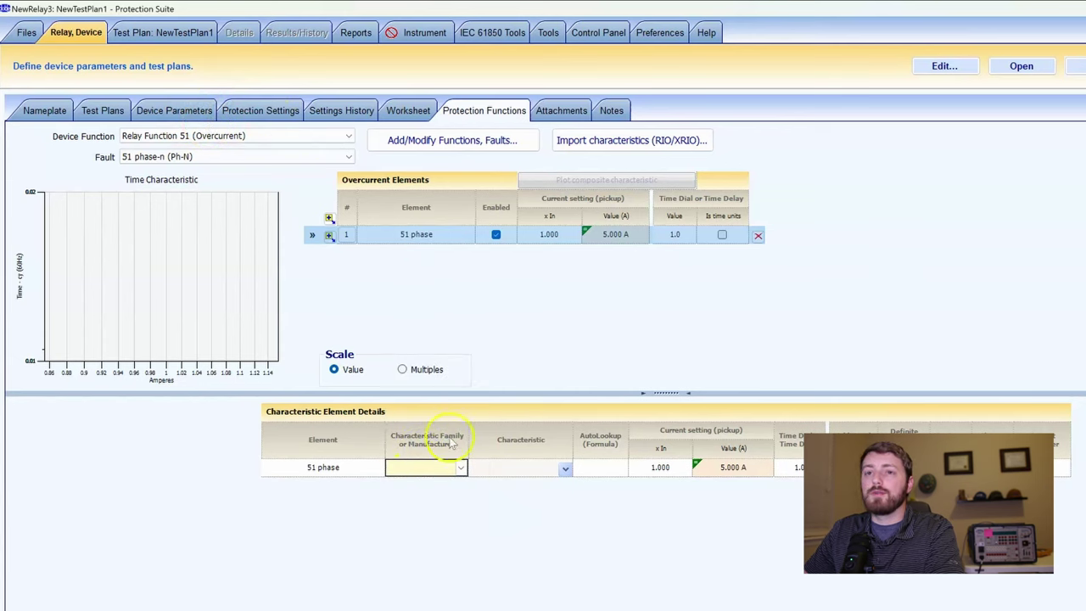
left_click(44, 110)
left_click(652, 158)
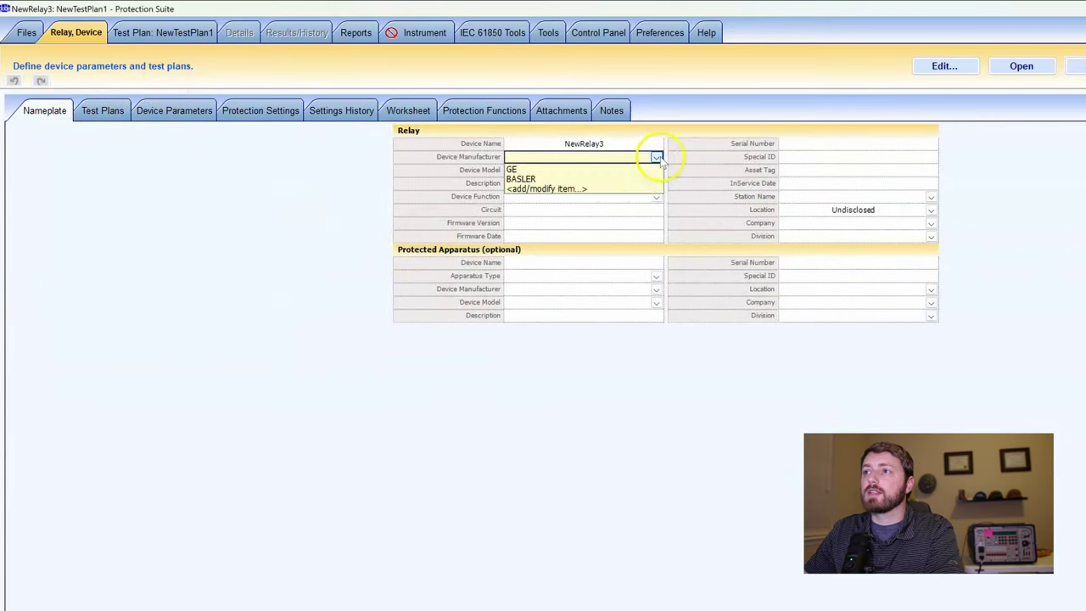
left_click(643, 168)
left_click(265, 112)
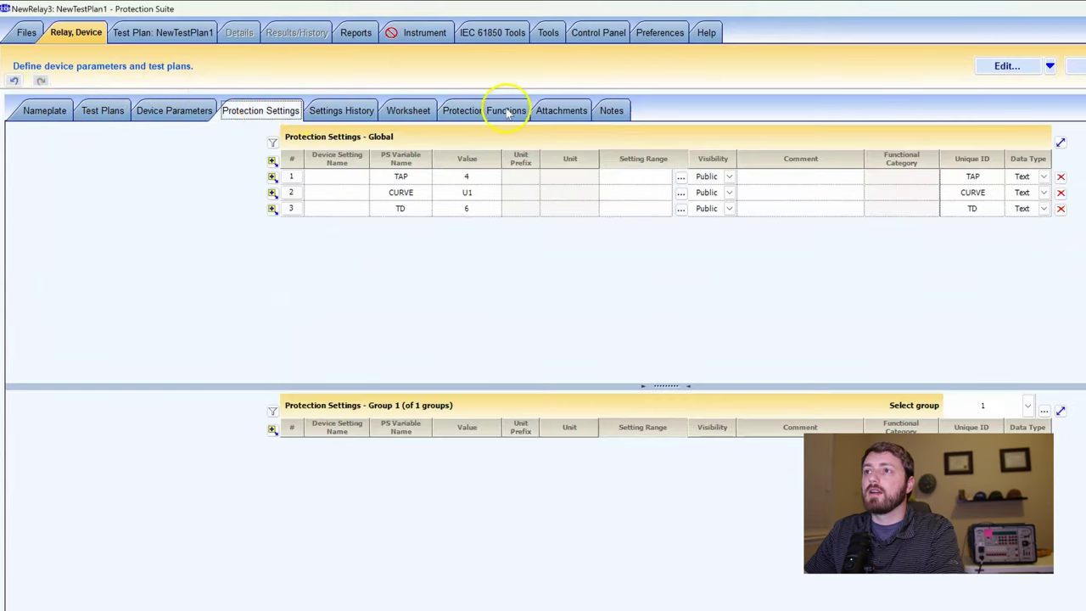
left_click(488, 111)
Choose GE as the 51 phase element's characteristic family or manufacturer
left_click(448, 472)
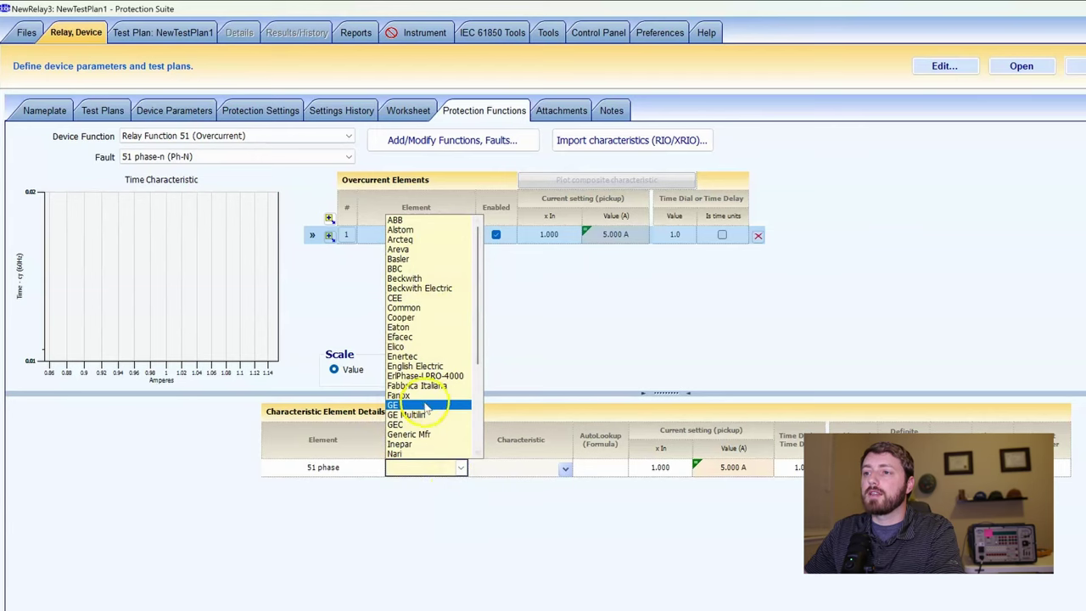
left_click(425, 405)
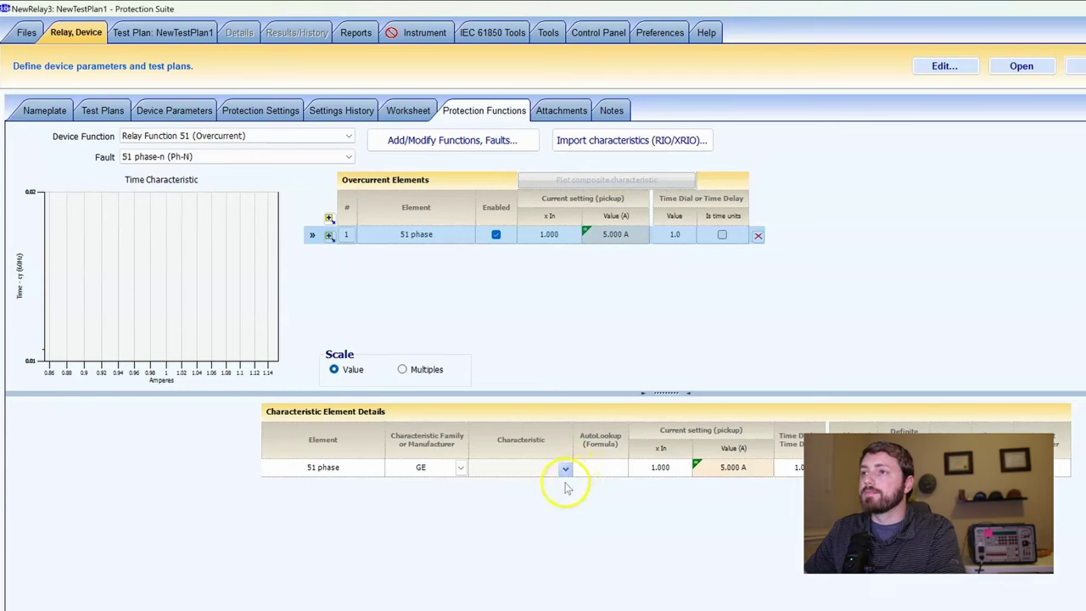
left_click(593, 475)
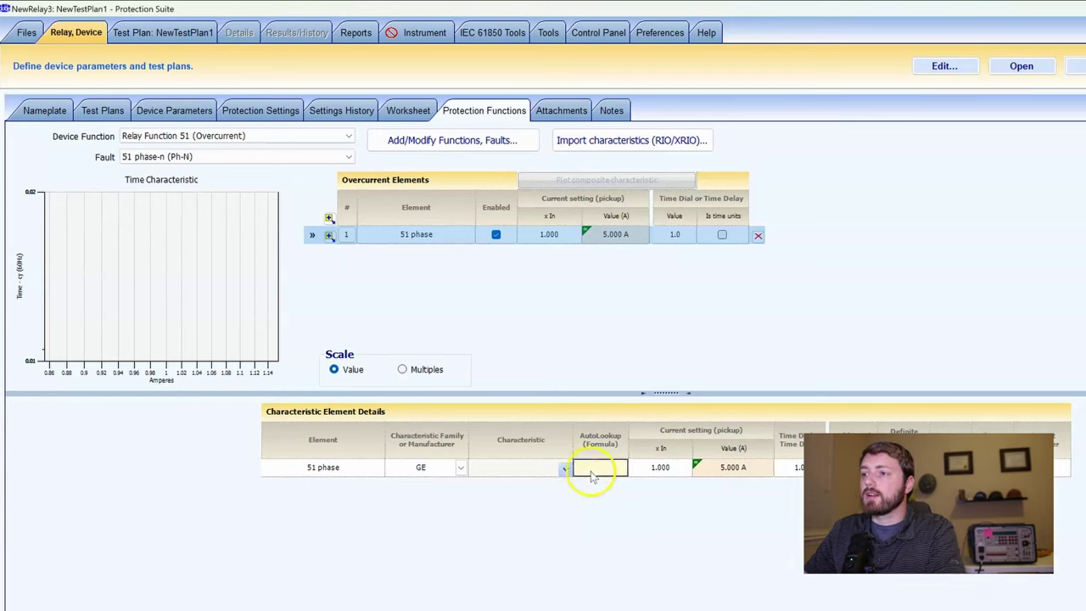
Set the 51 phase element's characteristic family or manufacturer to SEL
left_click(447, 467)
left_click(460, 468)
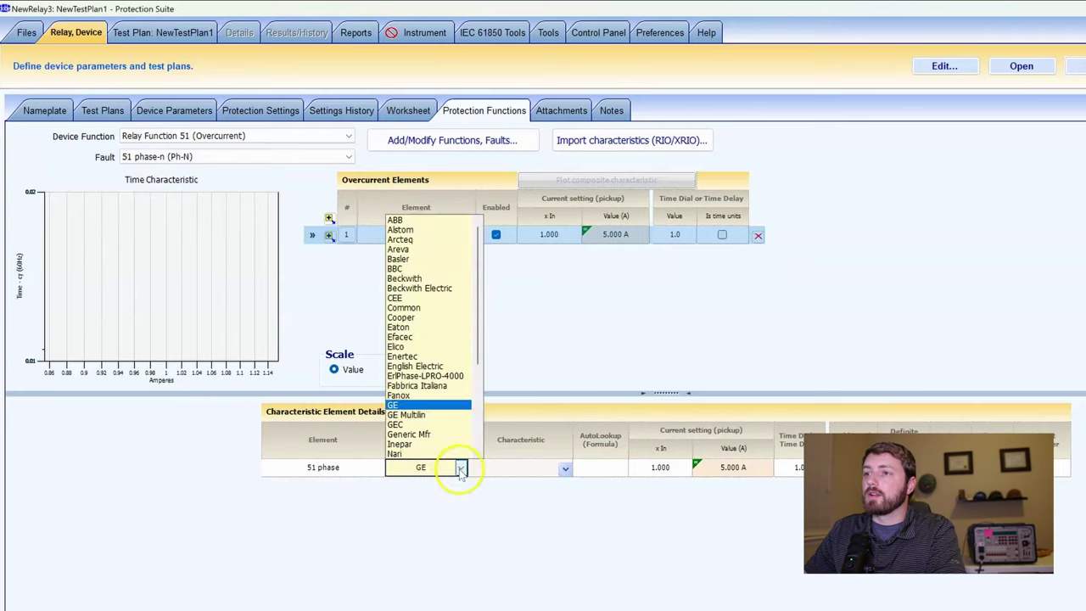
scroll(441, 428, "down", 4)
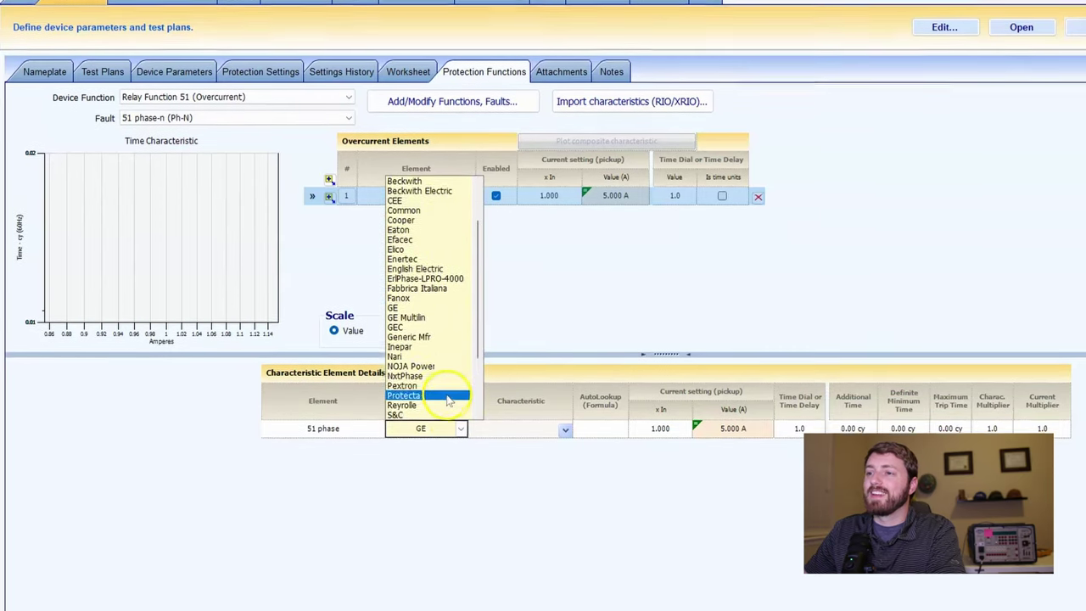
left_click(441, 363)
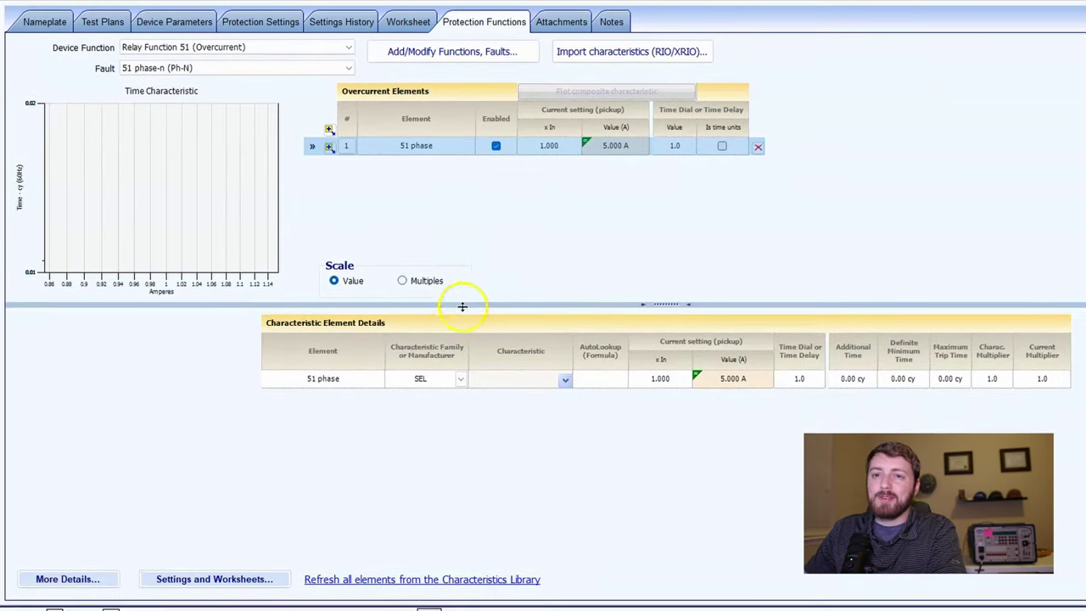
Examine the 51 phase element's editable detail fields, including AutoLookup formula, pickup current, time dial, trip time and multipliers
left_click(602, 379)
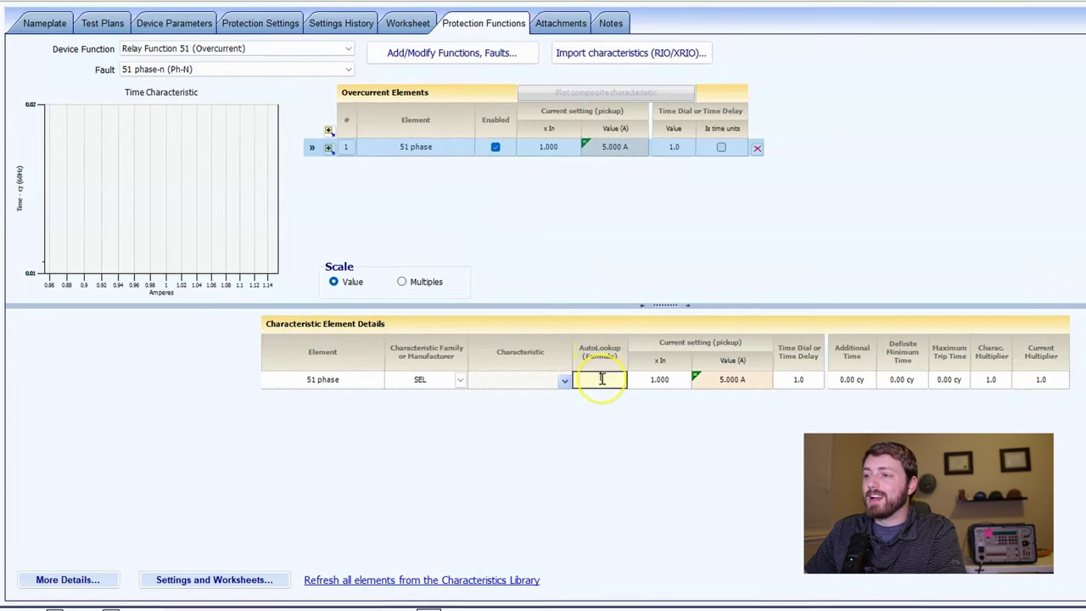
left_click(617, 280)
left_click(602, 381)
left_click(946, 381)
left_click(989, 381)
key("Tab")
left_click(779, 383)
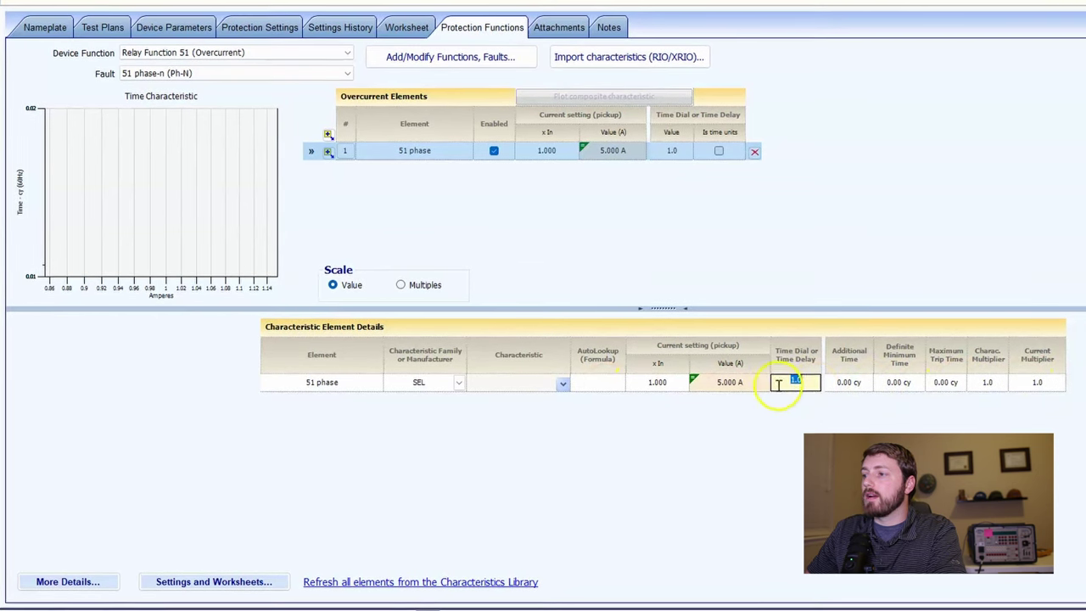
left_click(658, 384)
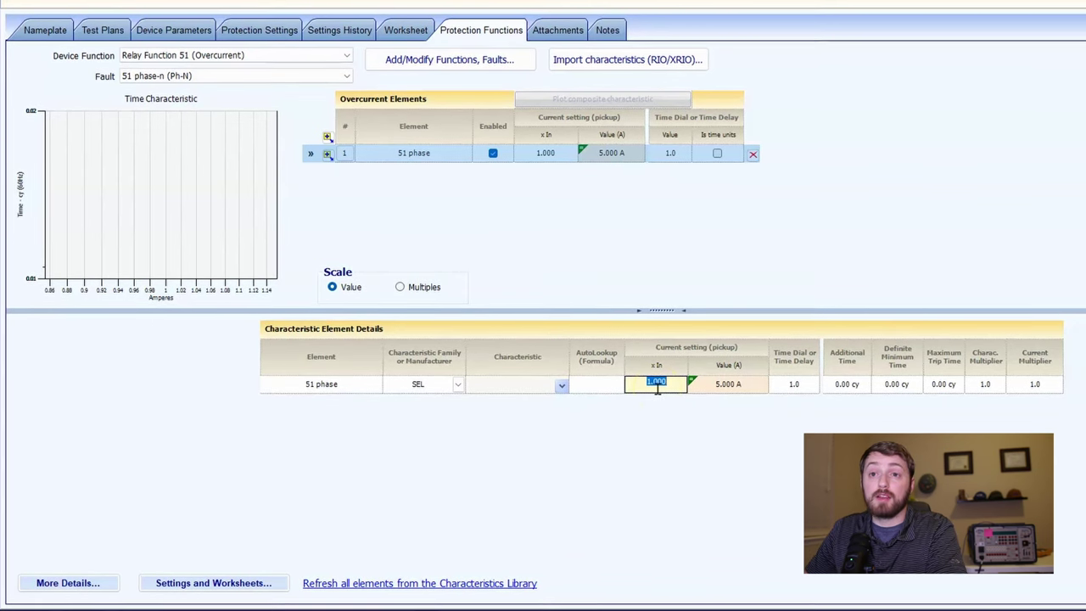
left_click(785, 387)
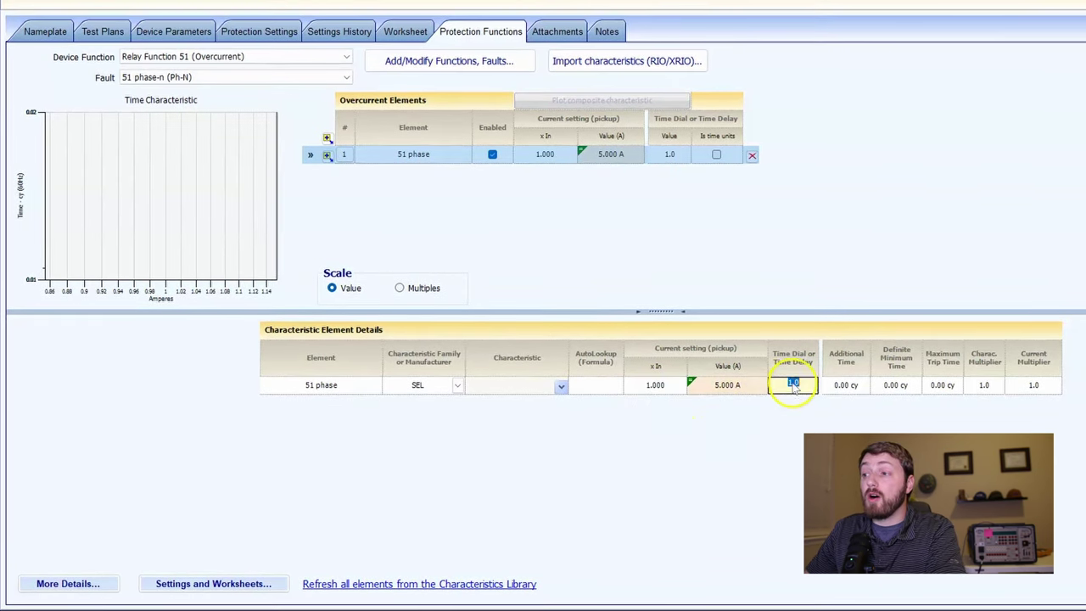
left_click(944, 386)
left_click(1026, 386)
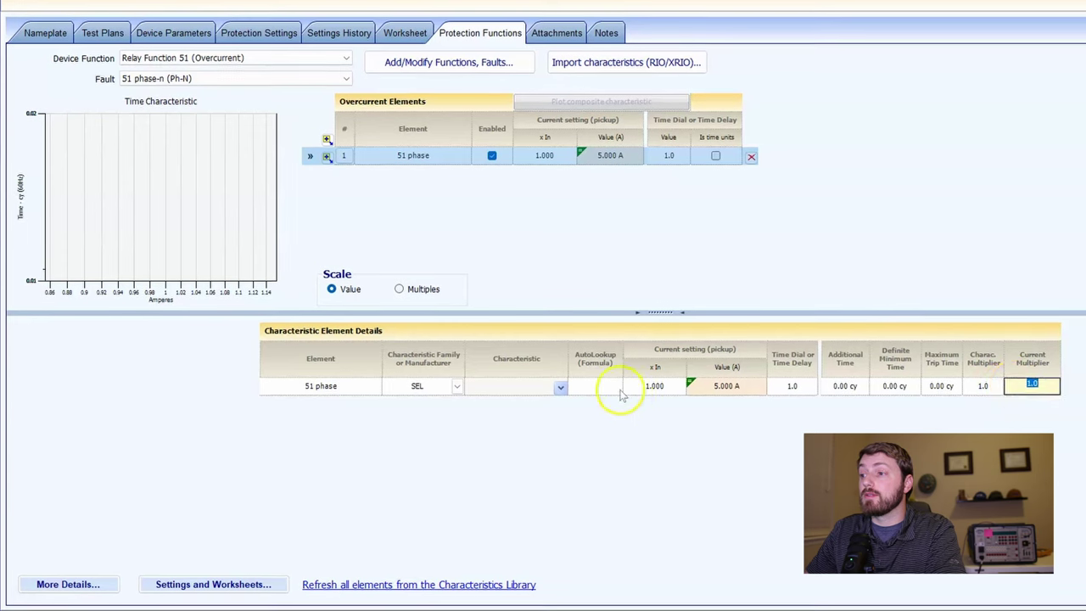
left_click(655, 386)
key("BackSpace")
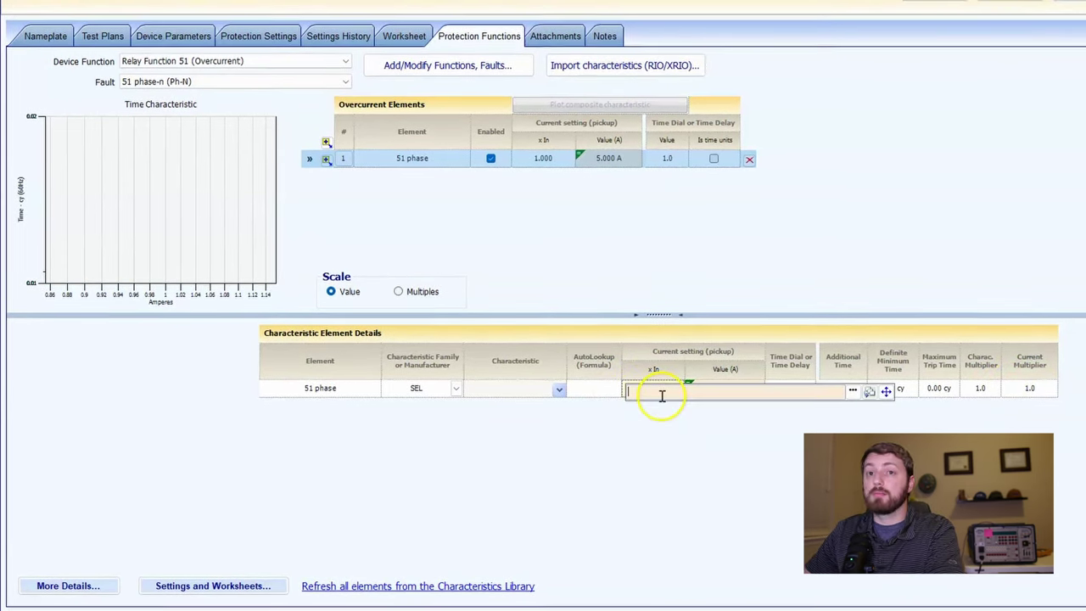
left_click(656, 295)
Check the variable names in the global protection settings and set the 51 phase element's AutoLookup formula to =curve
left_click(271, 37)
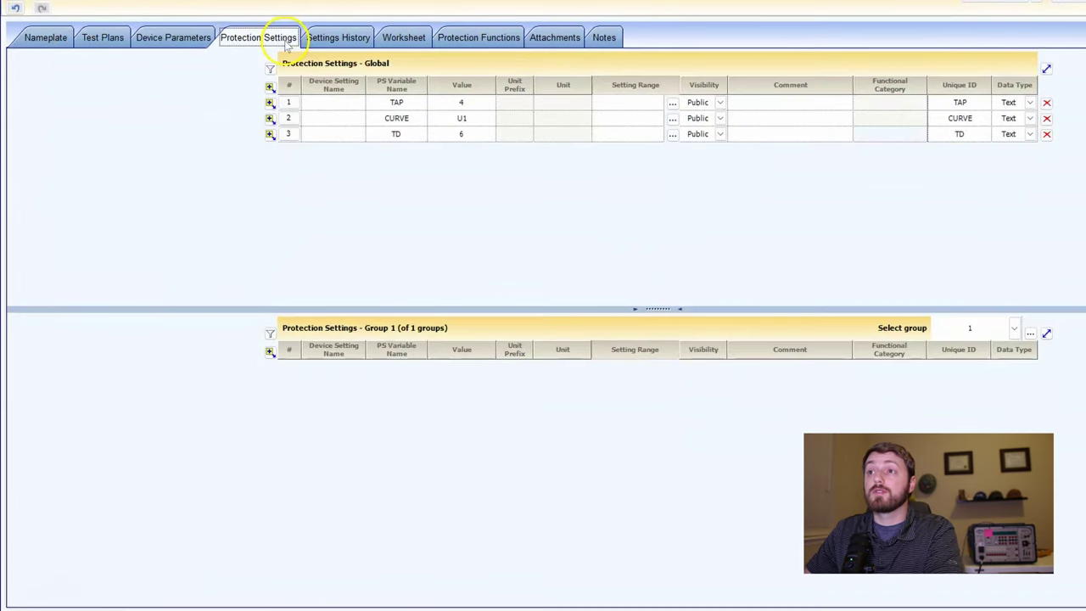
left_click(396, 102)
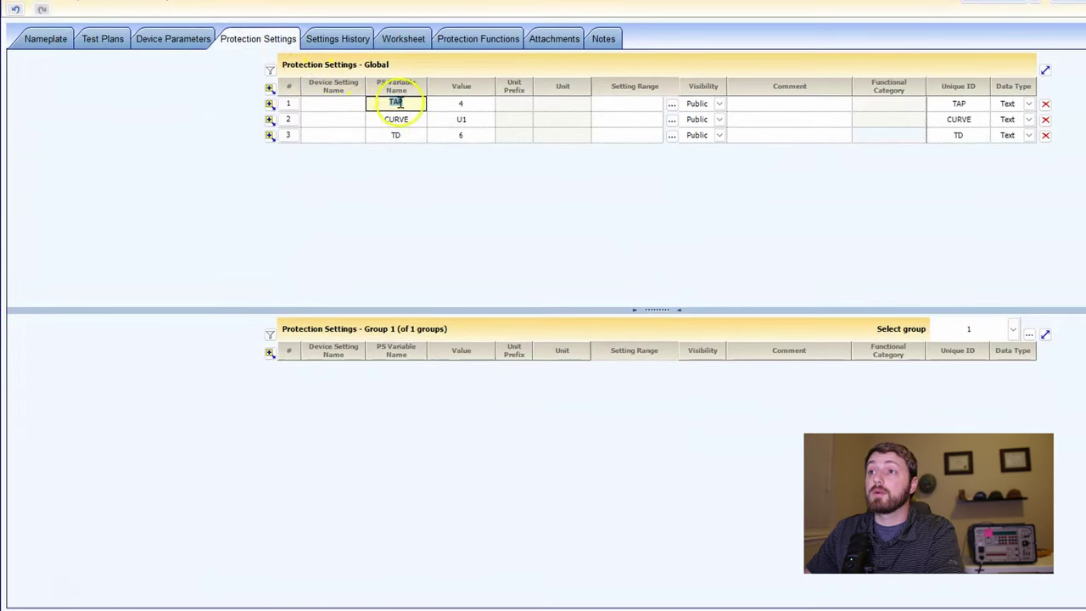
left_click(405, 39)
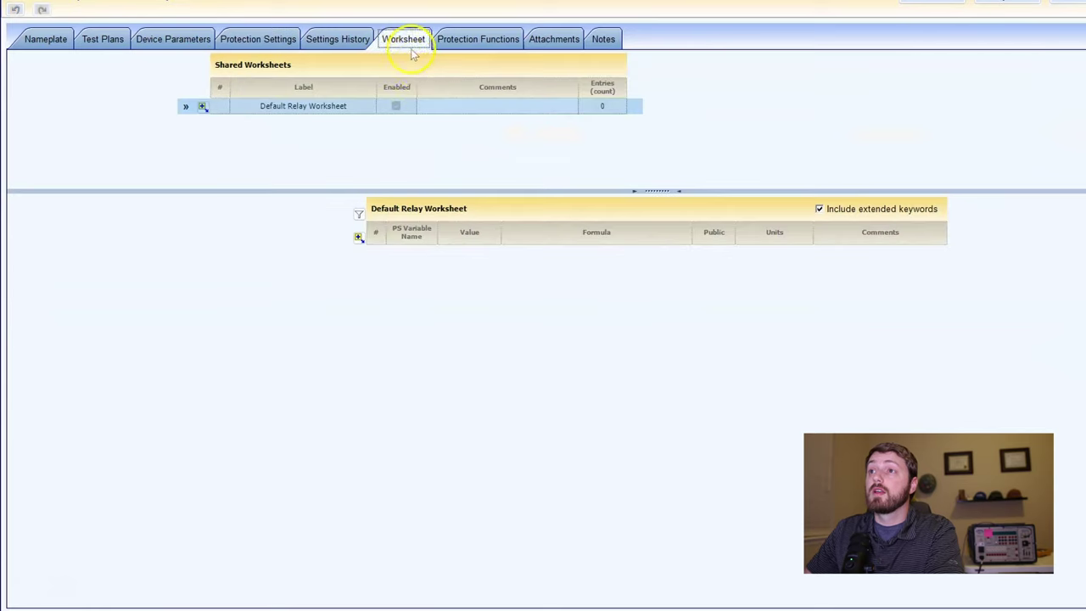
left_click(454, 41)
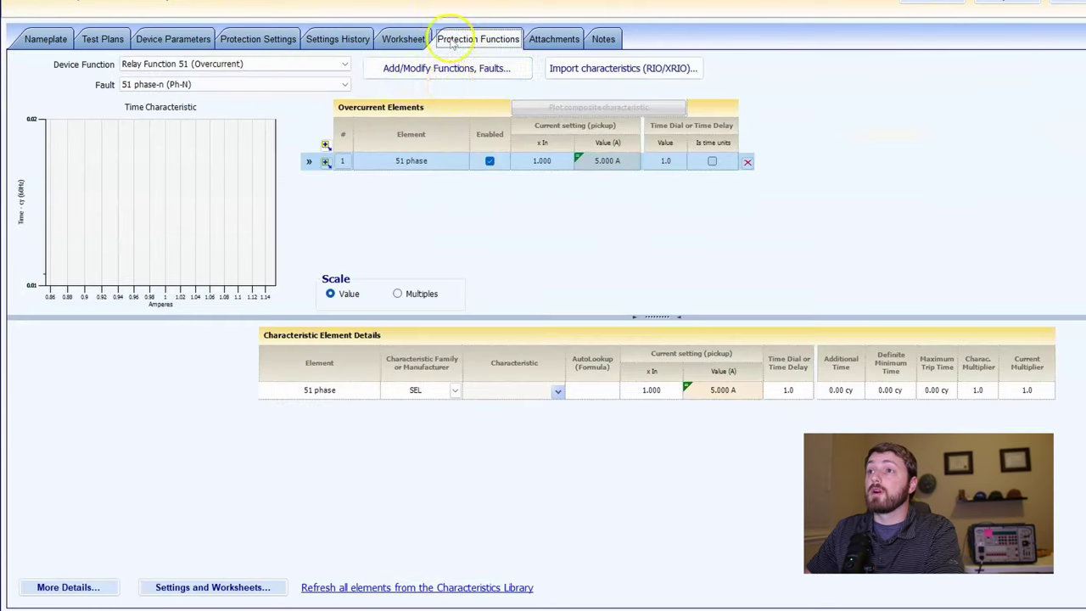
left_click(608, 392)
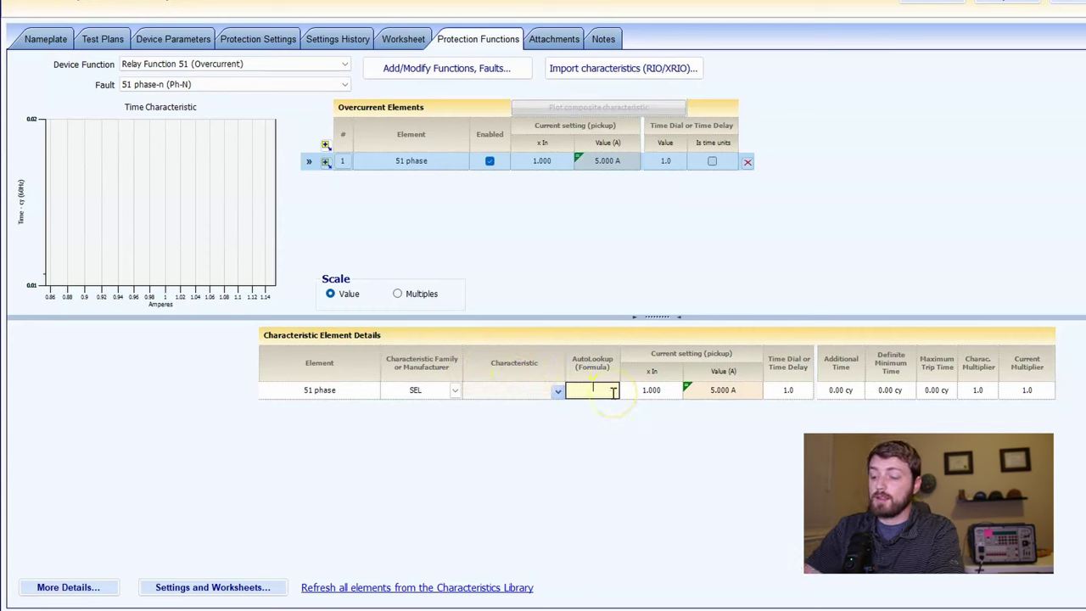
type("=")
type("cu")
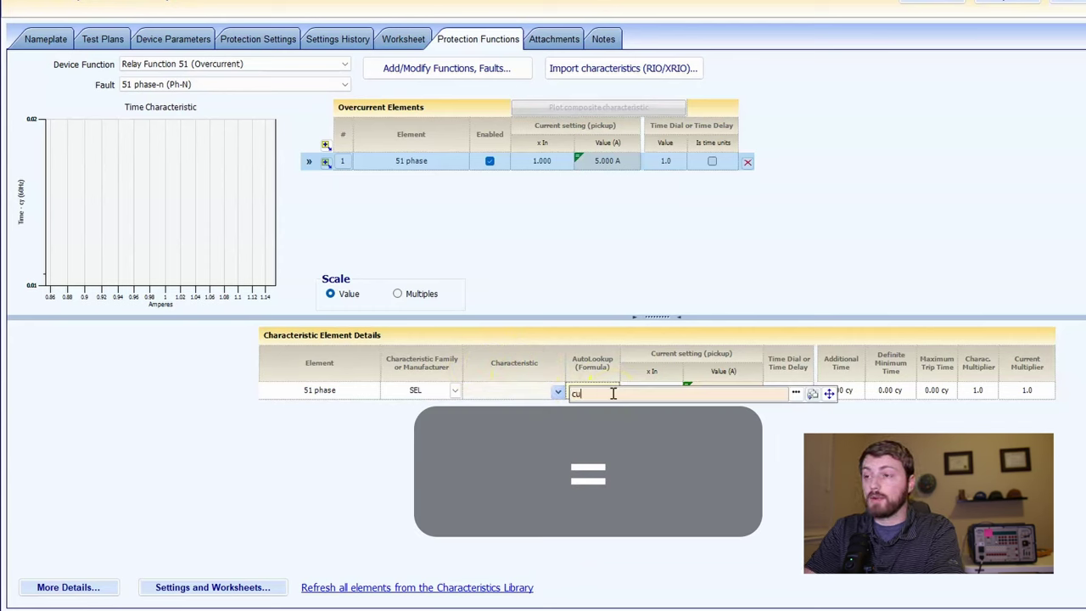
type("rve")
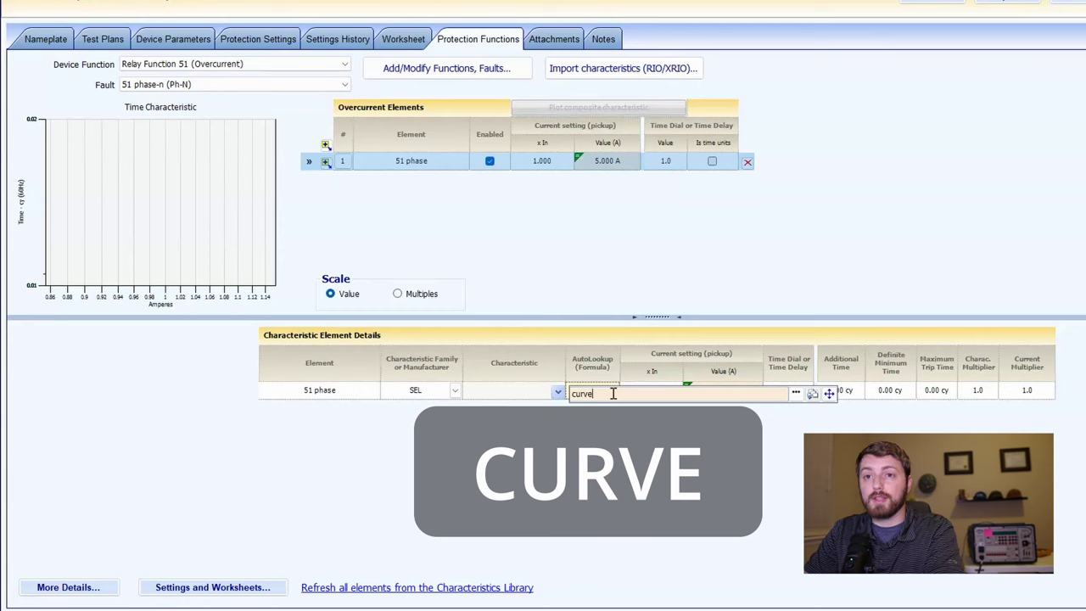
key("Return")
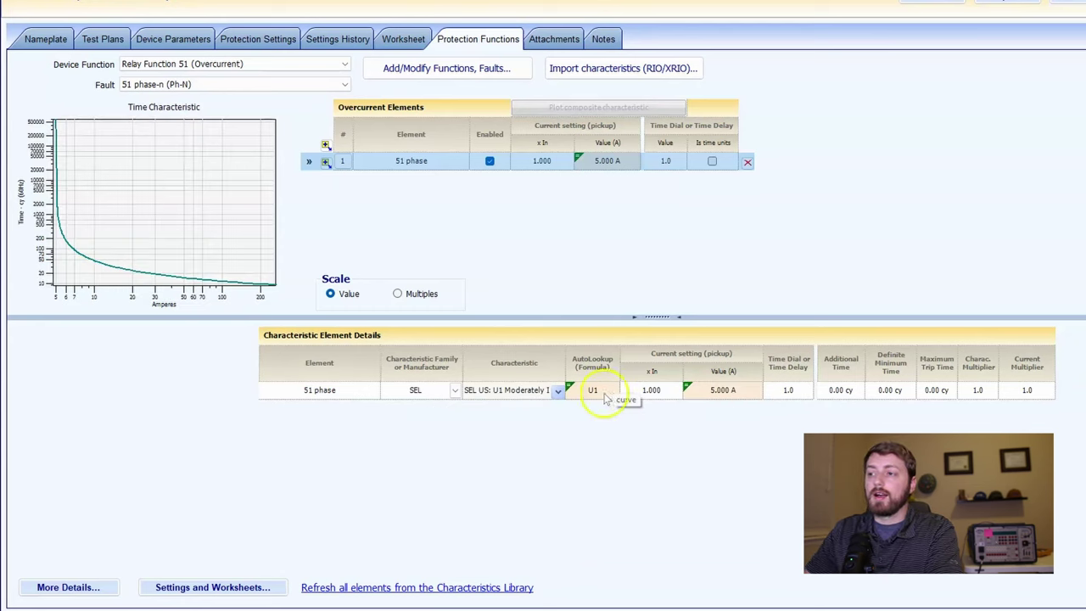
Examine the 51 phase element's selected characteristic and the list of available SEL curves
left_click(503, 392)
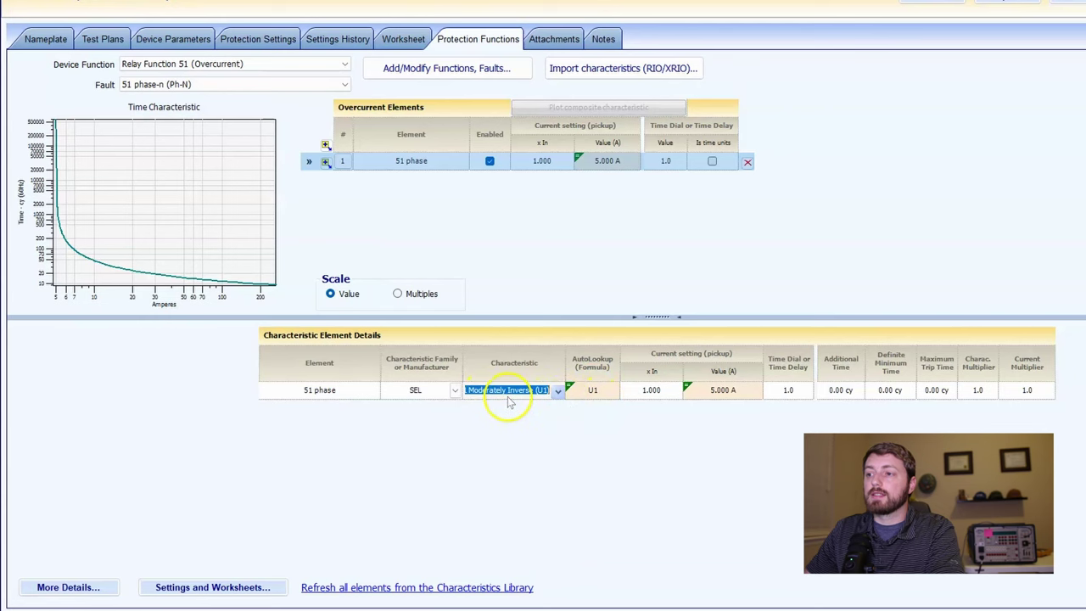
left_click(557, 391)
left_click(743, 473)
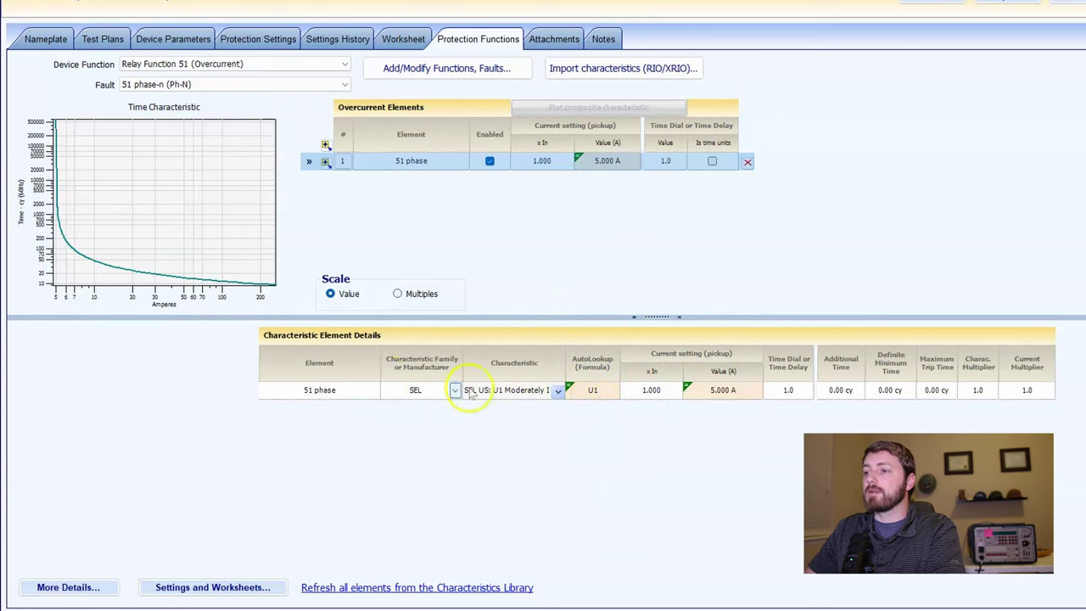
left_click(558, 392)
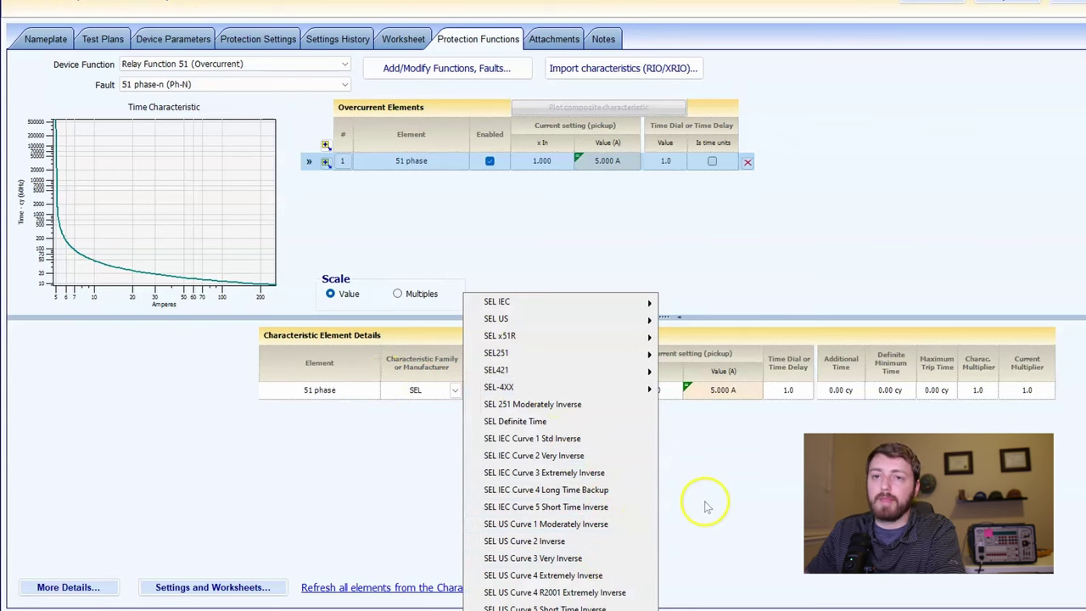
key("Return")
Check the tap variable in the global protection settings and set the 51 phase element's pickup current value to =TAP
left_click(723, 391)
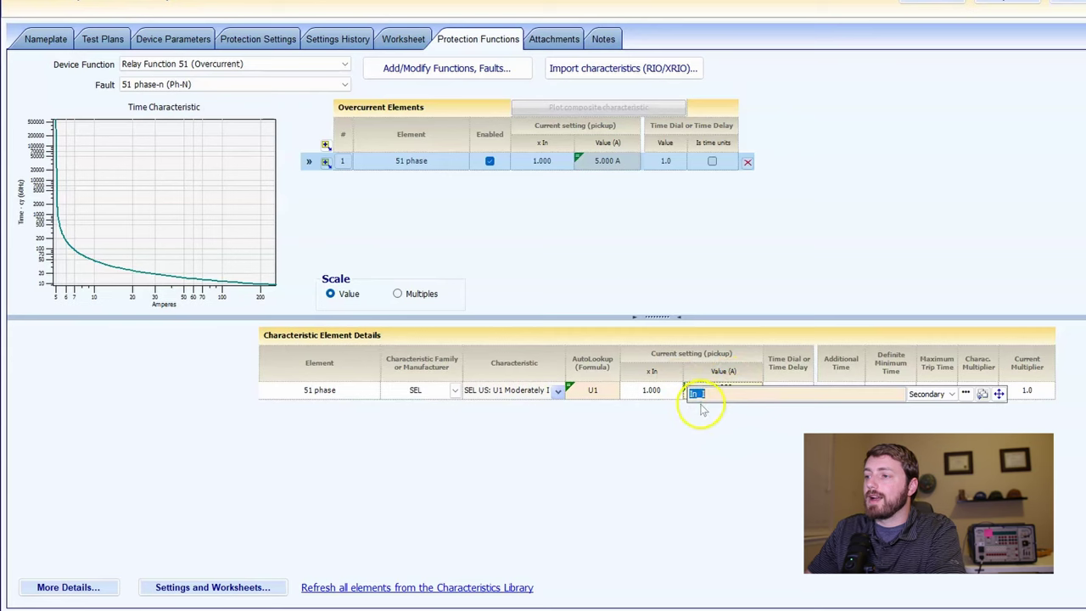
left_click(615, 243)
left_click(282, 42)
left_click(322, 42)
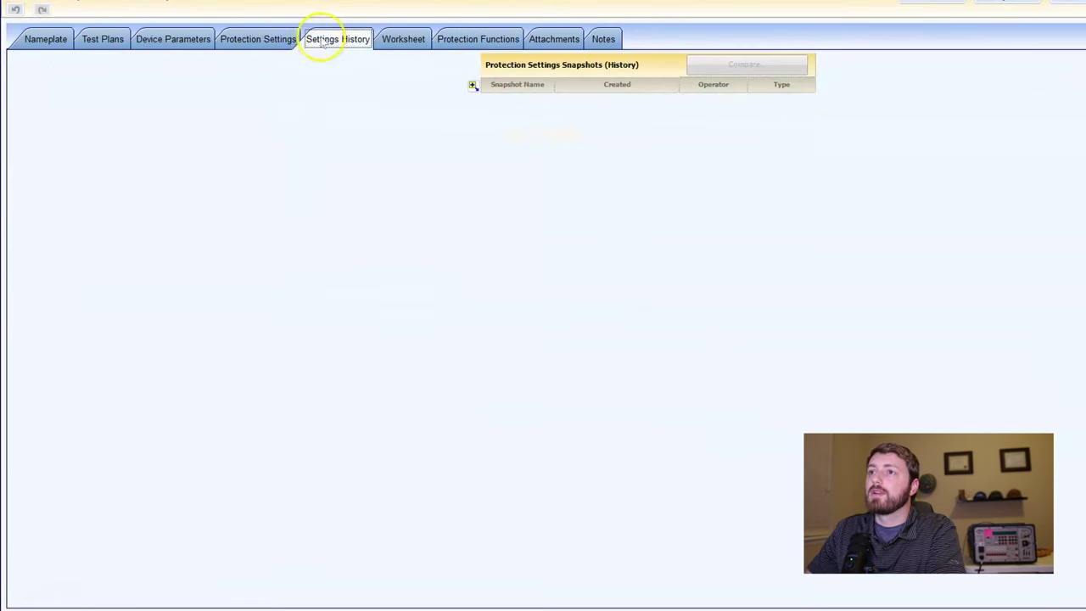
left_click(240, 44)
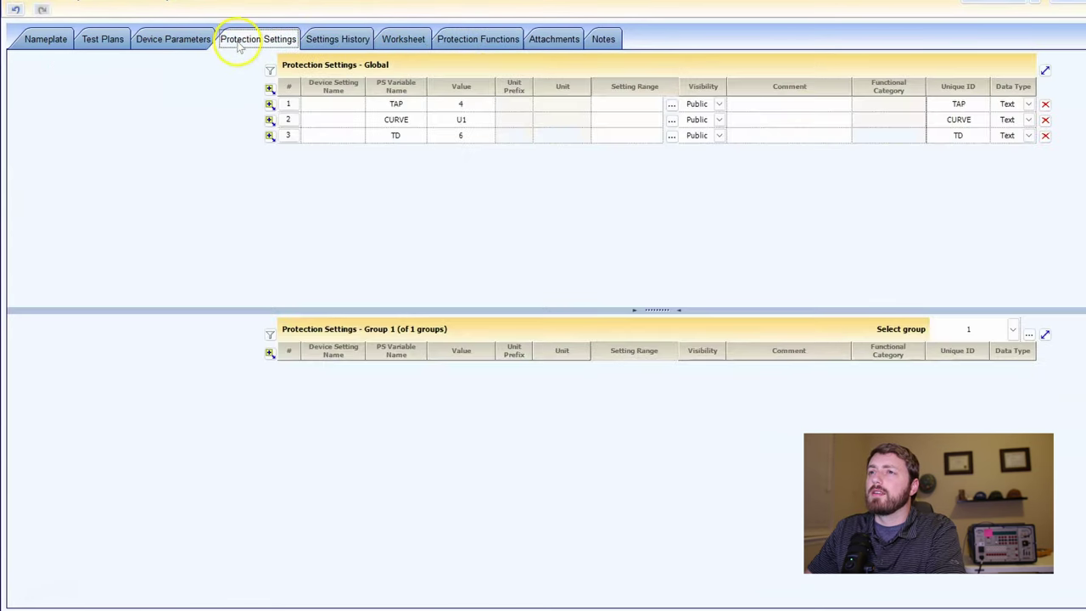
left_click(175, 42)
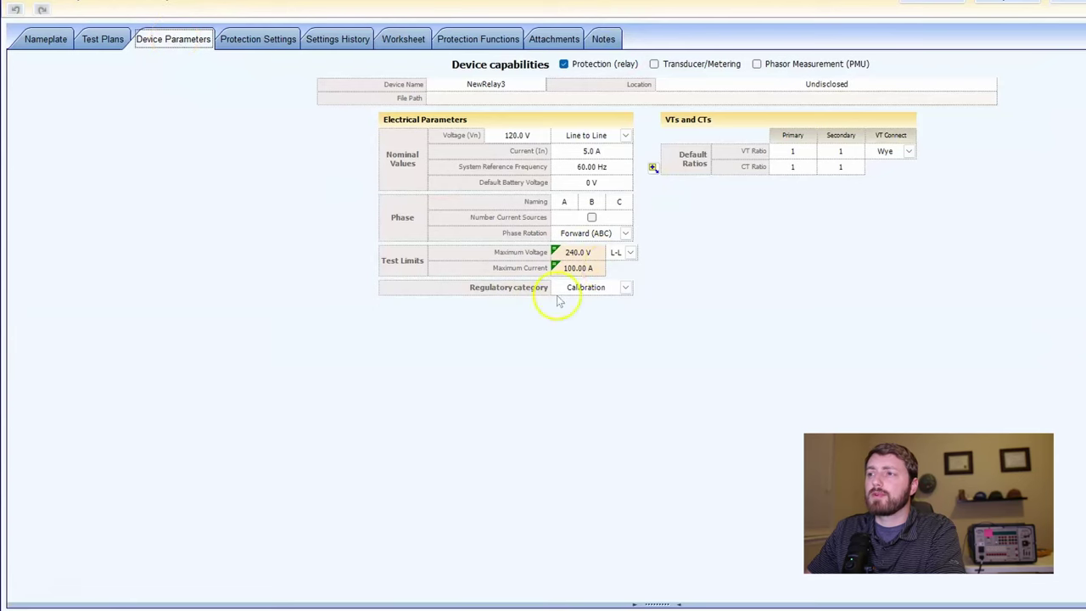
left_click(469, 39)
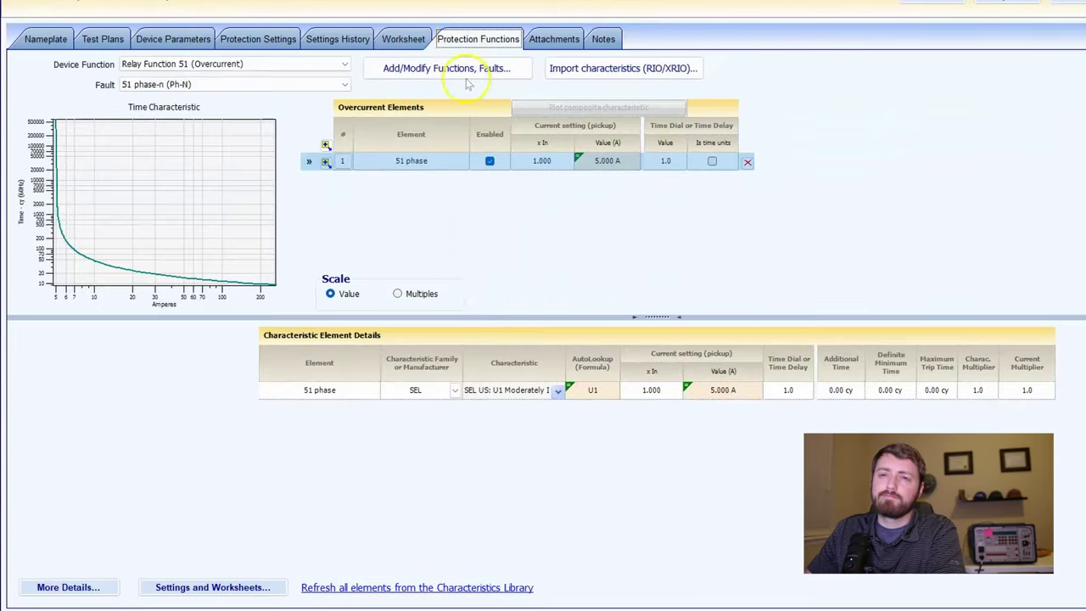
left_click(724, 393)
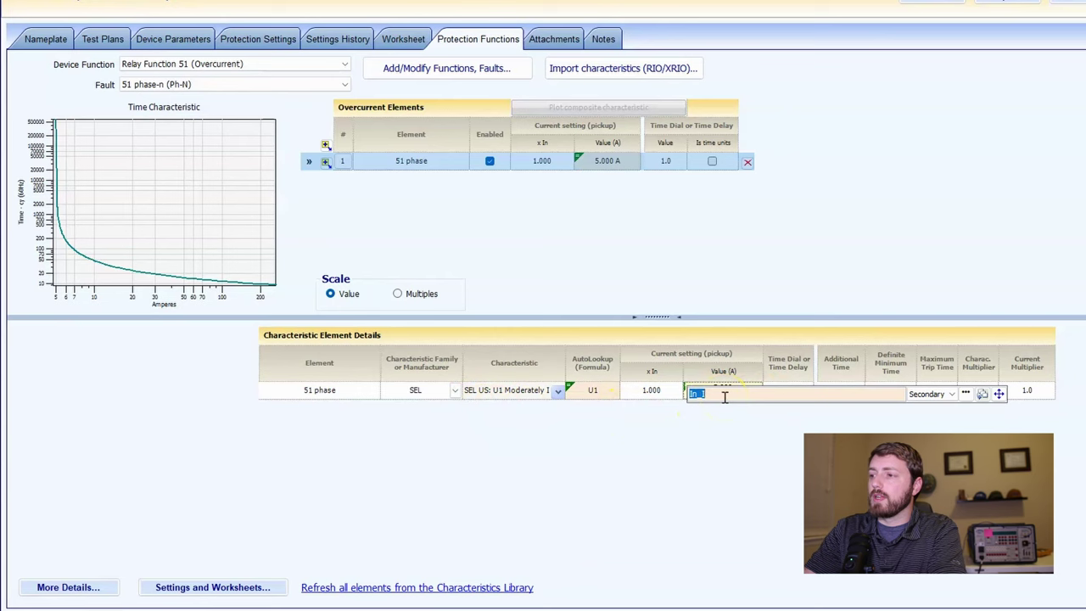
type("=TAP")
key("Return")
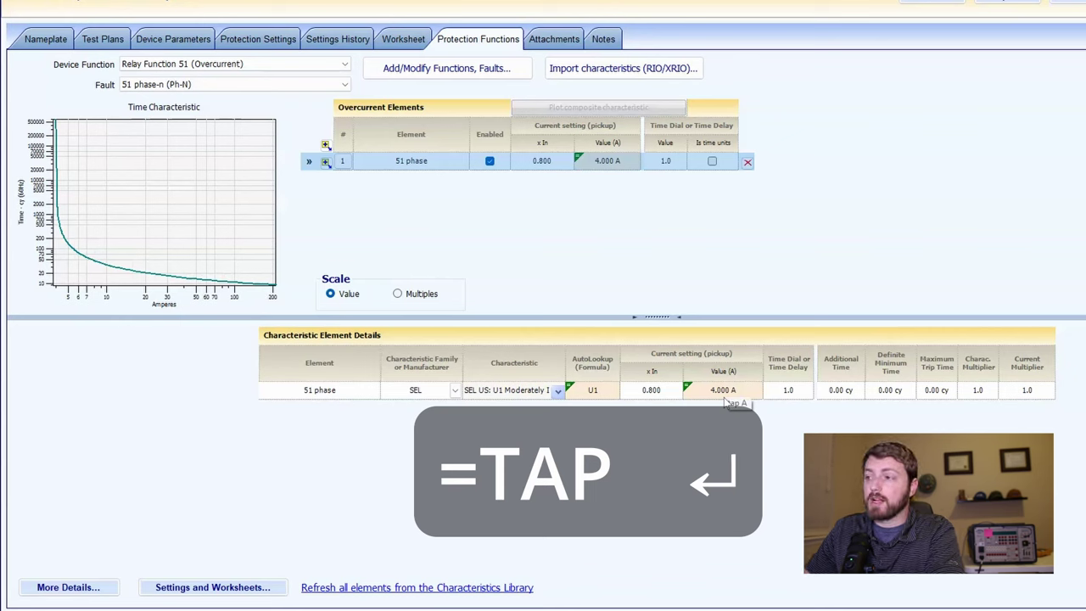
left_click(740, 396)
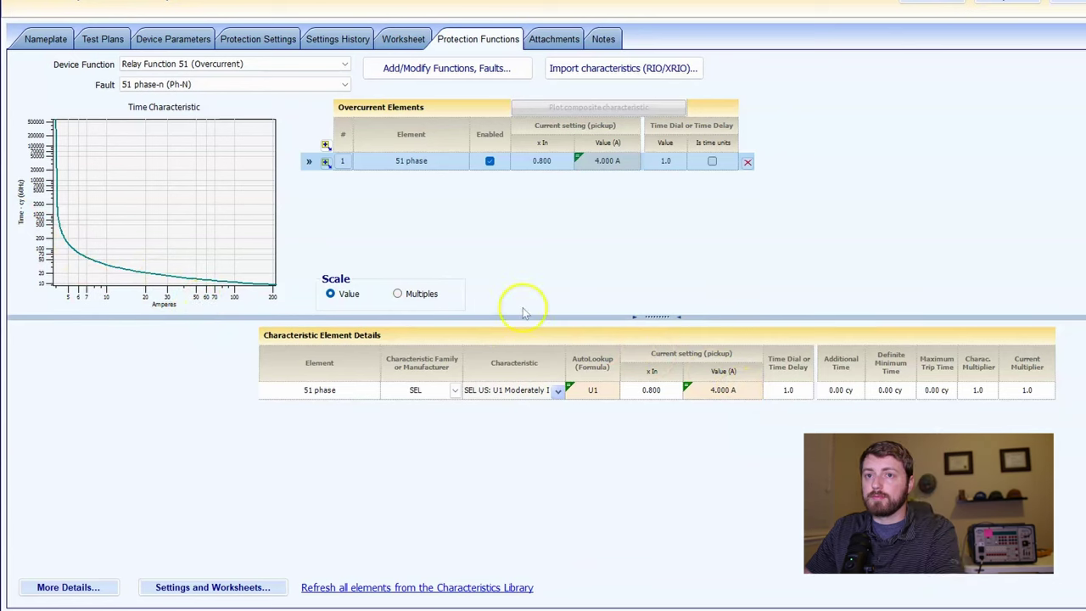
Link the 51 phase element's time dial to the global protection setting by setting it to =TD
left_click(788, 389)
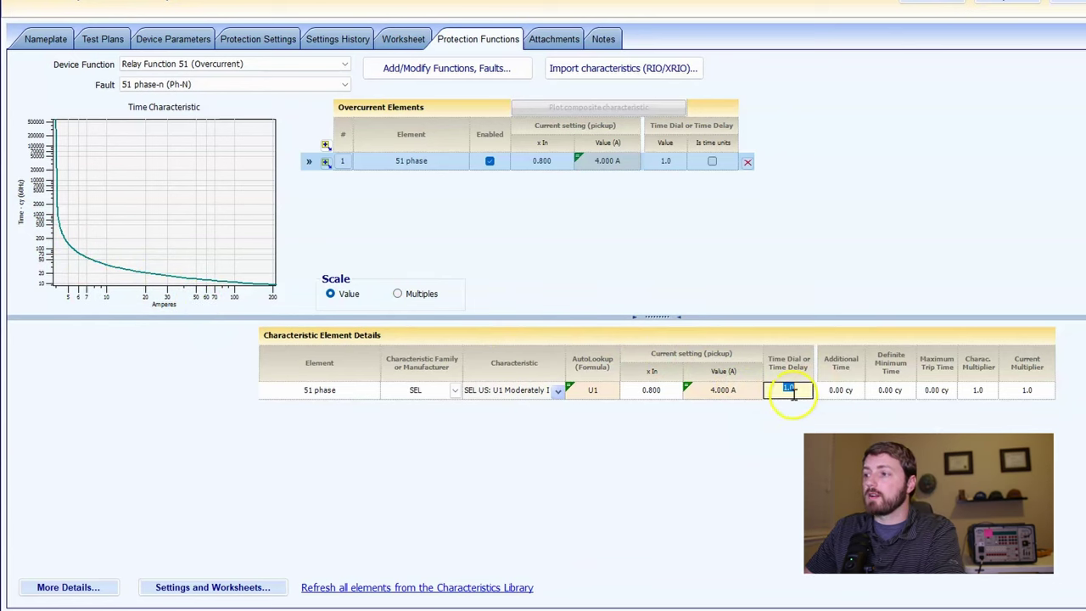
type("=TD")
key("Return")
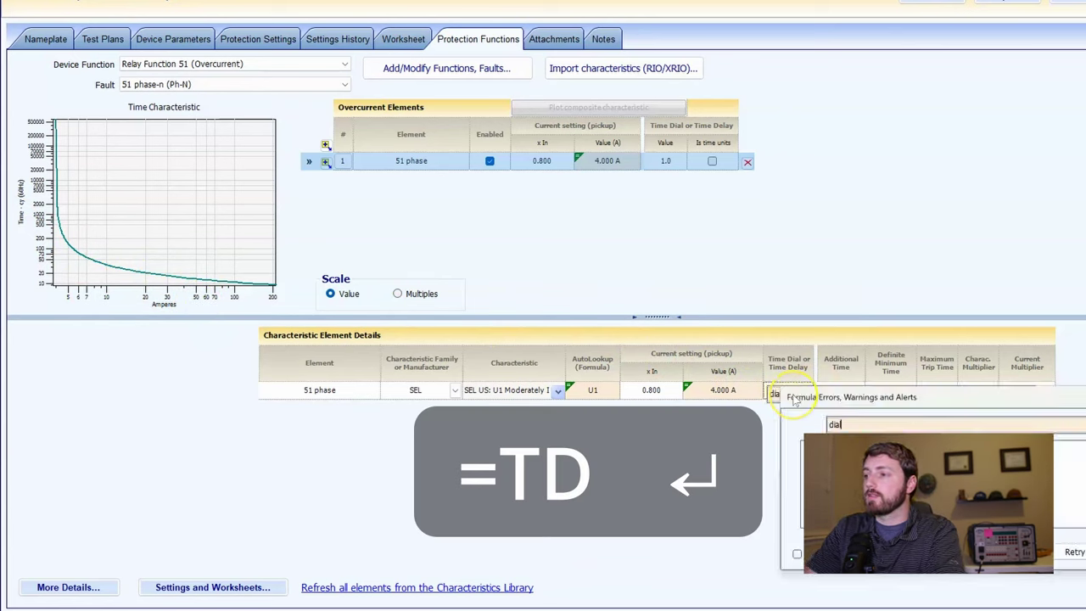
left_click(794, 393)
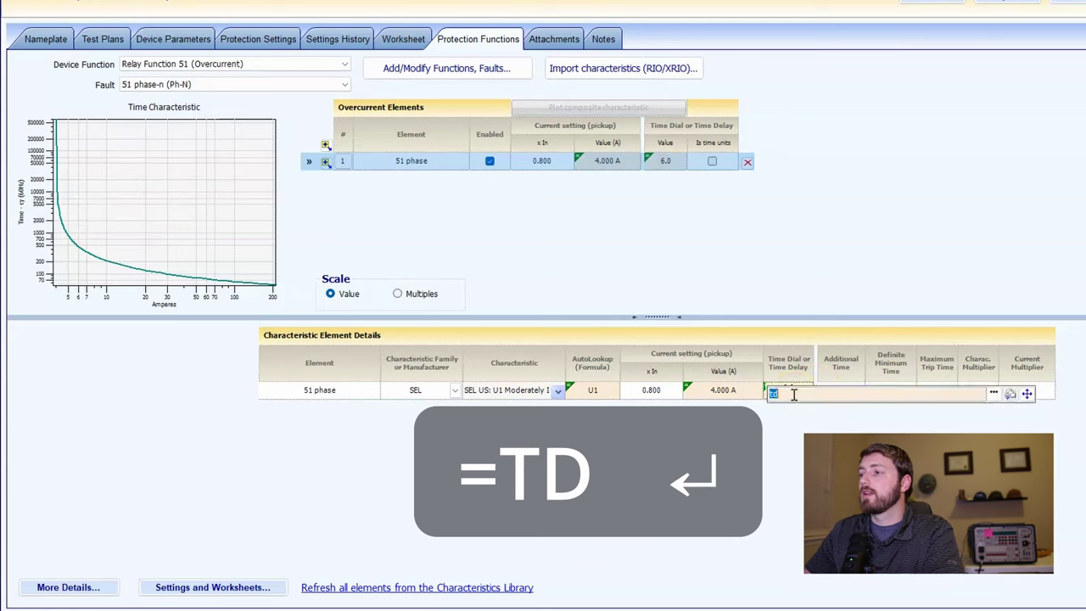
left_click(807, 266)
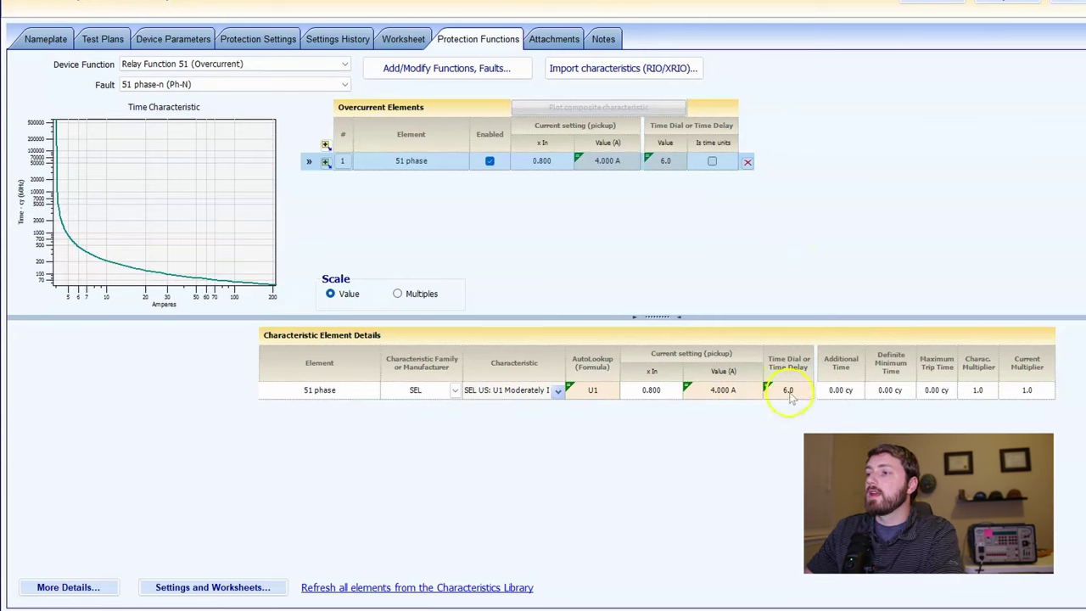
Compare the 51 phase element with the global protection settings and add three blank rows below the TD setting
left_click(235, 39)
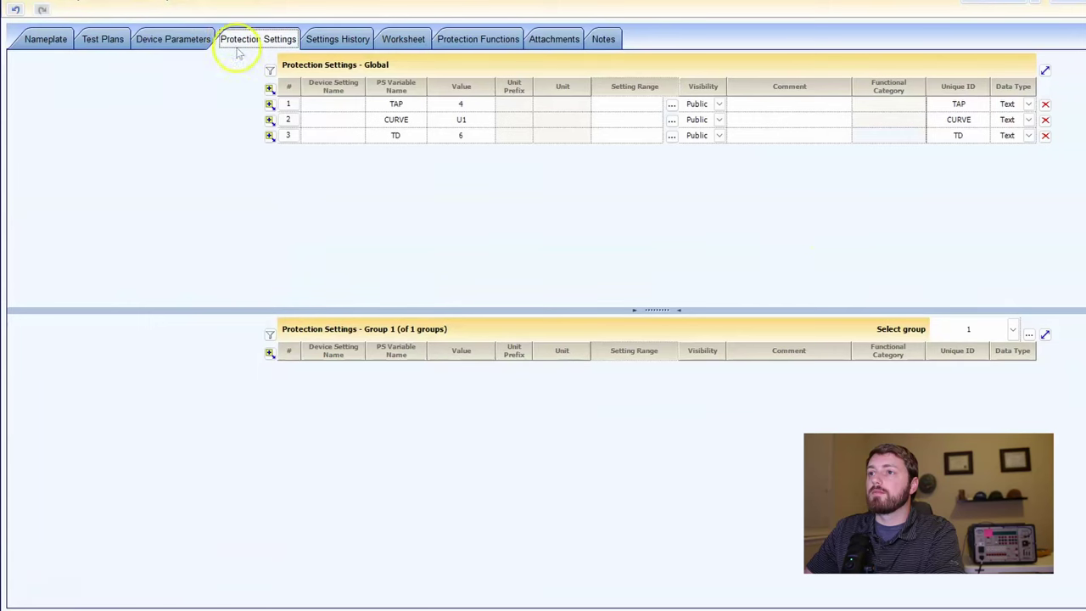
left_click(477, 39)
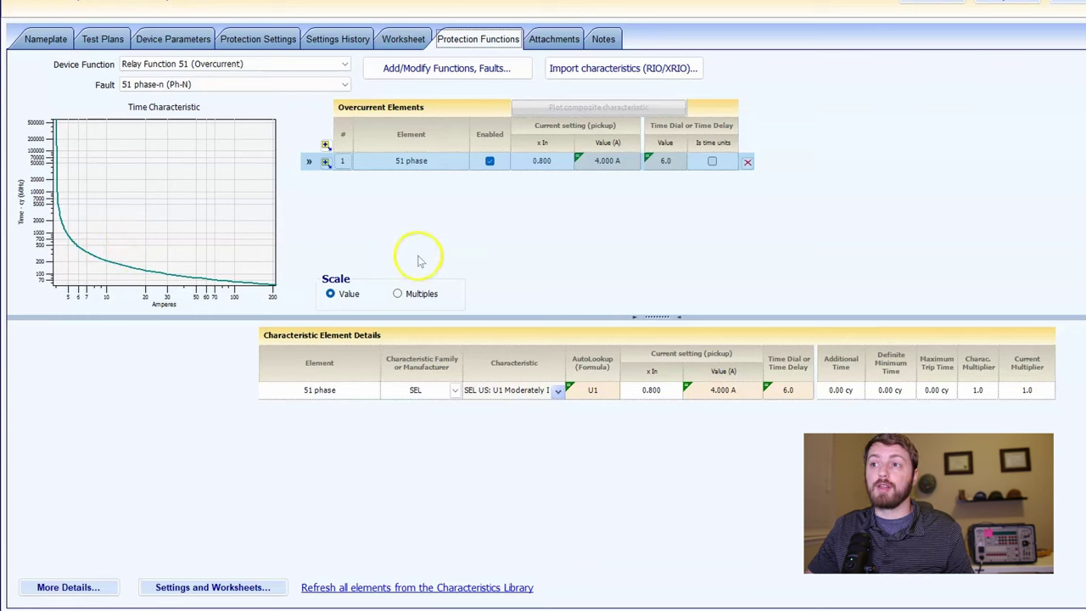
left_click(245, 38)
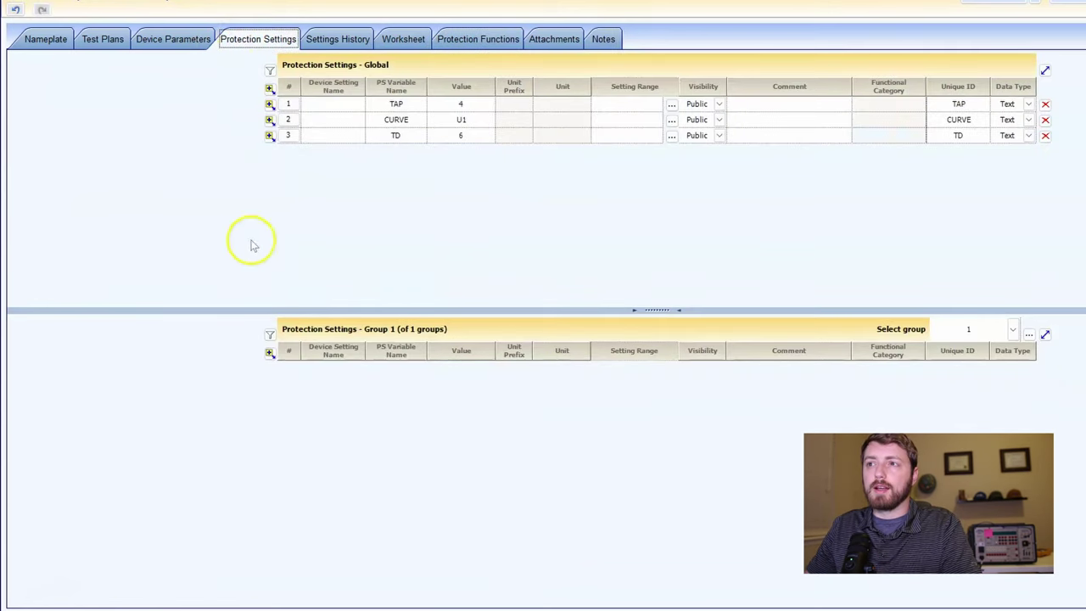
left_click(269, 135)
left_click(269, 136)
left_click(269, 136)
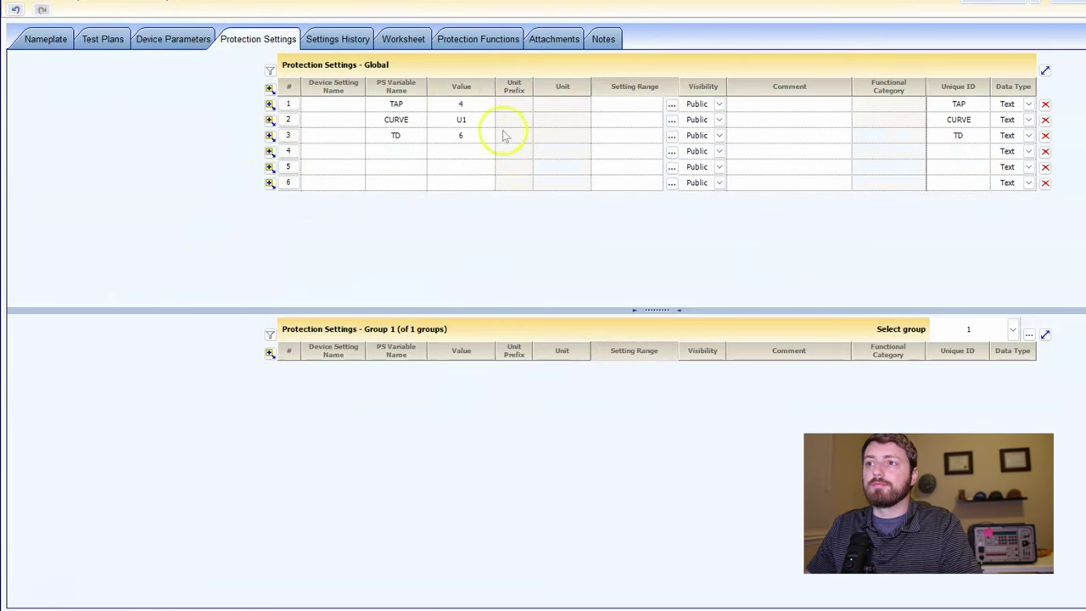
Open the existing relay file IAC.psx and discard the changes to NewRelay3
left_click(15, 6)
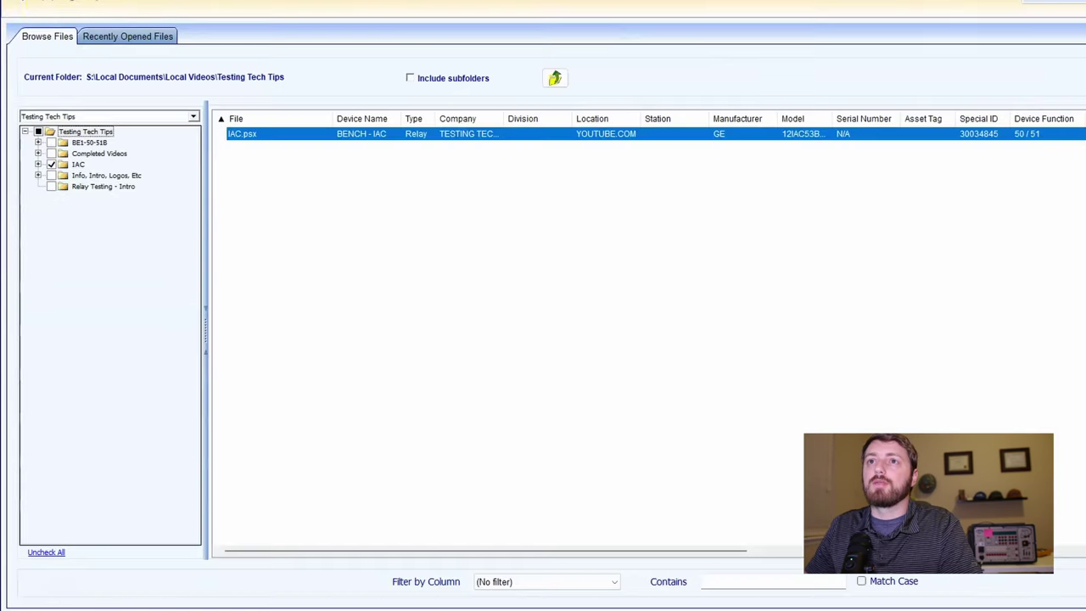
double_click(264, 142)
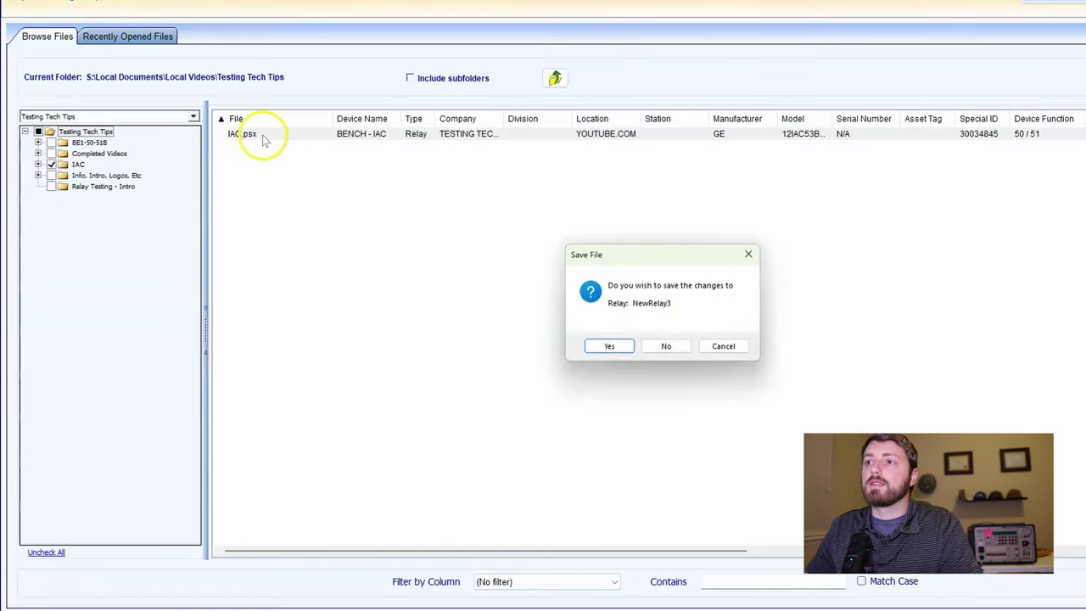
left_click(660, 347)
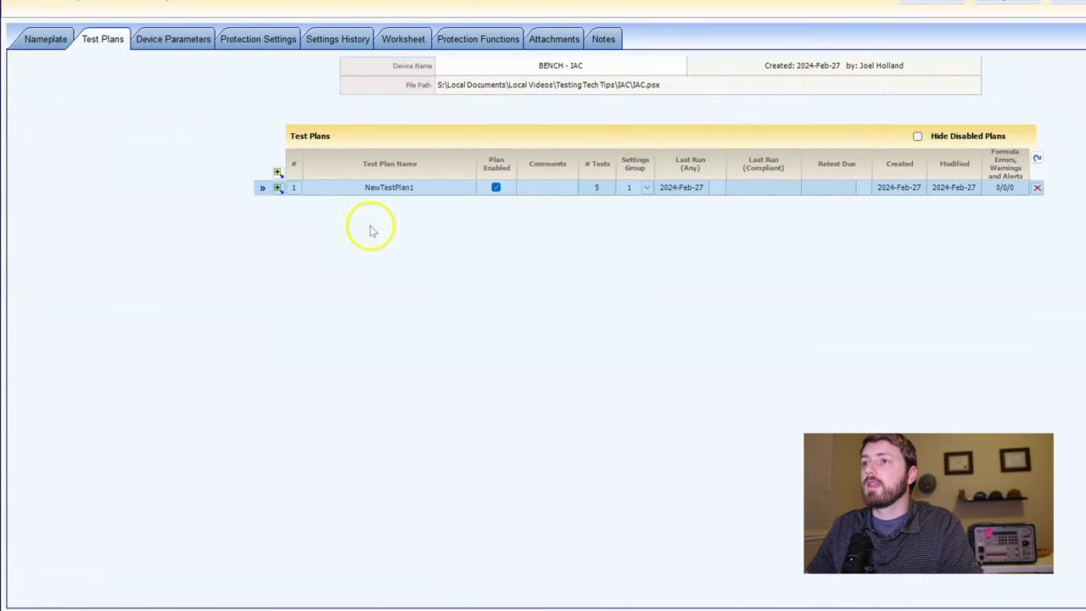
Compare the IAC relay's overcurrent element curve, pickup and time dial with its global protection settings
left_click(491, 41)
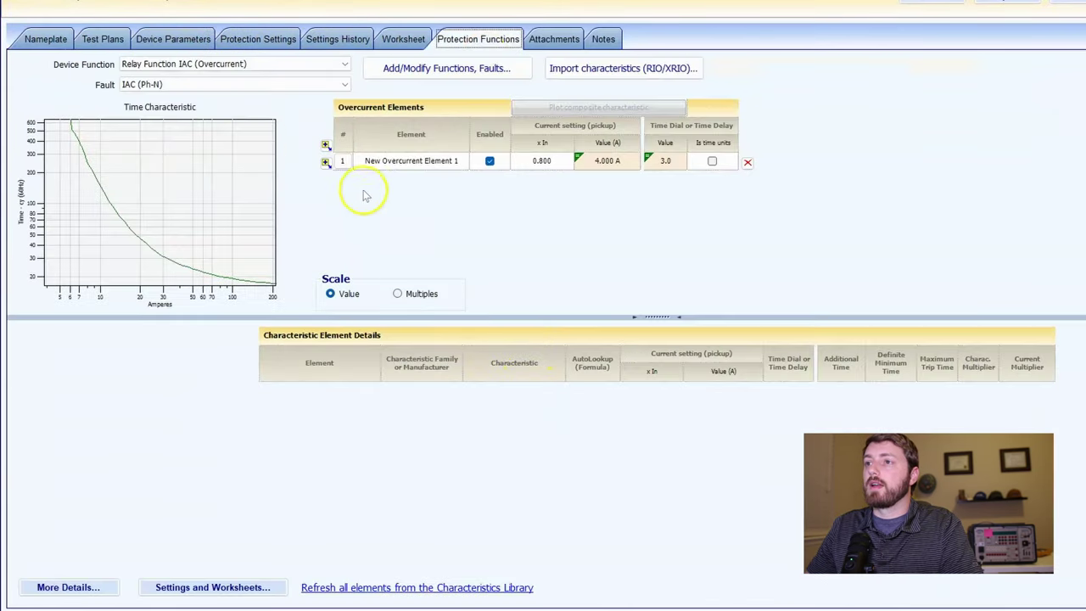
left_click(389, 160)
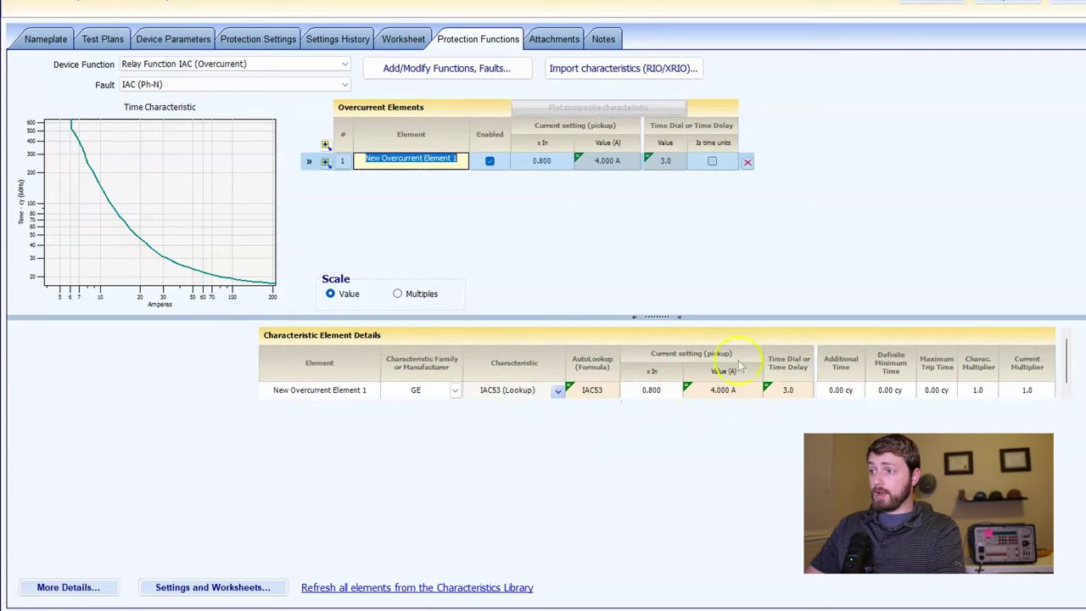
left_click(284, 38)
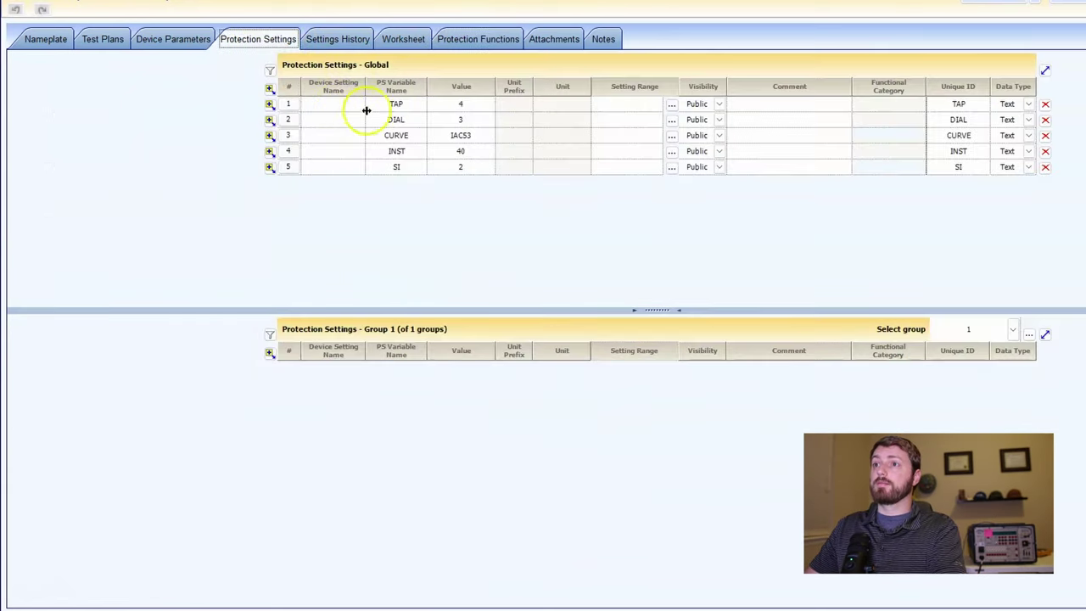
left_click(476, 39)
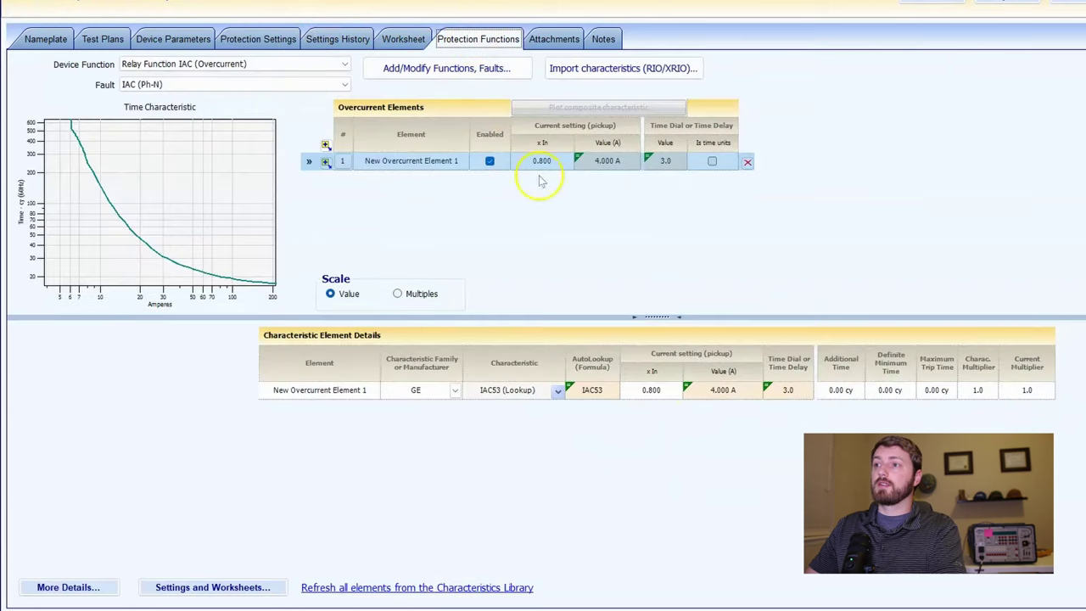
left_click(280, 39)
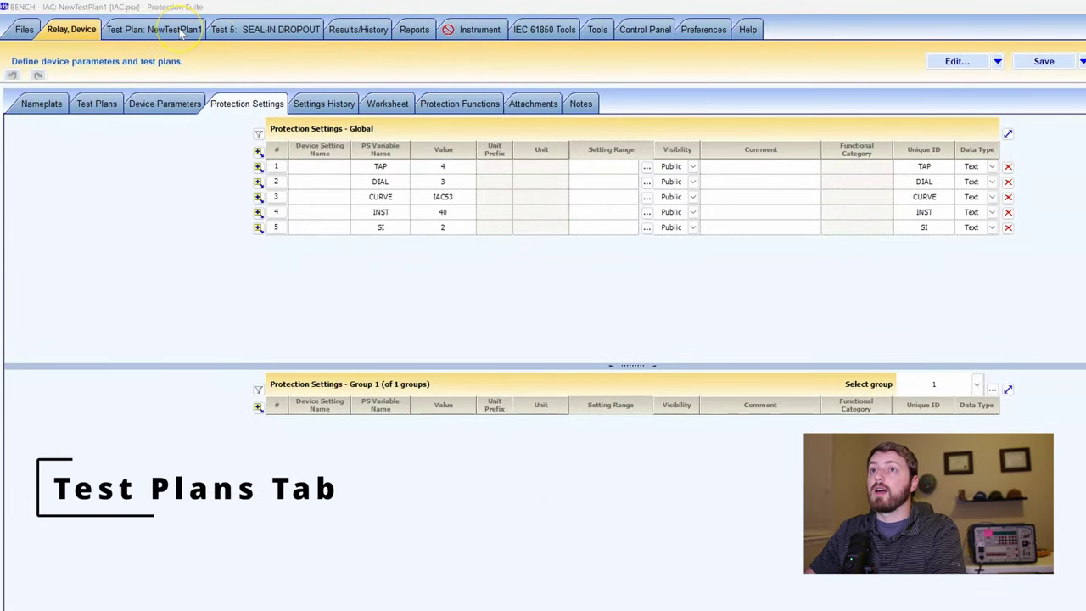
Open NewTestPlan1 from the IAC relay's list of test plans to view its test steps
left_click(148, 31)
left_click(80, 32)
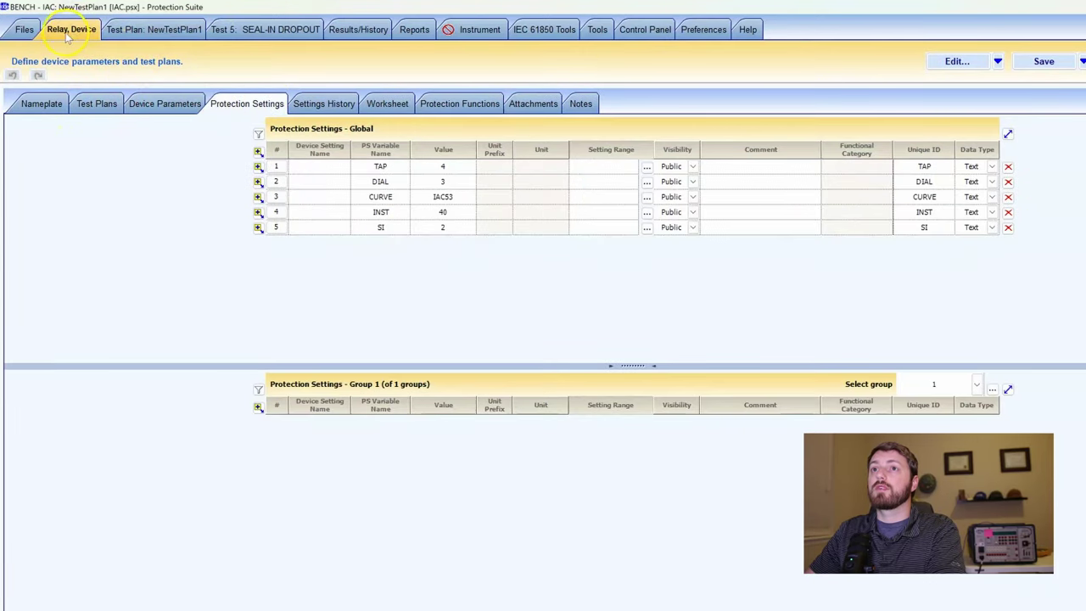
left_click(97, 103)
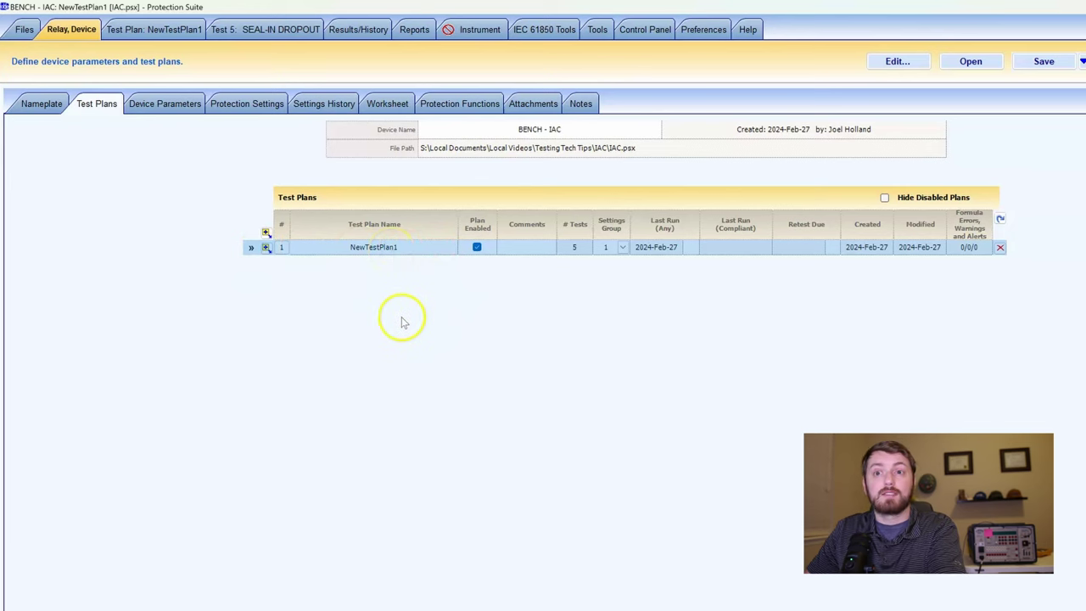
left_click(376, 248)
double_click(517, 251)
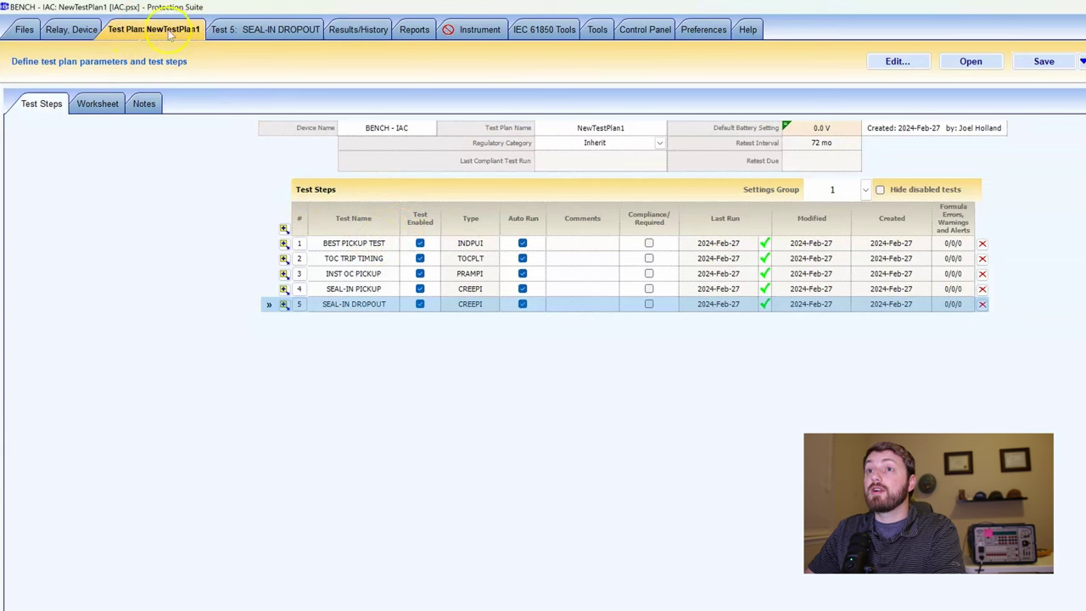
Add a row to the test plan's worksheet and name its variable 2inst
left_click(102, 103)
left_click(343, 157)
left_click(498, 176)
left_click(502, 175)
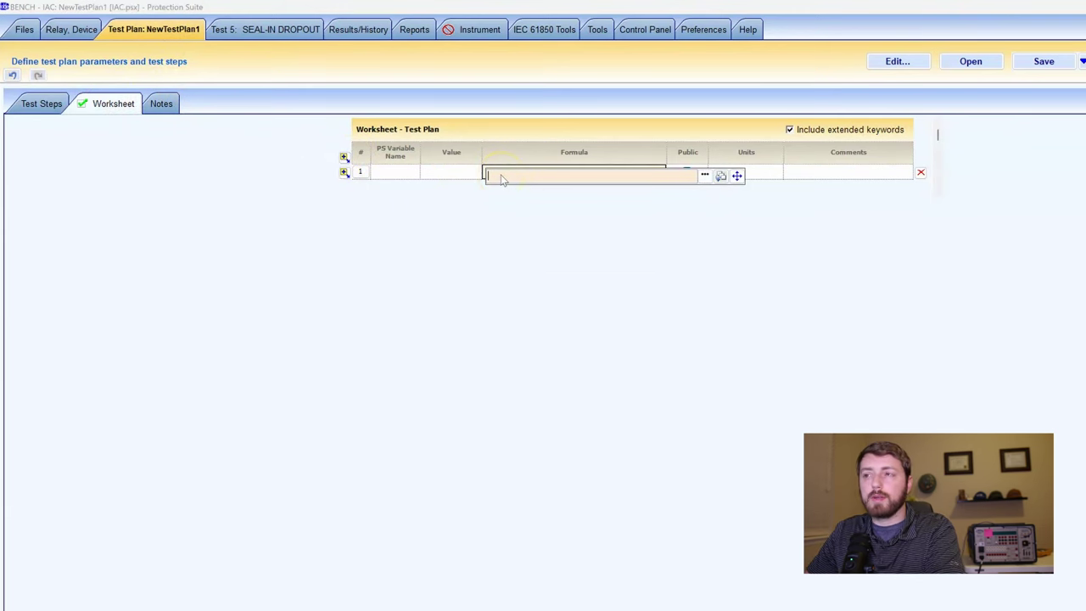
left_click(424, 174)
left_click(516, 177)
left_click(394, 177)
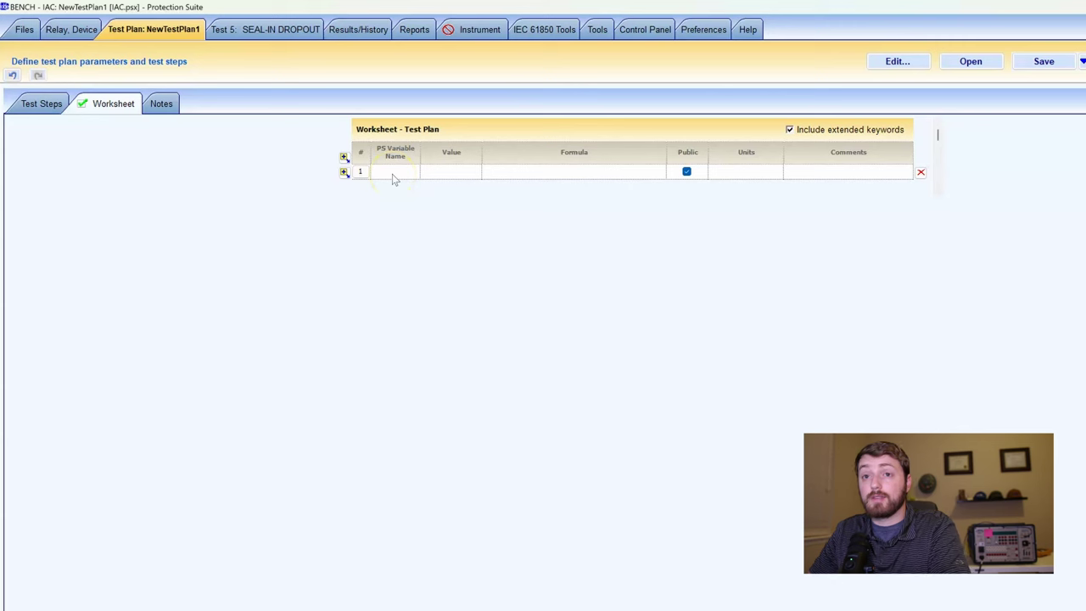
left_click(426, 192)
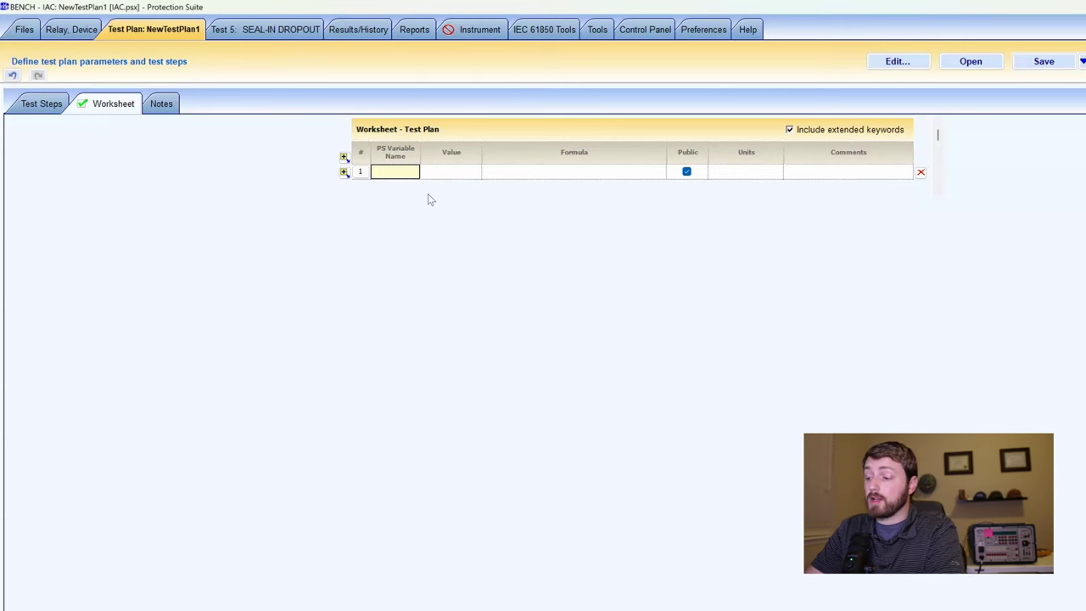
type("2inst")
key("Tab")
key("Tab")
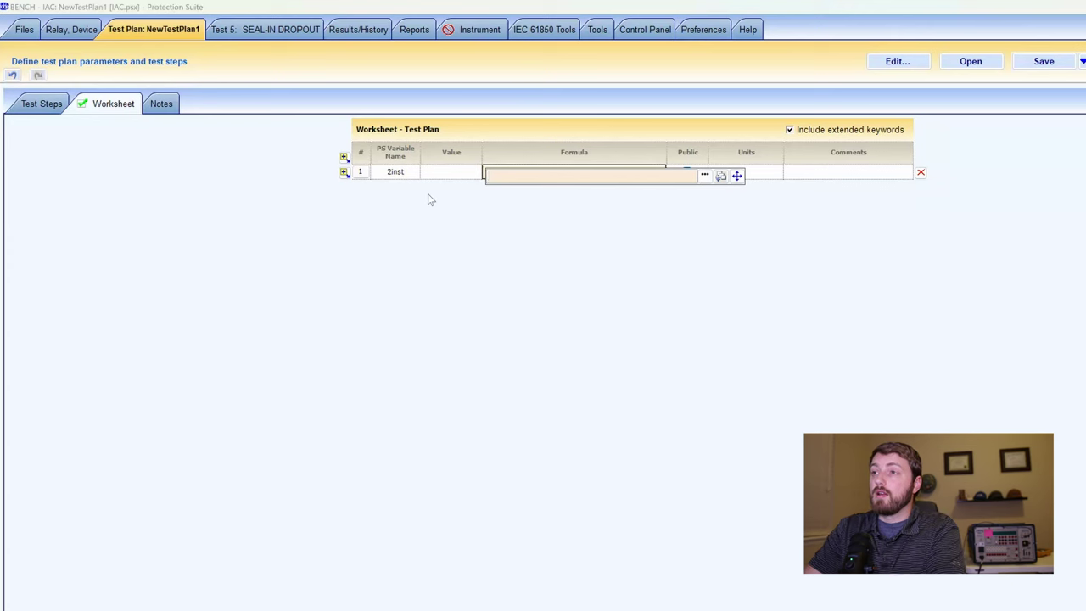
Set the 2inst variable's formula to =inst*2 and check its value and formula
left_click(491, 174)
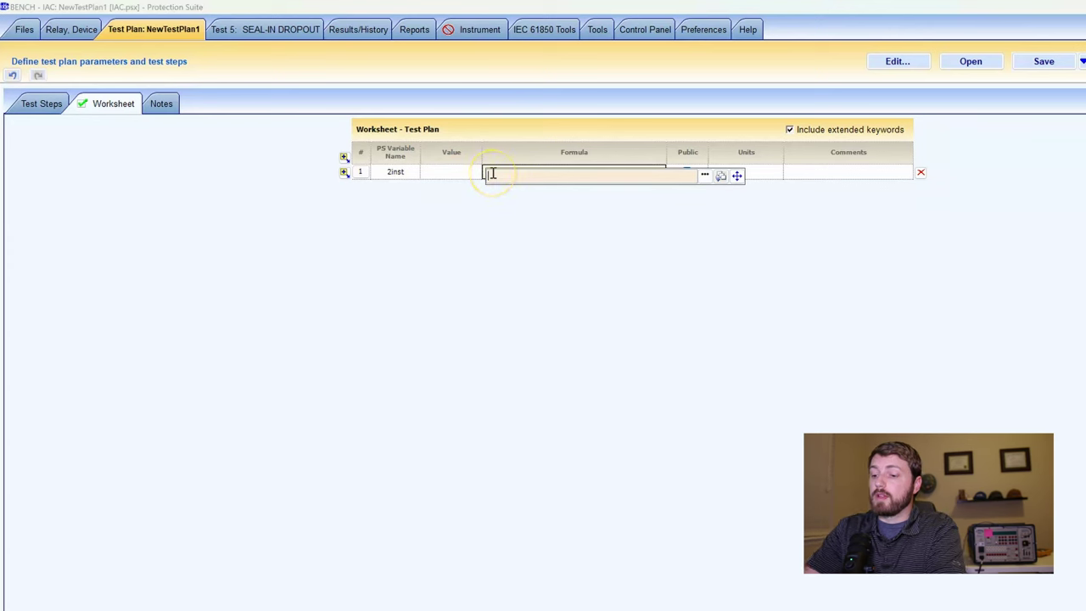
key("Return")
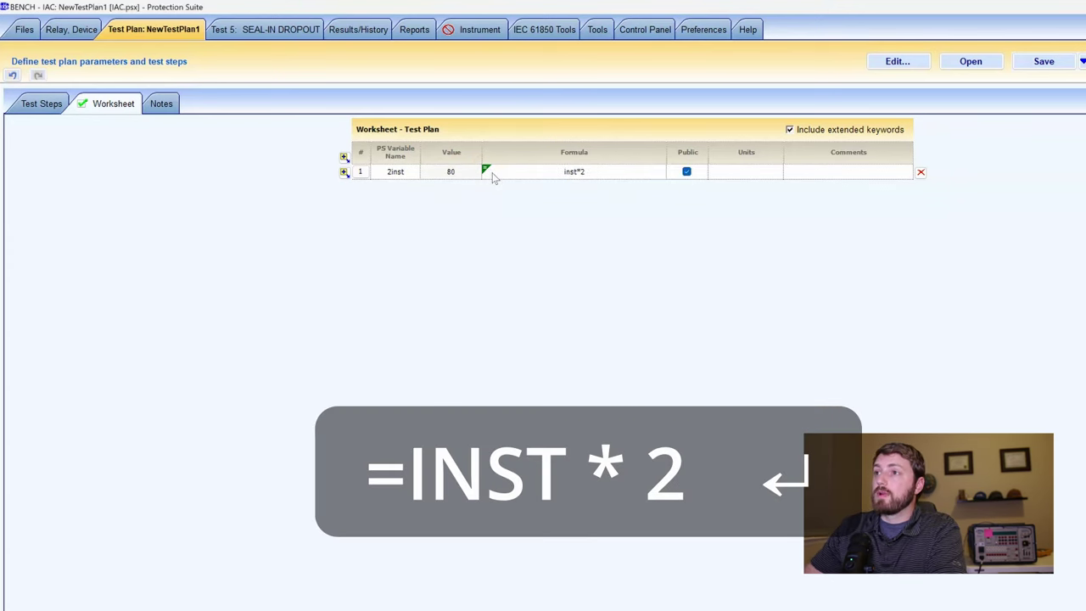
left_click(451, 174)
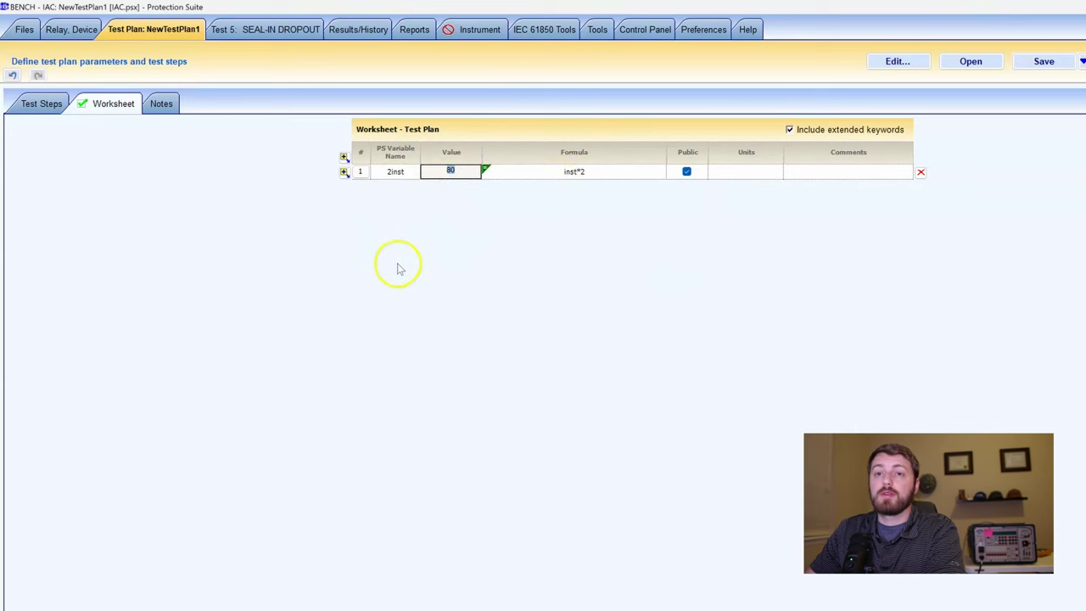
left_click(601, 173)
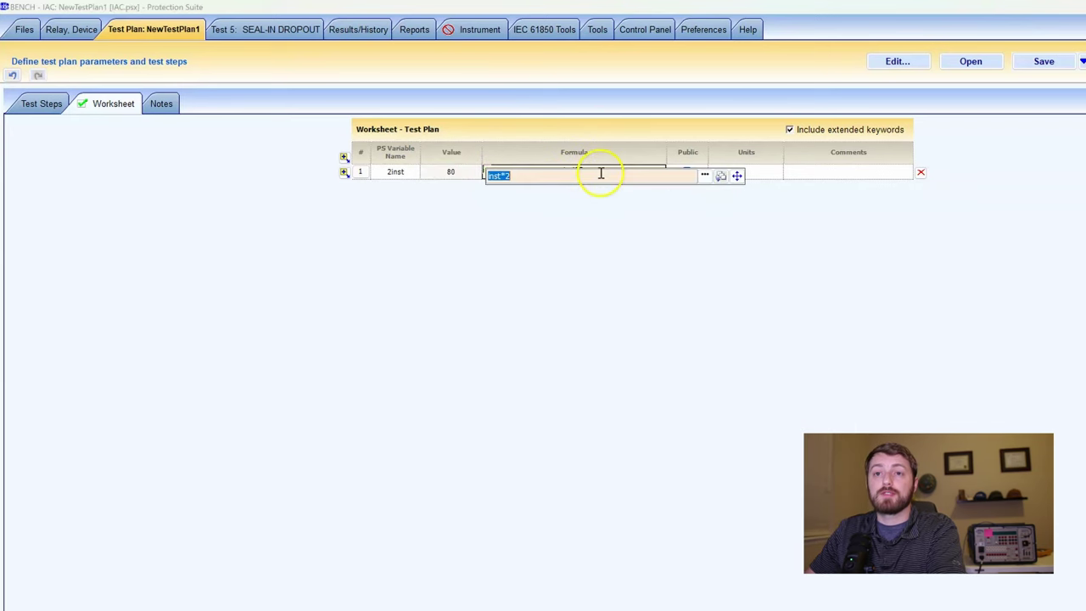
Set the IAC relay's global INST protection setting to 35
left_click(613, 225)
left_click(76, 29)
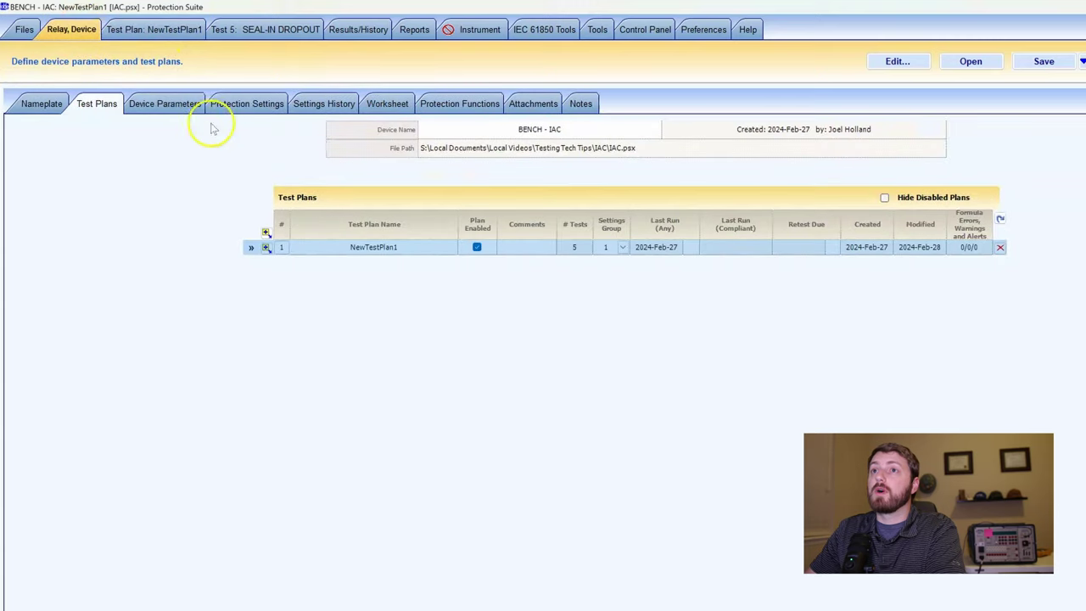
left_click(226, 105)
left_click(443, 211)
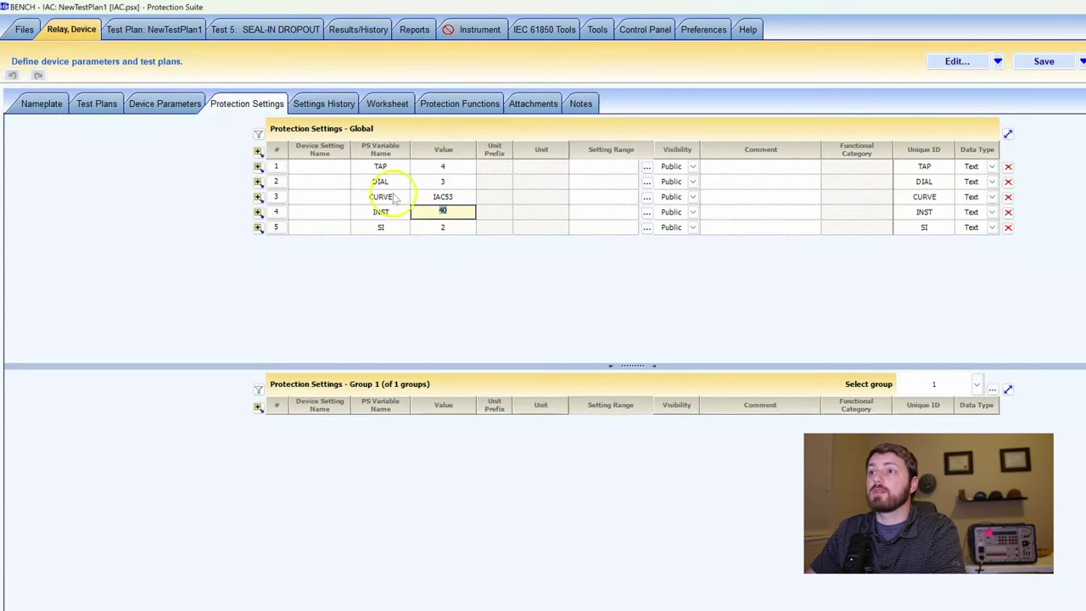
type("35")
key("Tab")
Check the value of the 2inst variable in the NewTestPlan1 worksheet
left_click(169, 28)
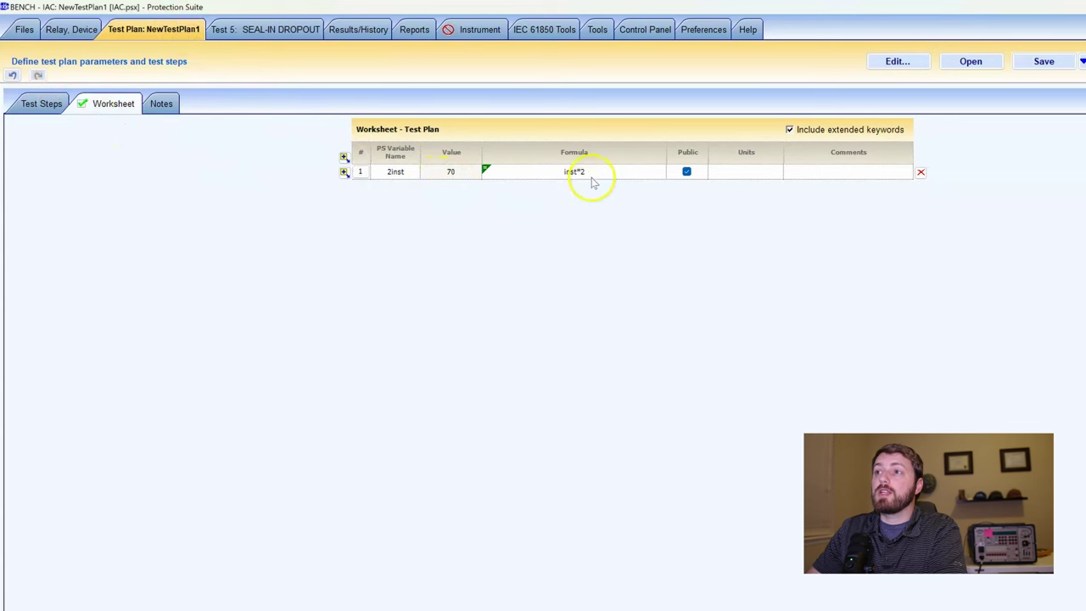
left_click(450, 171)
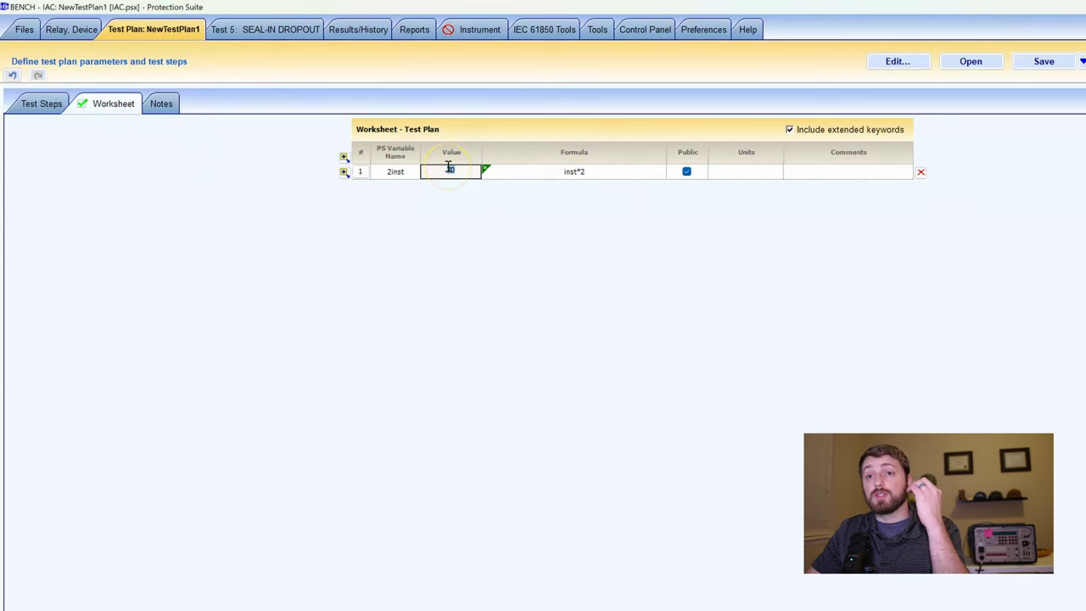
double_click(449, 168)
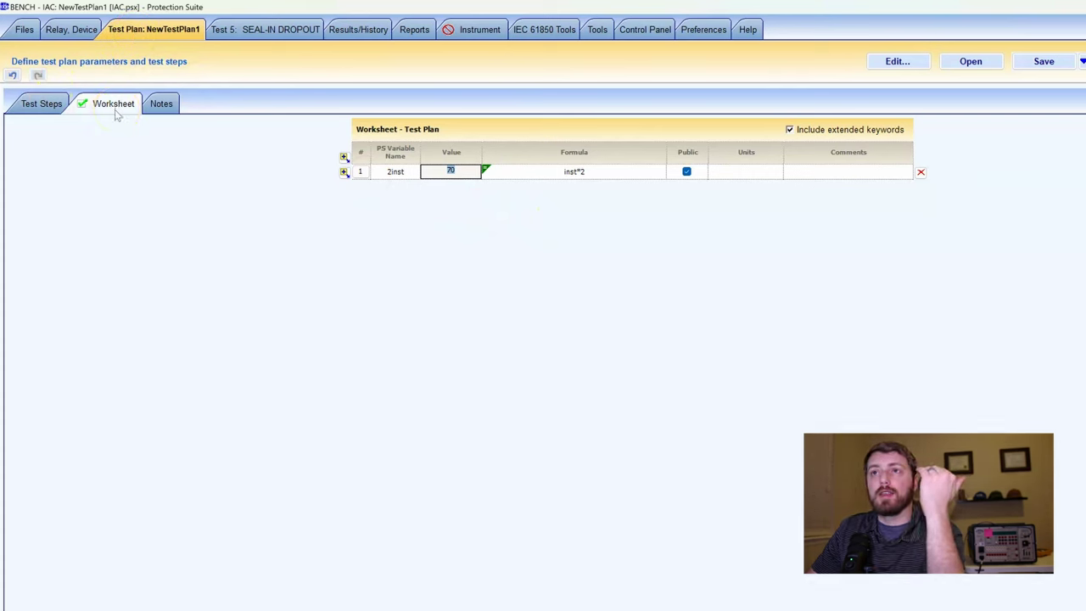
Open BEST PICKUP TEST from the plan's test steps and view its worksheet and overview
left_click(58, 105)
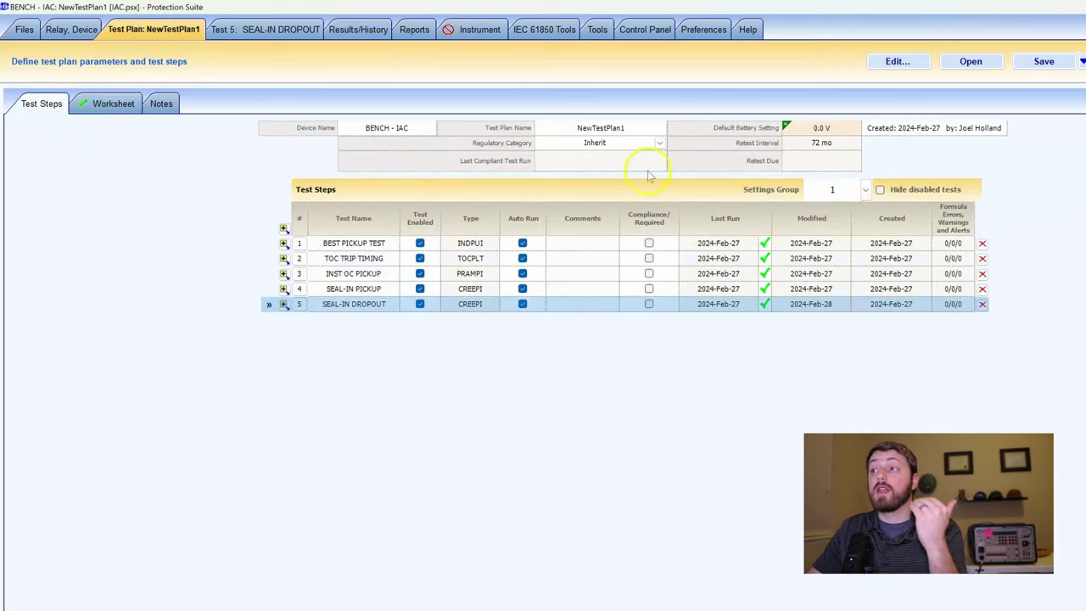
double_click(577, 244)
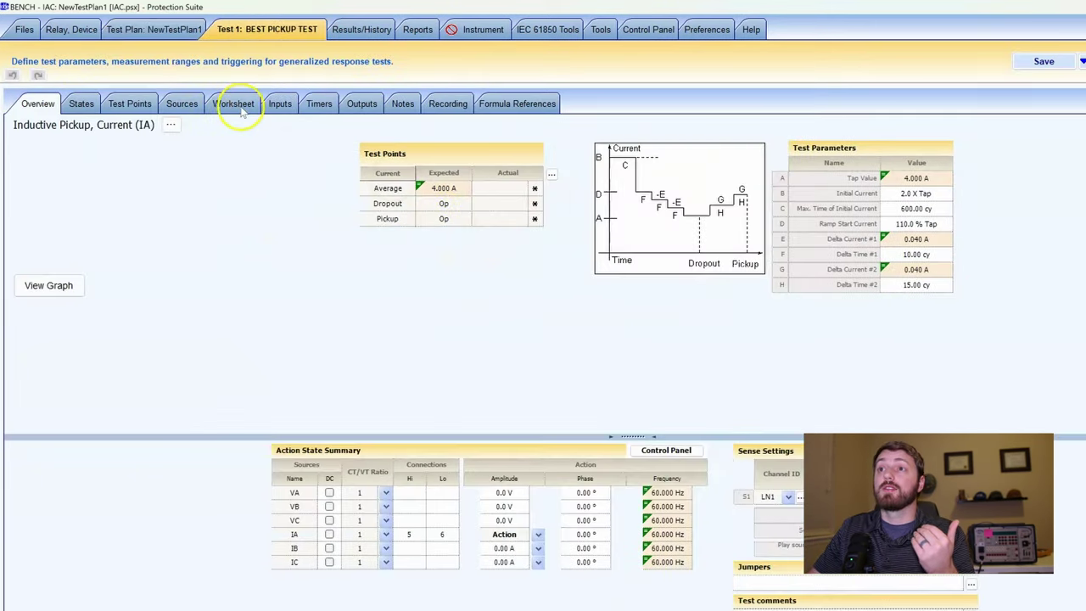
left_click(235, 106)
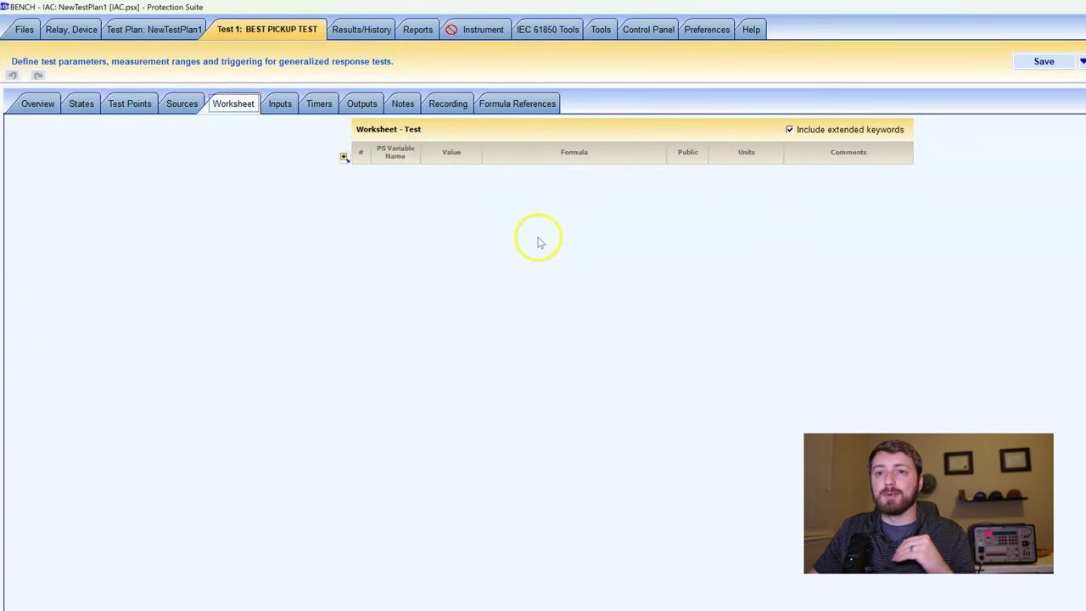
left_click(48, 106)
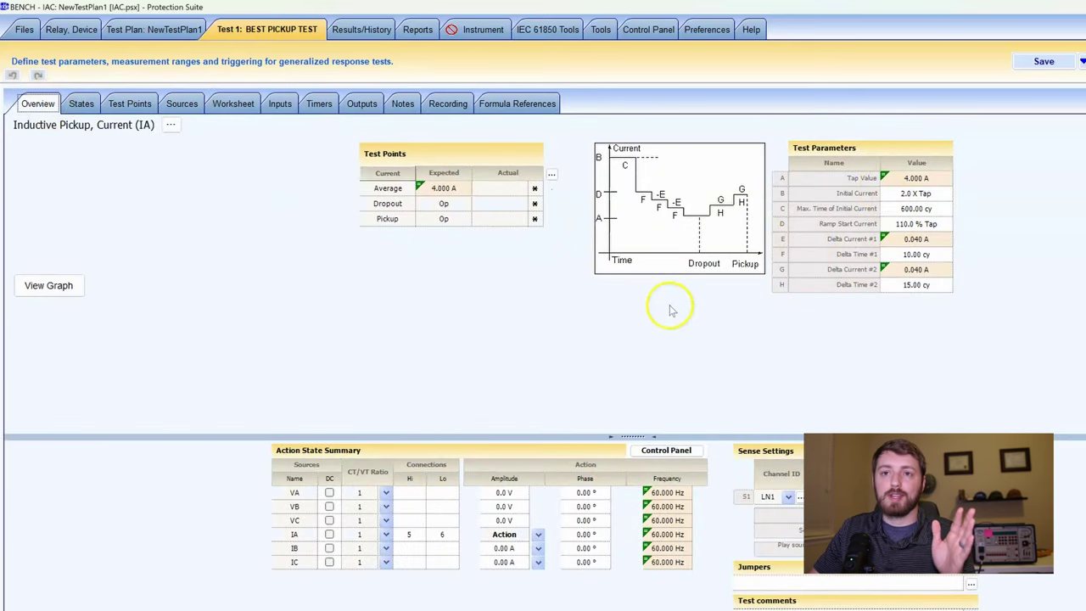
Compare the test plan with BEST PICKUP TEST and view that test's results history
left_click(161, 29)
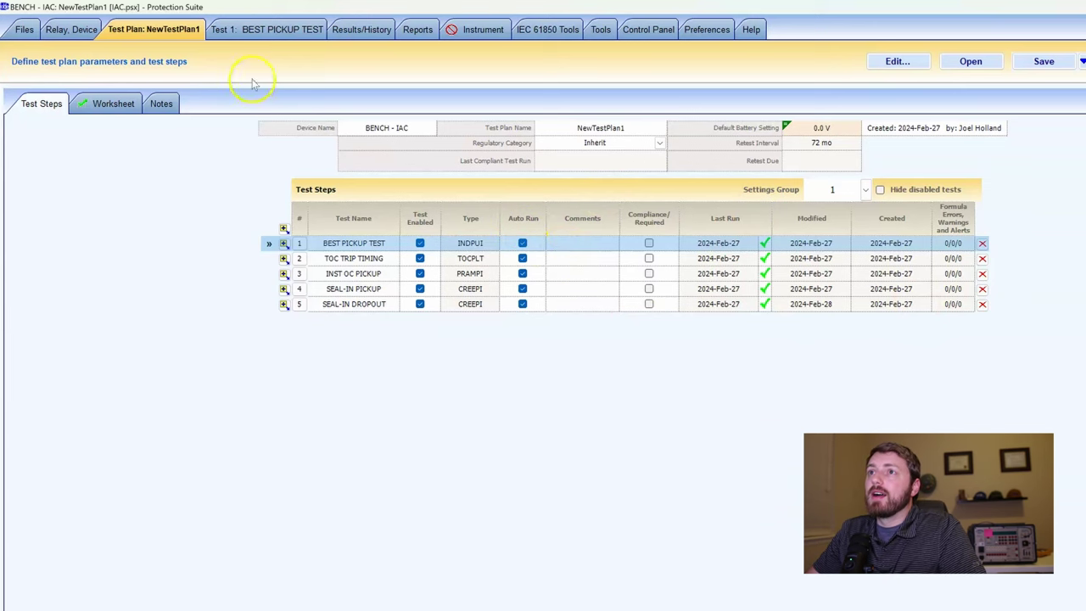
left_click(263, 30)
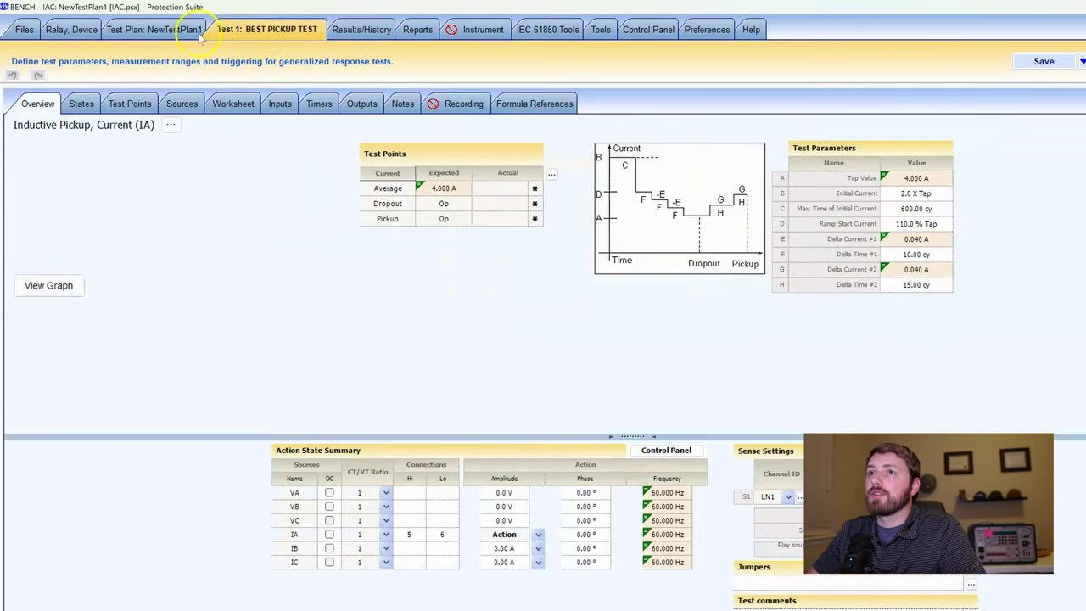
left_click(179, 34)
left_click(273, 32)
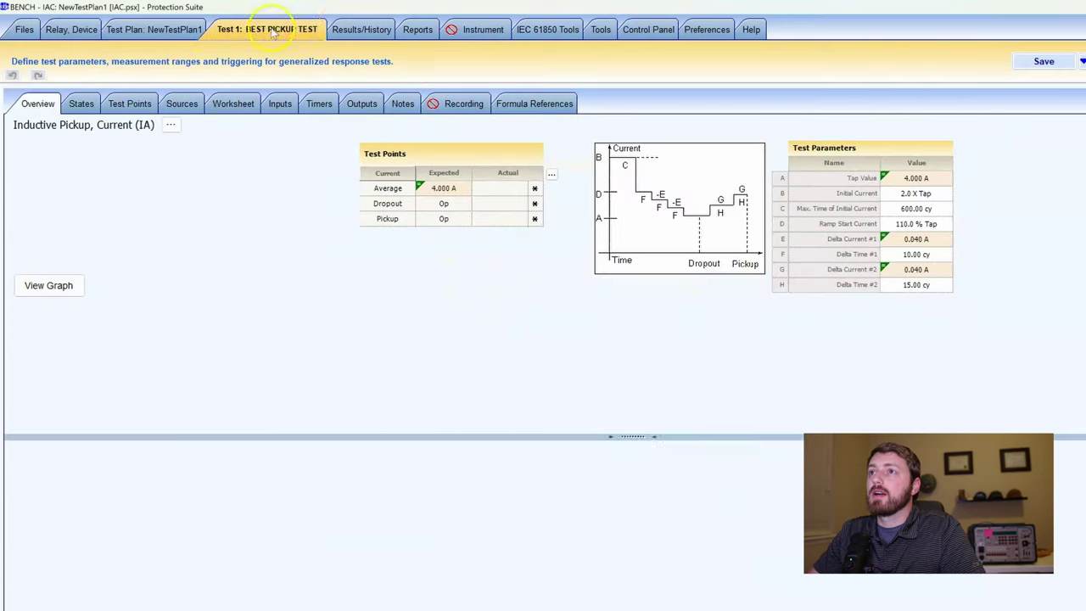
left_click(339, 32)
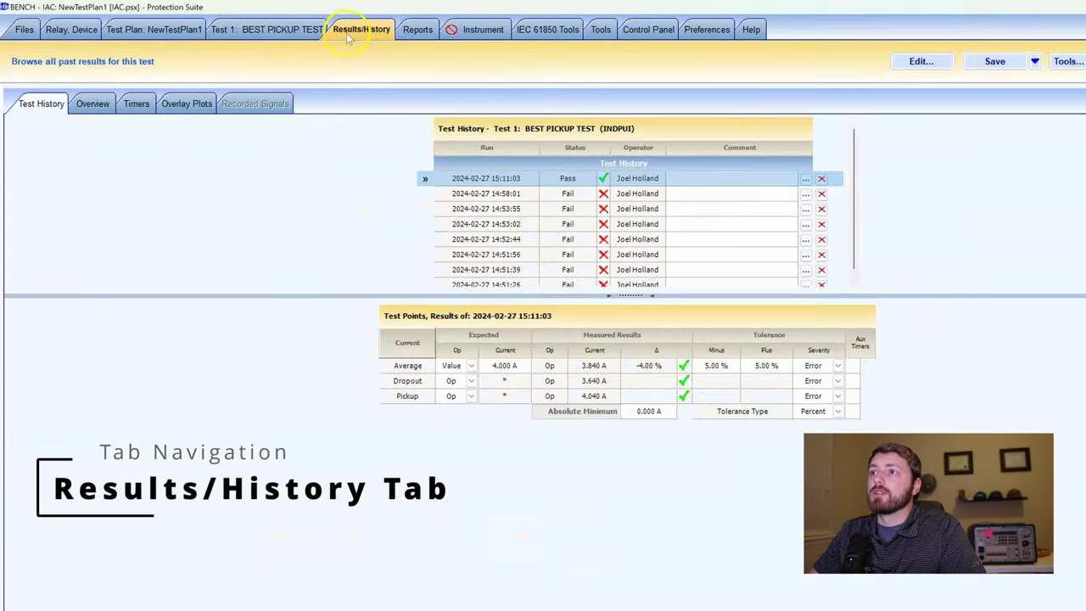
Select the INST OC PICKUP test in NewTestPlan1 and view its results history
left_click(153, 29)
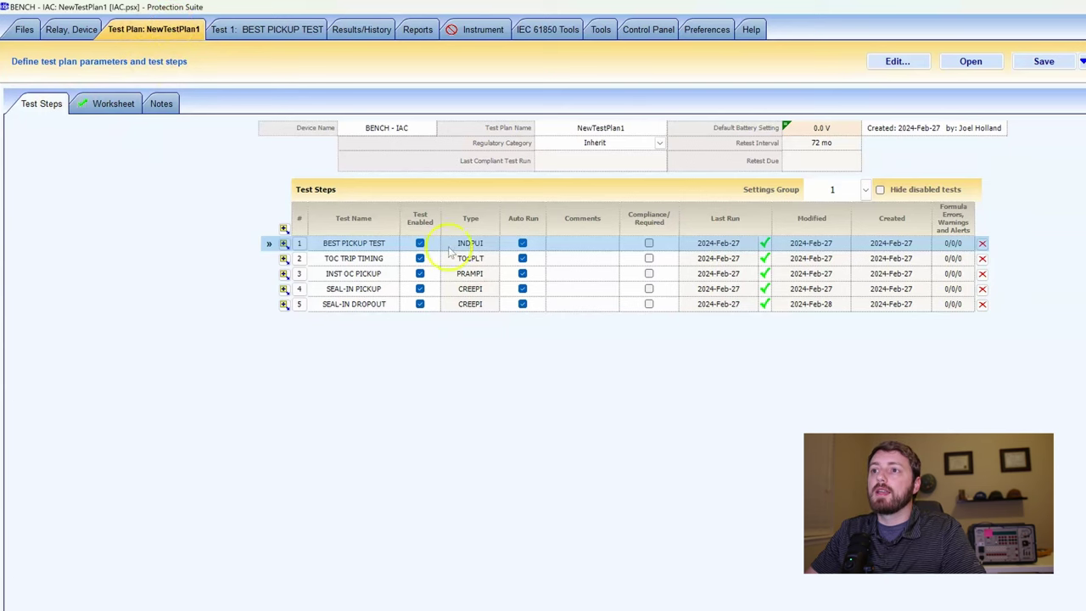
left_click(361, 290)
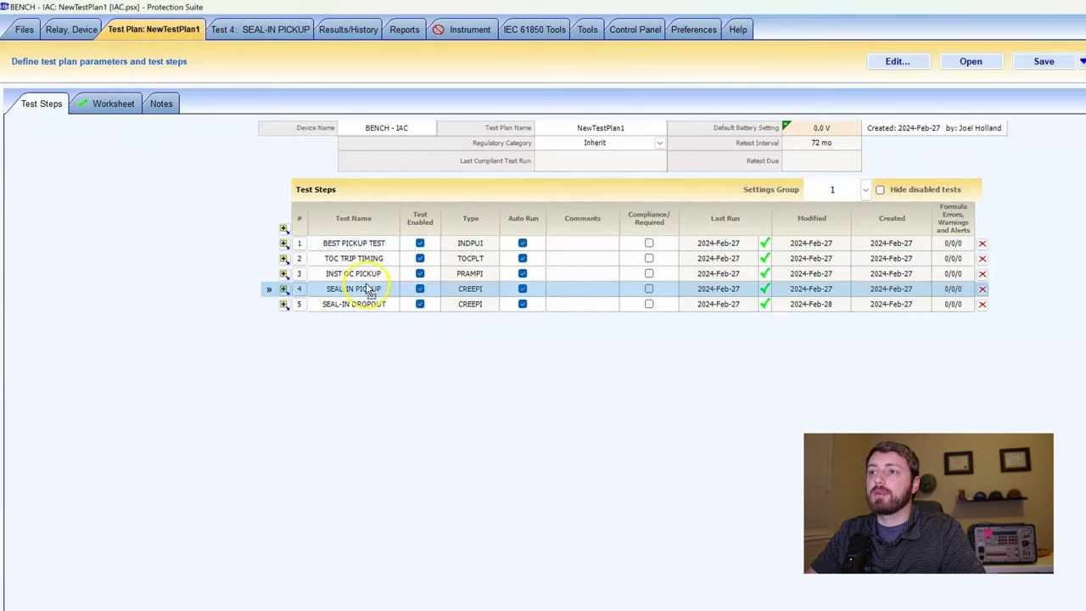
left_click(564, 275)
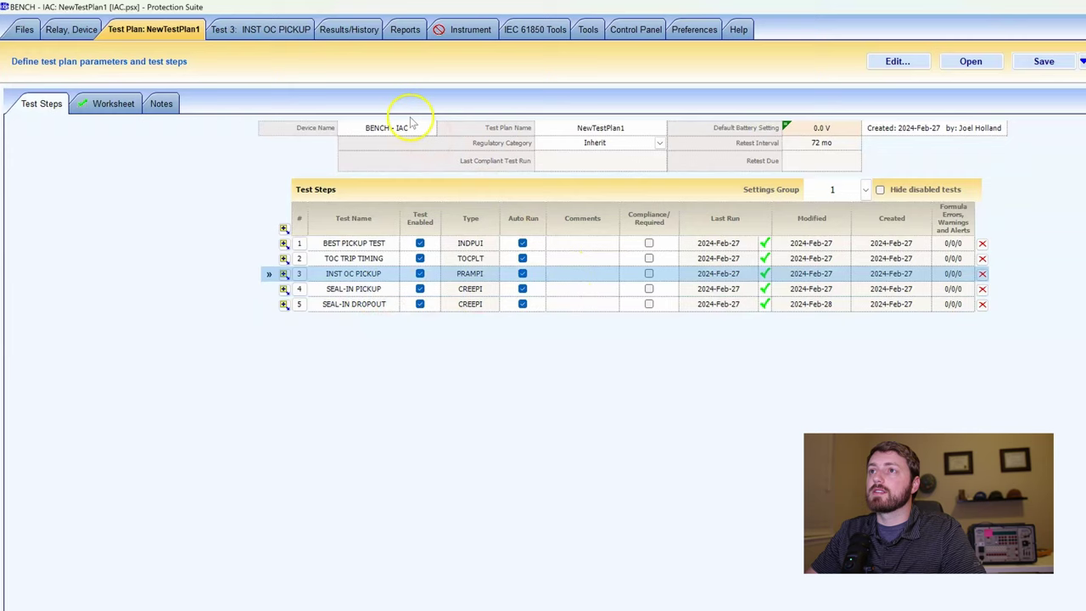
left_click(362, 29)
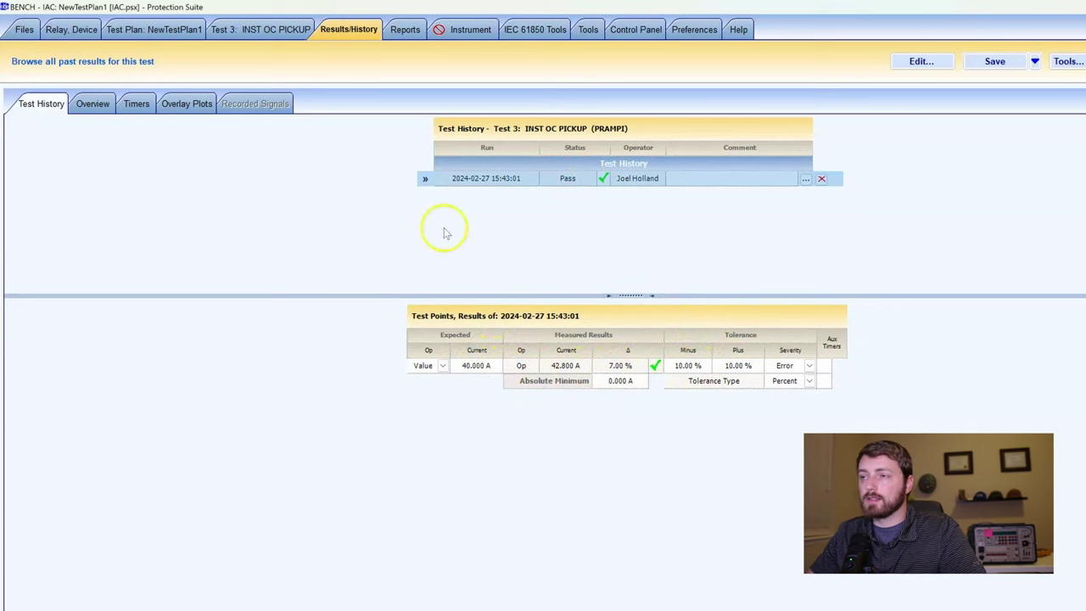
View the SEAL-IN PICKUP test's results history and compare the test points of its failed and passed runs
left_click(246, 29)
left_click(174, 30)
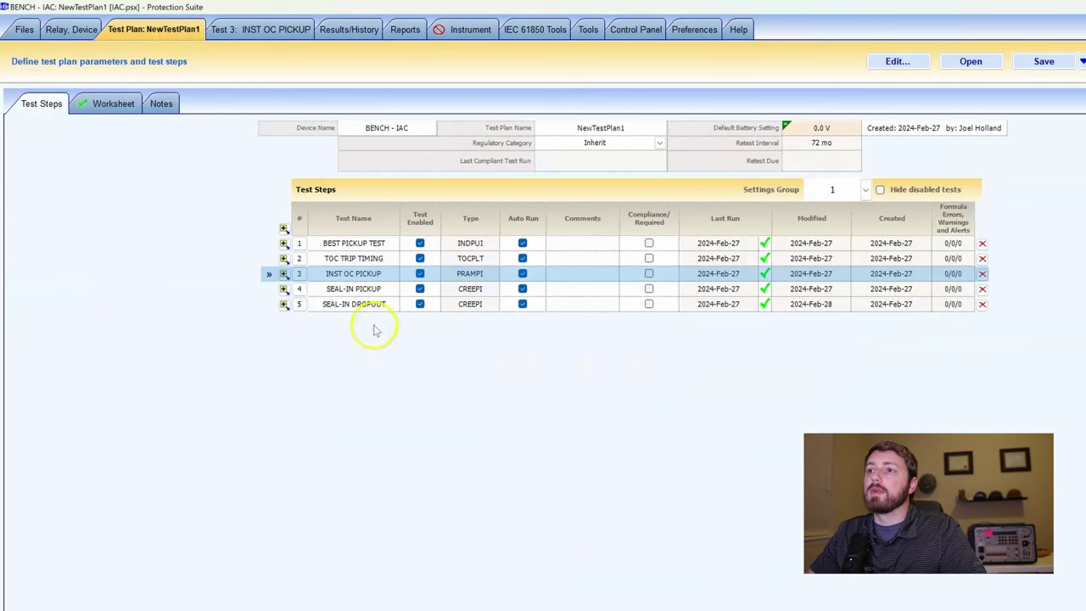
left_click(357, 292)
left_click(348, 29)
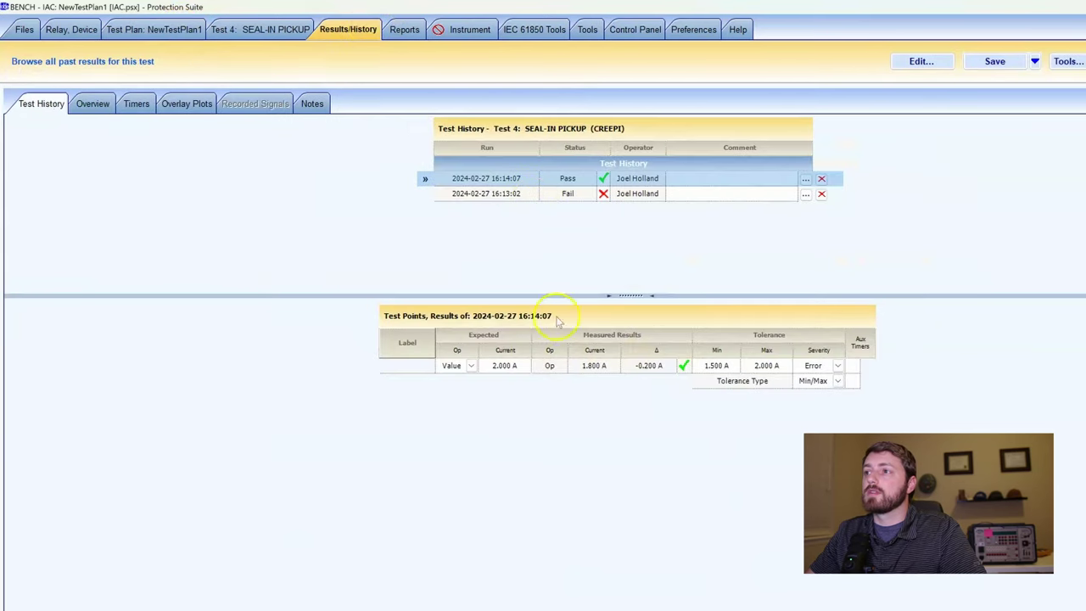
left_click(636, 194)
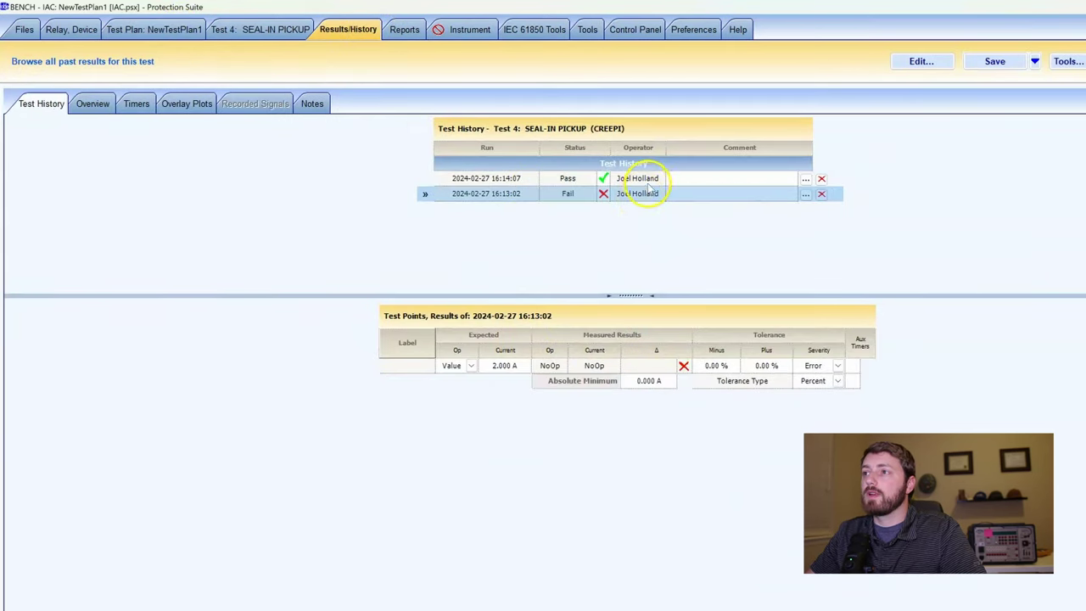
key("Up")
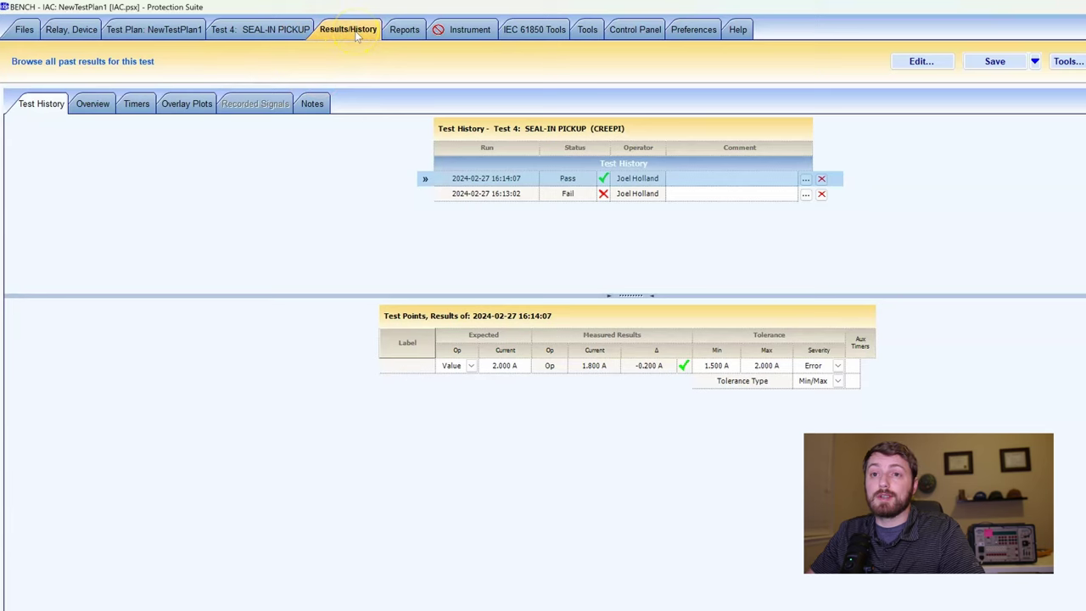
Review the SEAL-IN PICKUP test setup and permanently delete its failed run from the test history
left_click(284, 31)
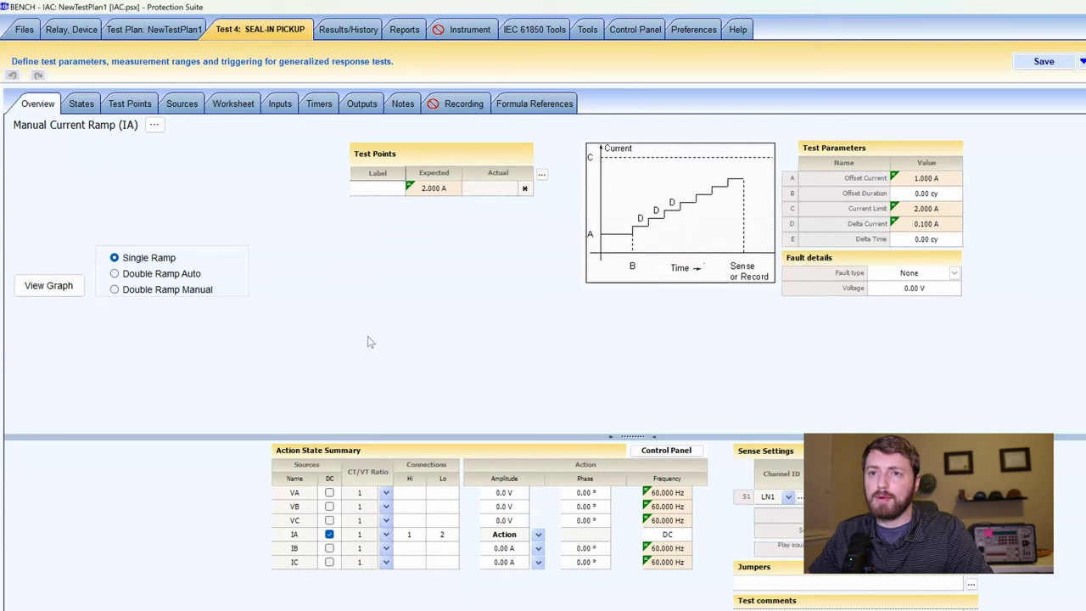
left_click(349, 30)
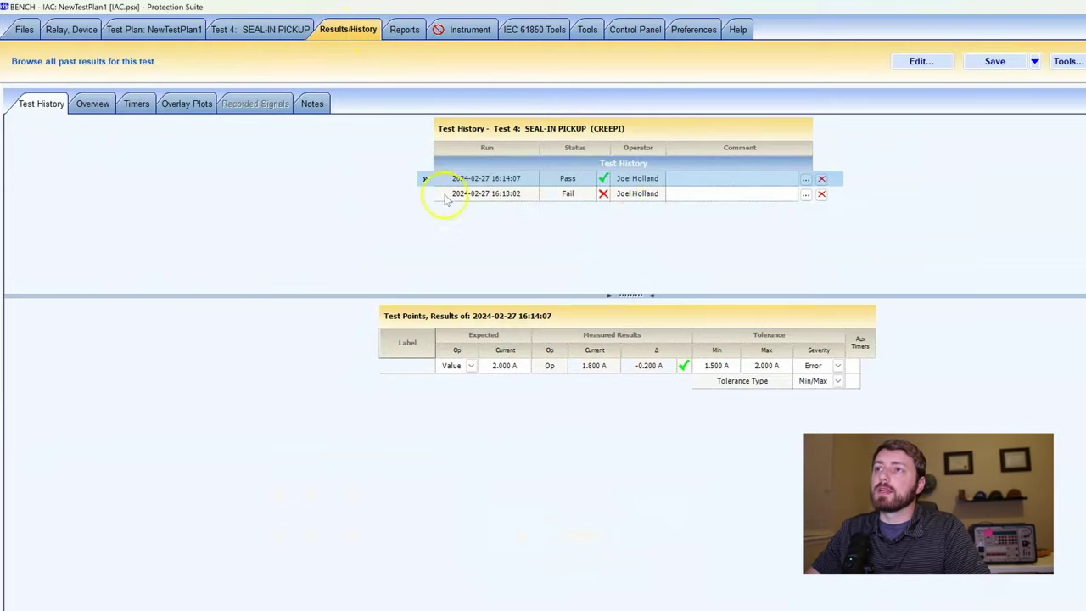
left_click(582, 196)
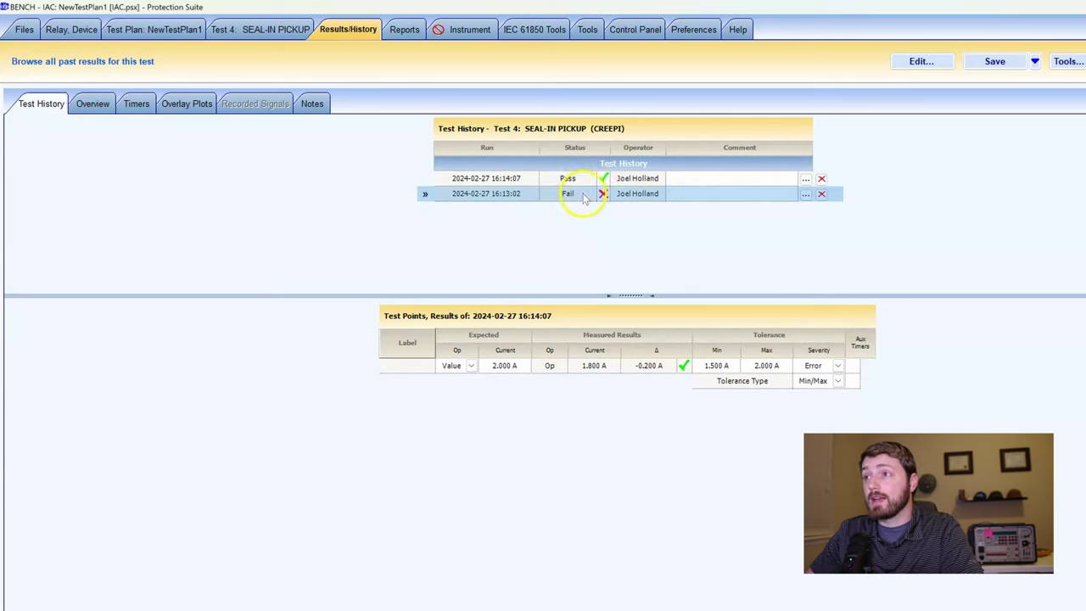
left_click(821, 194)
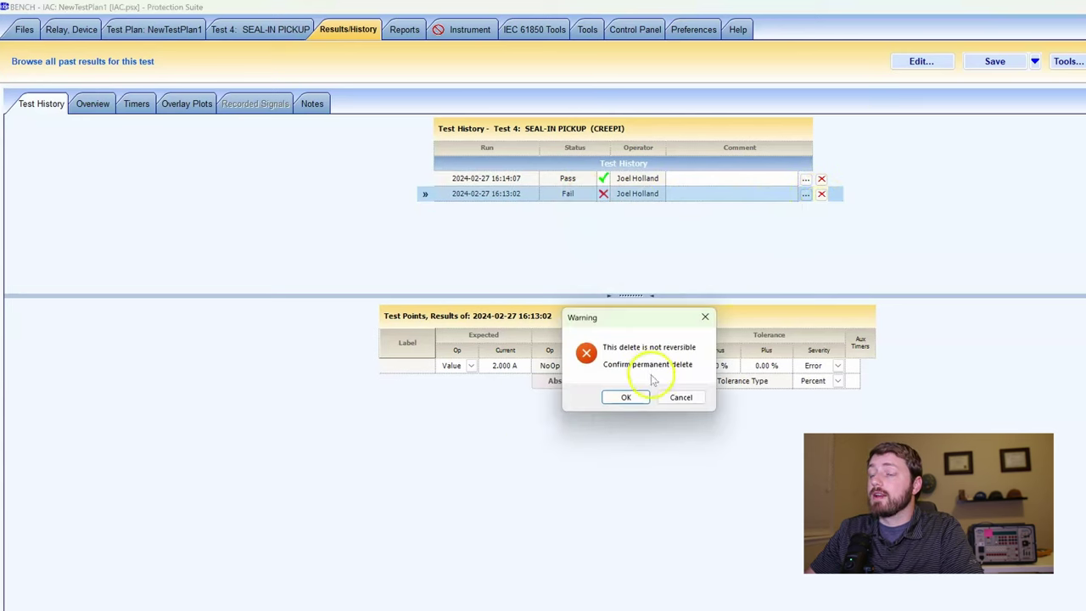
left_click(627, 397)
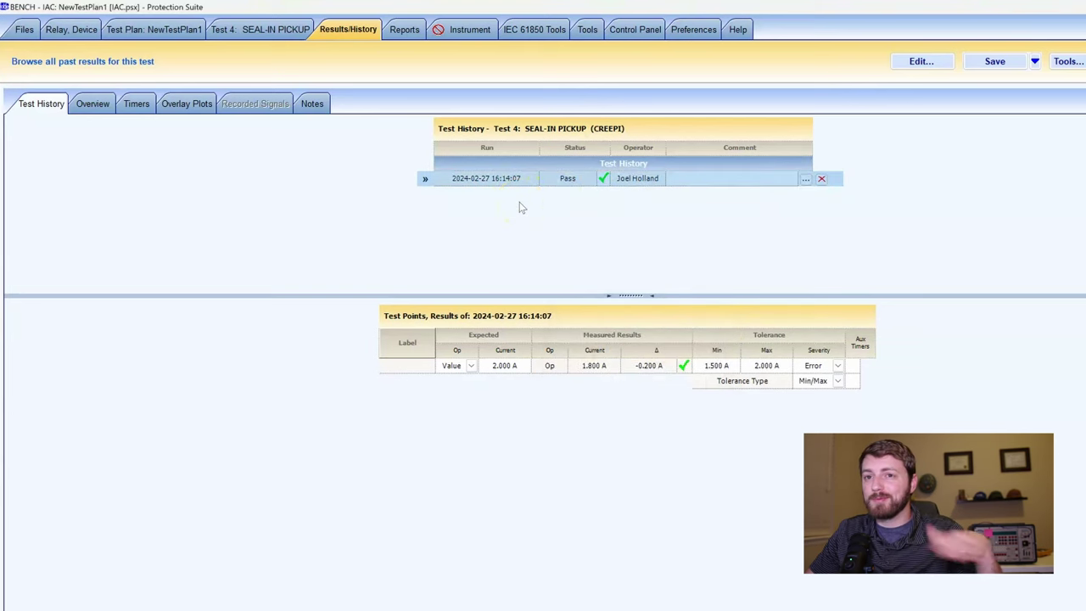
Add a Linear Ramp, Frequency Stepped (LRMPFS) steady state test after SEAL-IN DROPOUT in NewTestPlan1
left_click(260, 29)
left_click(153, 29)
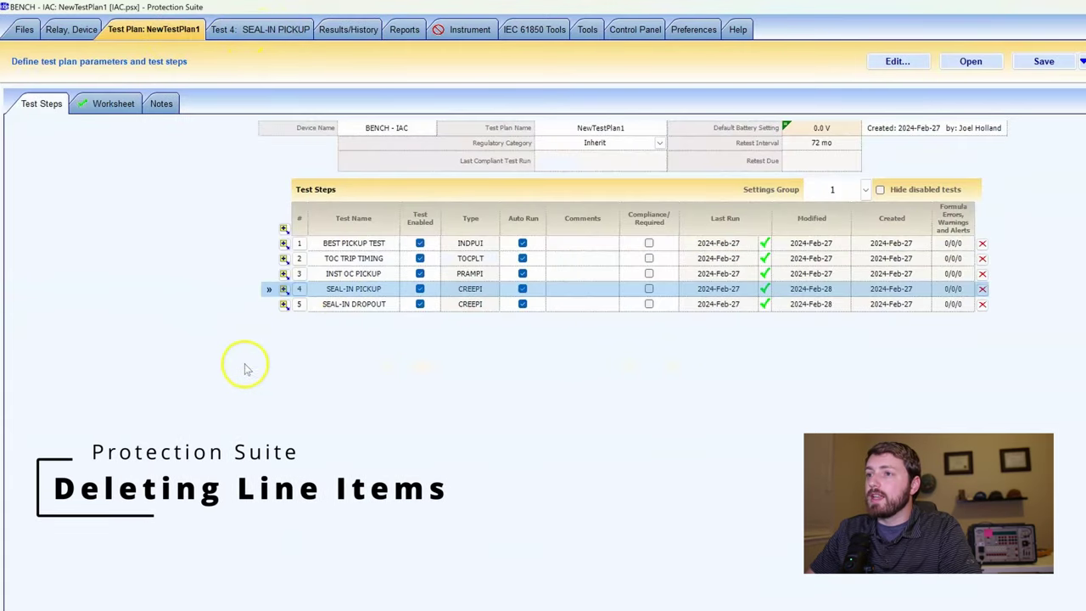
left_click(616, 244)
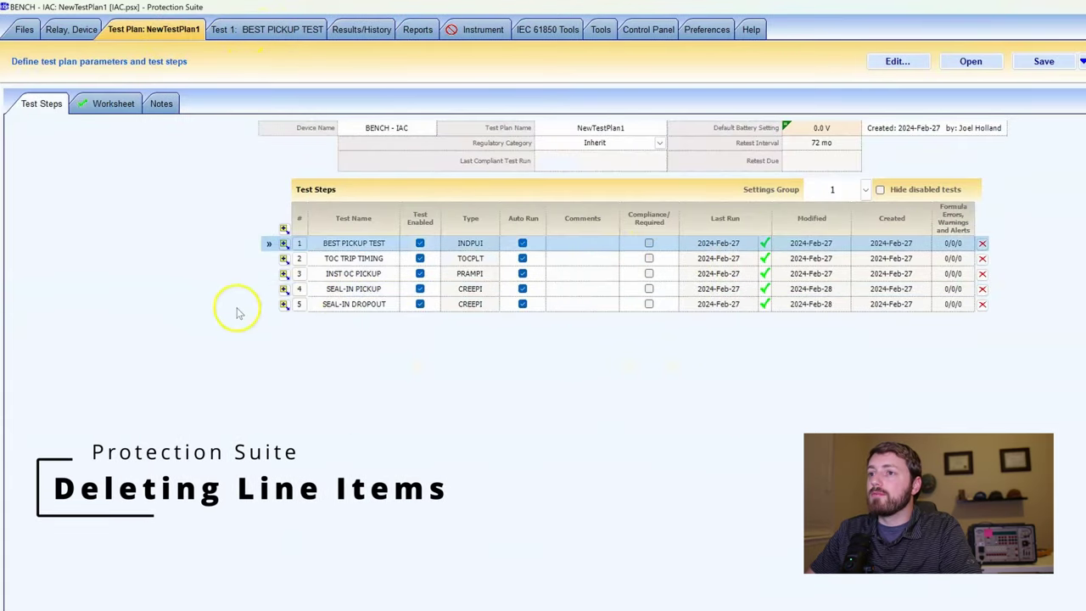
left_click(284, 304)
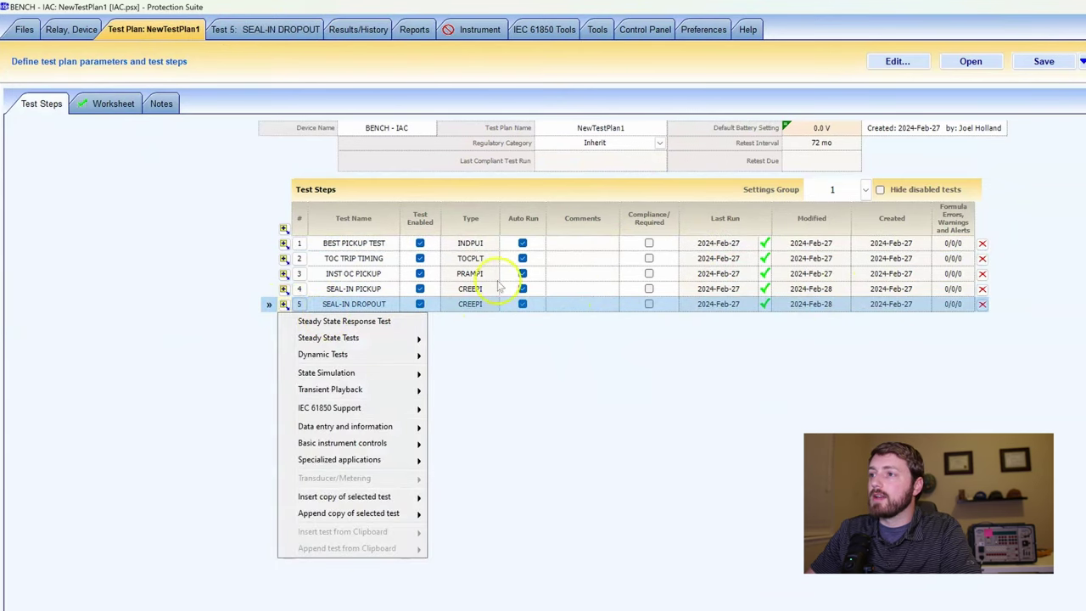
mouse_move(390, 337)
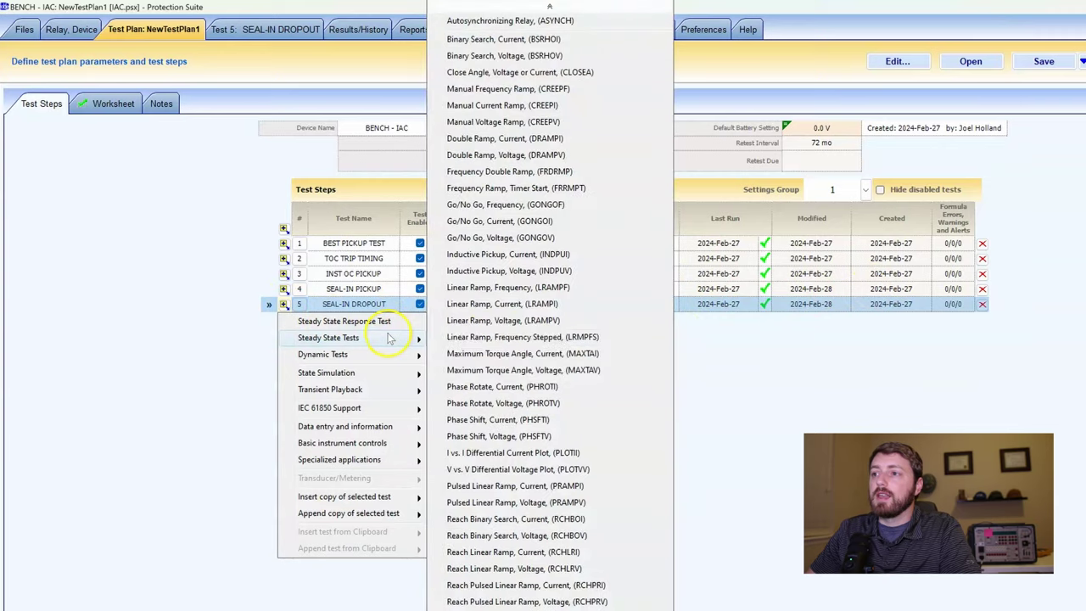
left_click(523, 337)
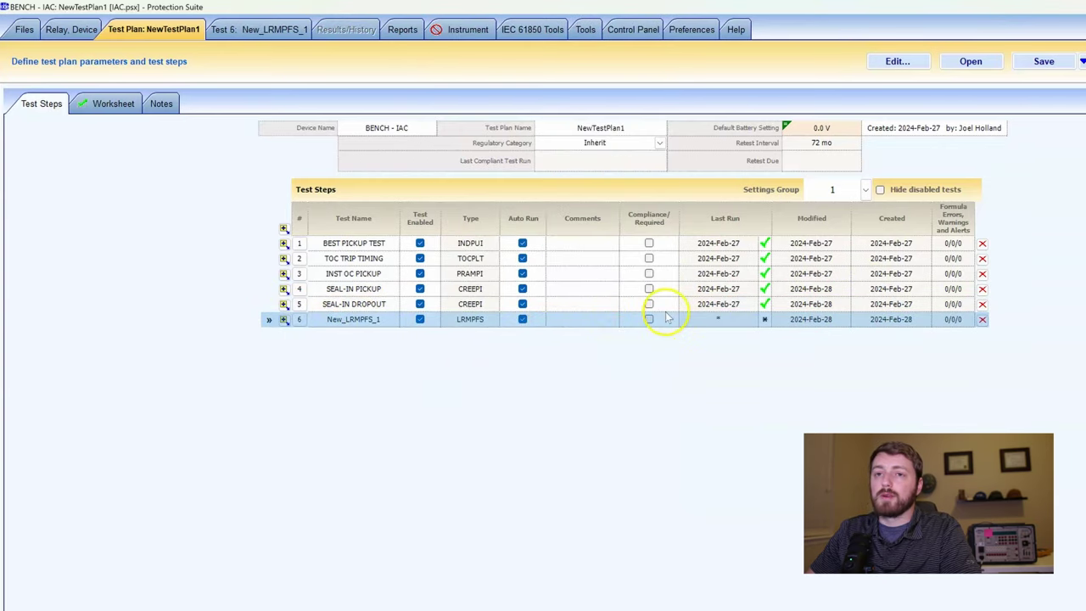
Permanently delete the LRMPFS test from the plan's test steps
left_click(983, 320)
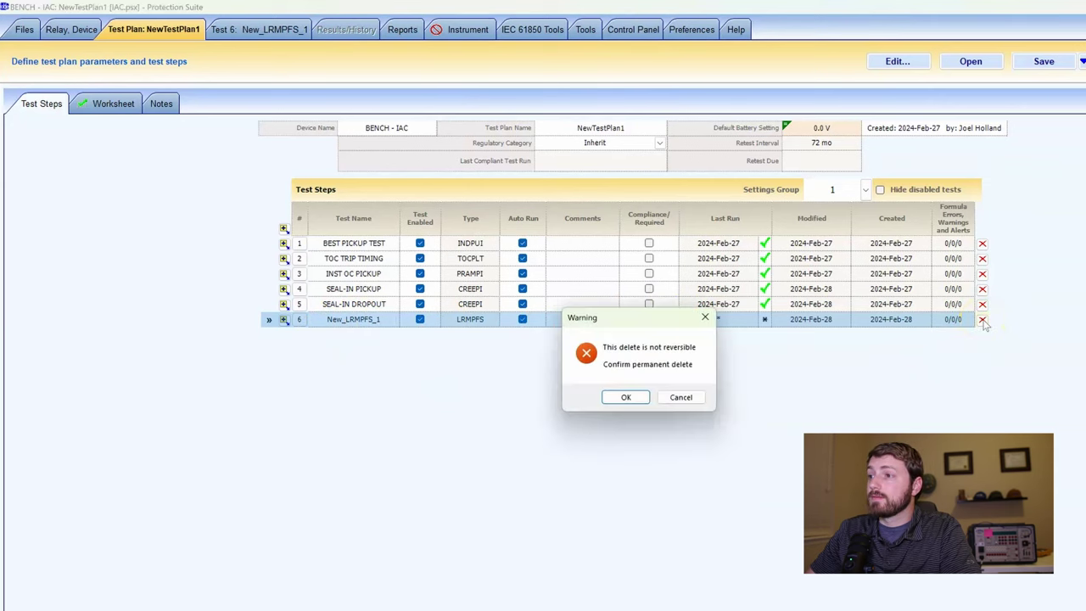
left_click(627, 398)
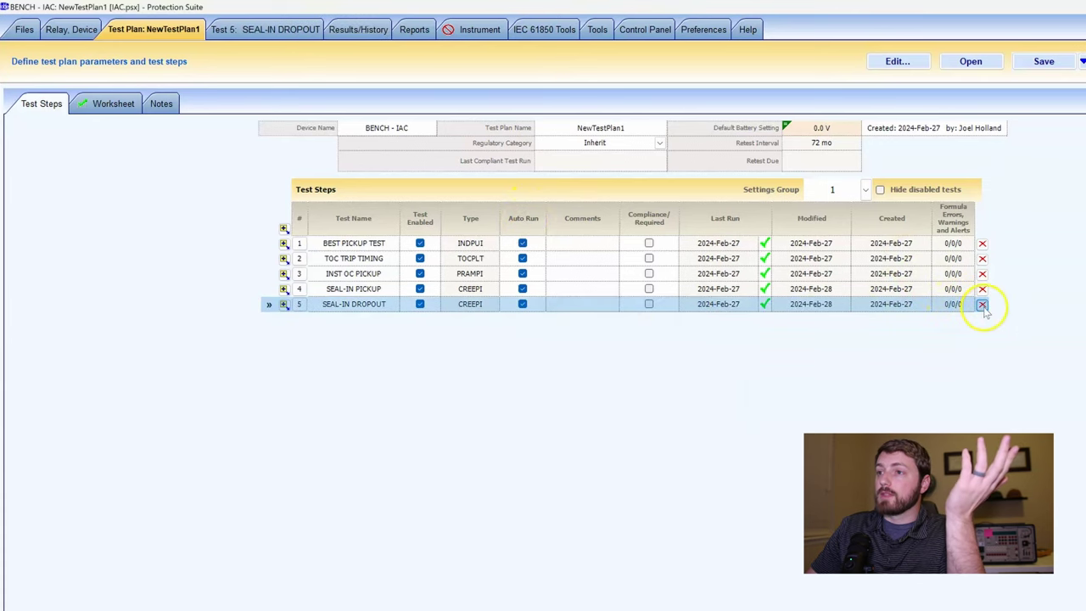
left_click(284, 305)
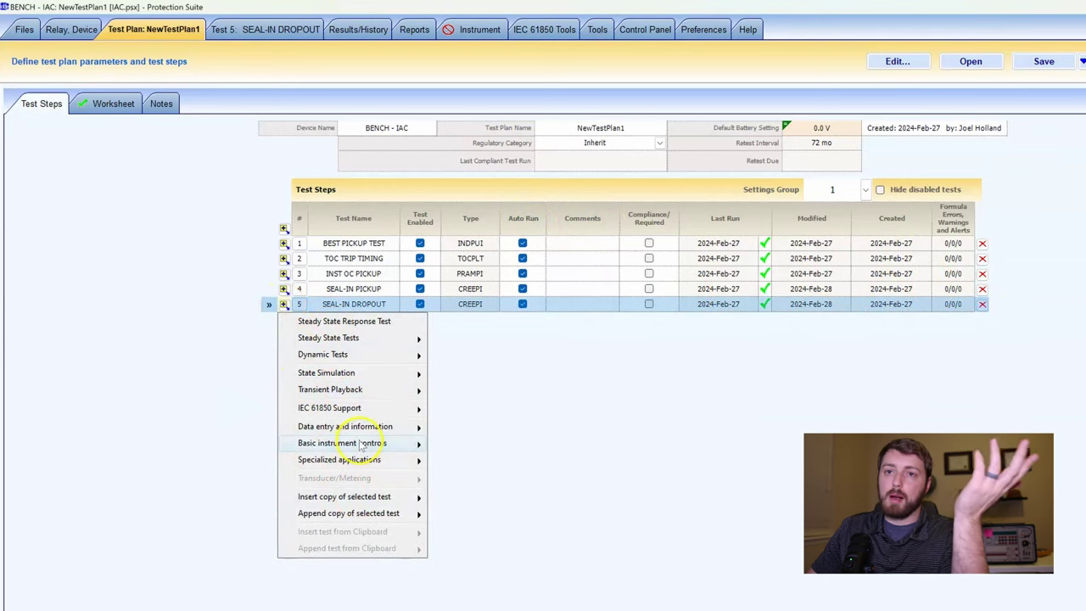
left_click(556, 441)
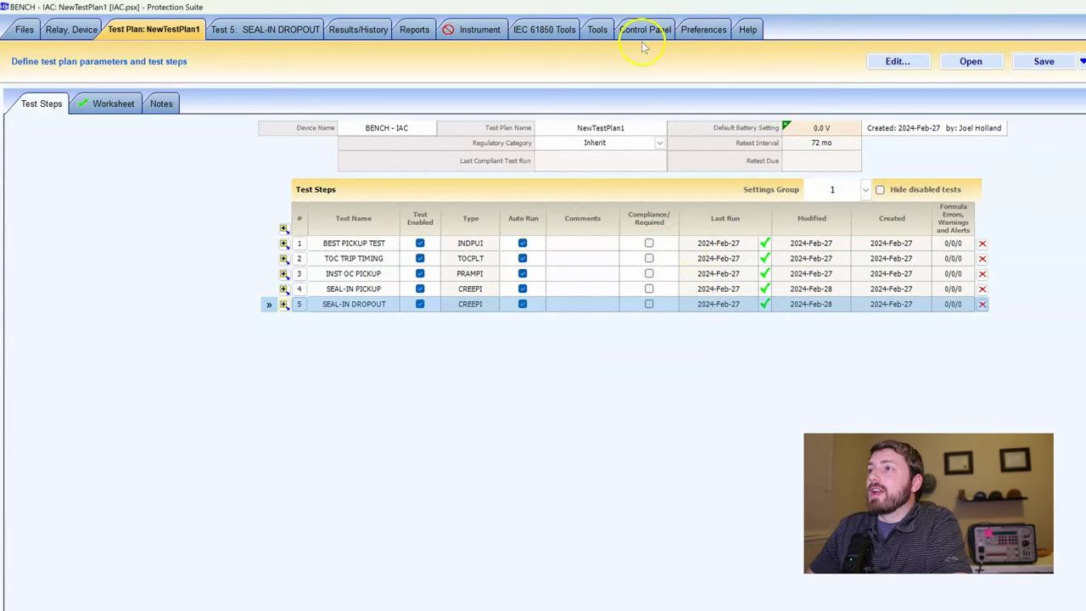
Add three tests after SEAL-IN DROPOUT in NewTestPlan1: a LRAMPV steady state test, a MAXTAV test and a PHROTI test
left_click(284, 306)
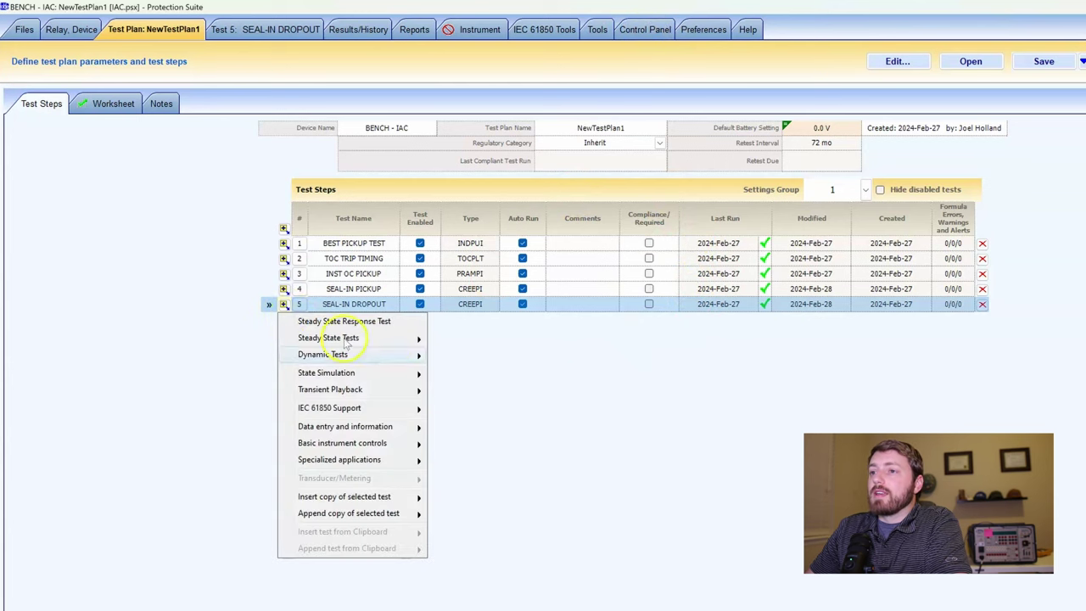
mouse_move(374, 337)
left_click(503, 320)
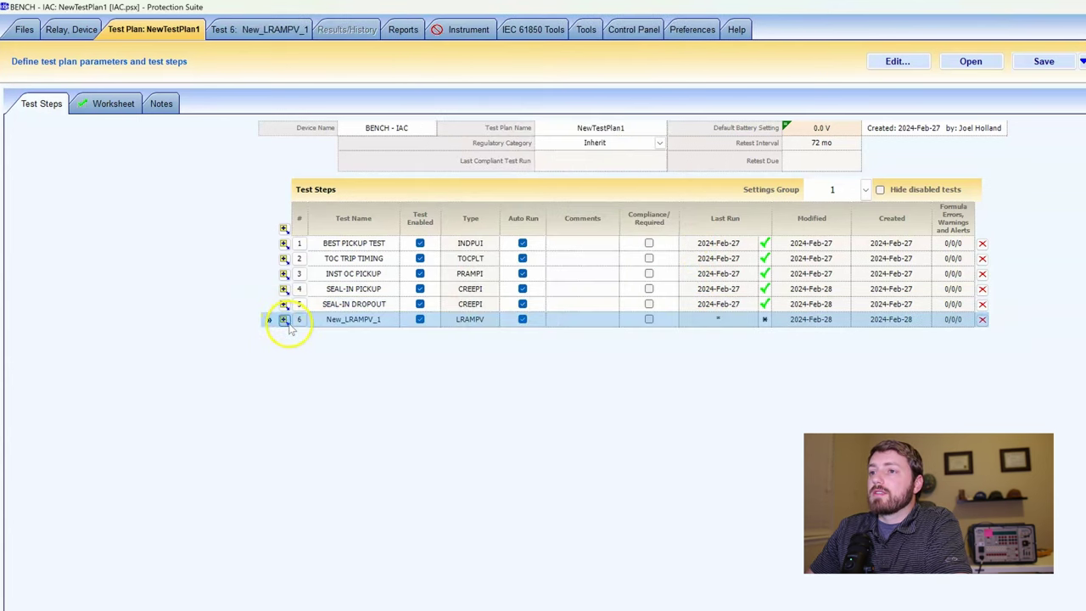
left_click(284, 320)
mouse_move(414, 353)
left_click(470, 369)
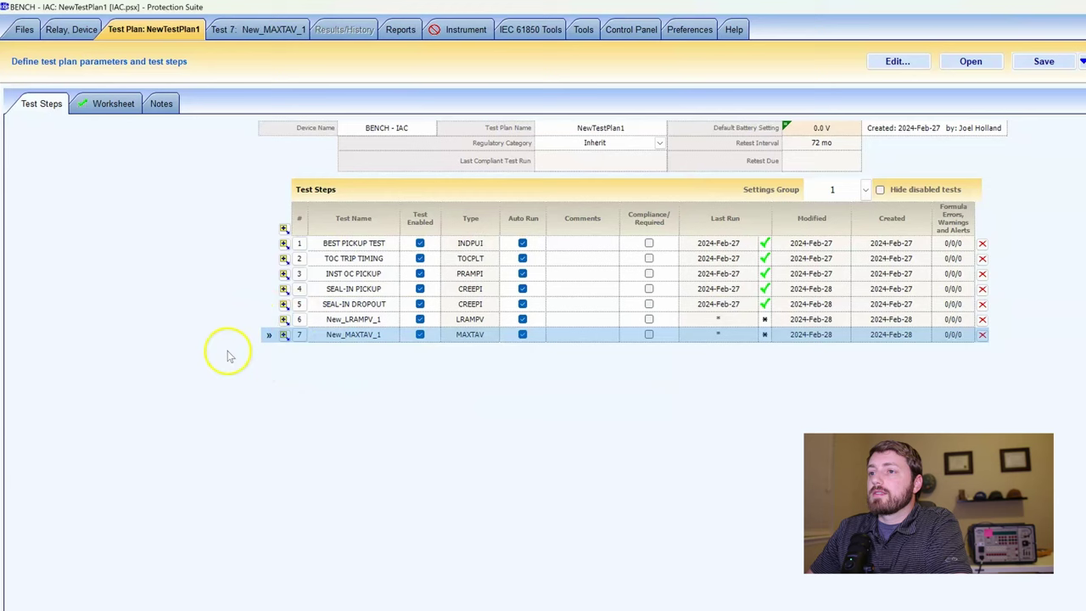
left_click(284, 335)
mouse_move(371, 373)
left_click(509, 386)
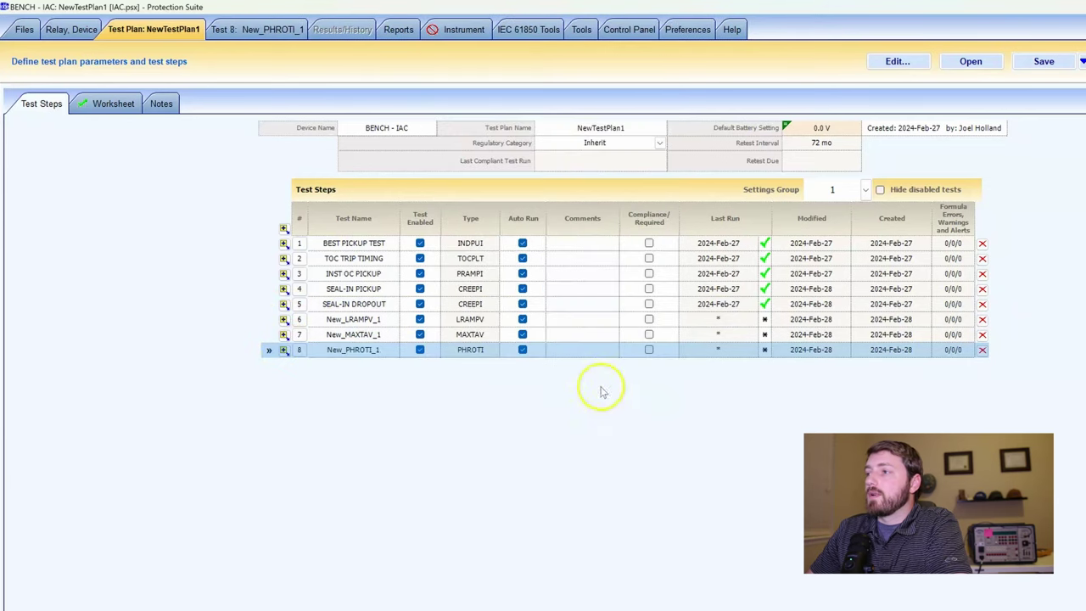
Cancel a trial deletion of New_PHROTI_1 and turn off the confirmation of row and group deletes in the preferences
left_click(982, 349)
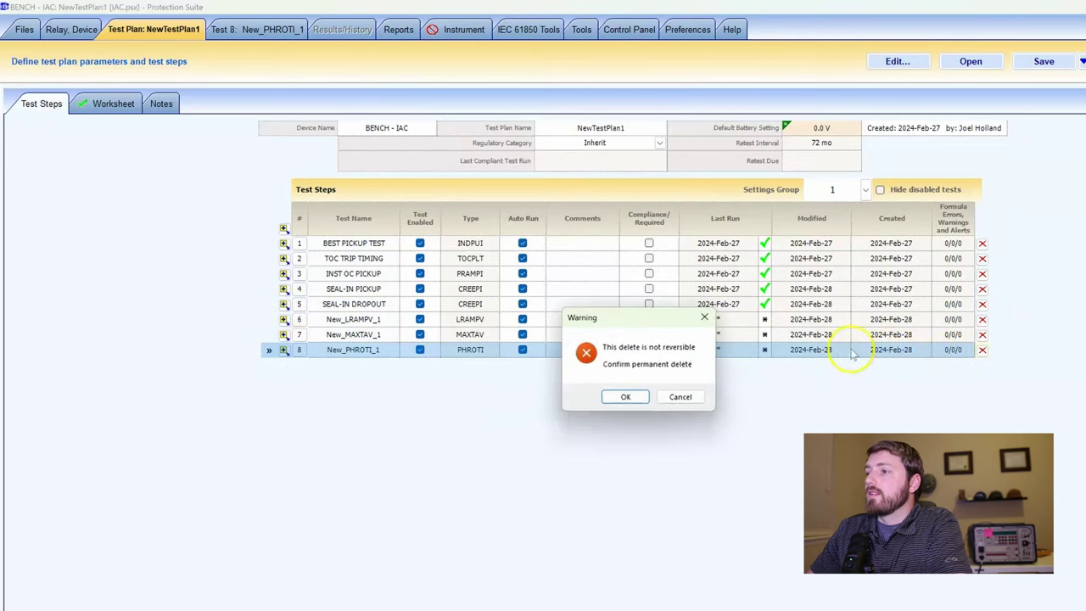
left_click(676, 397)
left_click(689, 29)
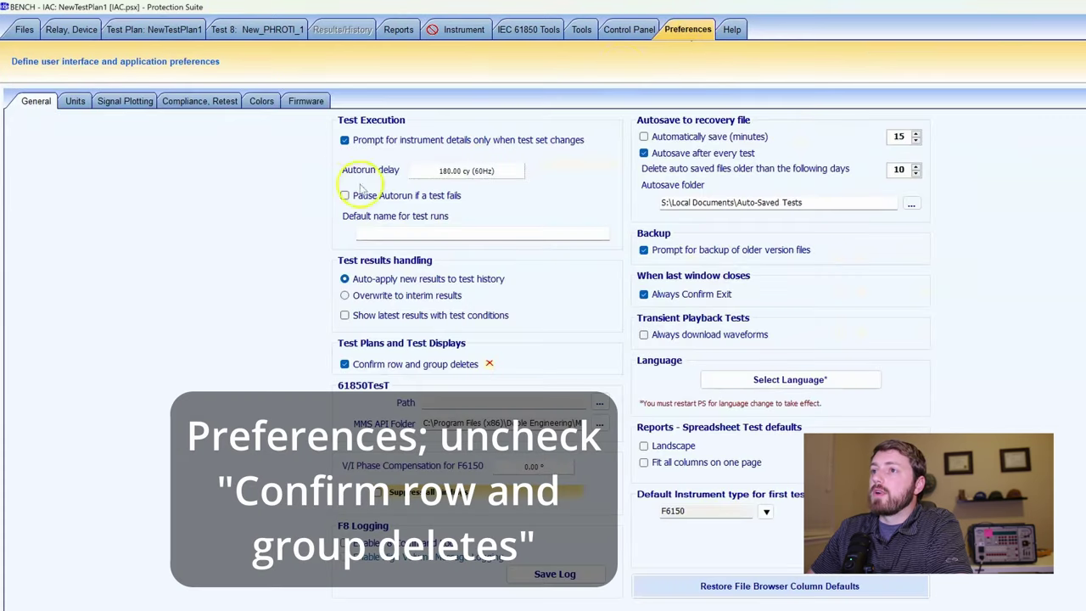
left_click(344, 365)
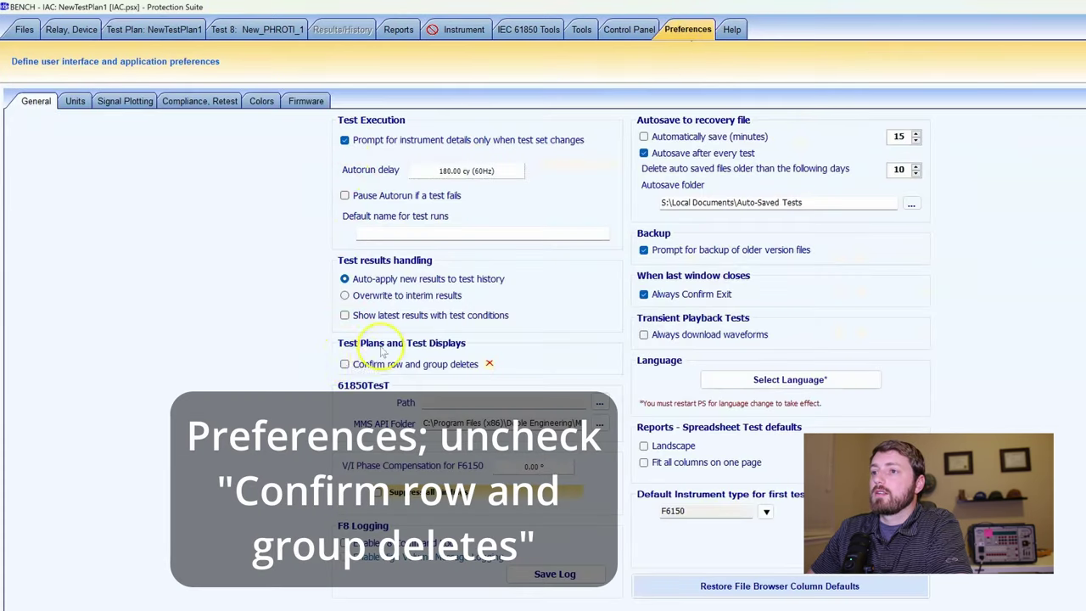
left_click(282, 34)
left_click(176, 29)
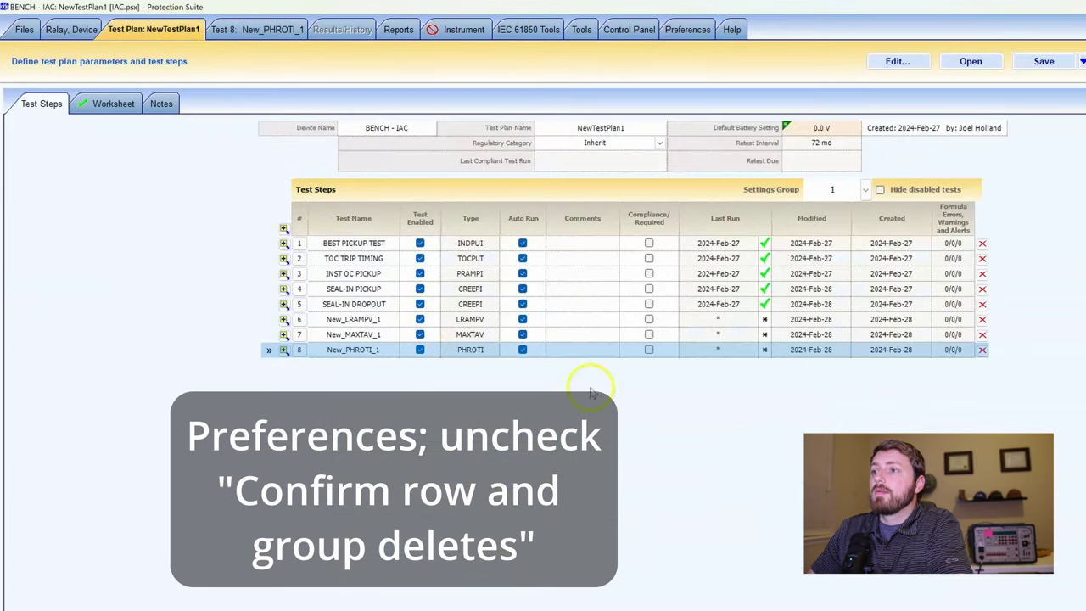
Delete the three newly added tests, New_PHROTI_1, New_MAXTAV_1 and New_LRAMPV_1, from NewTestPlan1's test steps
left_click(985, 335)
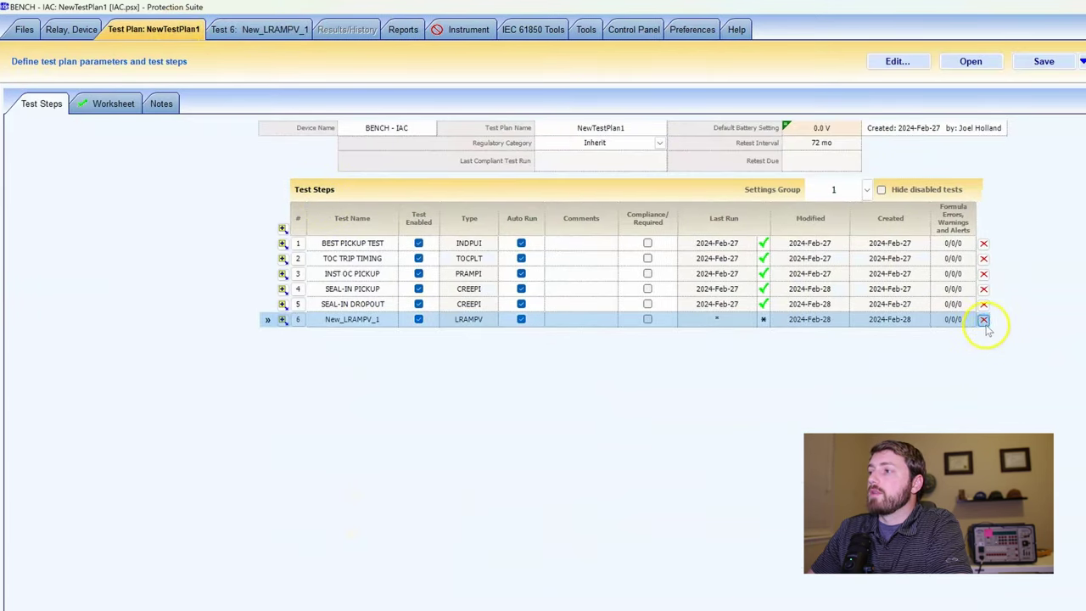
left_click(984, 319)
Turn the confirmation of row and group deletes back on and check it with a cancelled deletion of SEAL-IN DROPOUT
left_click(688, 30)
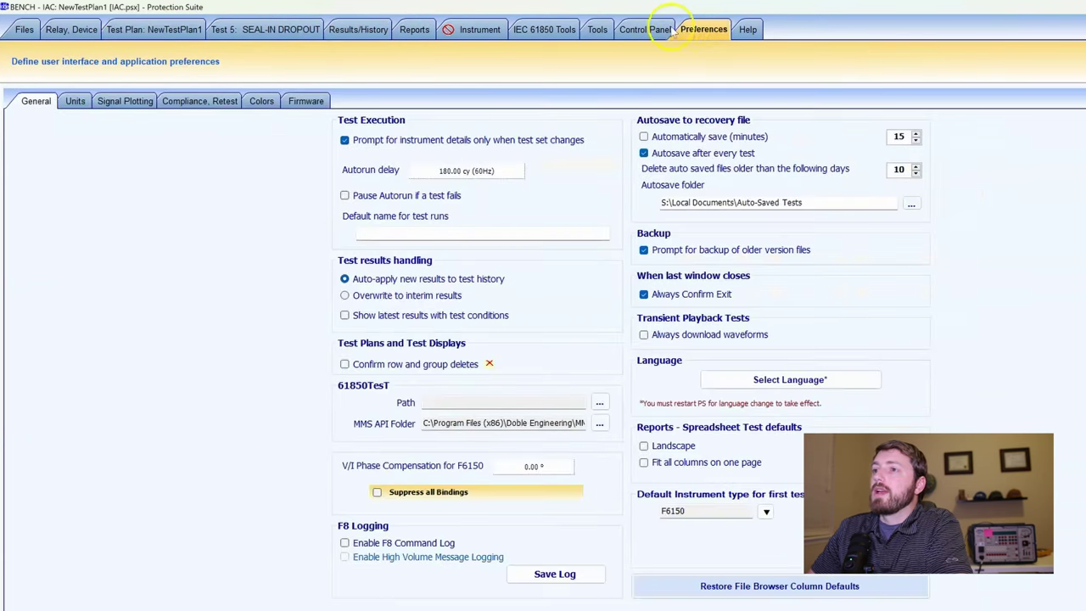
left_click(287, 29)
left_click(159, 30)
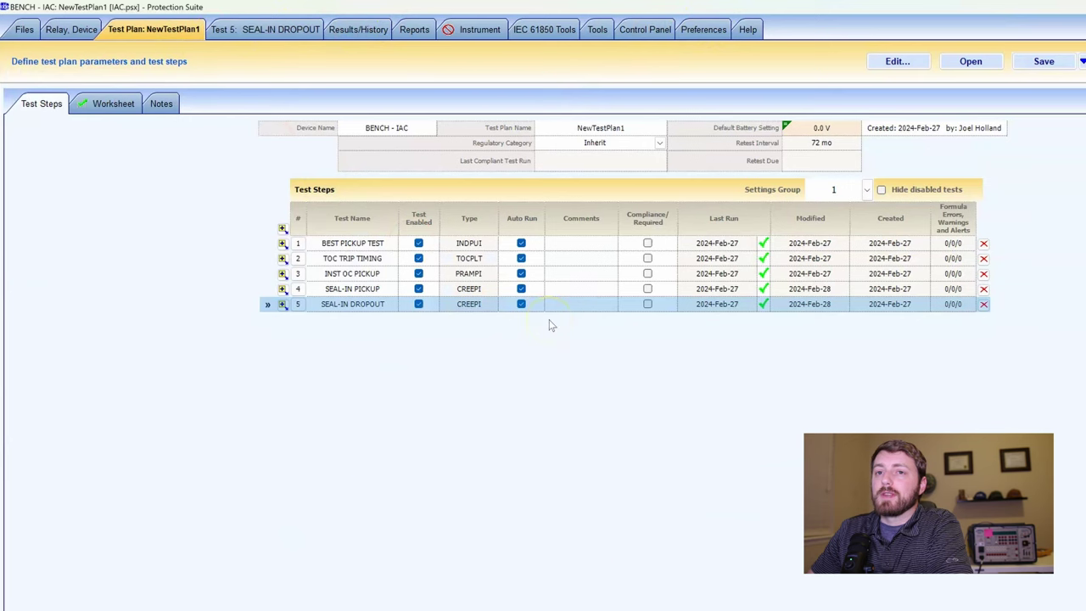
left_click(983, 304)
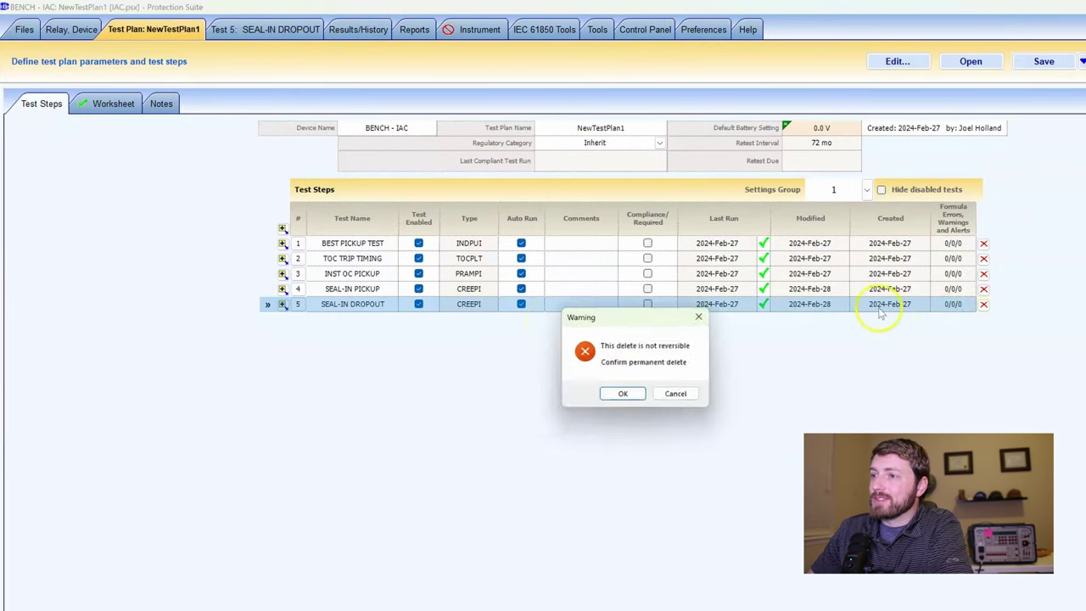
left_click(682, 398)
View the report selector and expand NewTestPlan1 to review the tests included in the report
left_click(645, 30)
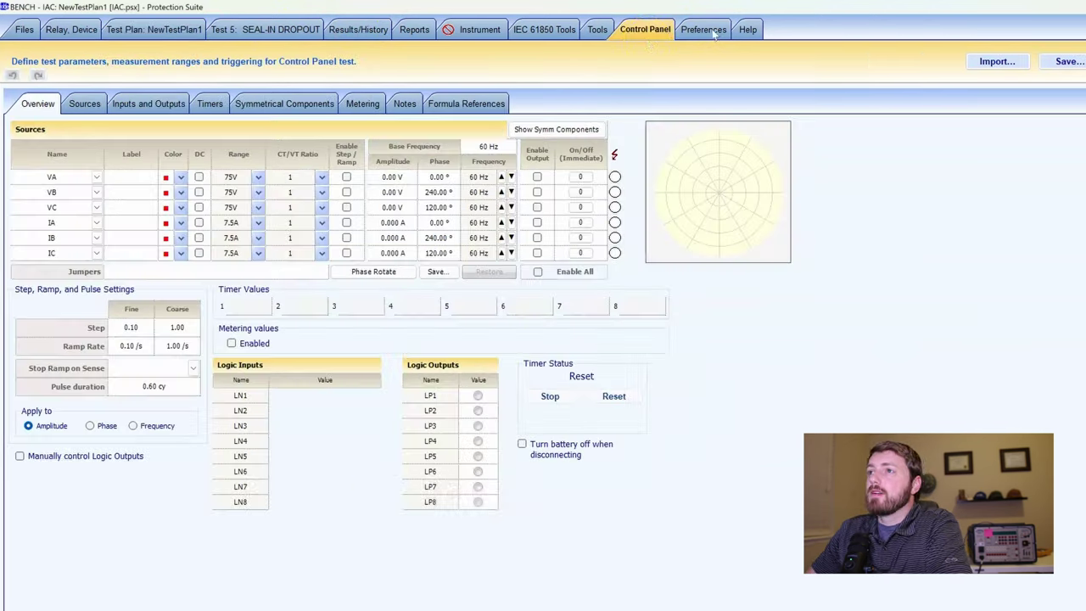
left_click(703, 29)
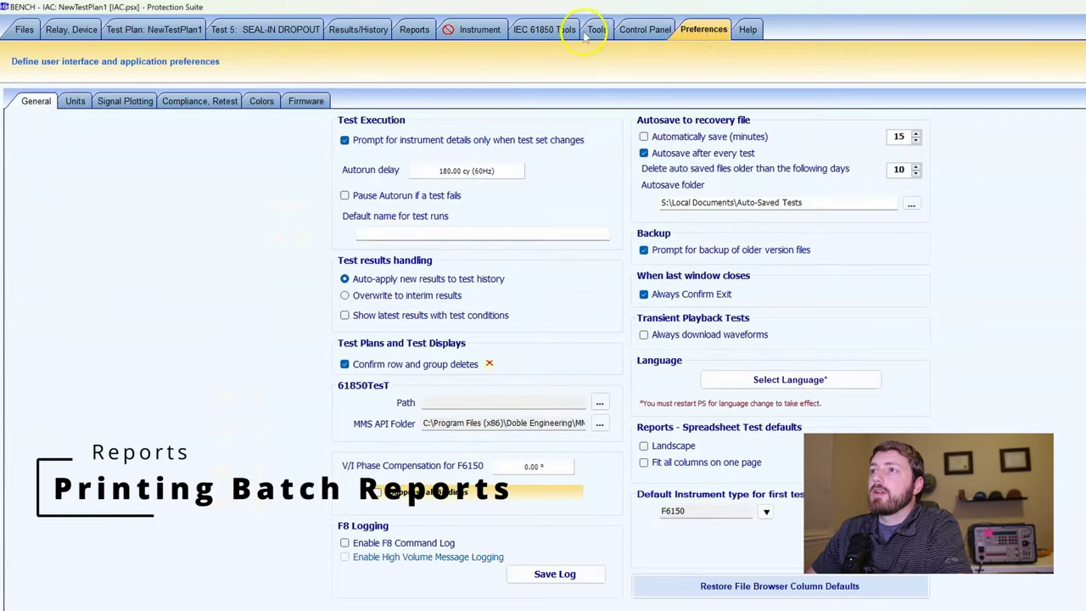
left_click(415, 32)
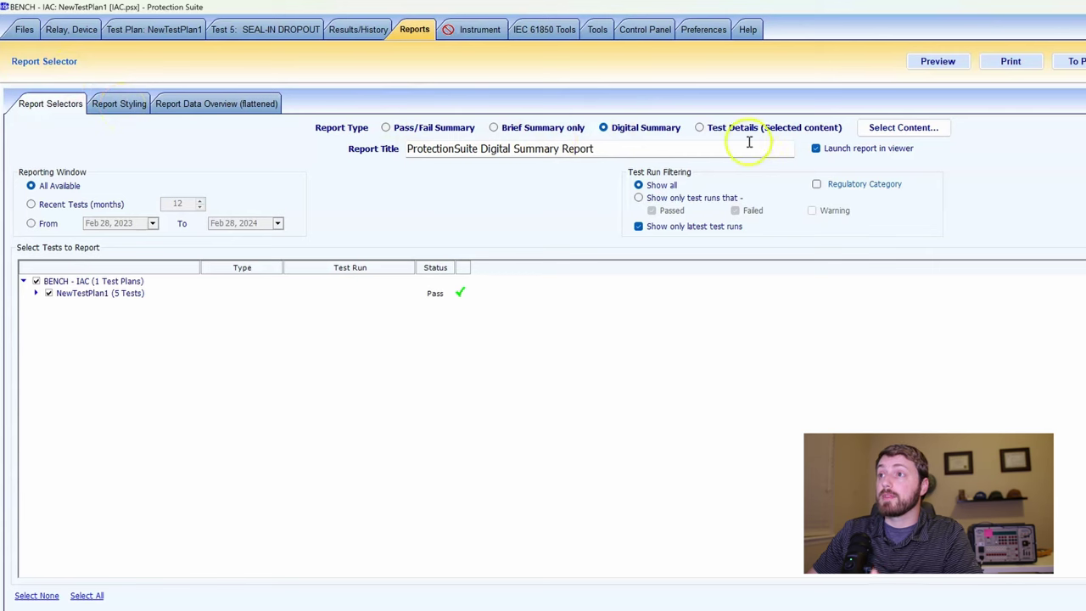
left_click(35, 293)
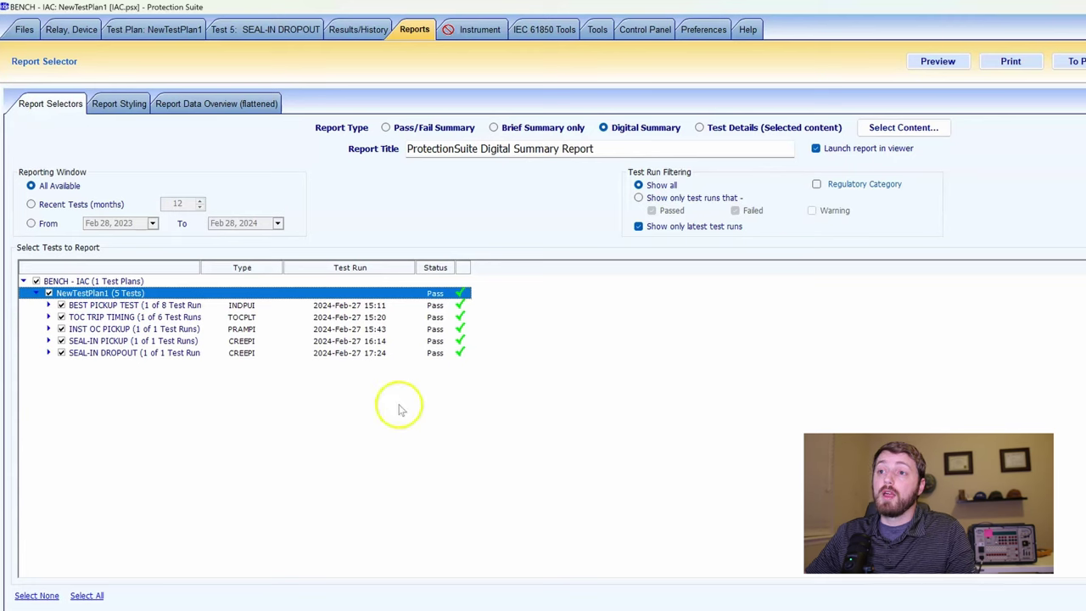
left_click(309, 282)
left_click(314, 305)
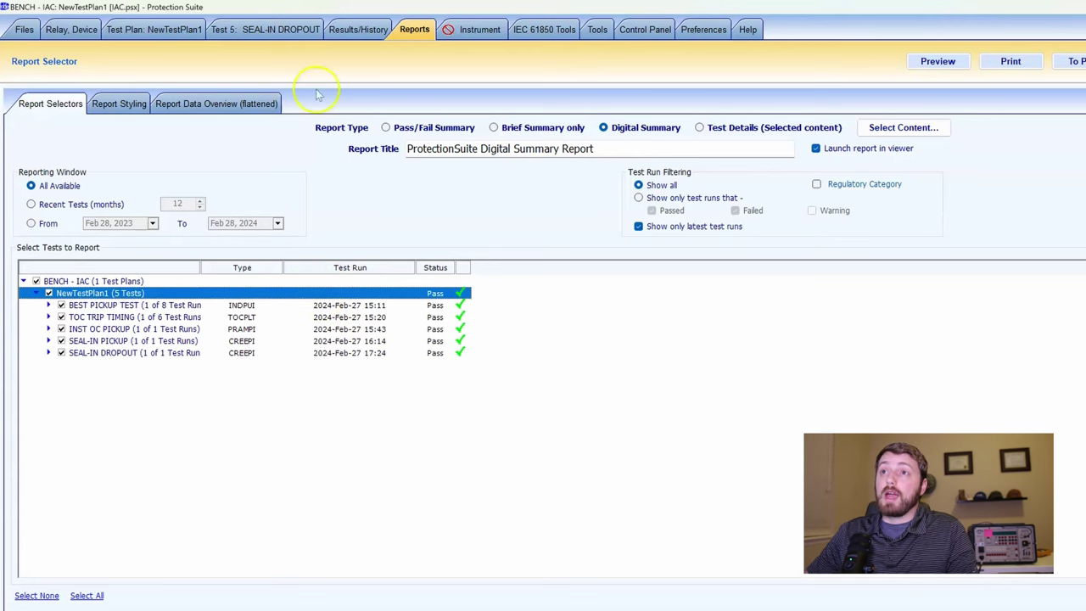
Reopen IAC.psx without saving the changes and expand NewTestPlan1's tests in the report selector
left_click(71, 29)
left_click(24, 29)
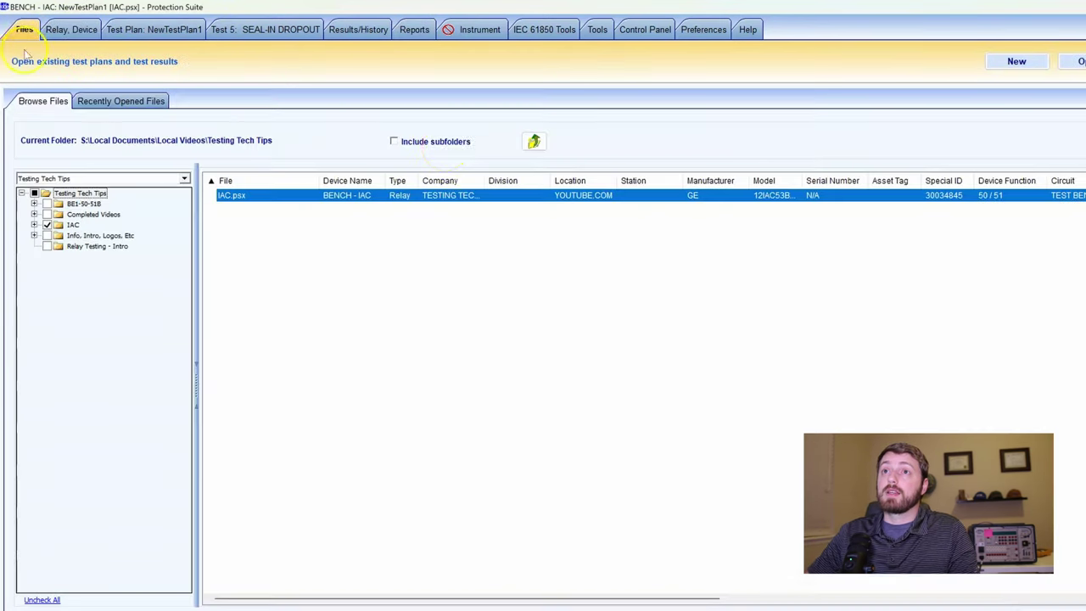
double_click(230, 196)
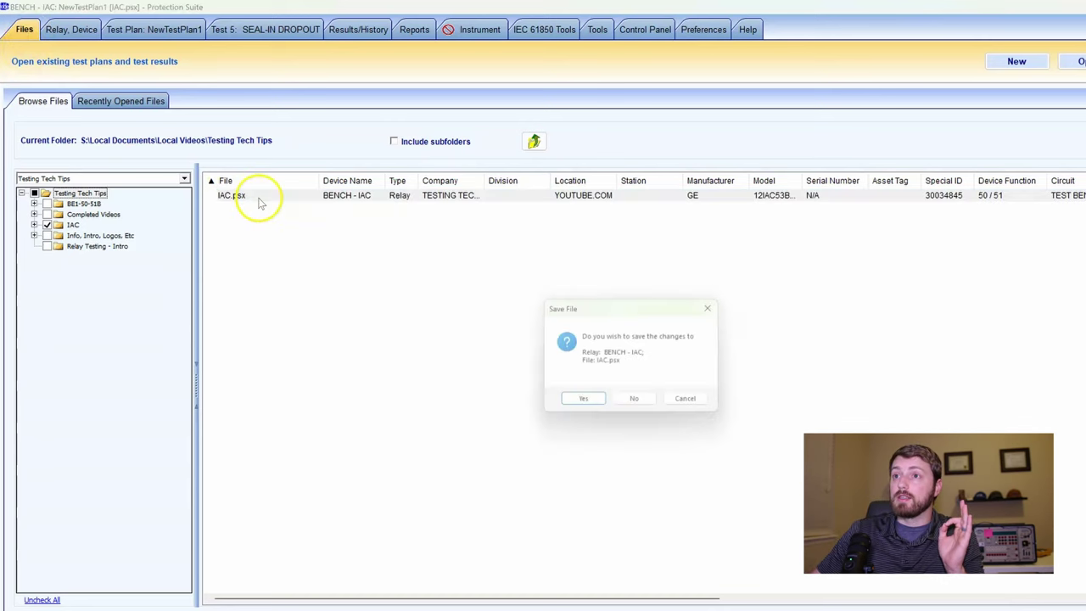
left_click(632, 407)
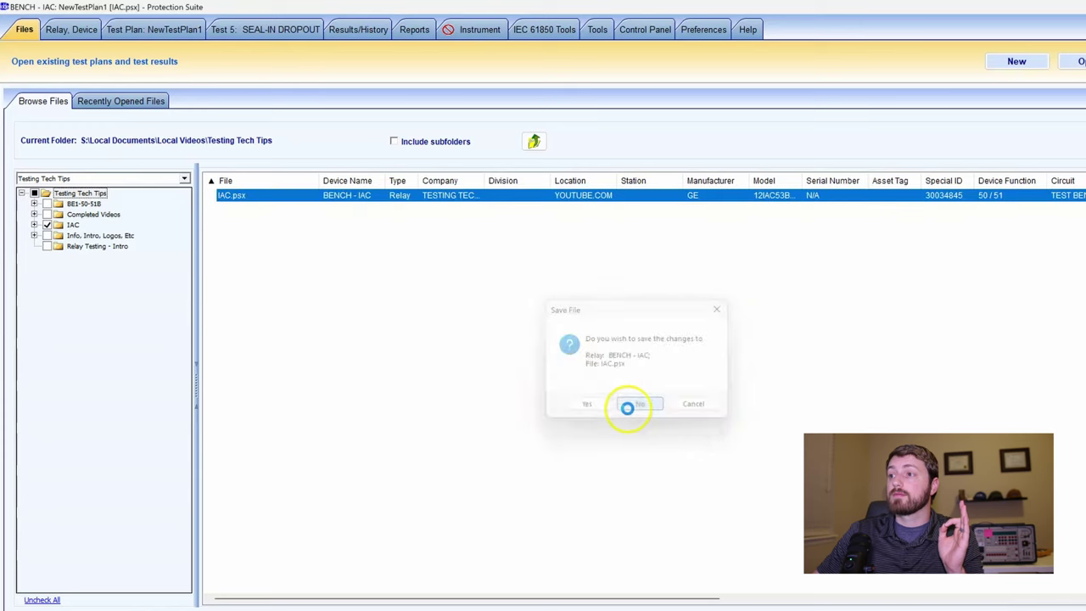
left_click(411, 30)
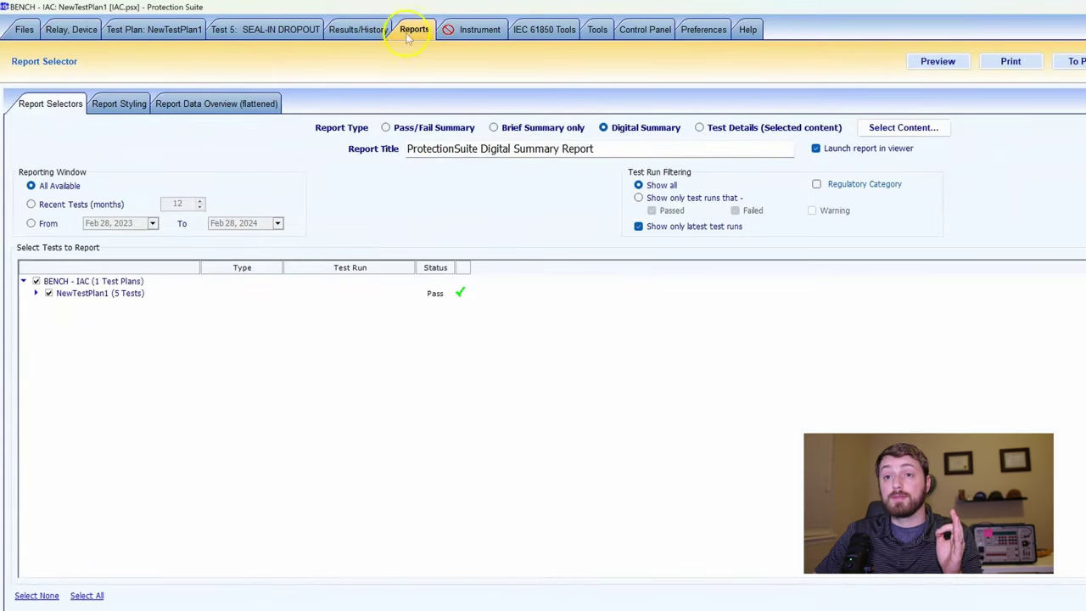
left_click(35, 292)
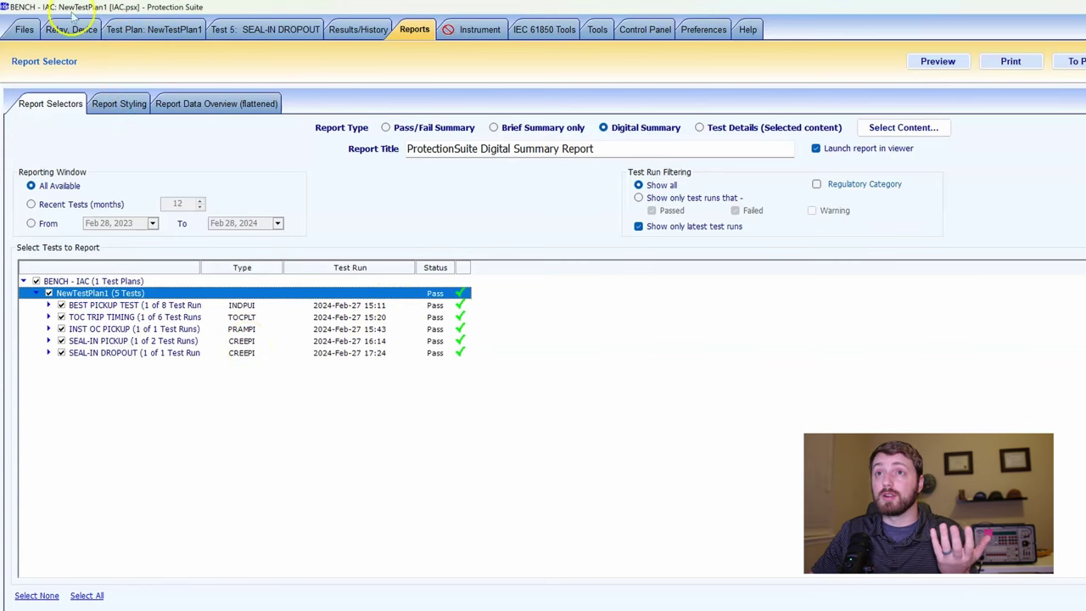
List all relay files of the Testing Tech Tips folder in the file browser, including its subfolders
left_click(25, 30)
left_click(34, 194)
left_click(394, 141)
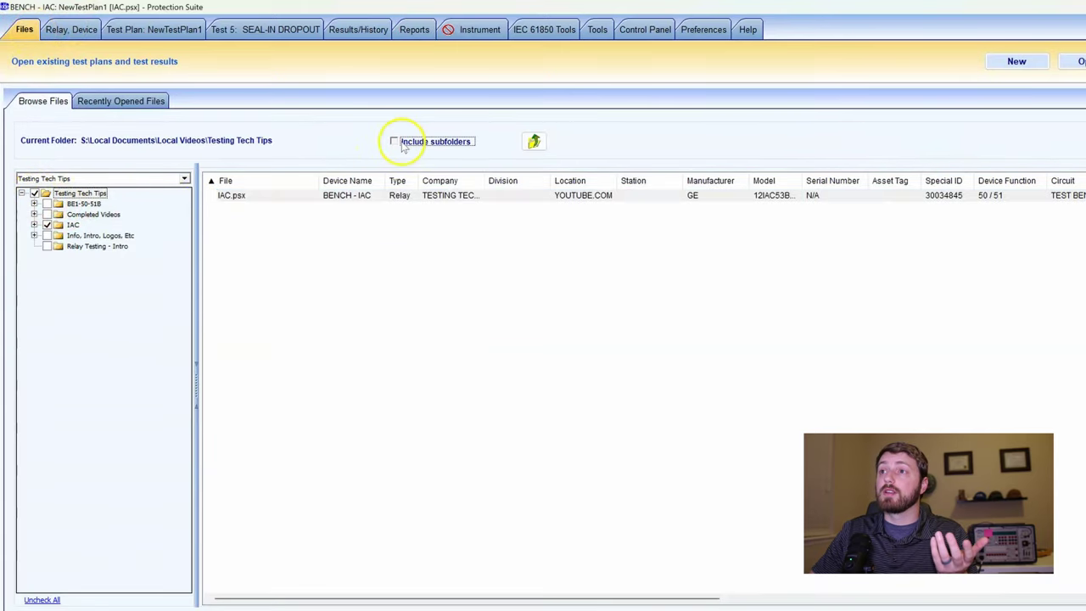
left_click(280, 208)
left_click(283, 222)
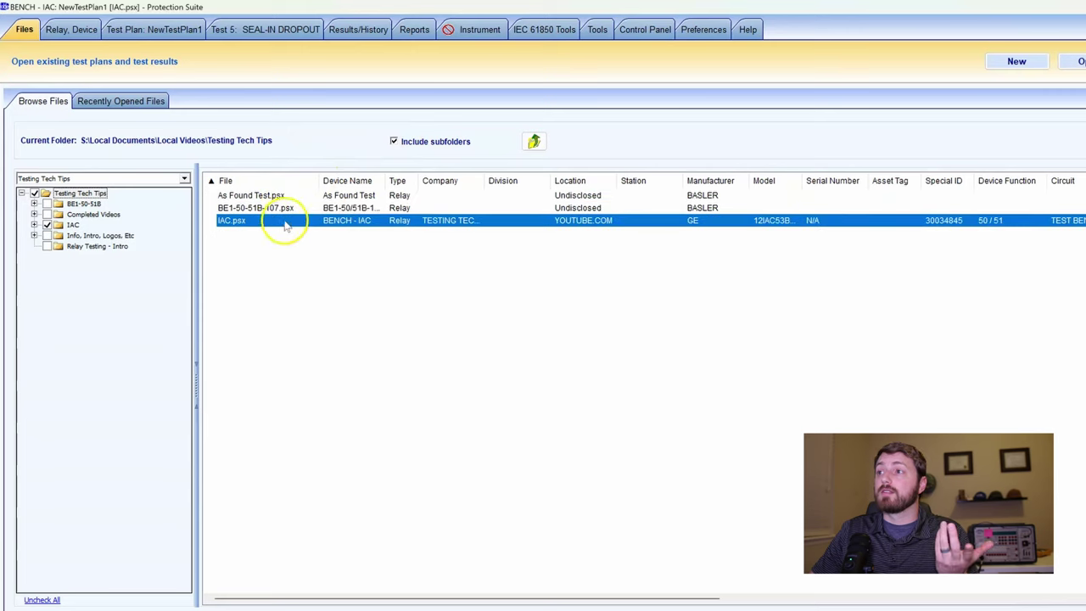
left_click(321, 207)
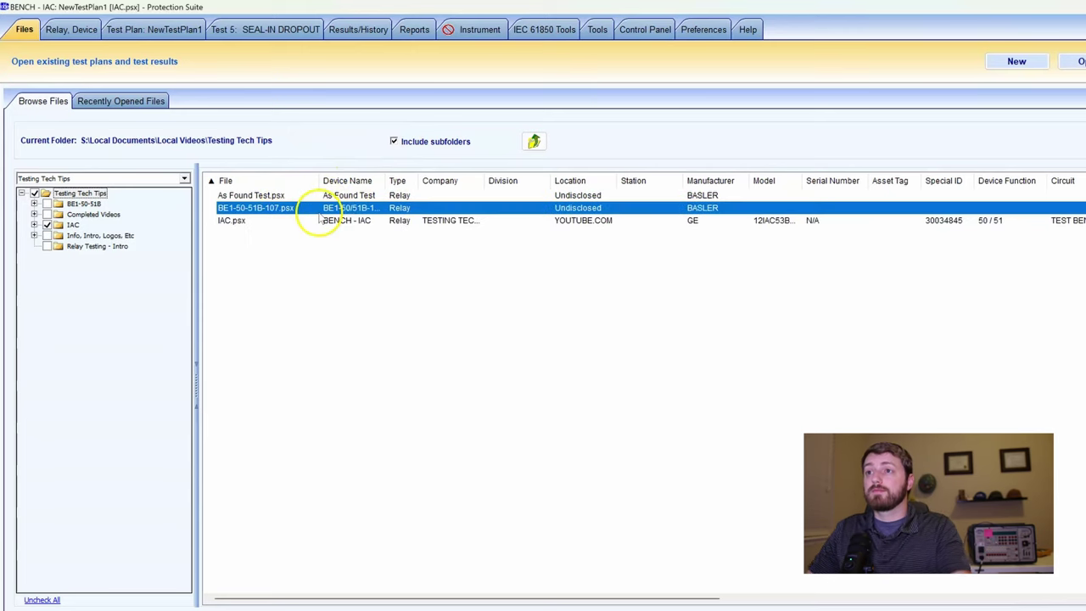
left_click(297, 222)
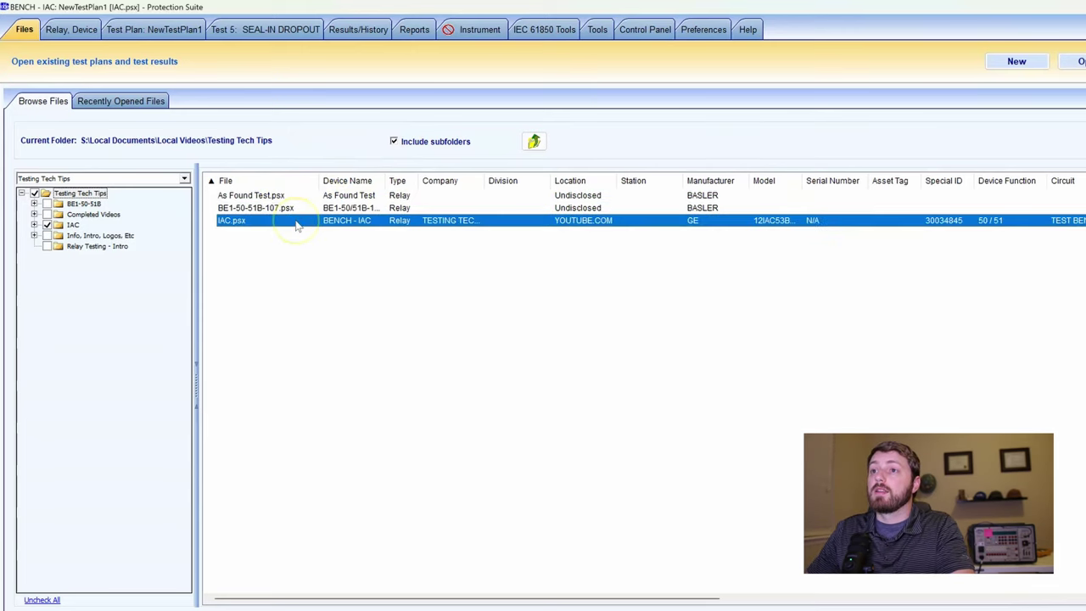
Practise selecting ranges of relay files, first BE1-50-51B-107.psx through IAC.psx and finally As Found Test.psx through IAC.psx
left_click(294, 209)
left_click(301, 221, "shift")
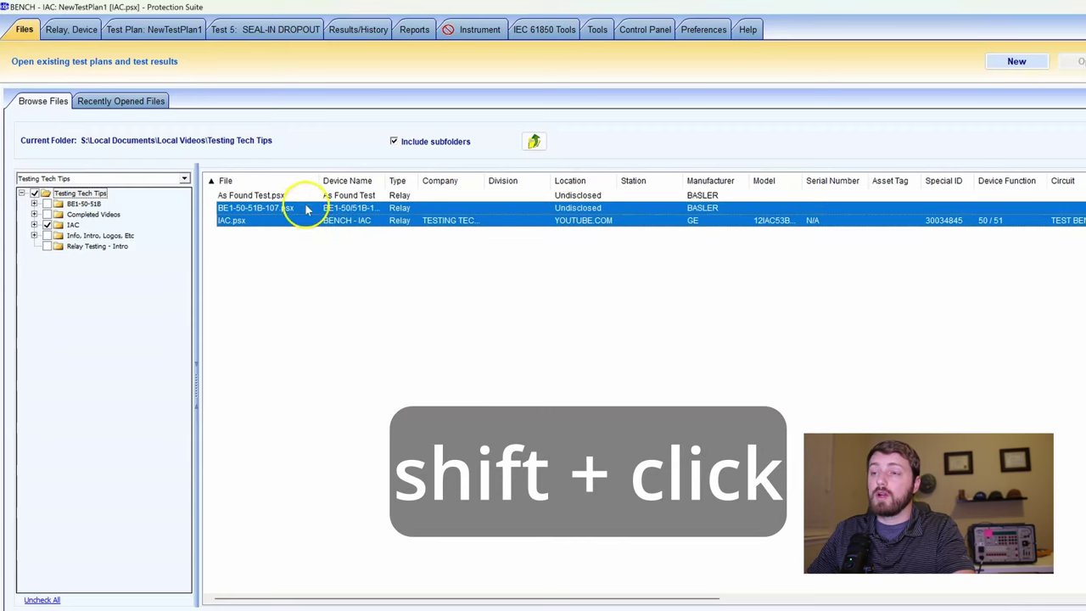
left_click(296, 230)
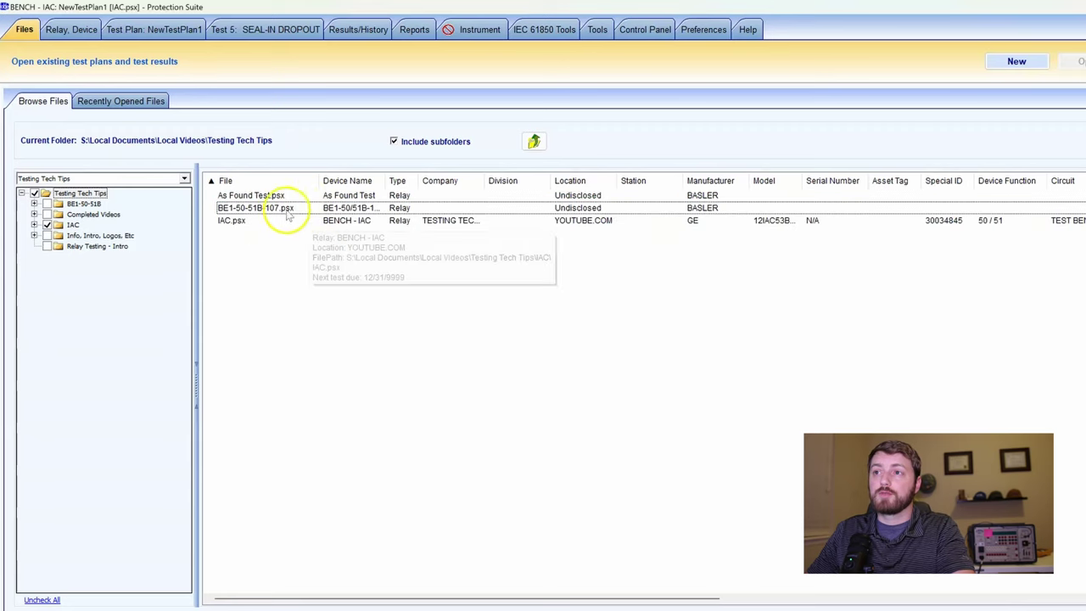
left_click(294, 210)
left_click(295, 223, "shift")
left_click(303, 246)
left_click(310, 198)
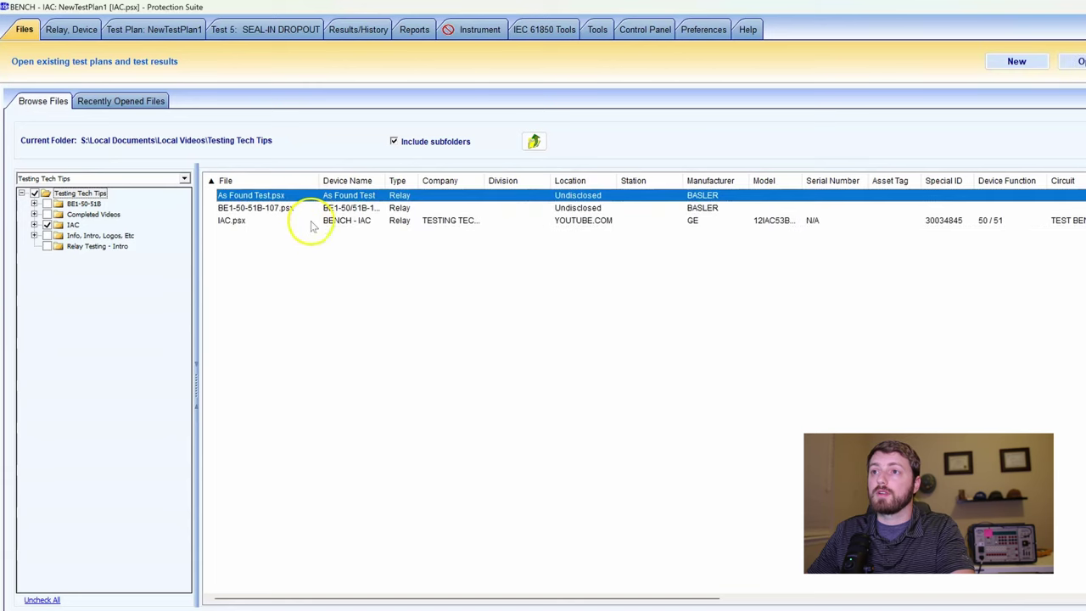
left_click(287, 223, "shift")
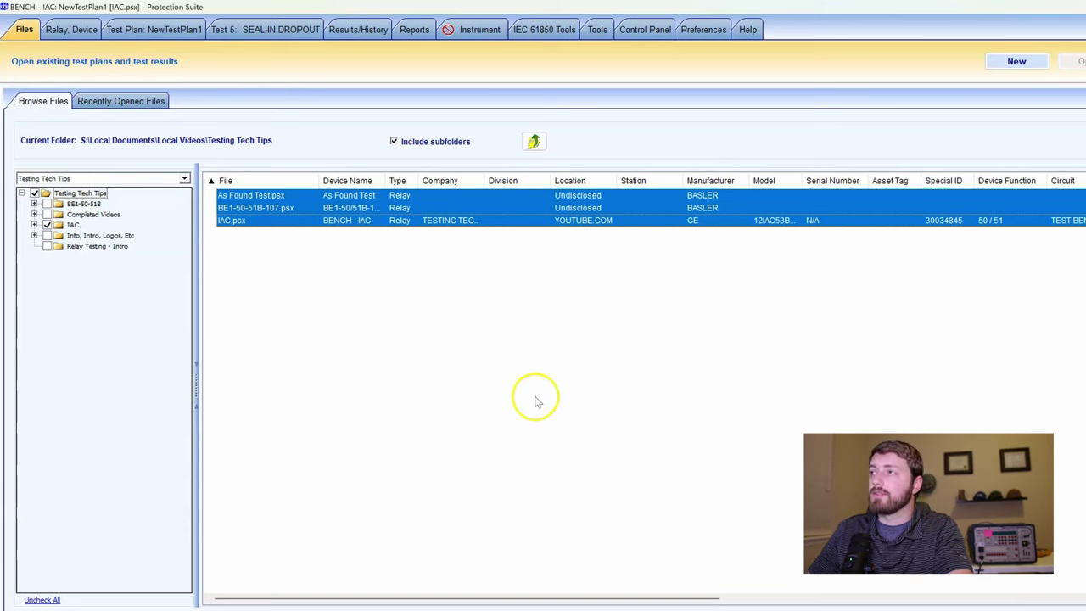
Start a batch report for BE1-50-51B-107.psx and IAC.psx together and expand the tests of the Maintenance 2024 plan
left_click(587, 208)
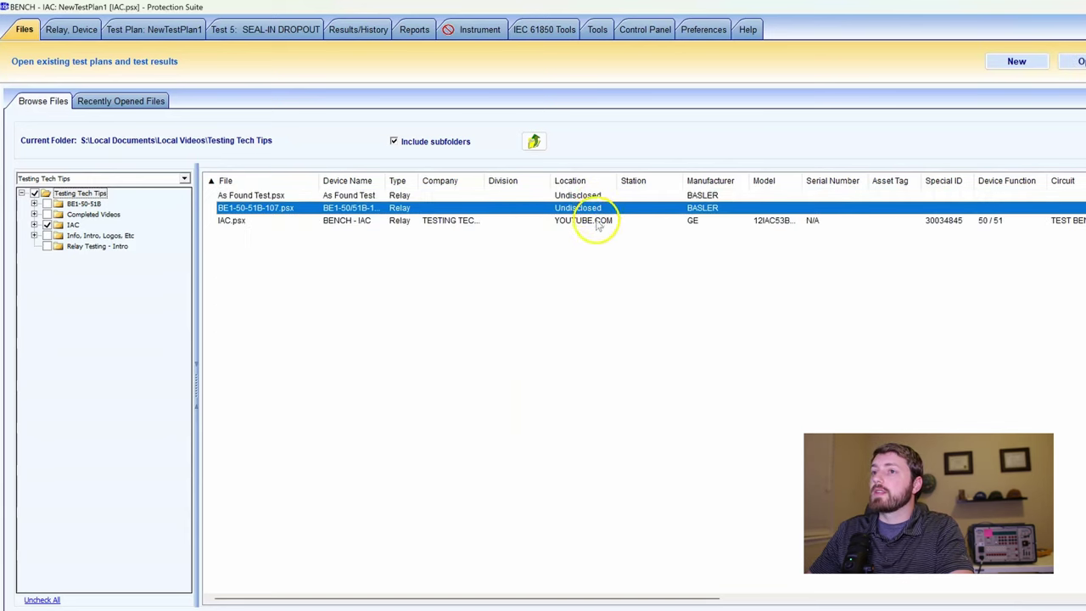
left_click(259, 220, "ctrl")
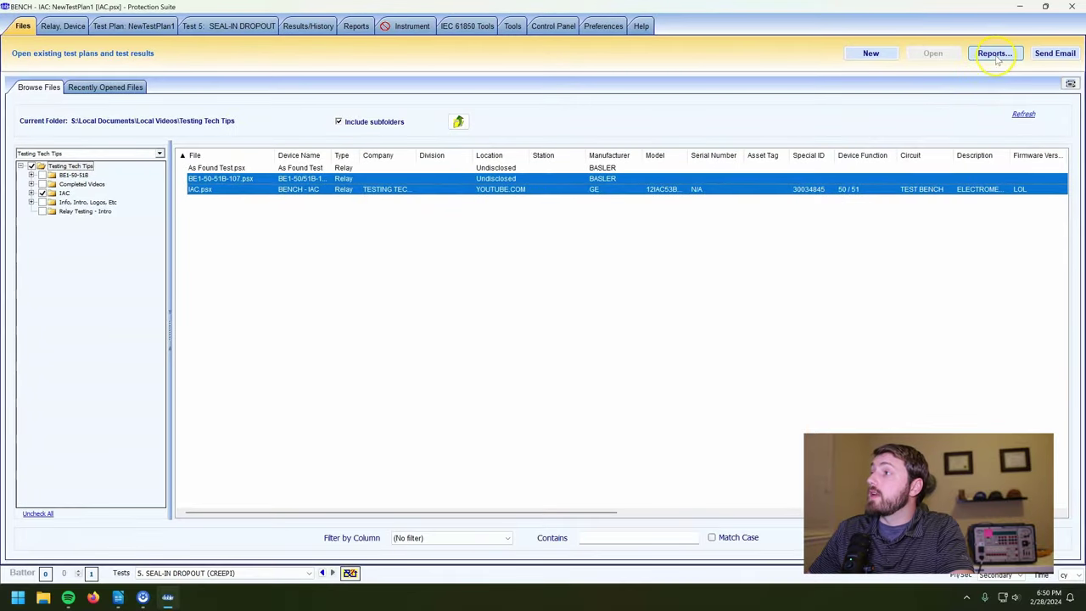
left_click(995, 54)
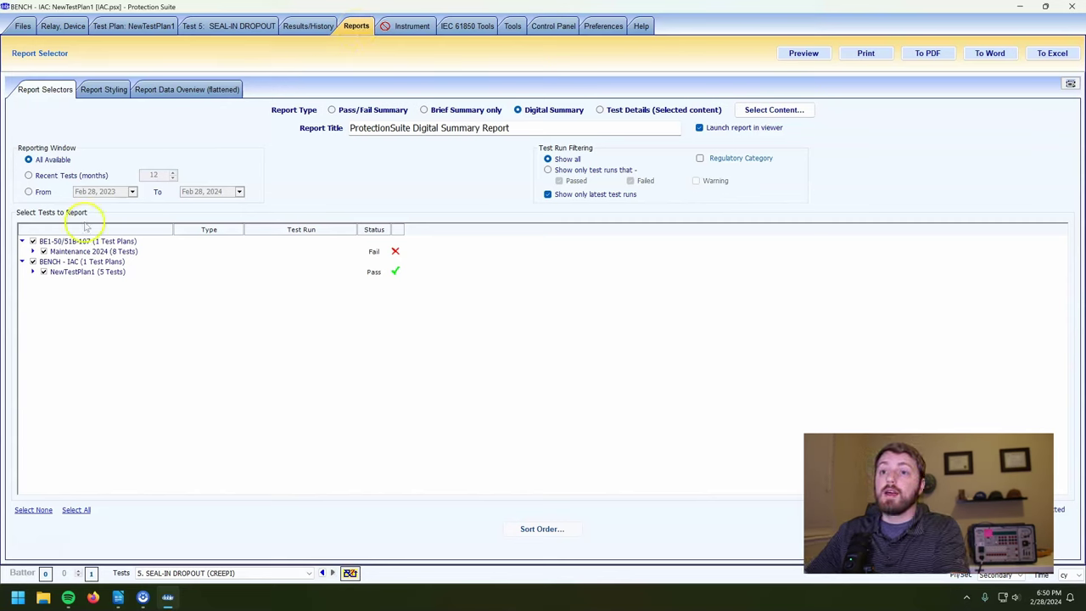
left_click(32, 252)
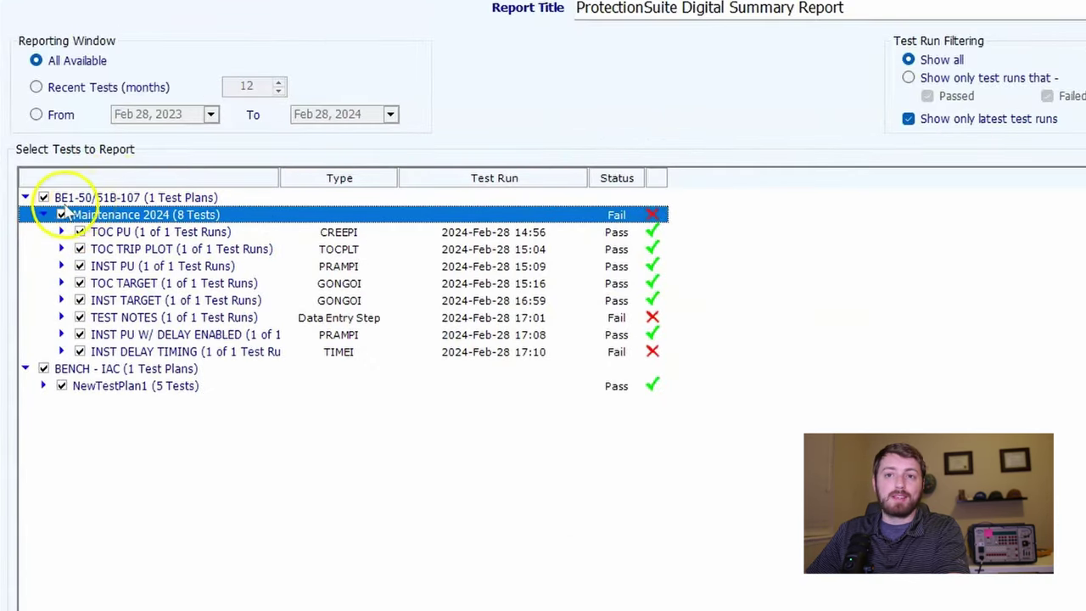
left_click(102, 211)
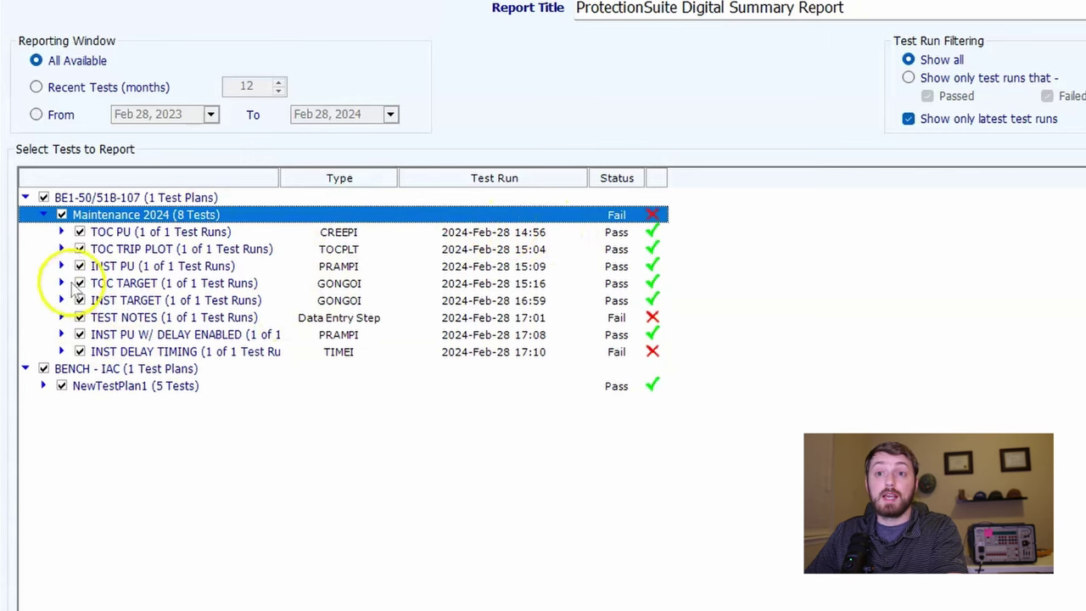
Expand every test of the Maintenance 2024 plan in the report selector to list their individual test runs
left_click(61, 232)
left_click(61, 266)
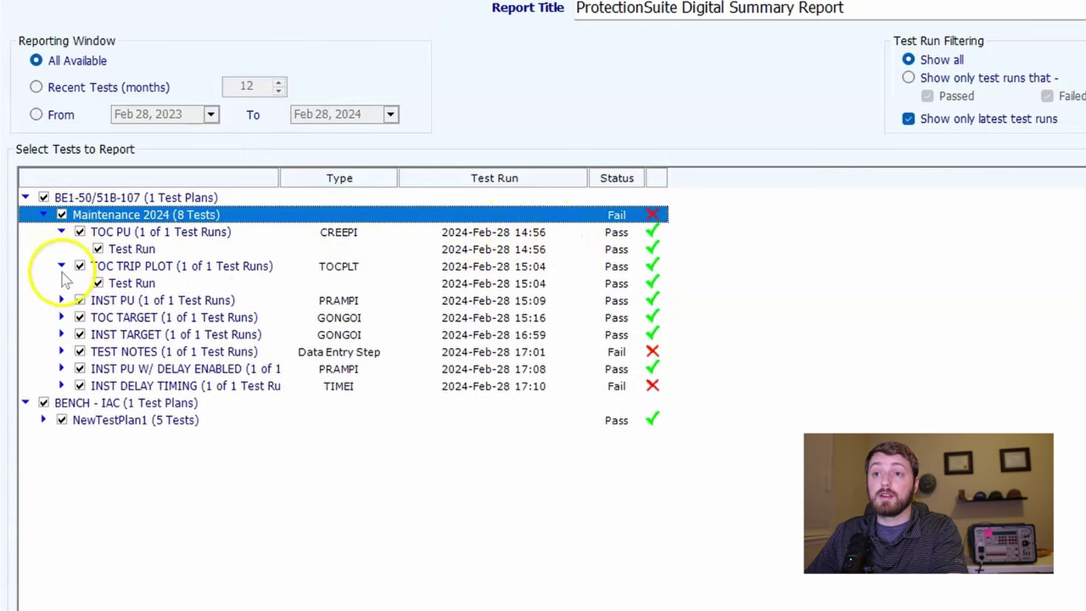
left_click(61, 299)
left_click(61, 334)
left_click(61, 369)
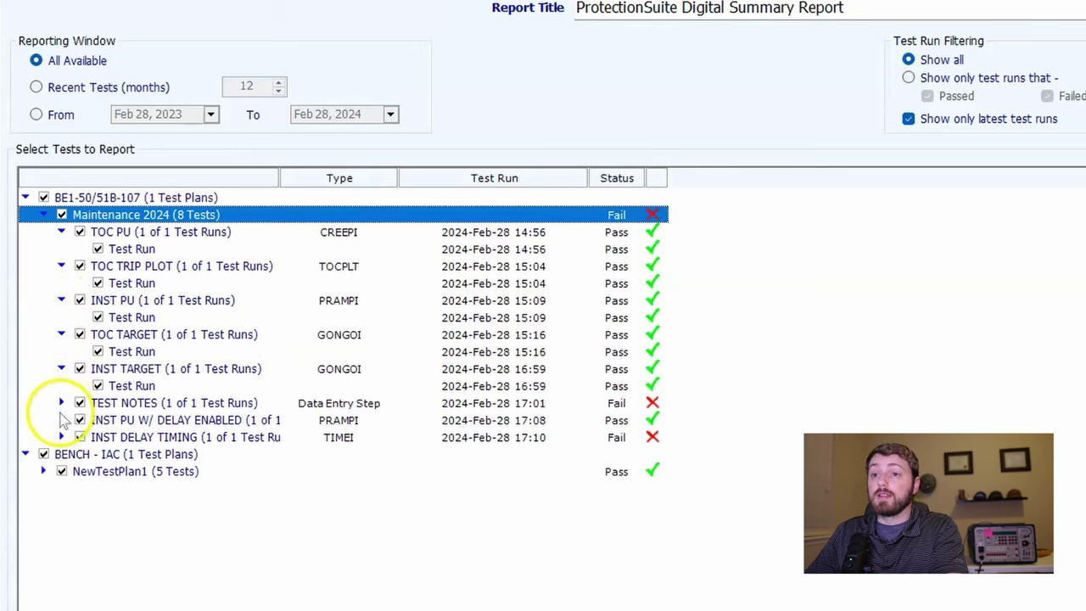
left_click(61, 403)
left_click(61, 437)
left_click(61, 471)
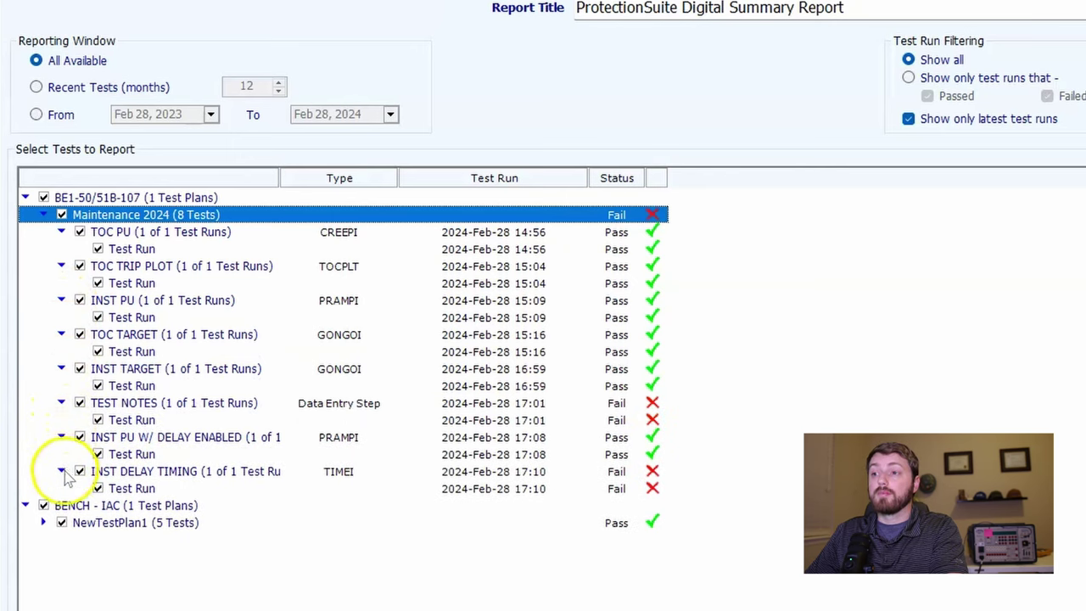
Practise excluding INST DELAY TIMING, INST PU W/ DELAY ENABLED and TEST NOTES from the report and including them again
left_click(80, 471)
left_click(79, 438)
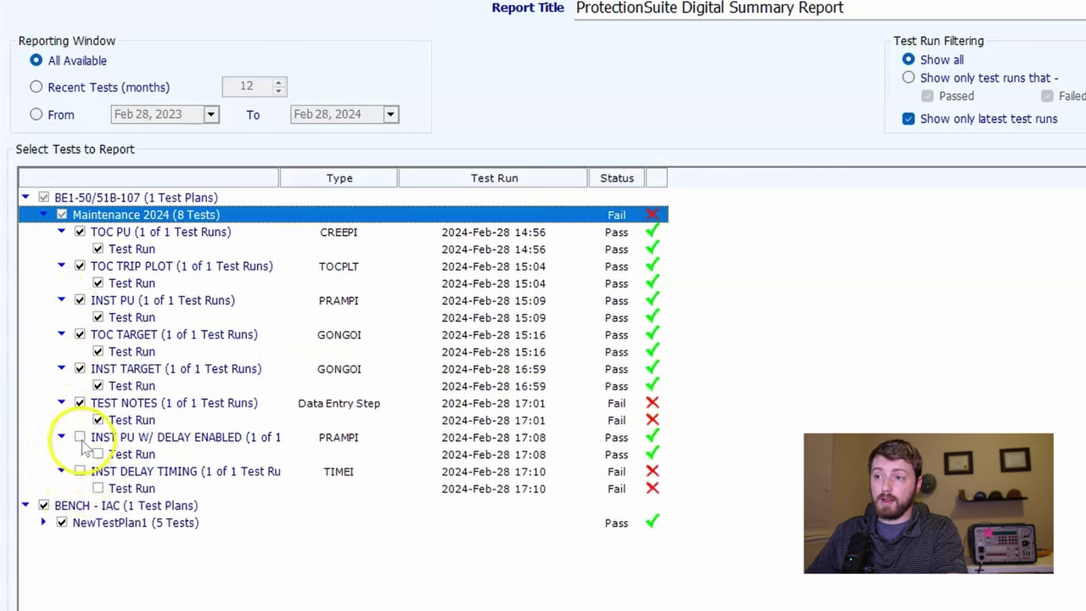
left_click(80, 403)
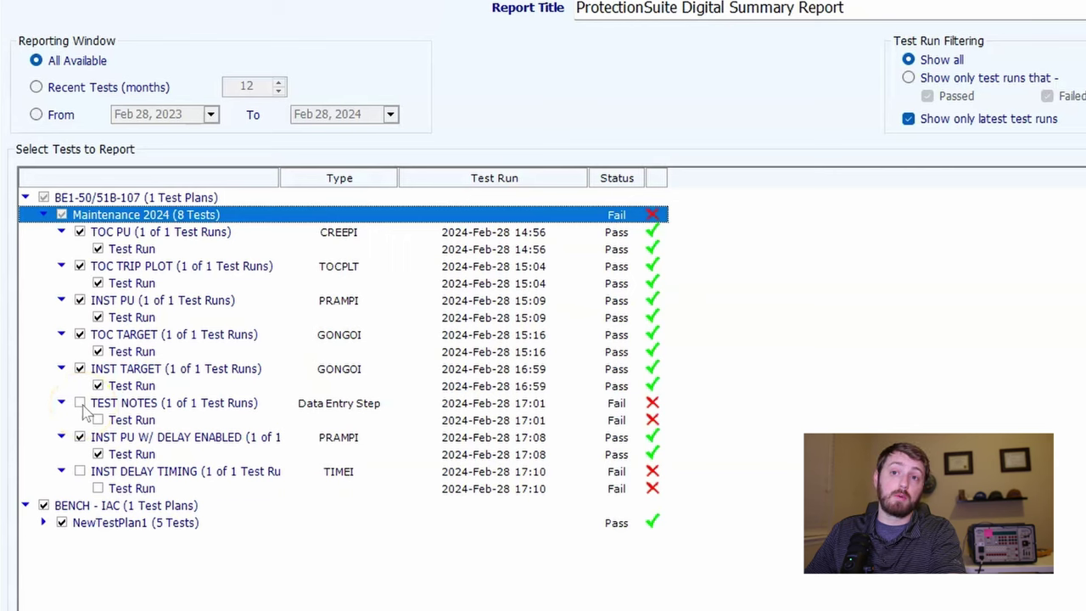
left_click(80, 471)
Expand the tests of NewTestPlan1 and collapse both relays in the list of tests to report
left_click(43, 523)
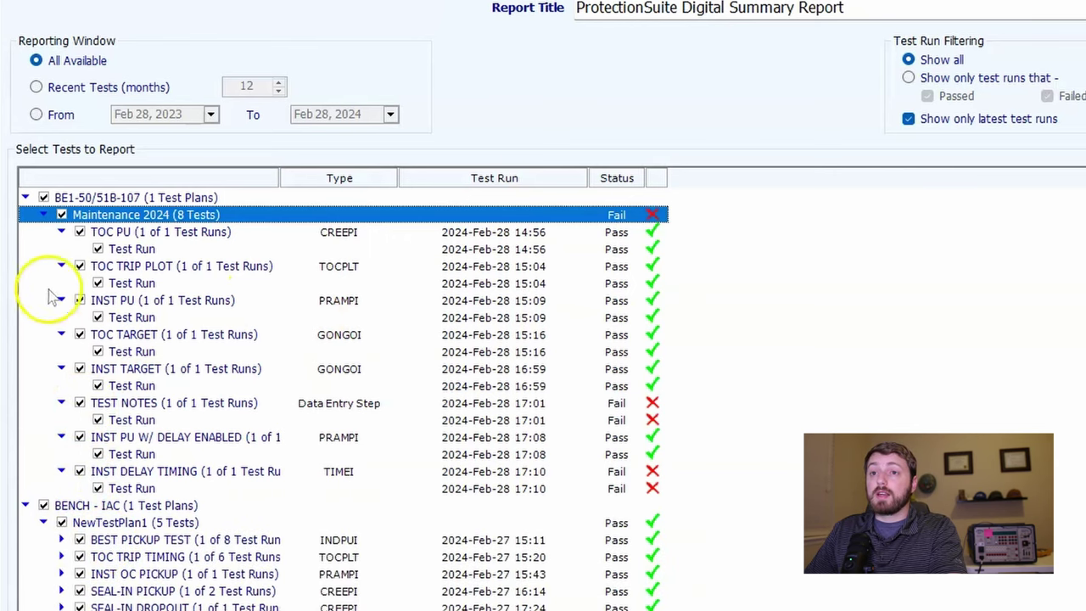
left_click(26, 197)
left_click(26, 215)
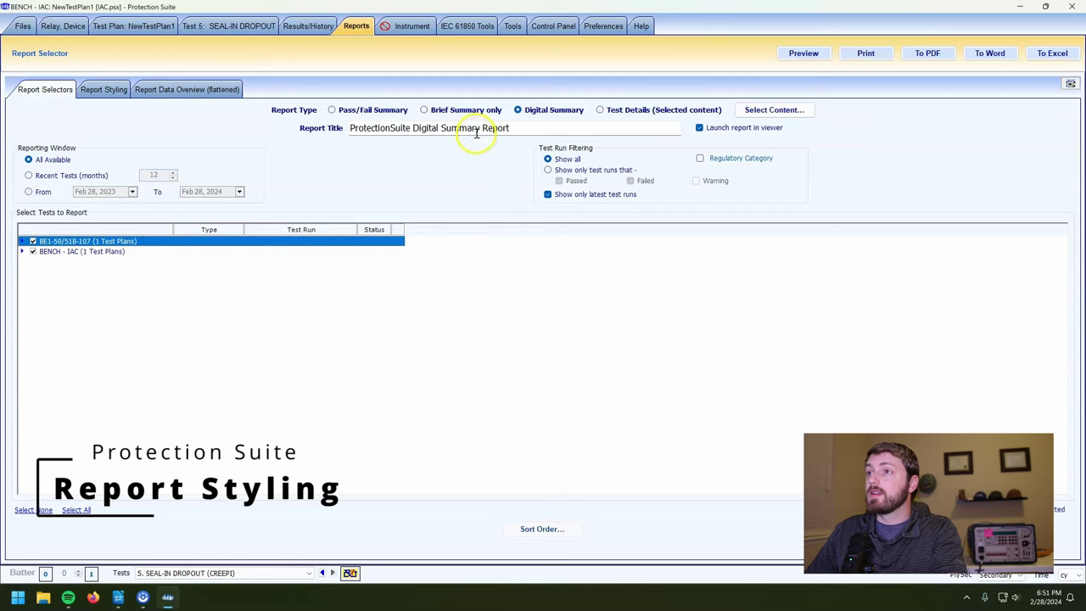
Try the Pass/Fail Summary report type, choose Test Details (Selected content) instead, and open its content selection
left_click(332, 110)
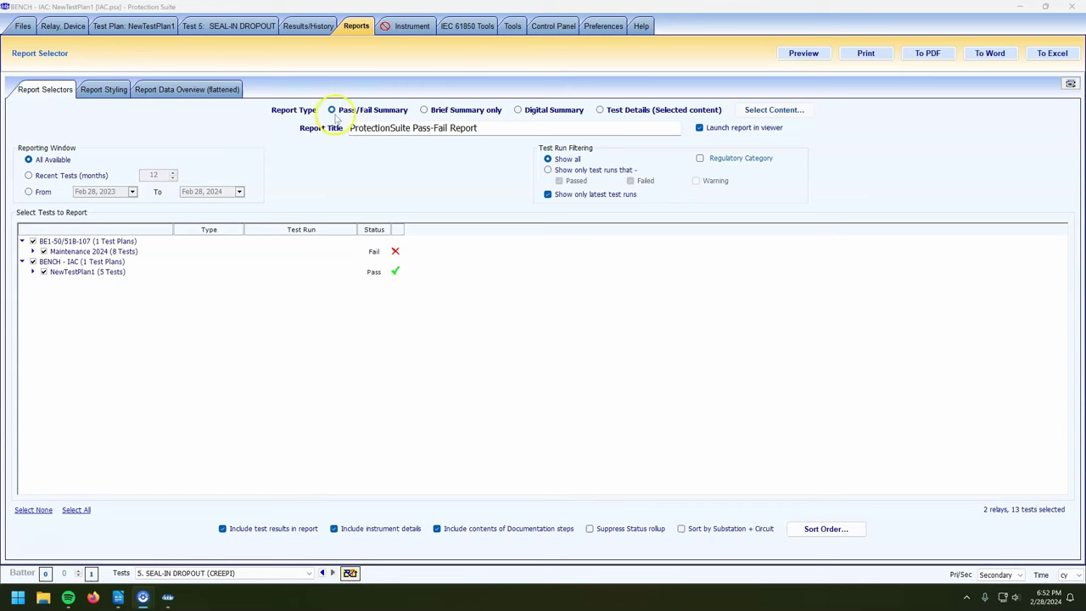
left_click(601, 110)
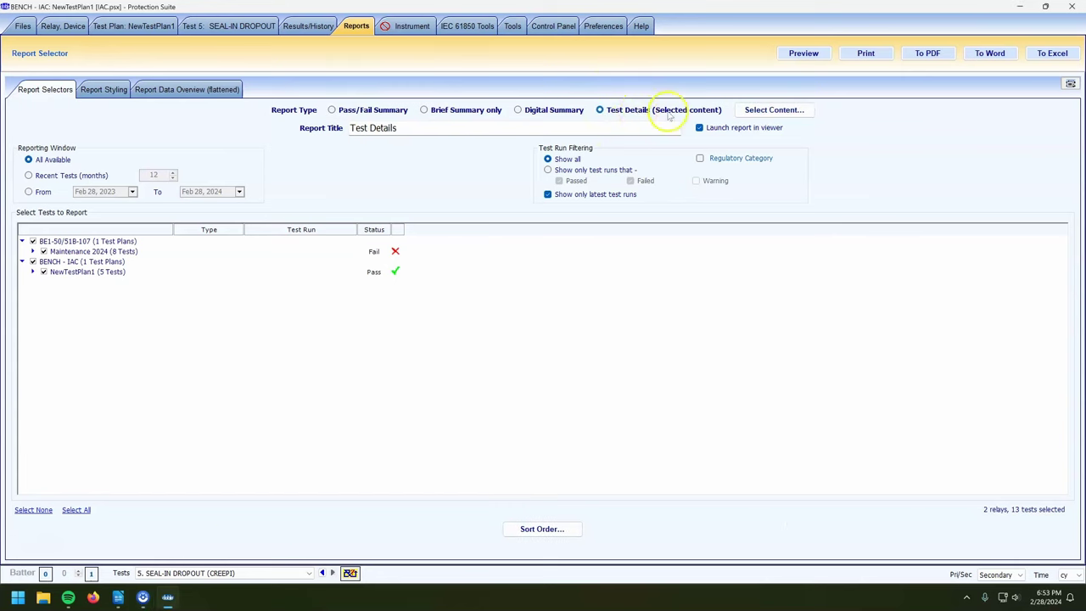
left_click(764, 117)
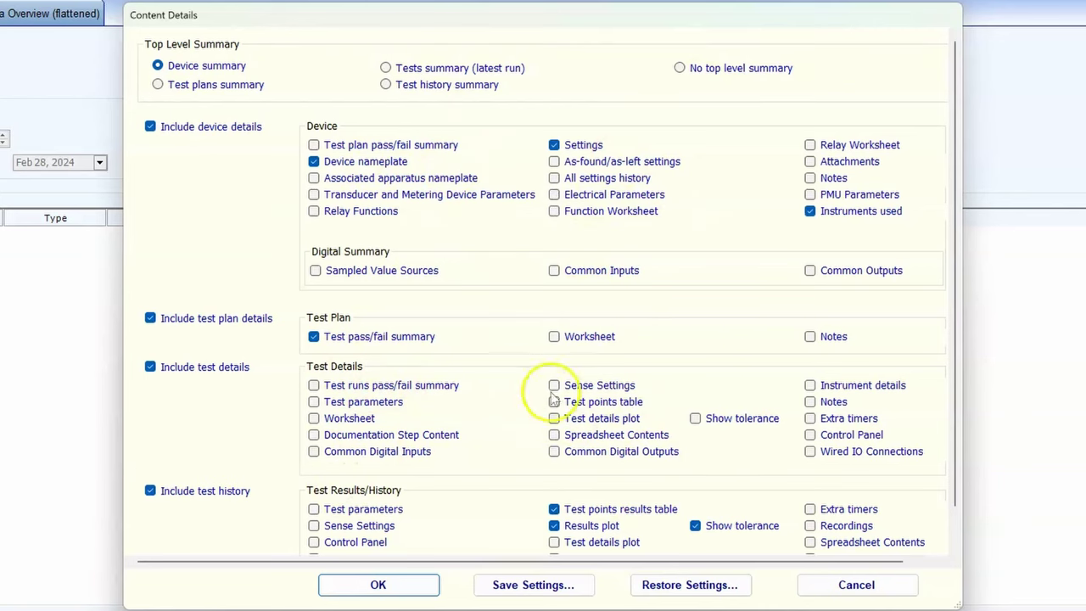
scroll(509, 388, "down", 1)
scroll(526, 390, "up", 1)
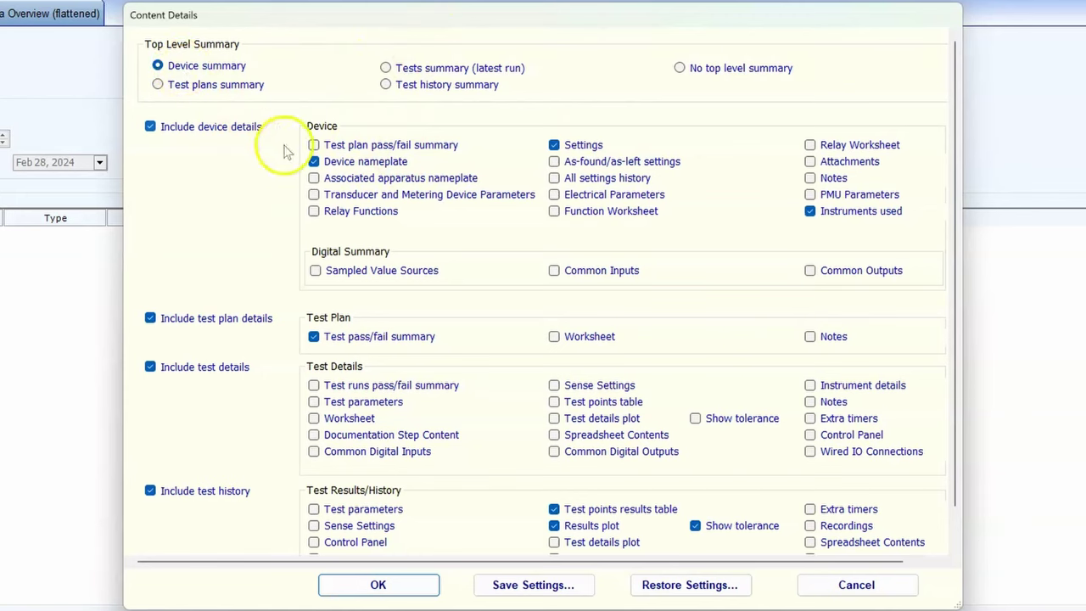
Try excluding test history, test details and test plan details from the report content, and include all three again
left_click(166, 492)
left_click(204, 375)
left_click(206, 318)
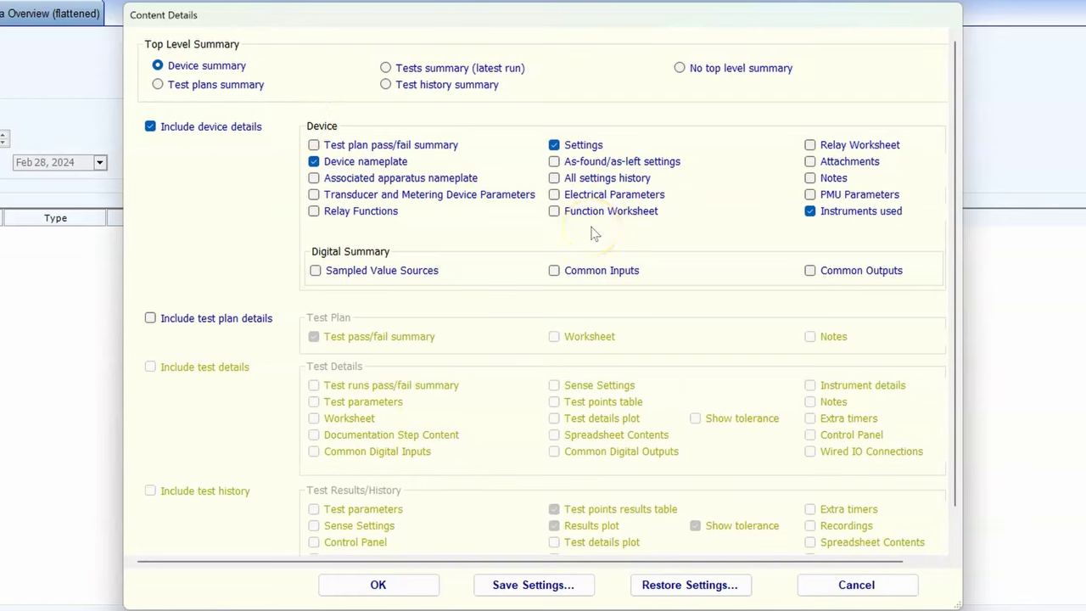
left_click(219, 318)
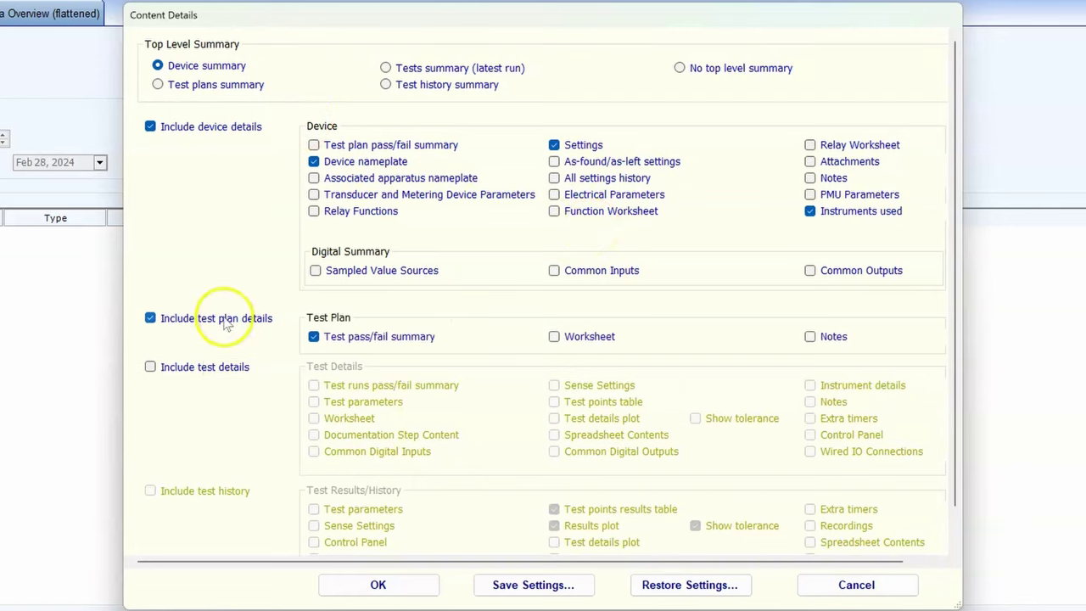
left_click(206, 366)
left_click(212, 492)
Review and accept the report content options, and set the report title to Bench Tested Relays
scroll(594, 513, "down", 1)
scroll(594, 514, "up", 1)
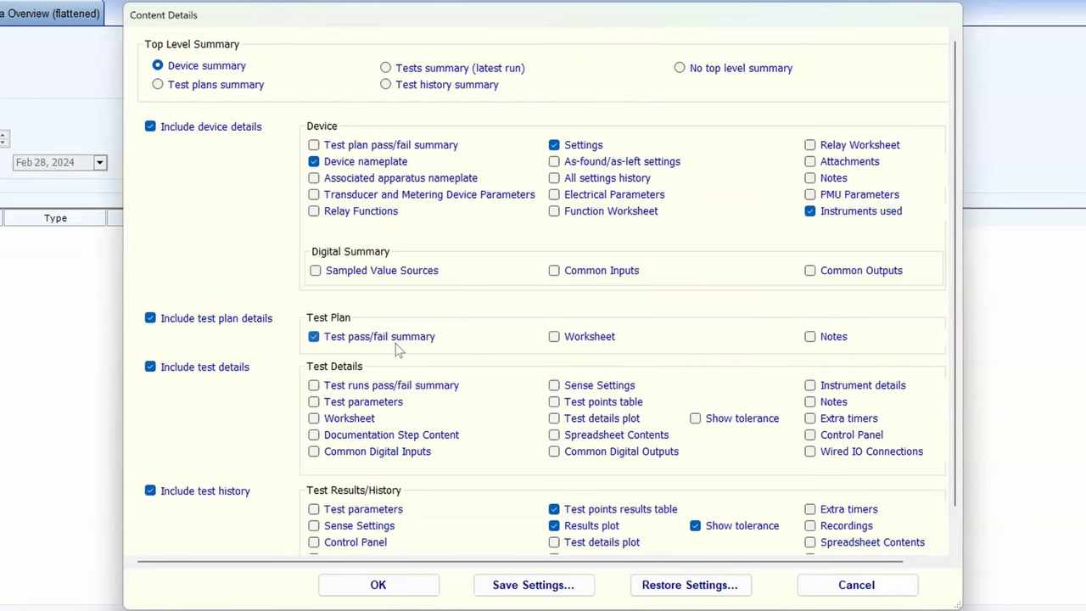
scroll(399, 350, "down", 1)
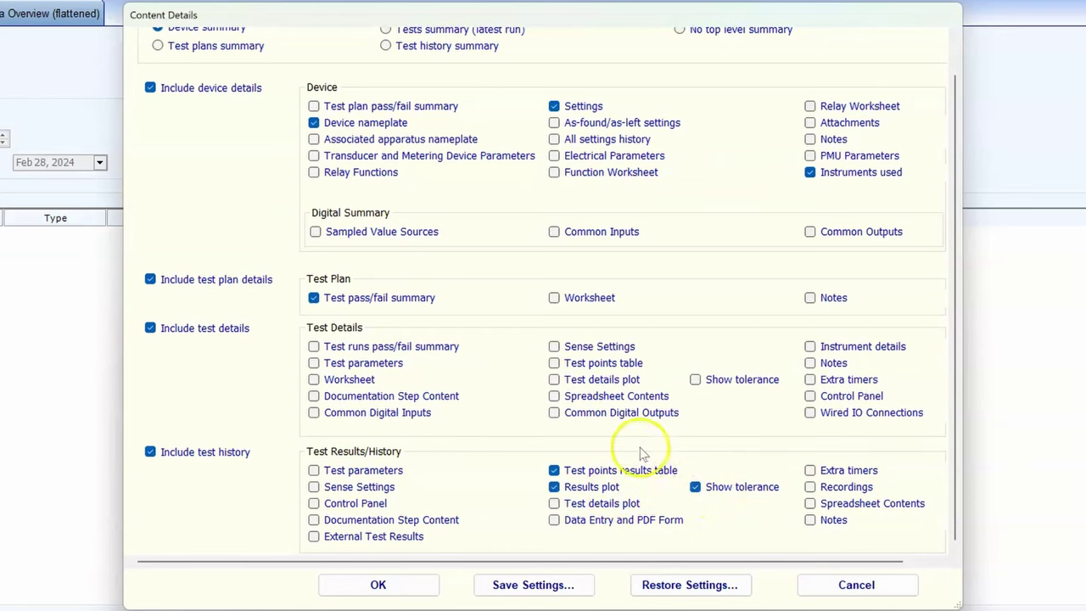
scroll(669, 502, "up", 1)
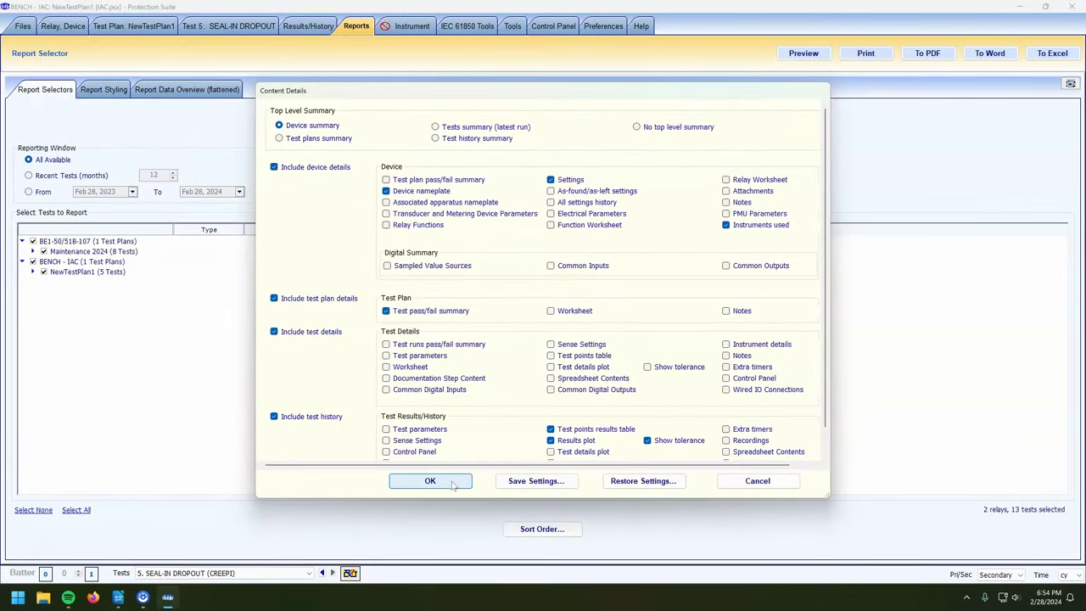
left_click(431, 481)
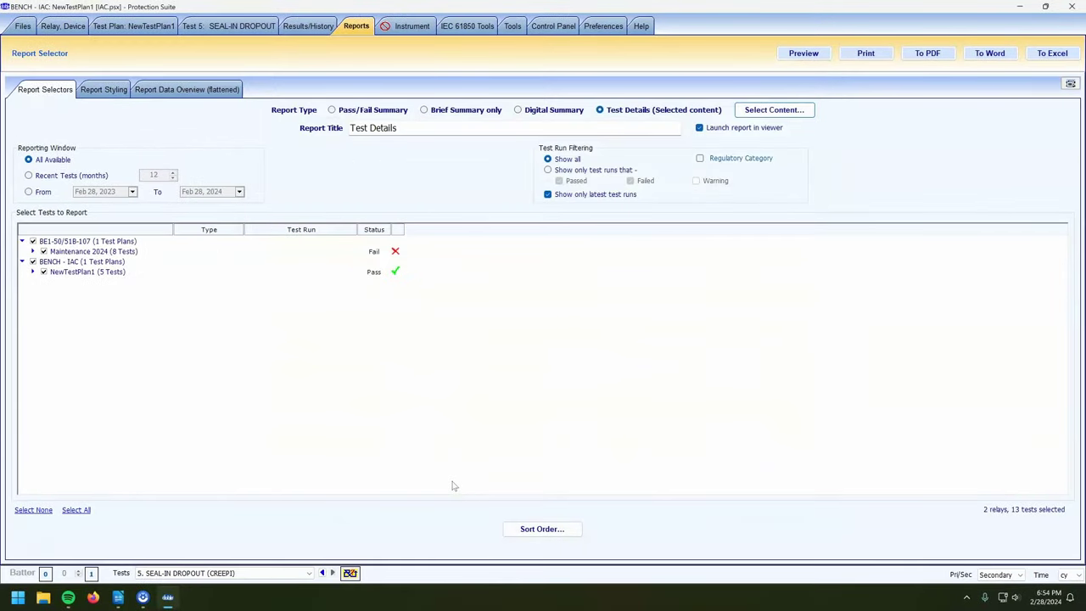
left_click_drag(396, 127, 169, 129)
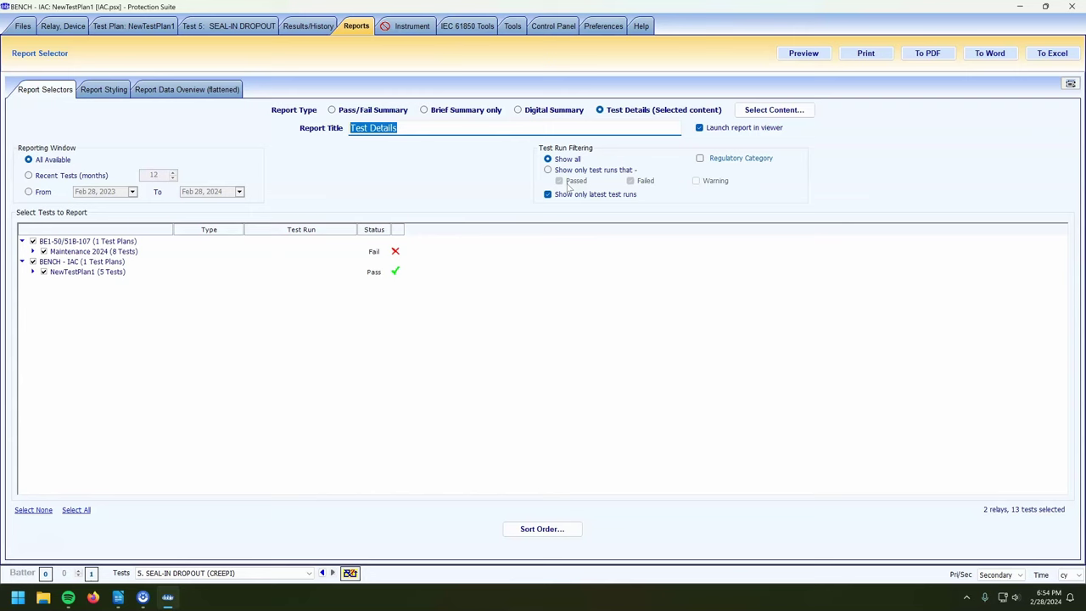
type("Bench")
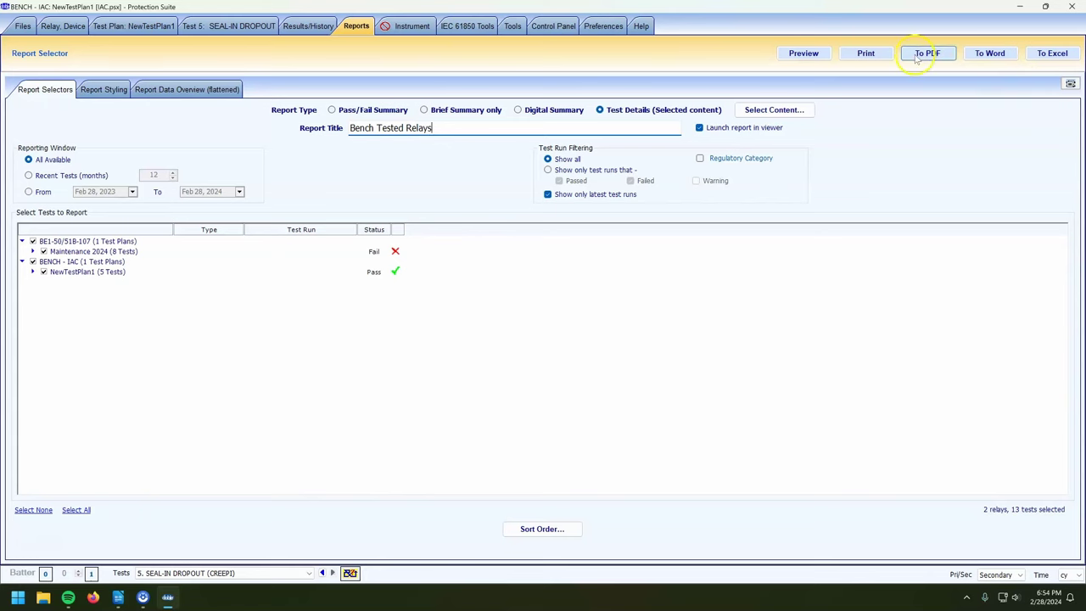
Set the report styling's icon to the logo image from the Info, Intro, Logos, Etc folder of Testing Tech Tips
left_click(105, 89)
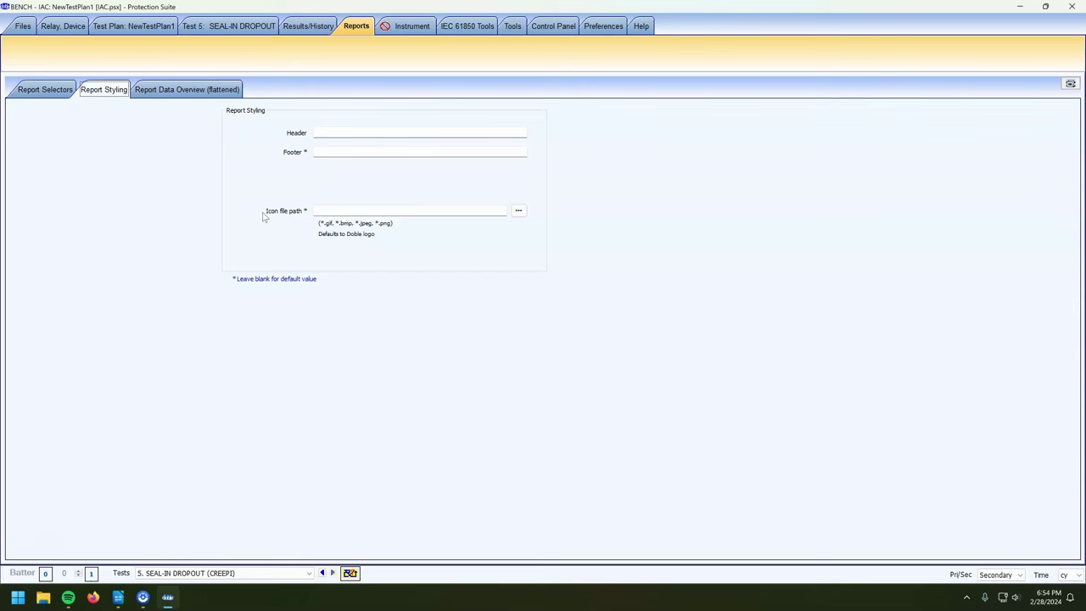
left_click(518, 211)
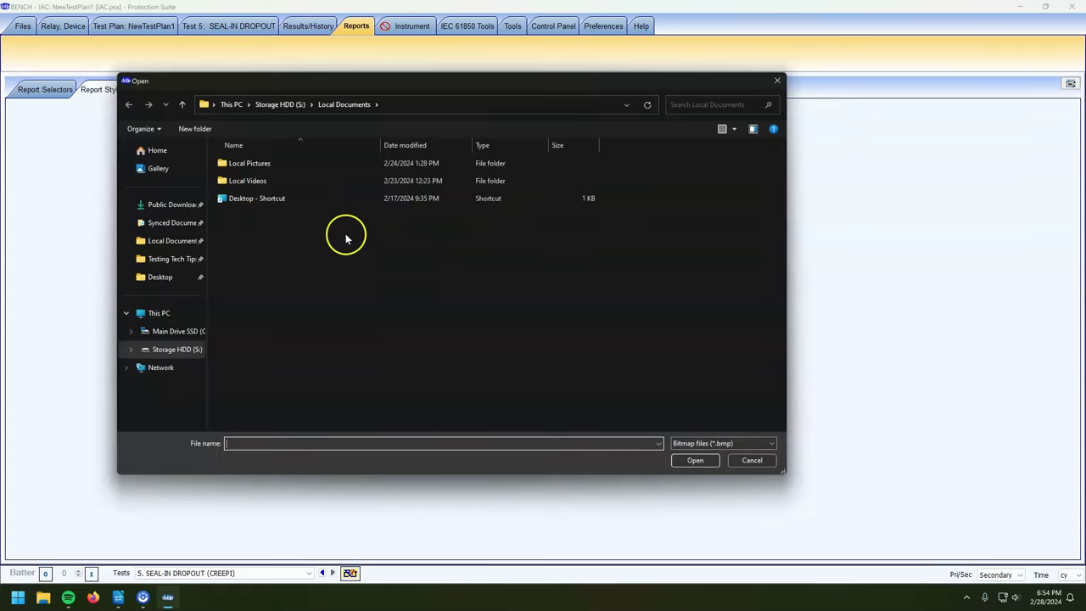
left_click(174, 257)
double_click(299, 216)
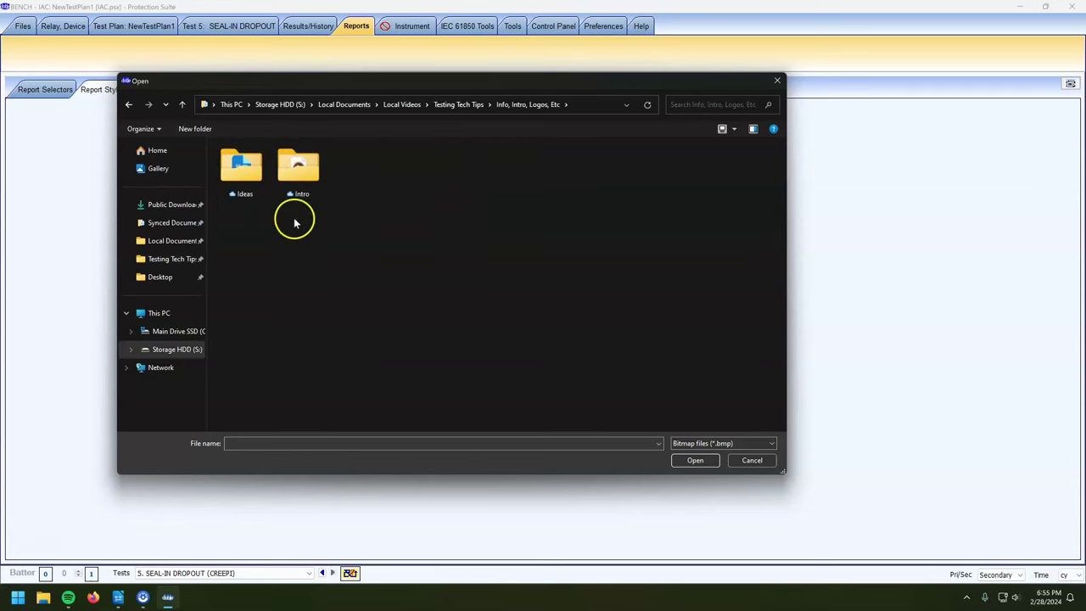
left_click(703, 443)
left_click(710, 464)
left_click(598, 180)
left_click(698, 460)
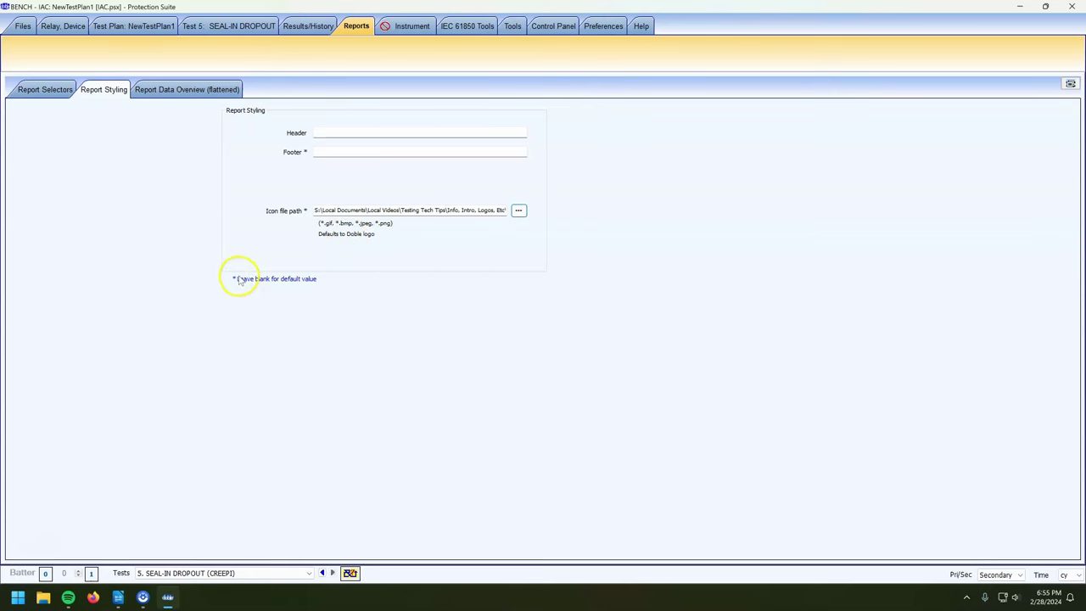
Export the selected tests to PDF as Bench Tested Relays Report in the Testing Tech Tips folder
left_click(32, 90)
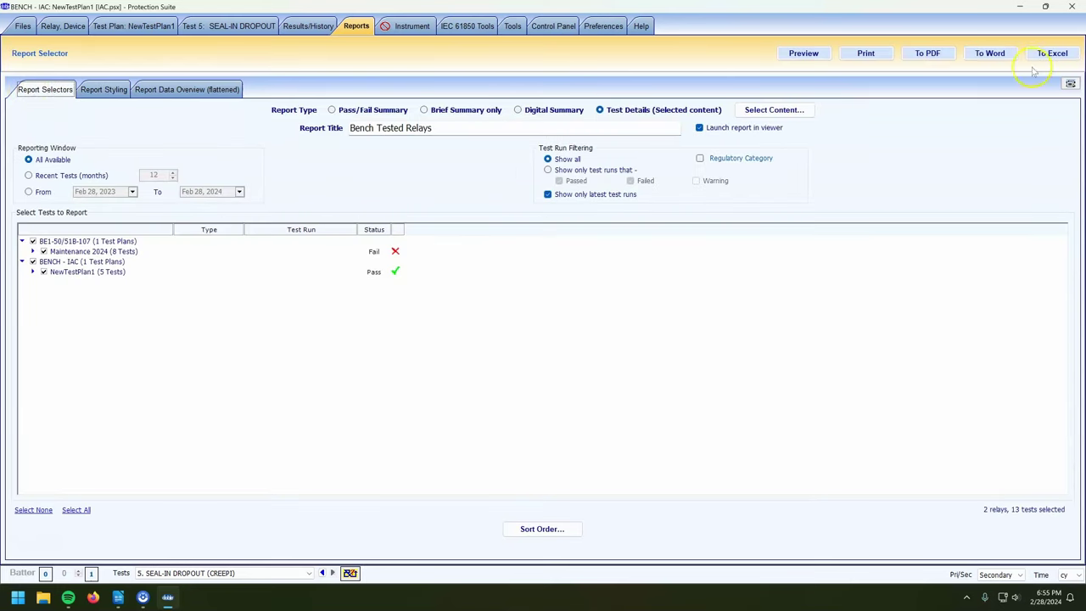
left_click(926, 53)
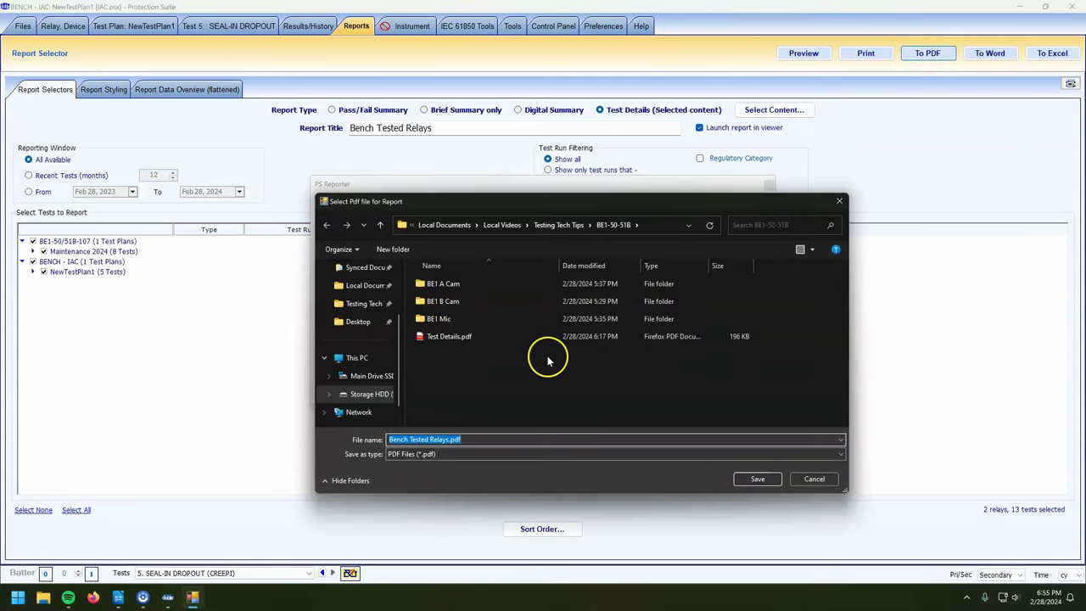
left_click(541, 227)
type("Se")
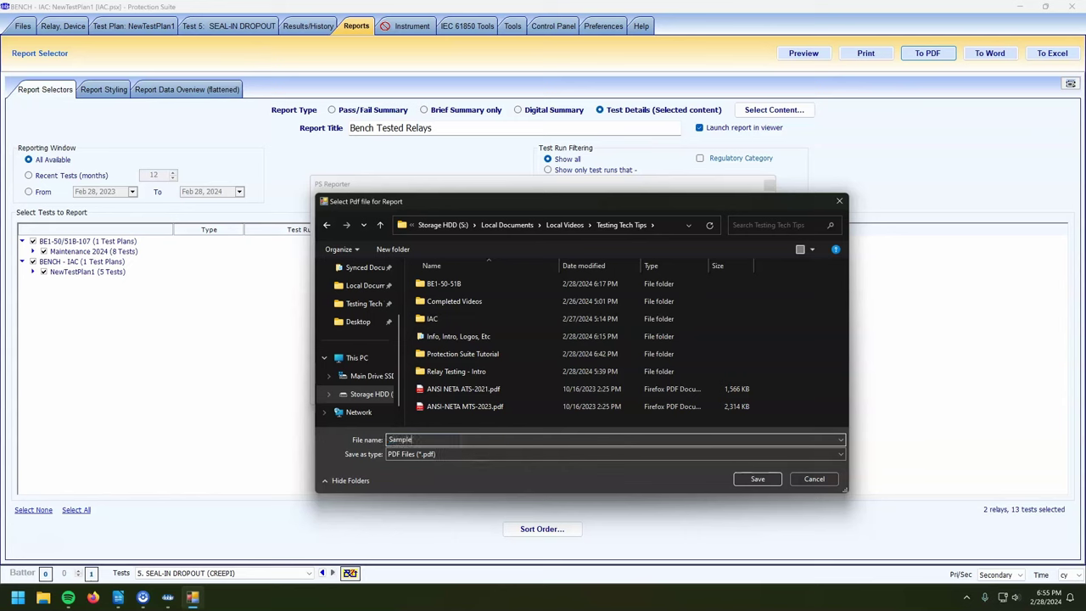
type("Bench Tested Relays Report")
key("Return")
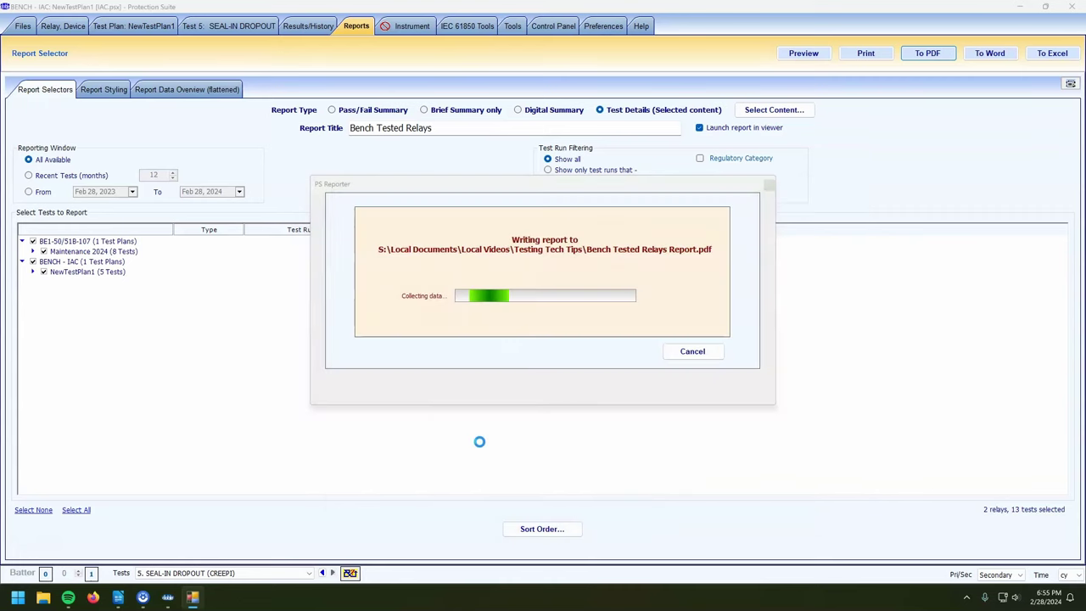
Open the Testing Tech Tips folder in File Explorer and view the exported PDF report in a maximized Firefox window
left_click(44, 598)
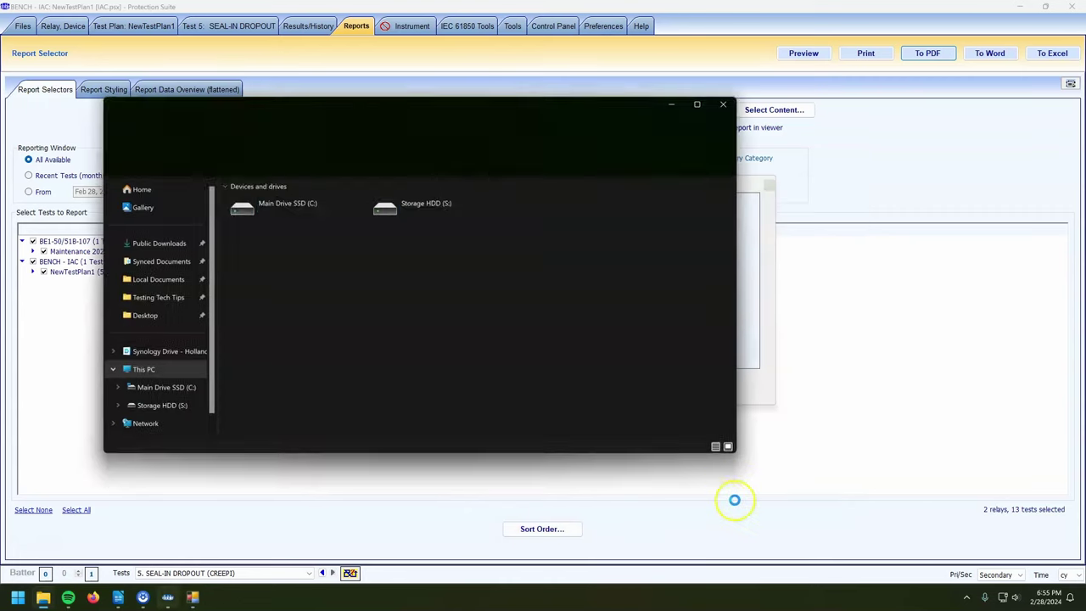
left_click(148, 297)
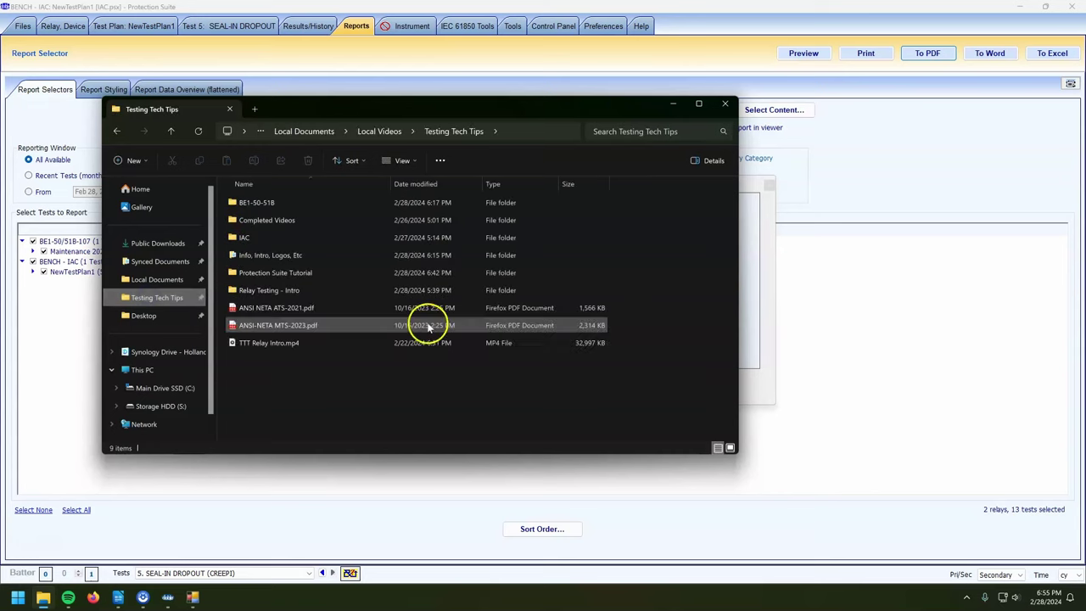
left_click(790, 258)
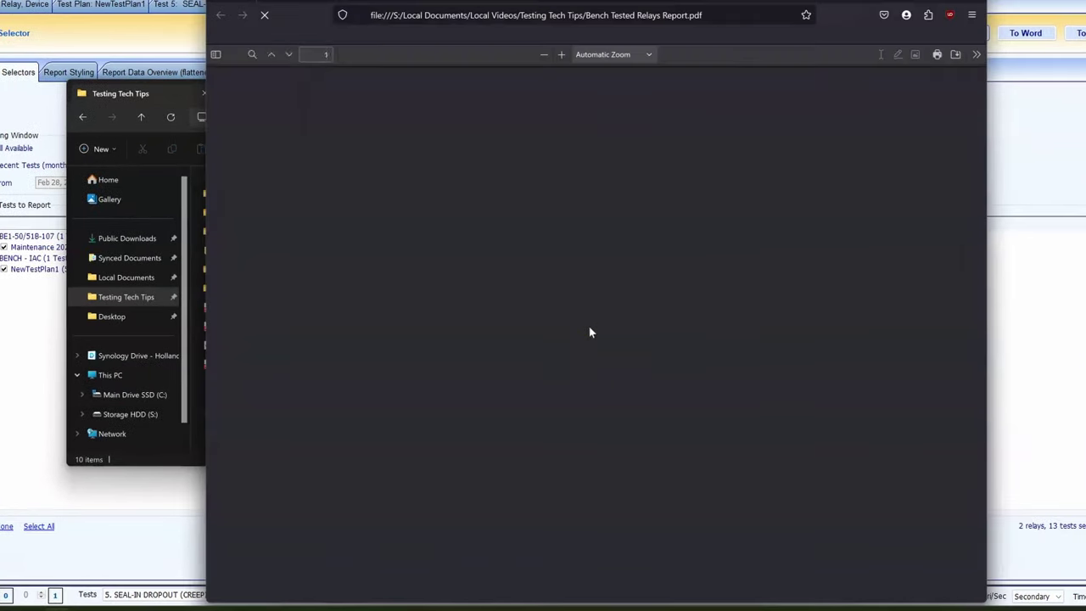
key("super+Up")
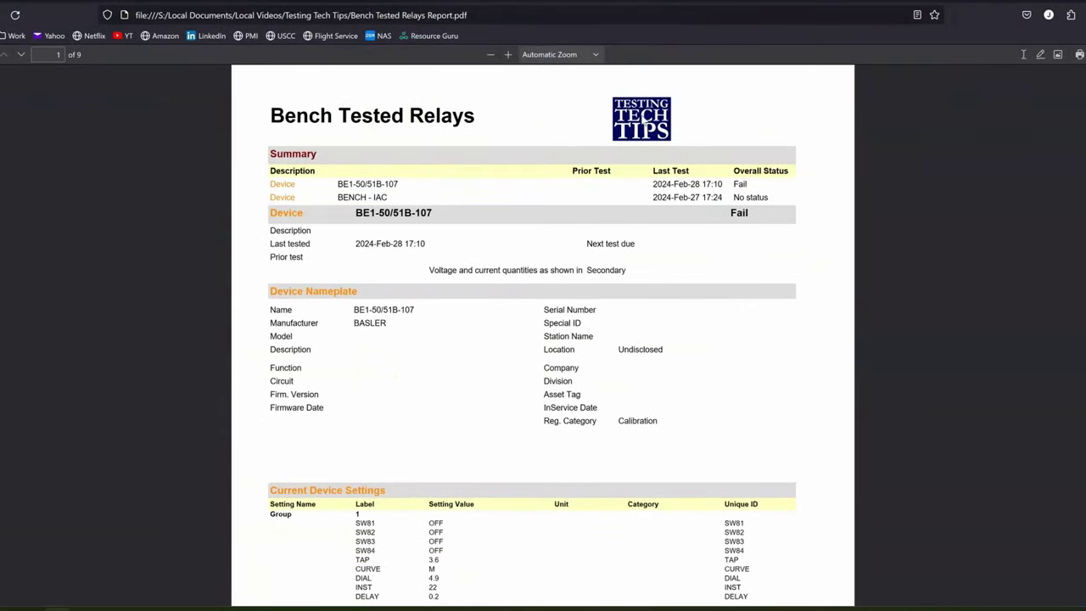
Examine the title, logo, relay summary and BE1-50/51B-107 device status on the PDF report's first page
left_click_drag(276, 121, 483, 118)
left_click(476, 120)
left_click_drag(270, 116, 476, 122)
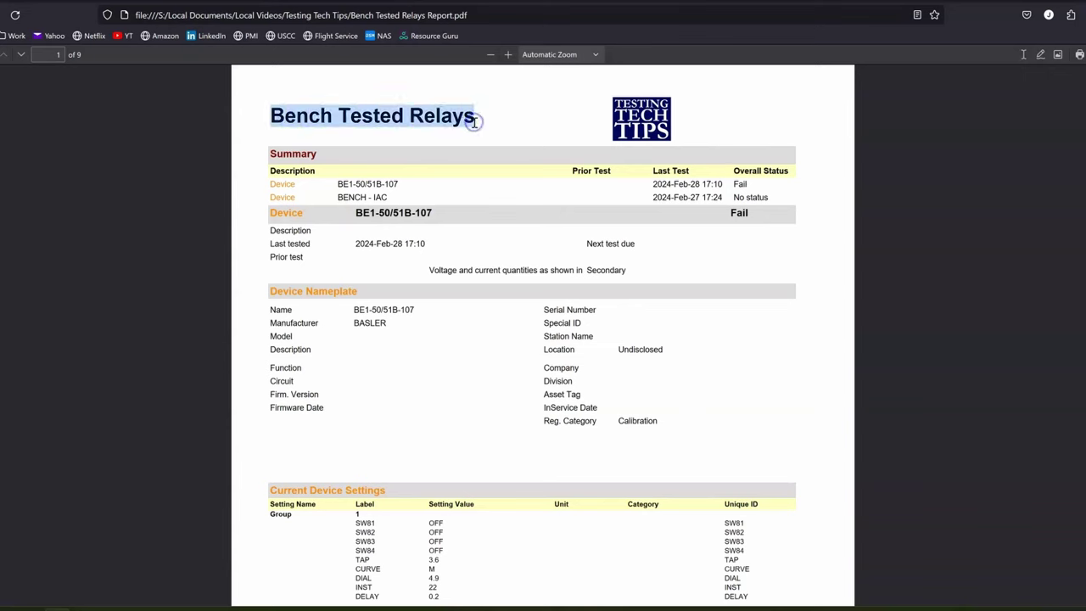
scroll(489, 261, "down", 2)
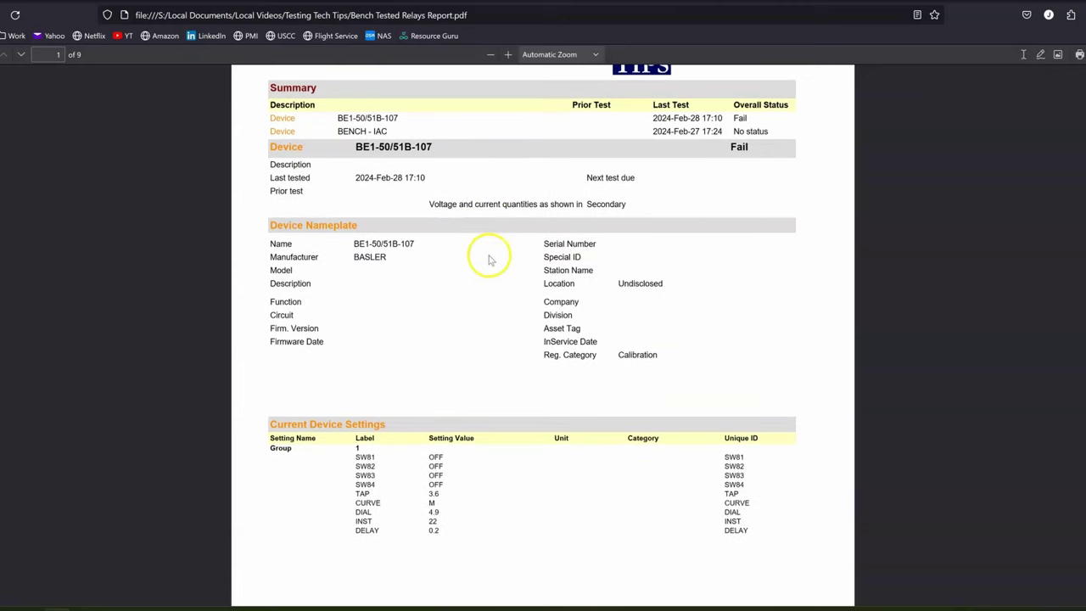
left_click_drag(278, 146, 701, 152)
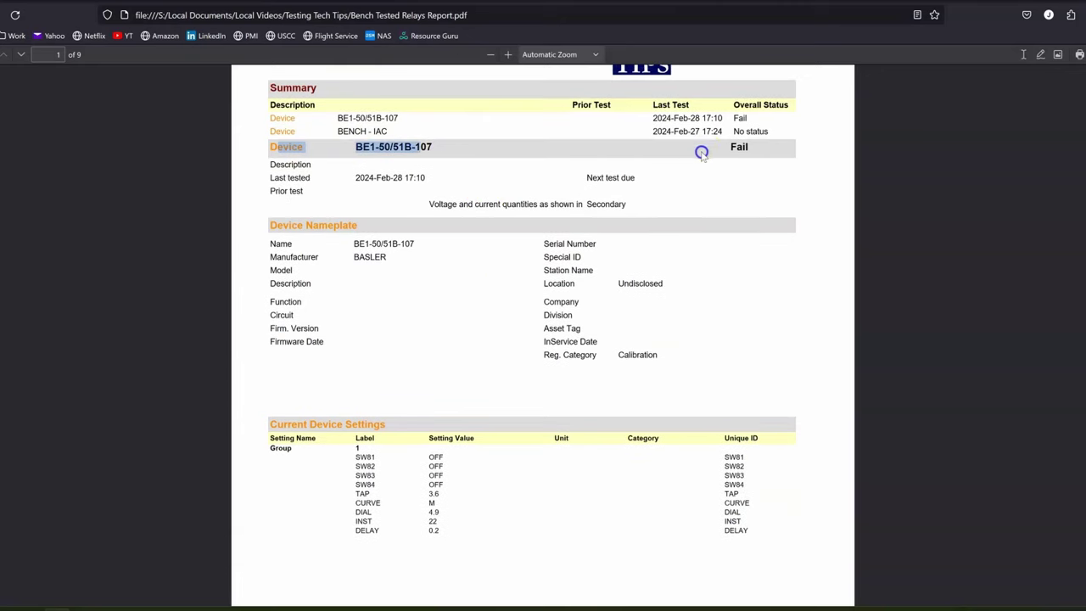
left_click(758, 150)
scroll(759, 150, "up", 2)
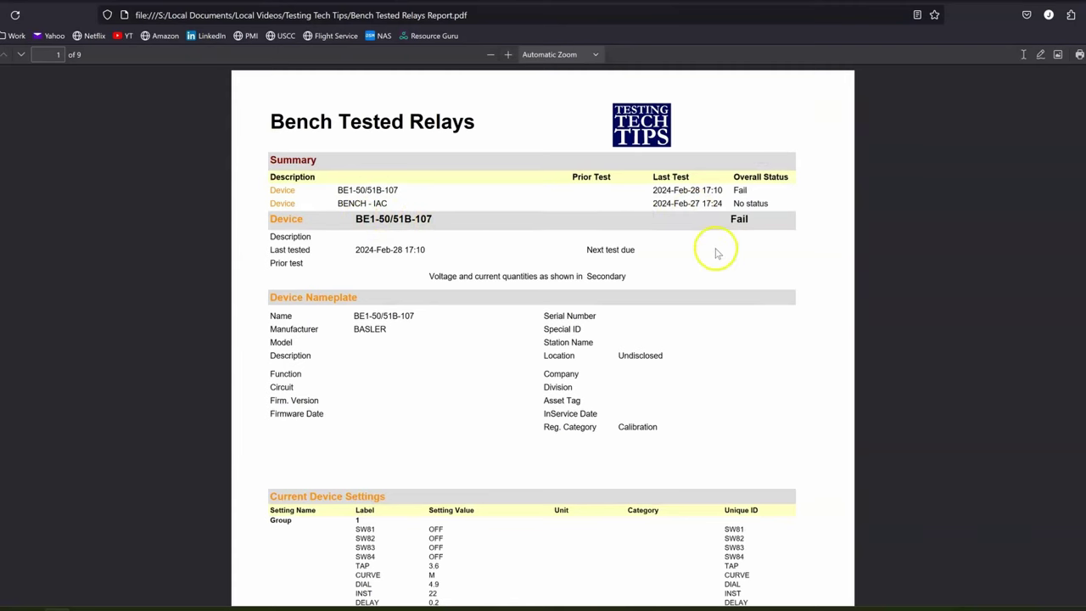
Examine the Maintenance 2024 plan's test summary and the TOC PU result on page 2 of the PDF report
scroll(716, 253, "down", 5)
scroll(718, 255, "down", 8)
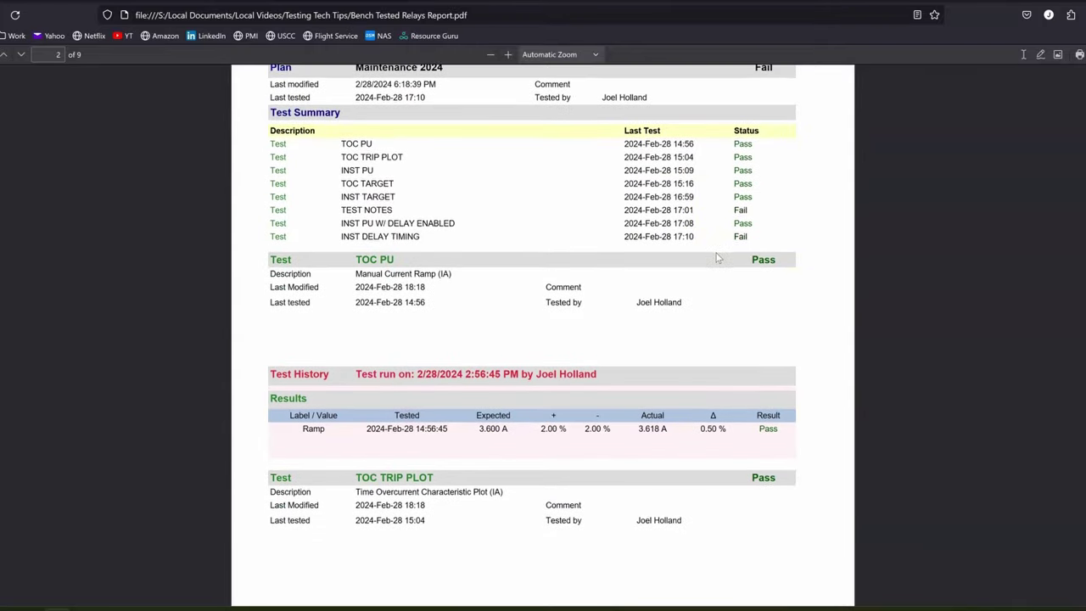
scroll(718, 257, "up", 1)
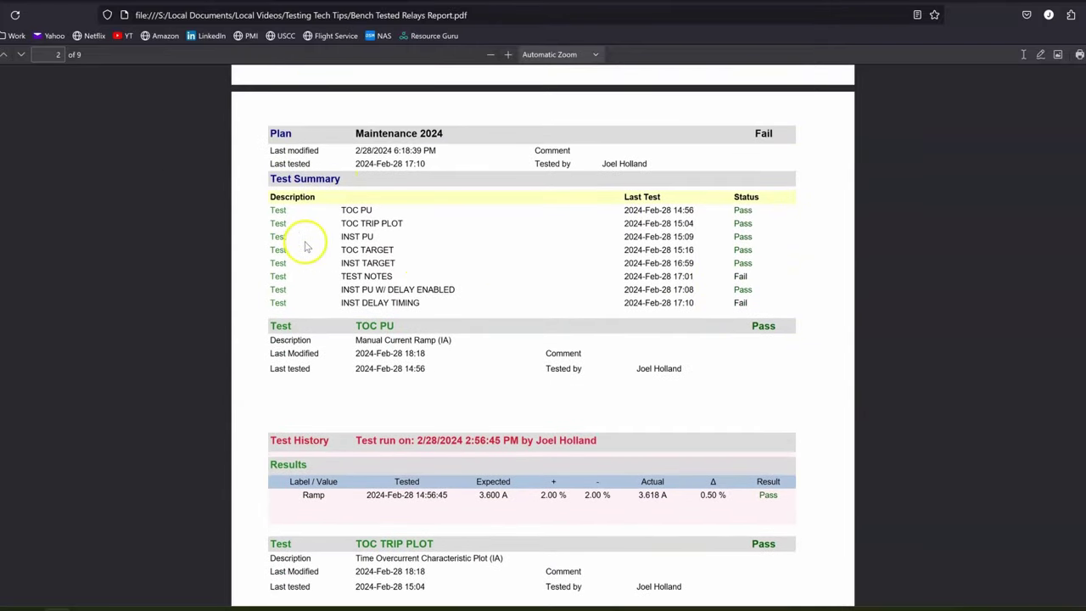
left_click_drag(275, 177, 429, 197)
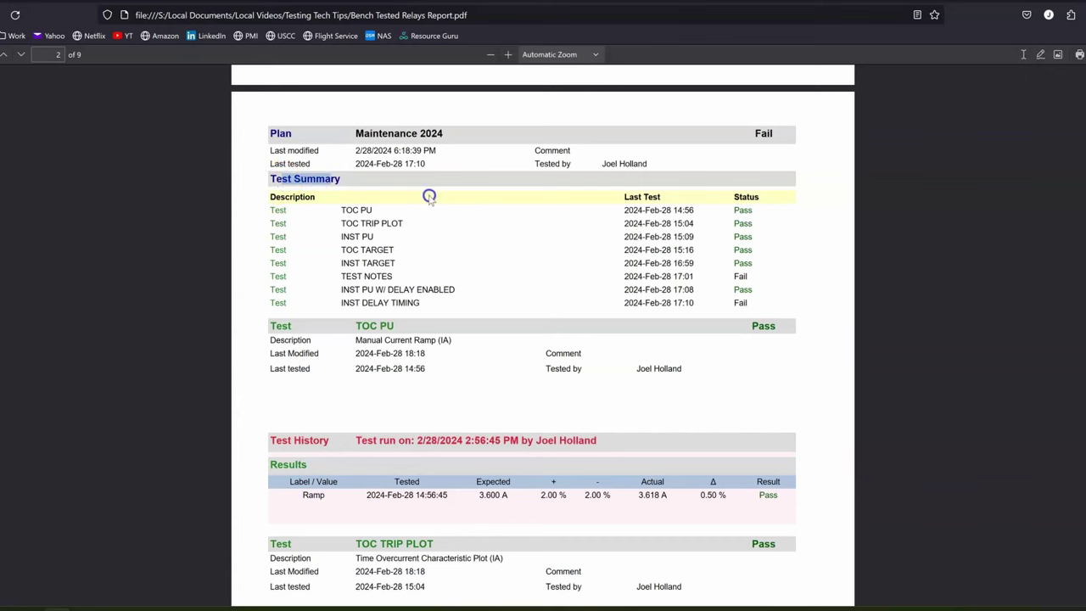
left_click(430, 196)
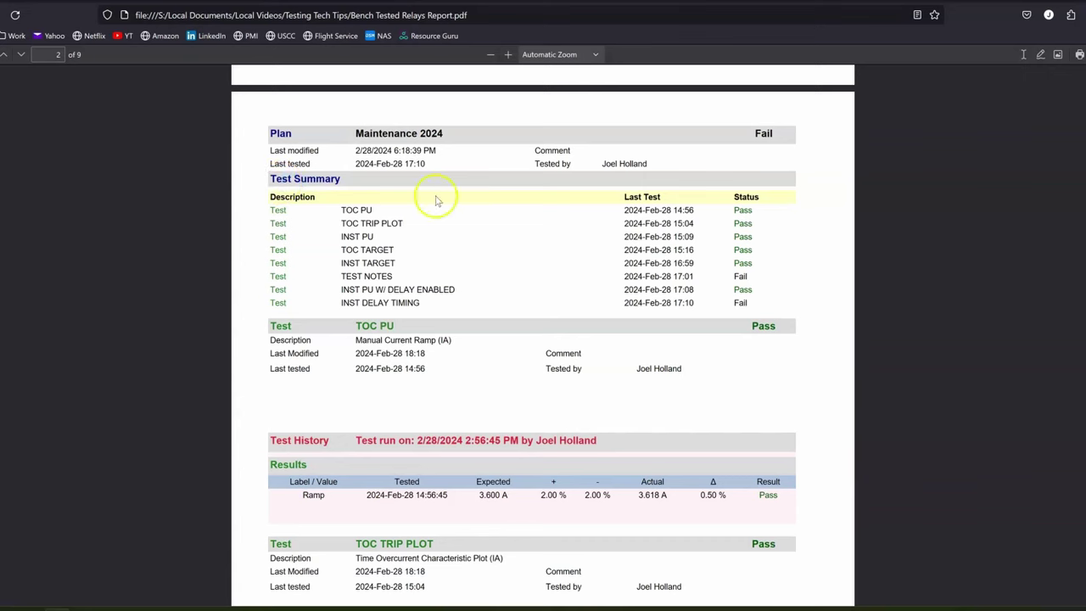
left_click_drag(752, 283, 419, 291)
left_click(421, 290)
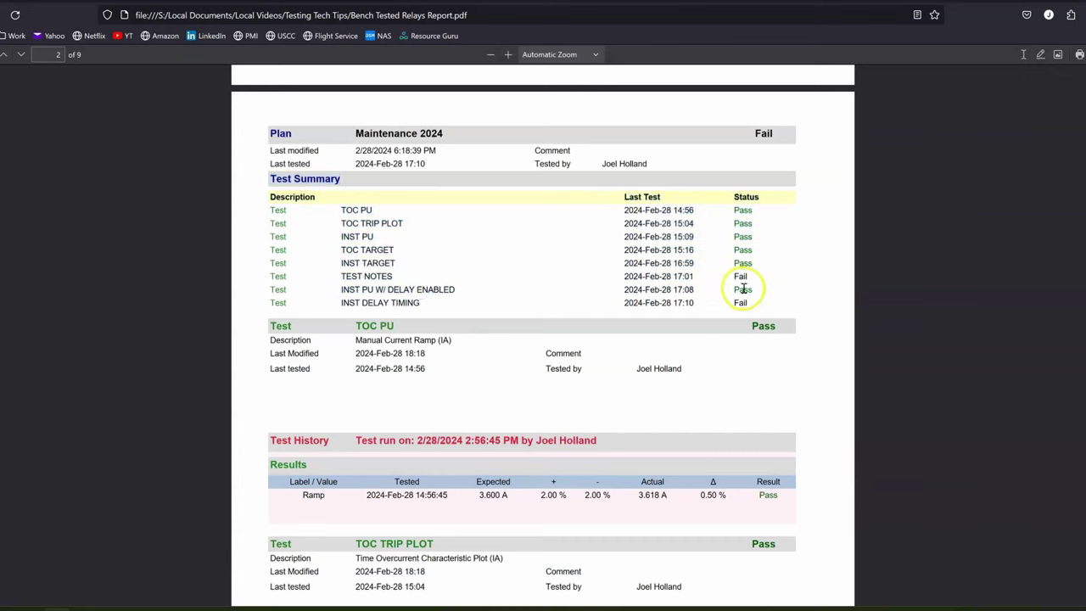
left_click(745, 303)
scroll(747, 305, "down", 1)
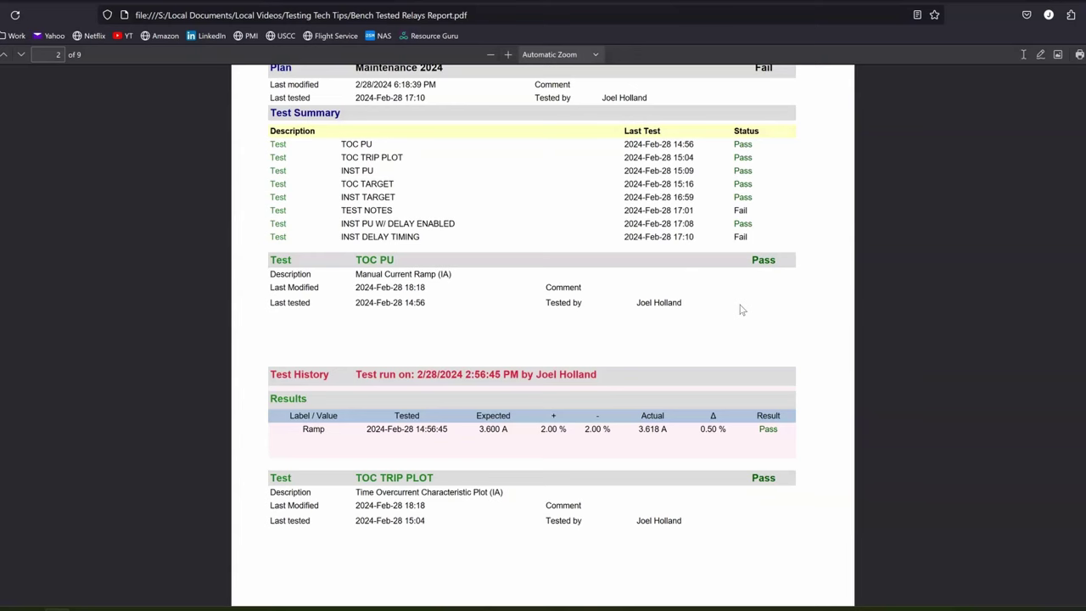
scroll(568, 320, "down", 1)
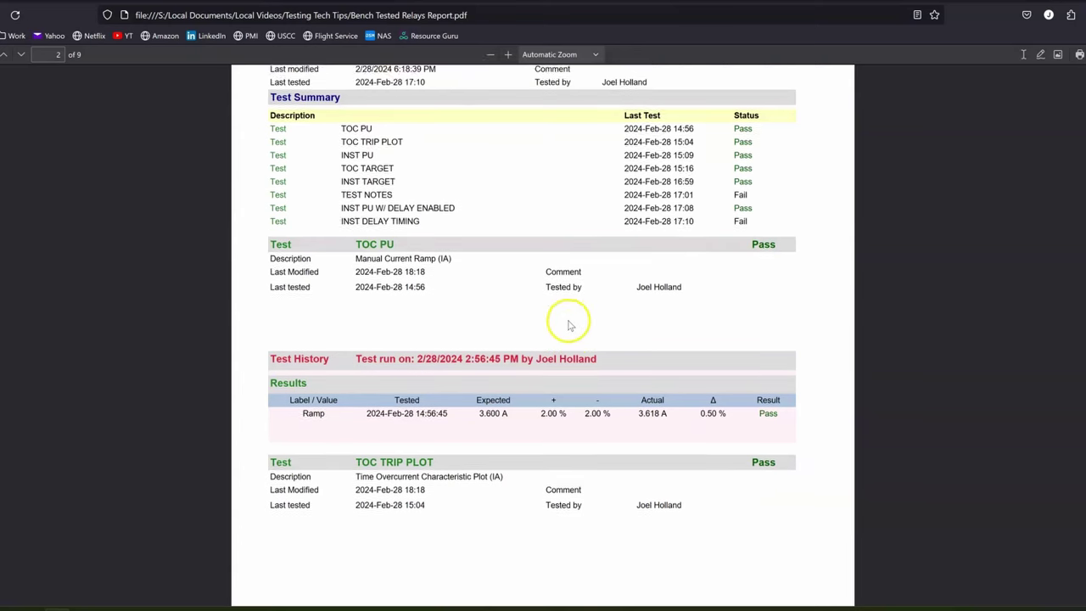
Examine the TOC TRIP PLOT results and result plot on page 3, and continue through the following pages
scroll(568, 322, "down", 10)
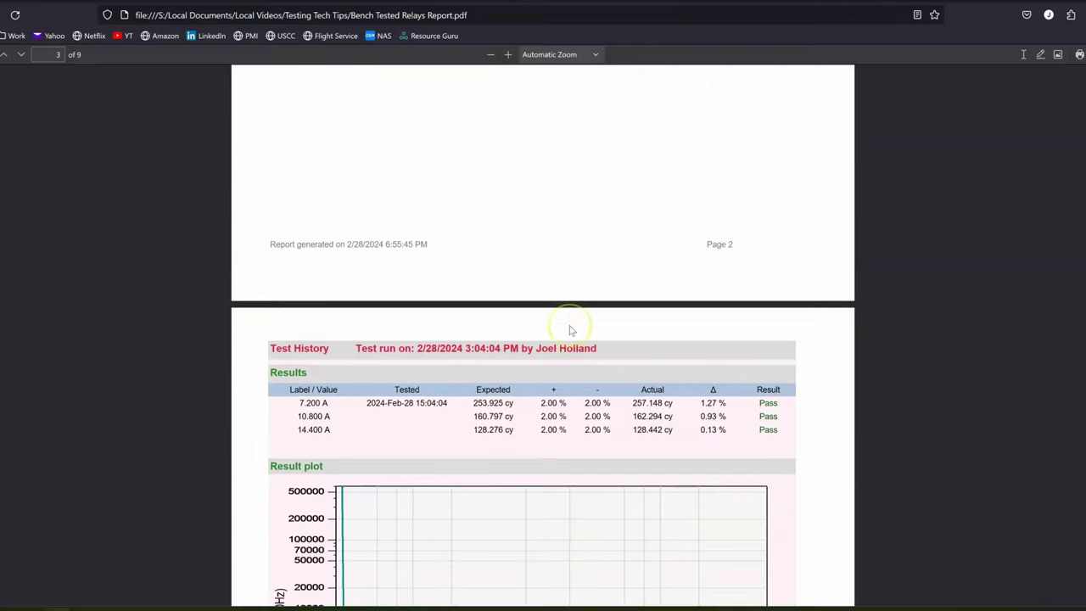
scroll(570, 331, "up", 1)
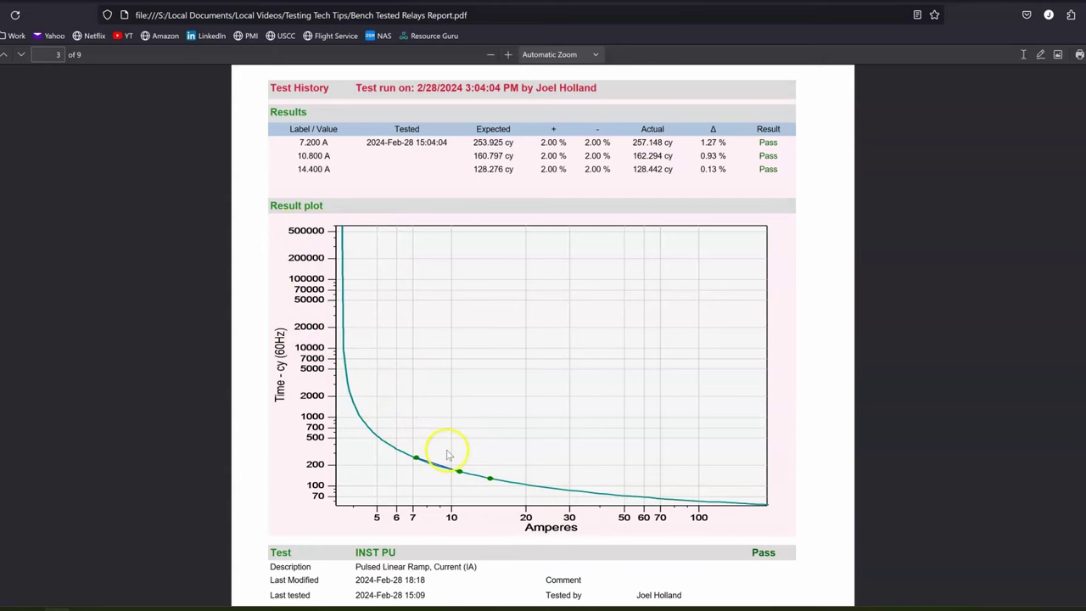
scroll(450, 467, "down", 7)
scroll(453, 481, "down", 5)
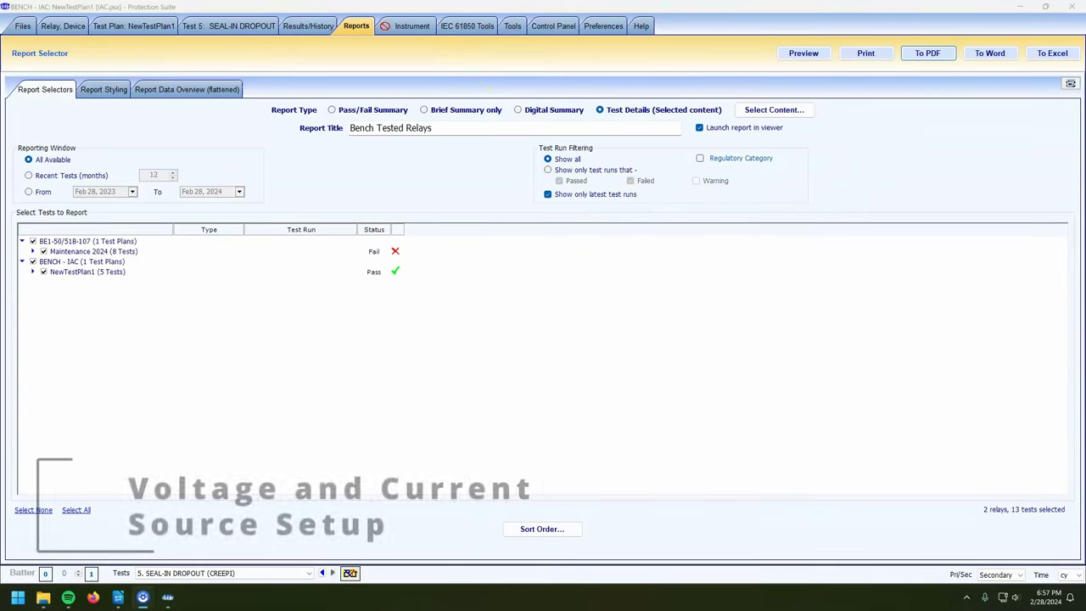
Switch to Protection Suite and set the Control Panel's conventional sources configuration to 4 Voltages and 4 Currents
left_click(501, 274)
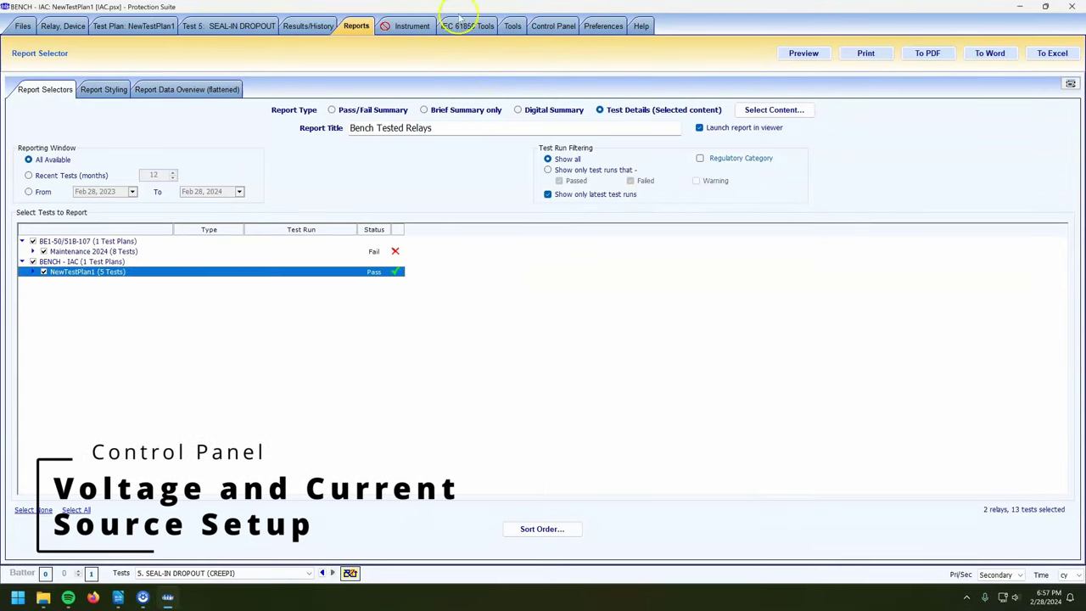
left_click(543, 26)
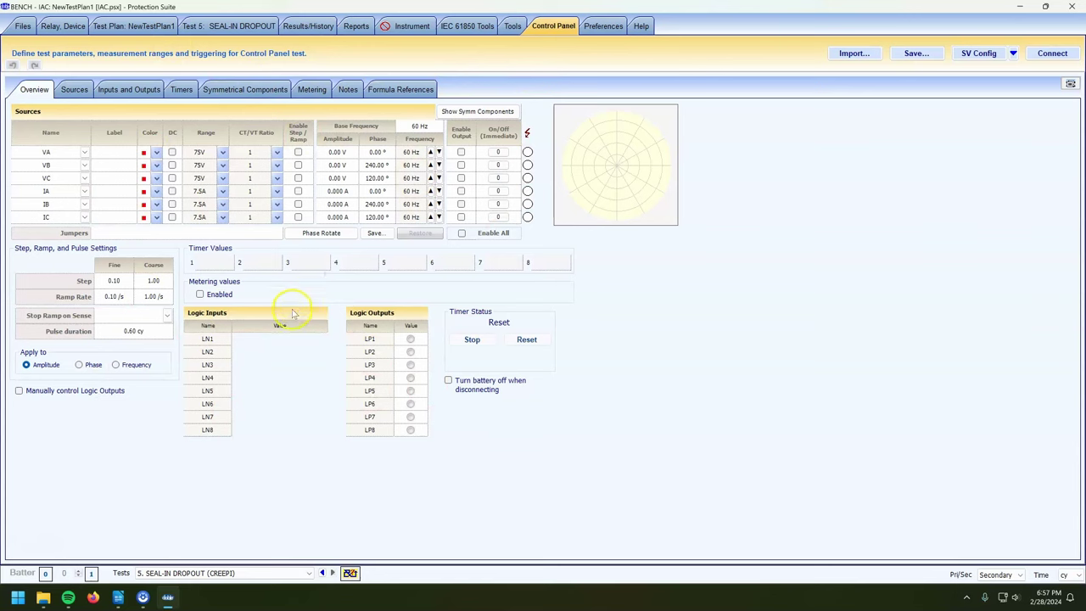
left_click(76, 90)
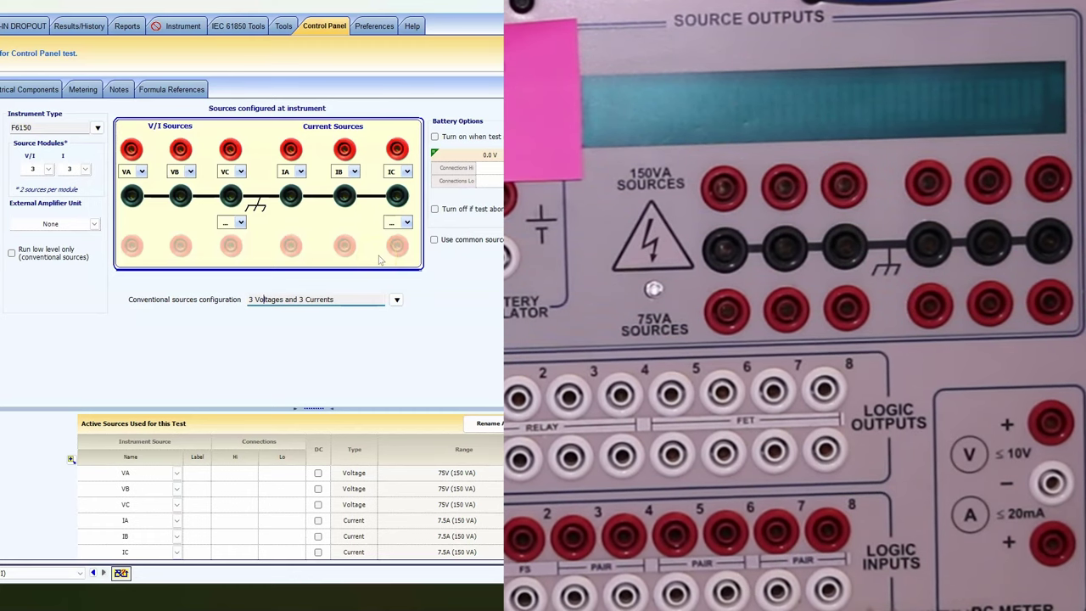
left_click_drag(412, 406, 417, 359)
left_click(395, 299)
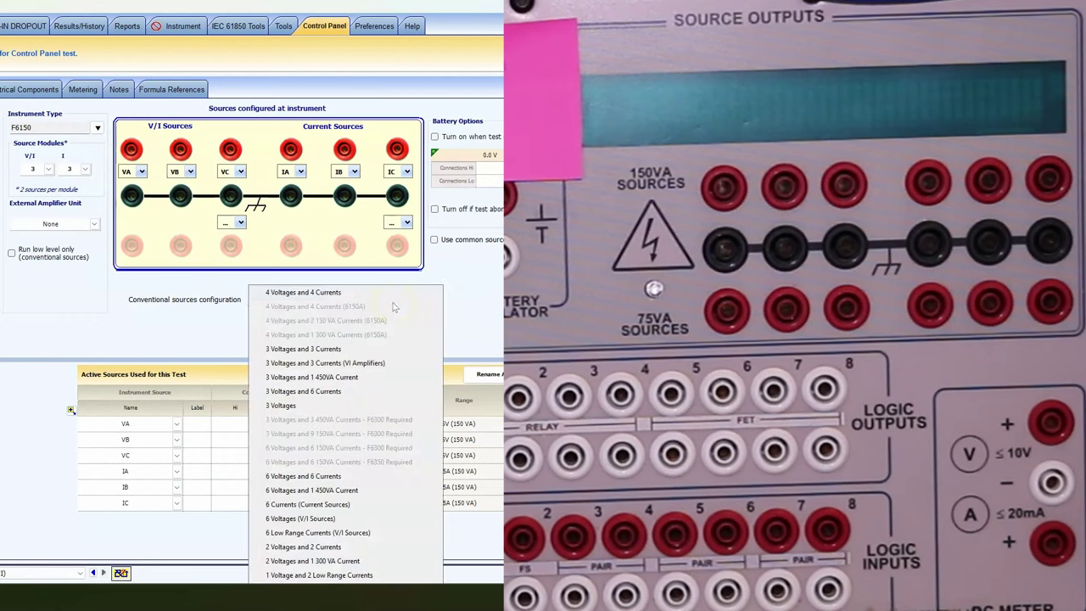
left_click(381, 296)
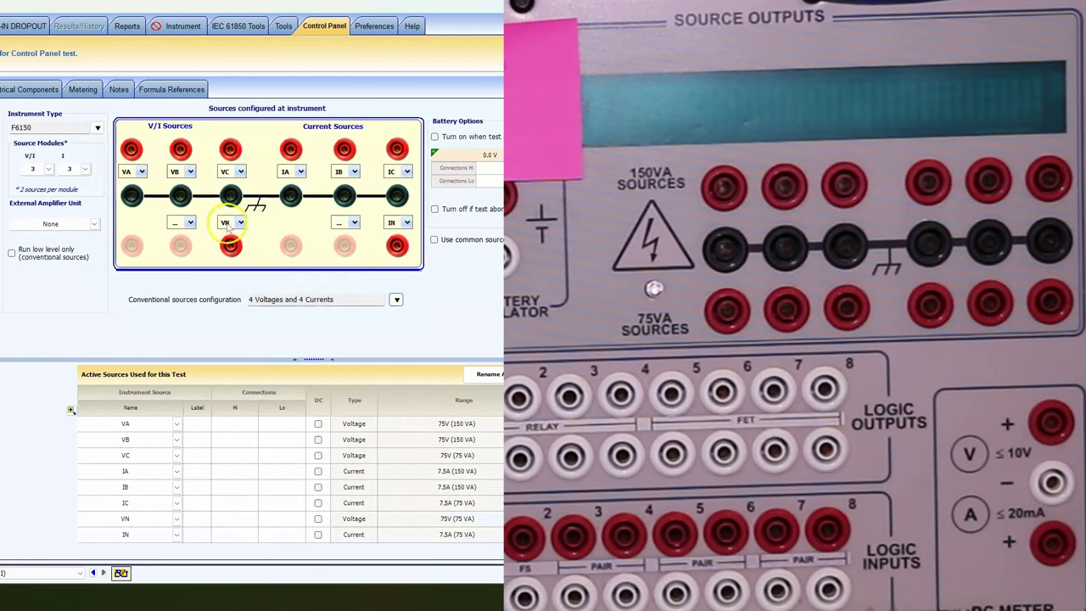
Give the active sources table more room and check the configured sources in the Control Panel overview
left_click(287, 298)
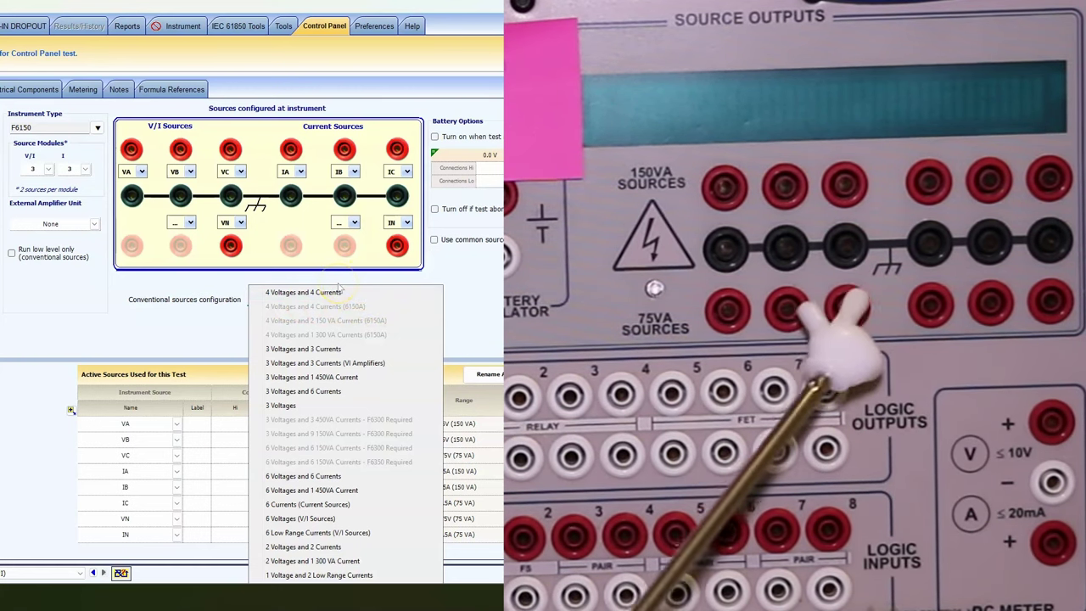
left_click(436, 255)
left_click(402, 222)
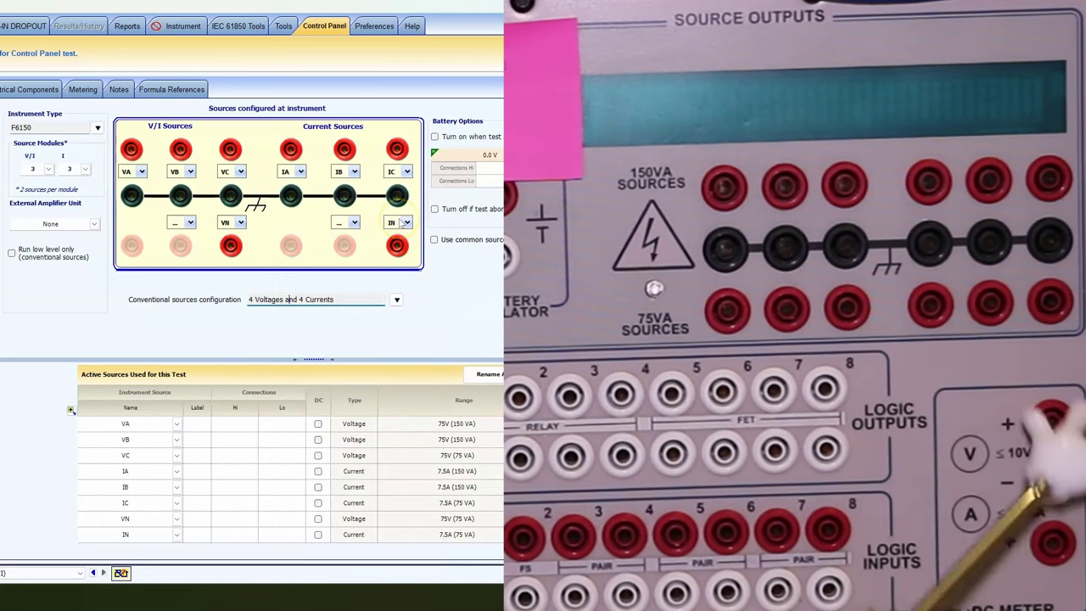
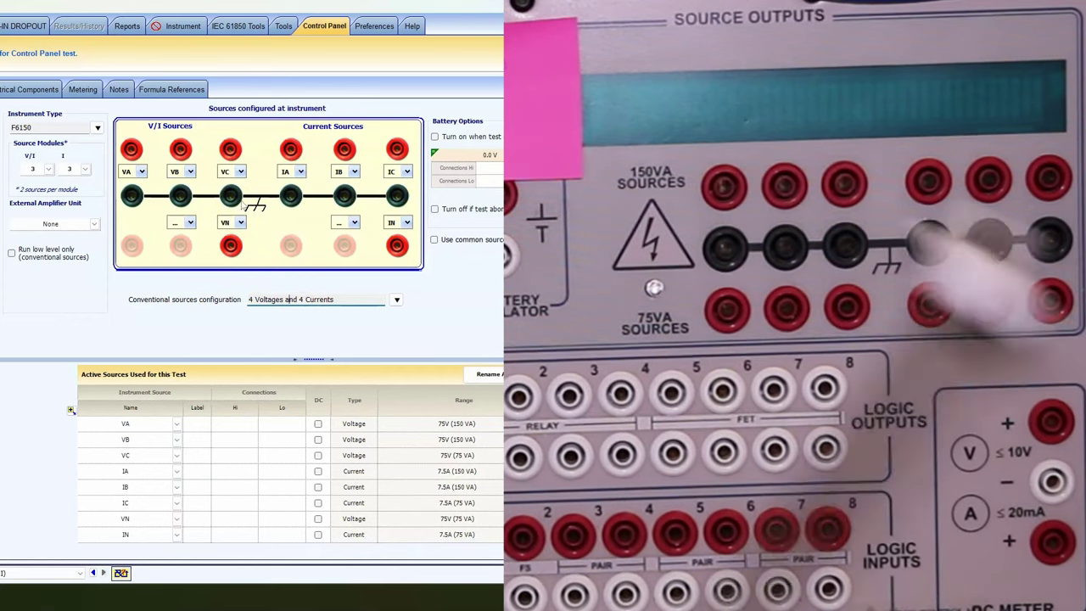
left_click(388, 336)
left_click_drag(389, 362, 395, 320)
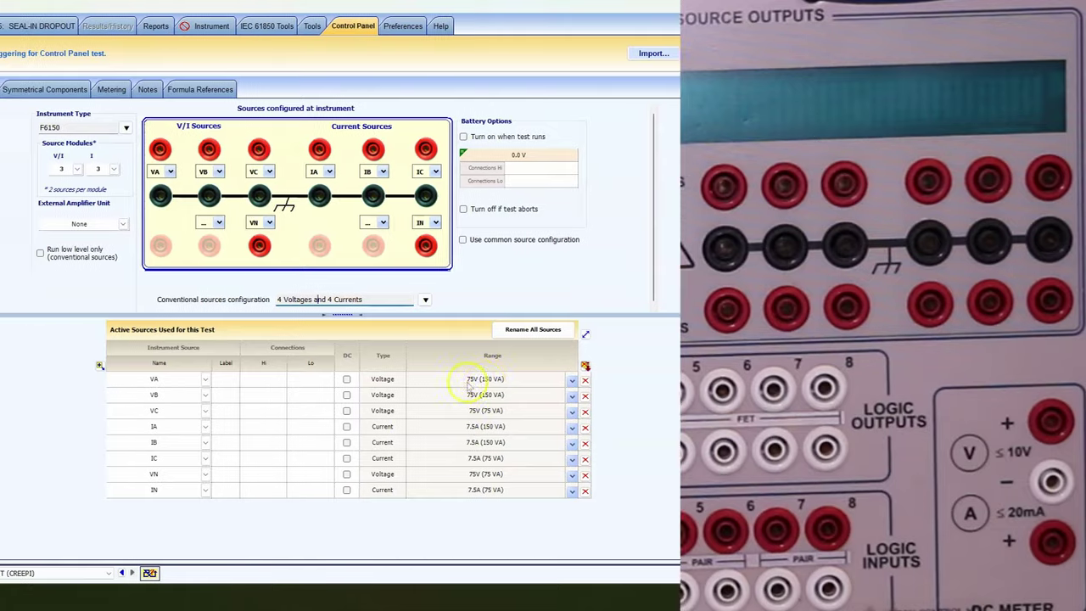
left_click(34, 95)
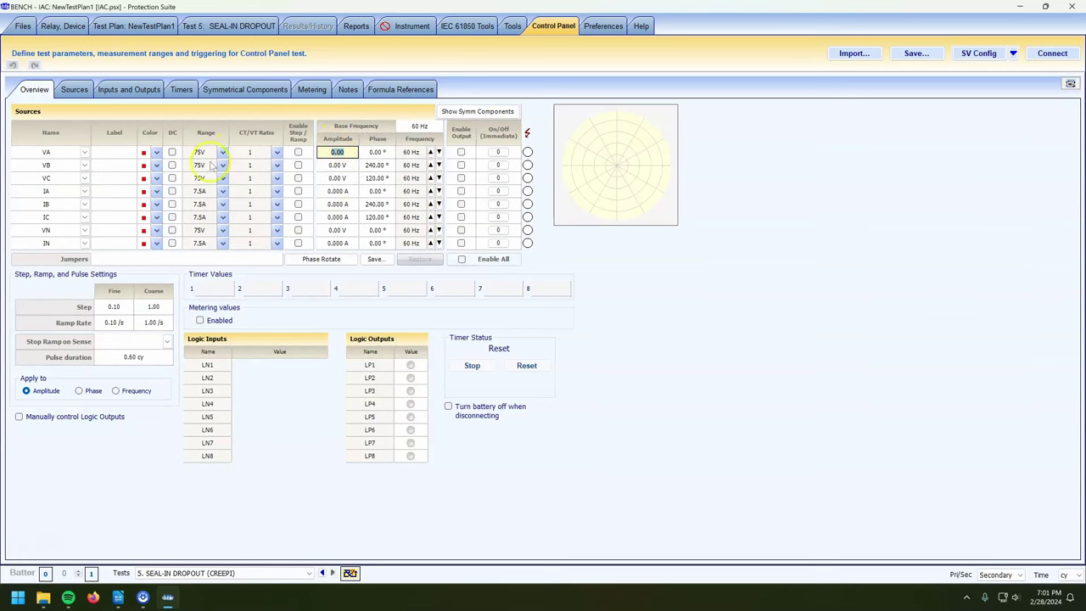
left_click(68, 92)
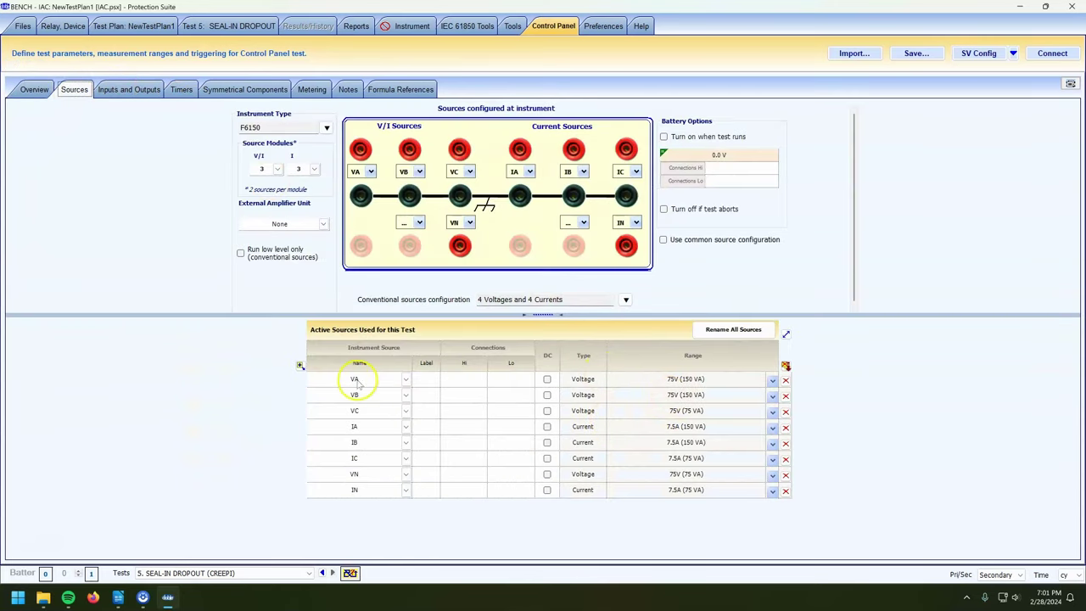
Set the range of source VA to 150V (150 VA) and of VB to 300V (150 VA)
left_click(772, 381)
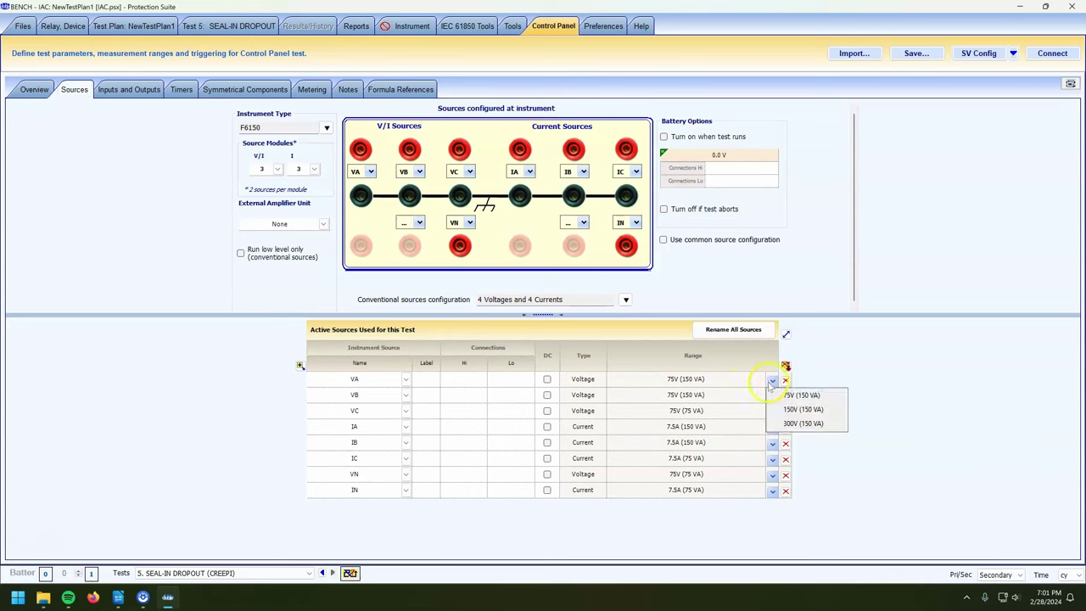
left_click(796, 410)
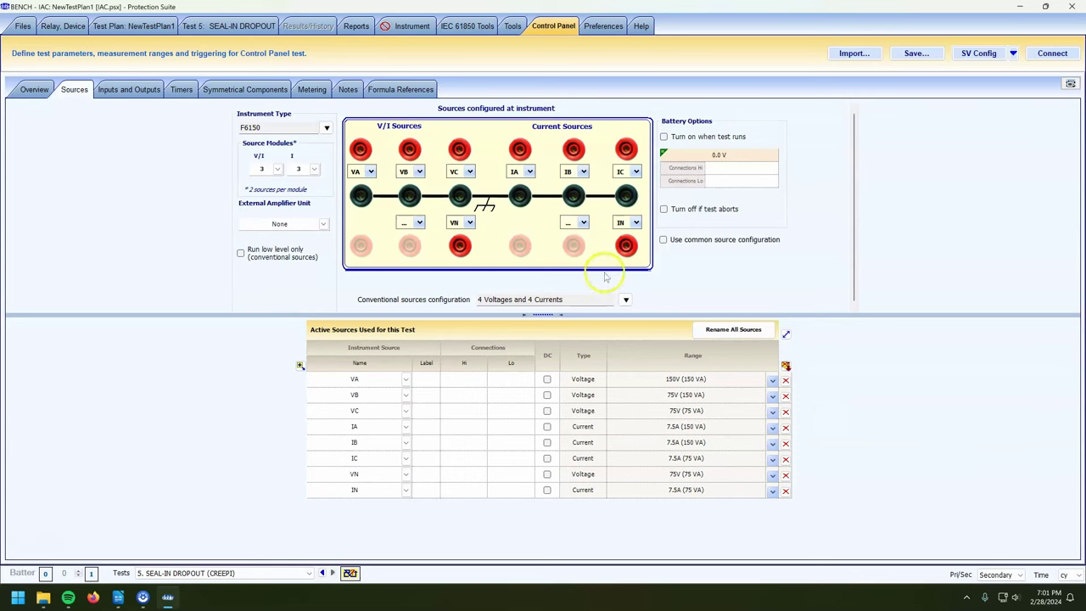
left_click(774, 397)
left_click(796, 440)
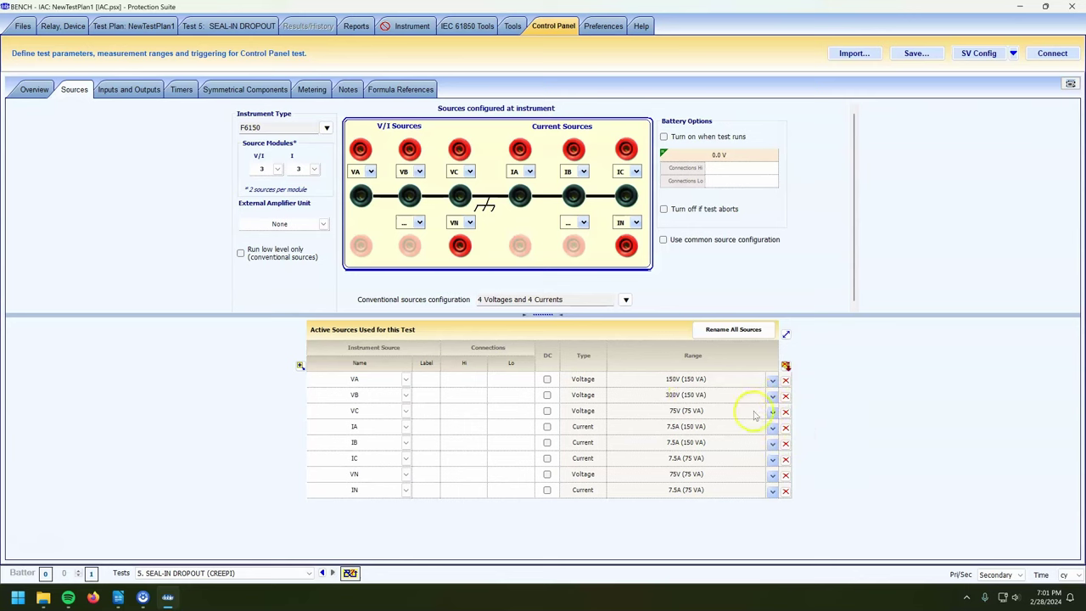
View the range options for source VC and set the range of VA to 300V (150 VA)
left_click(773, 413)
left_click(890, 403)
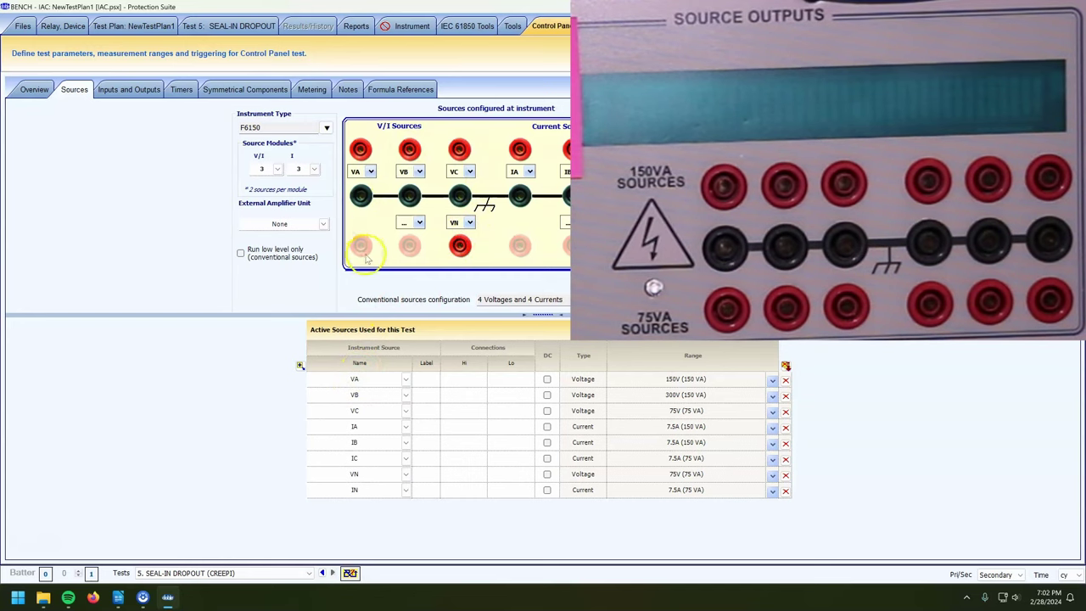
left_click(774, 380)
left_click(799, 423)
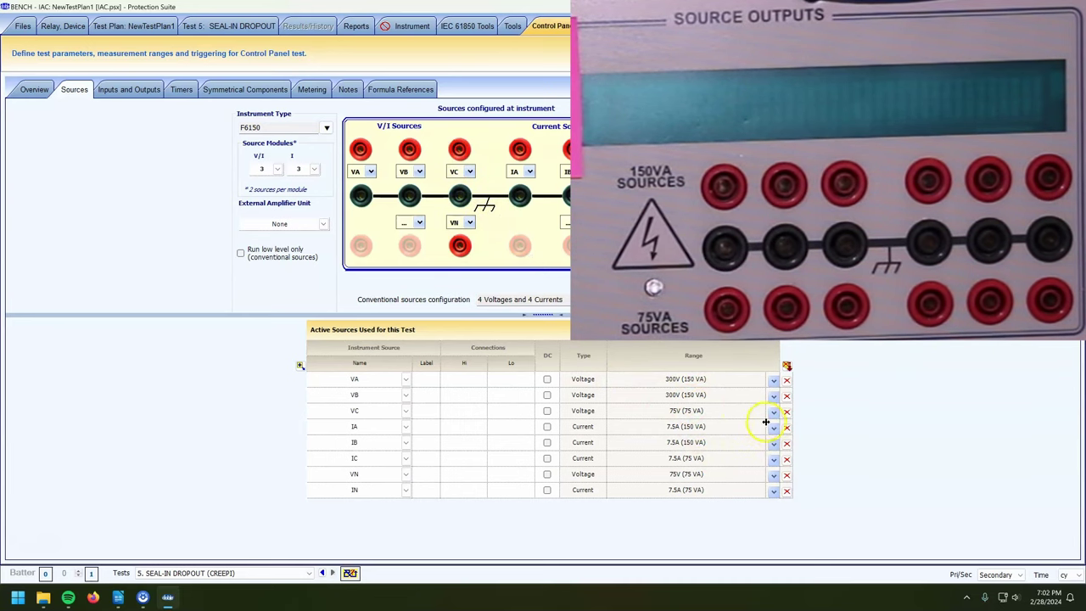
Set the ranges of sources VC and VN to 150V (75 VA)
left_click(382, 412)
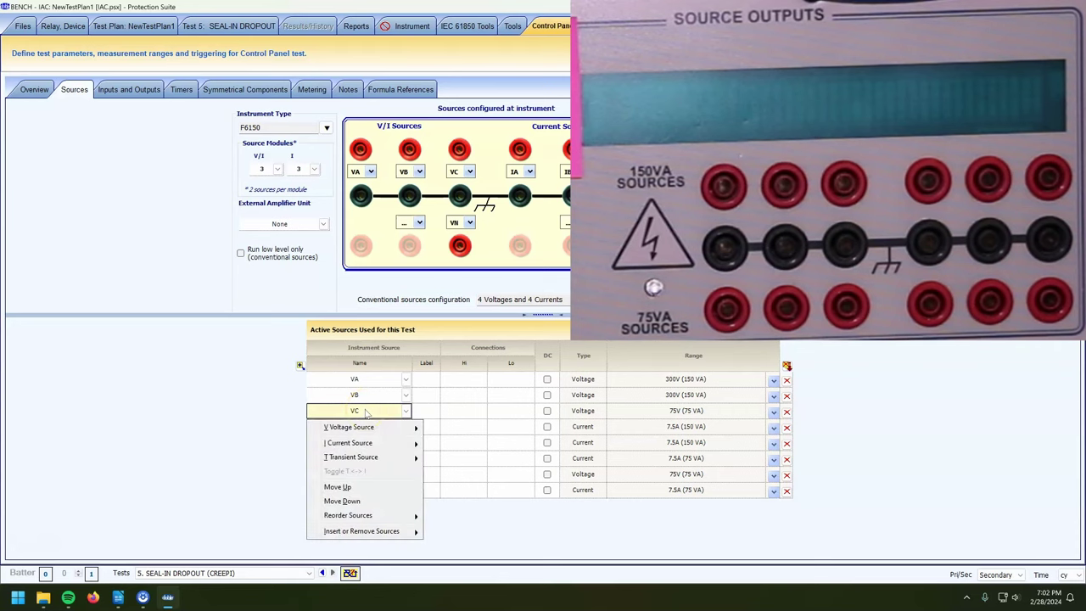
left_click(773, 410)
left_click(774, 411)
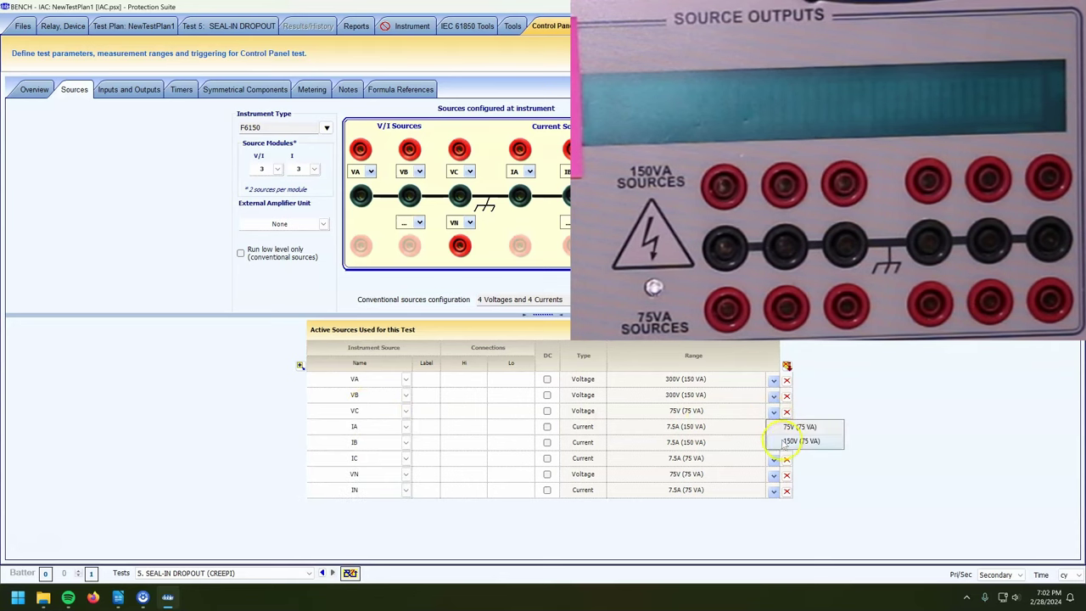
left_click(801, 442)
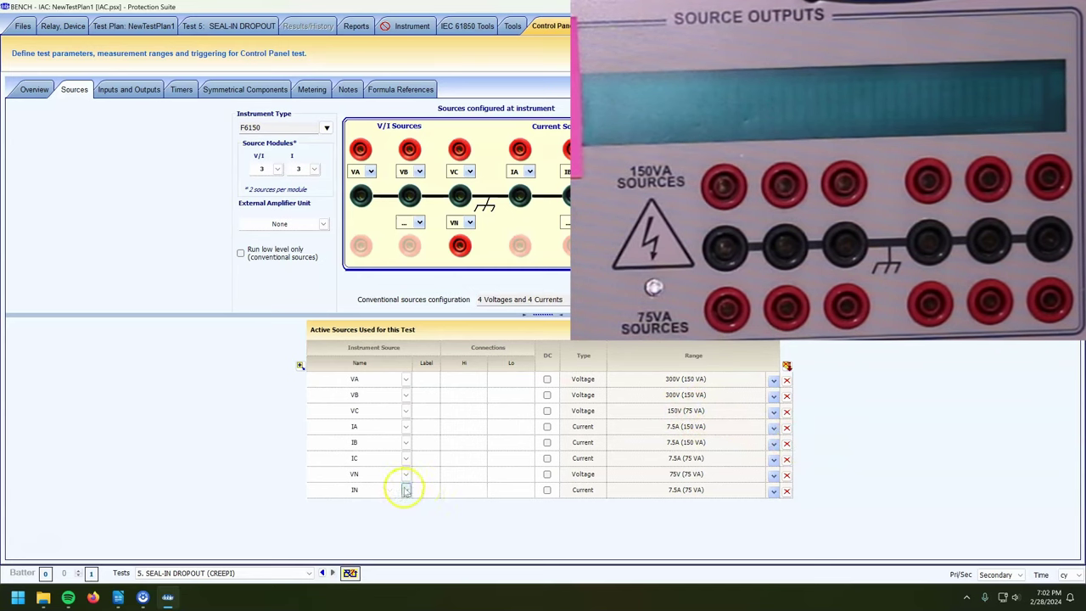
left_click(773, 476)
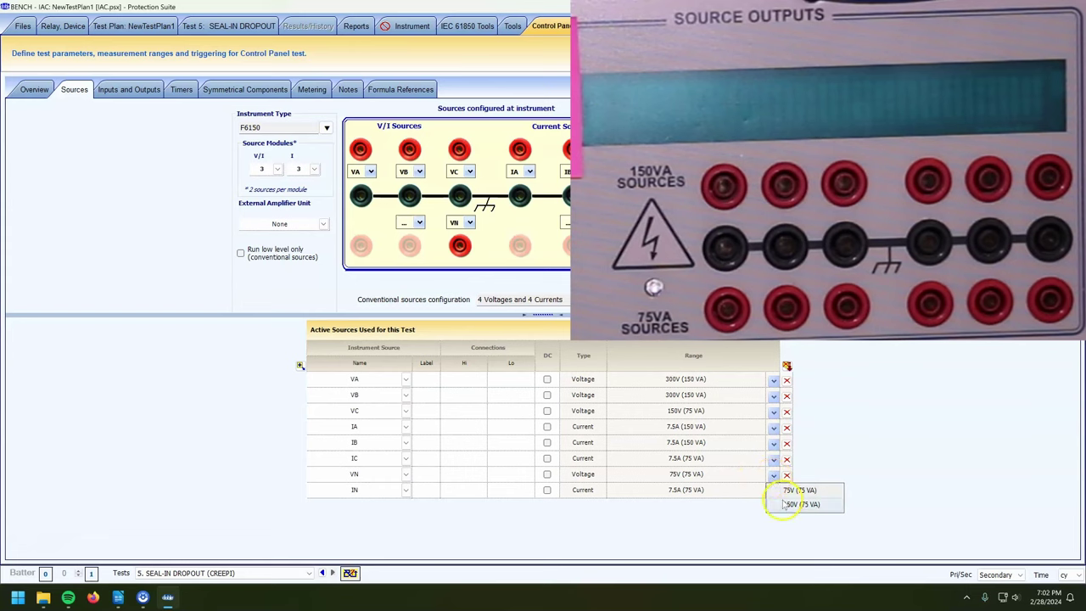
left_click(801, 504)
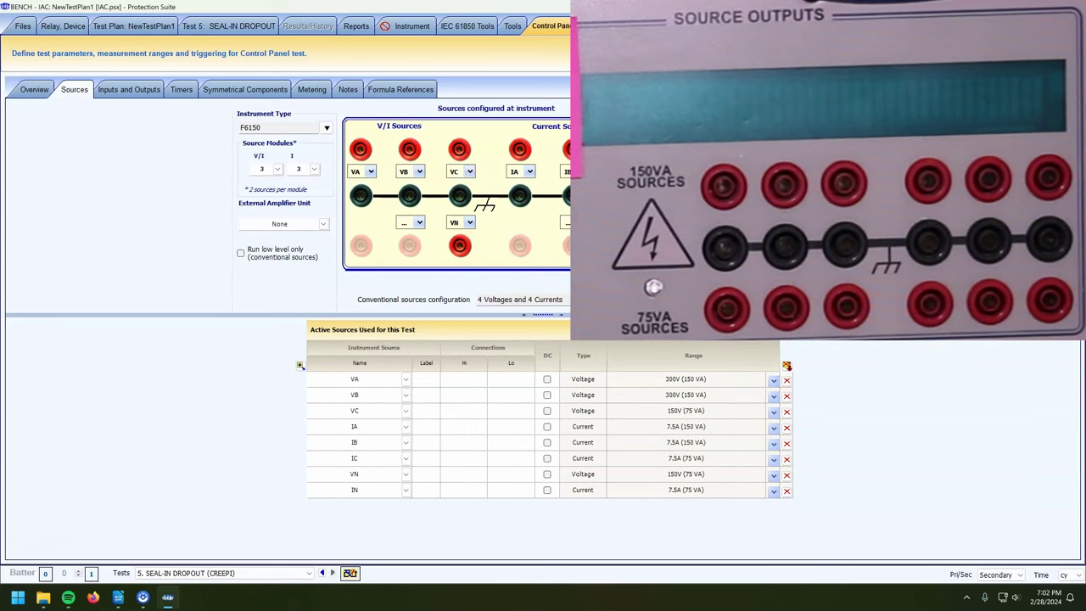
View the standard and transient range options of source IA and the source options at its terminal
left_click(774, 442)
mouse_move(849, 443)
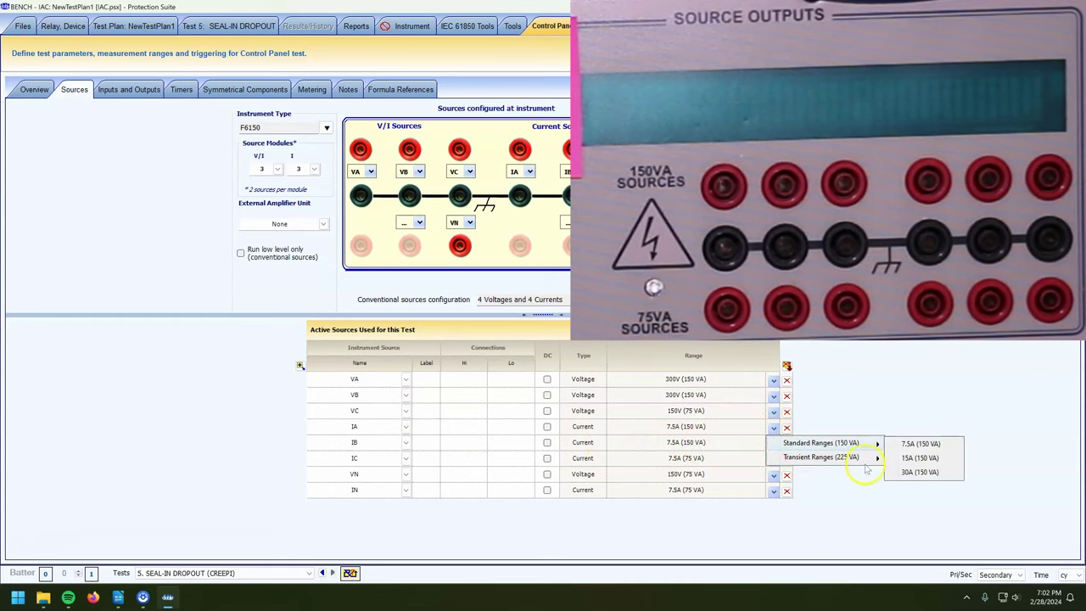
left_click(885, 364)
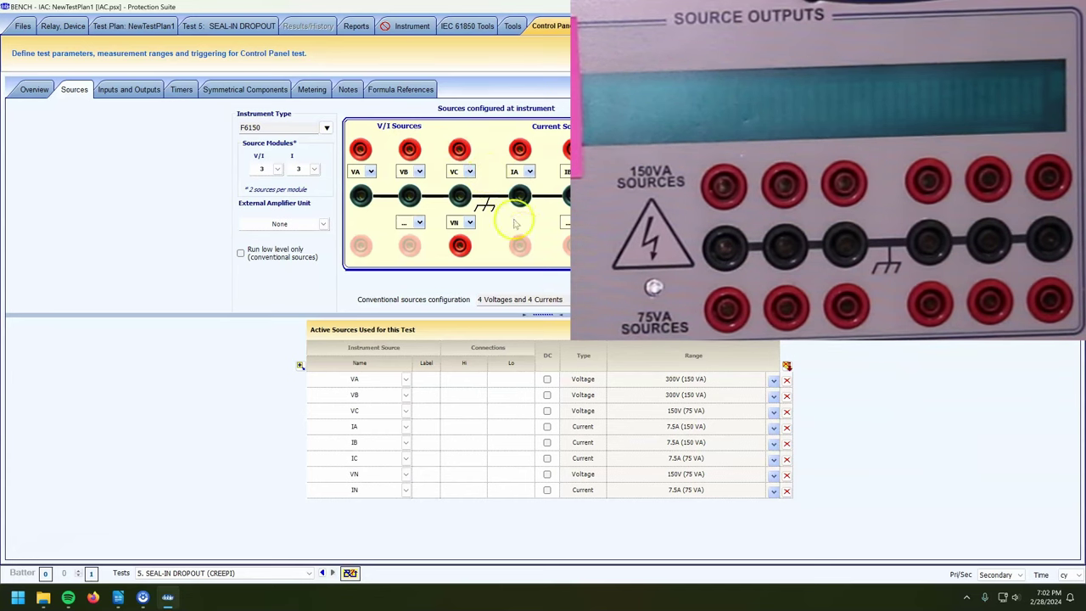
left_click(529, 172)
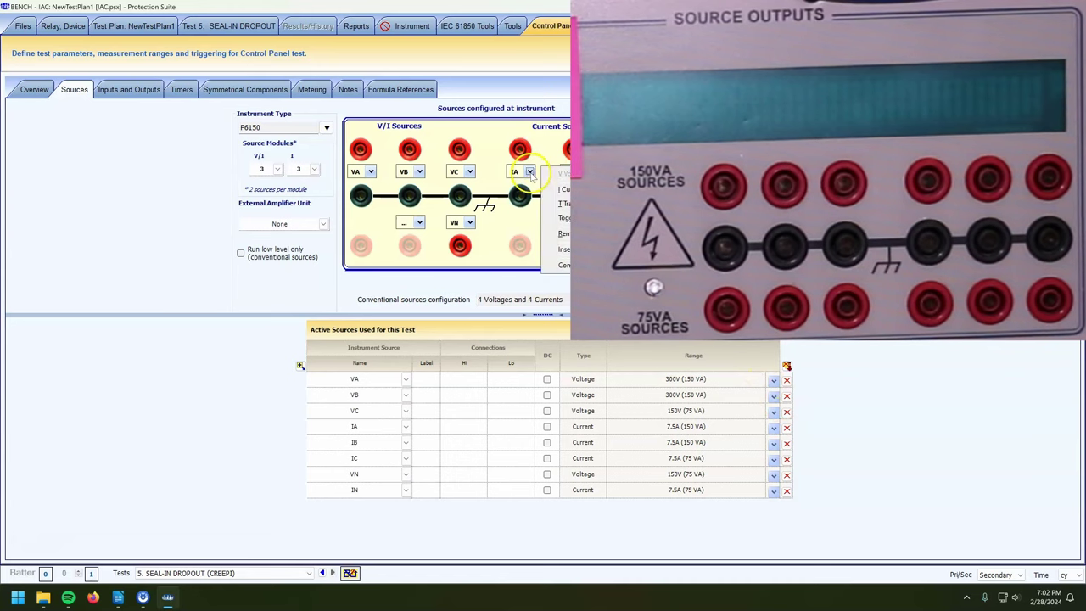
Set the ranges of current sources IA and IB to 30A (150 VA)
left_click(773, 427)
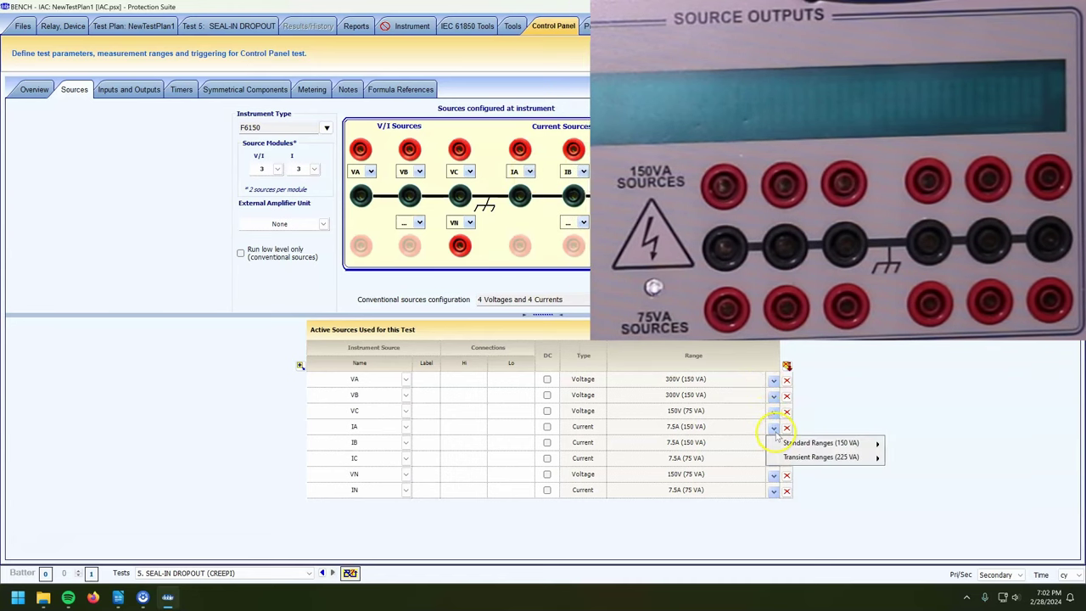
mouse_move(841, 444)
left_click(903, 461)
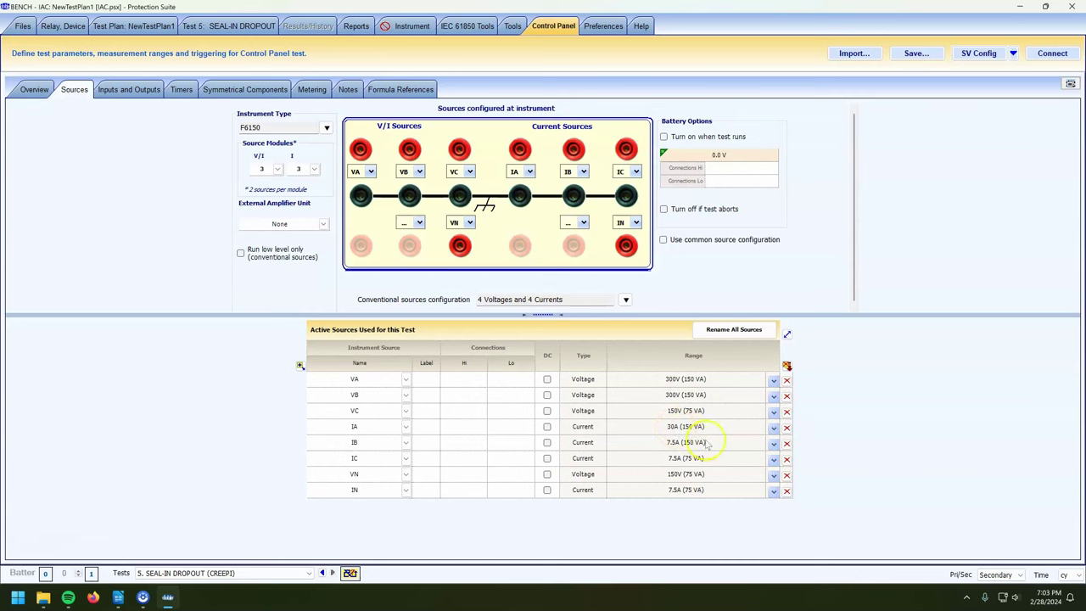
left_click(774, 443)
mouse_move(795, 463)
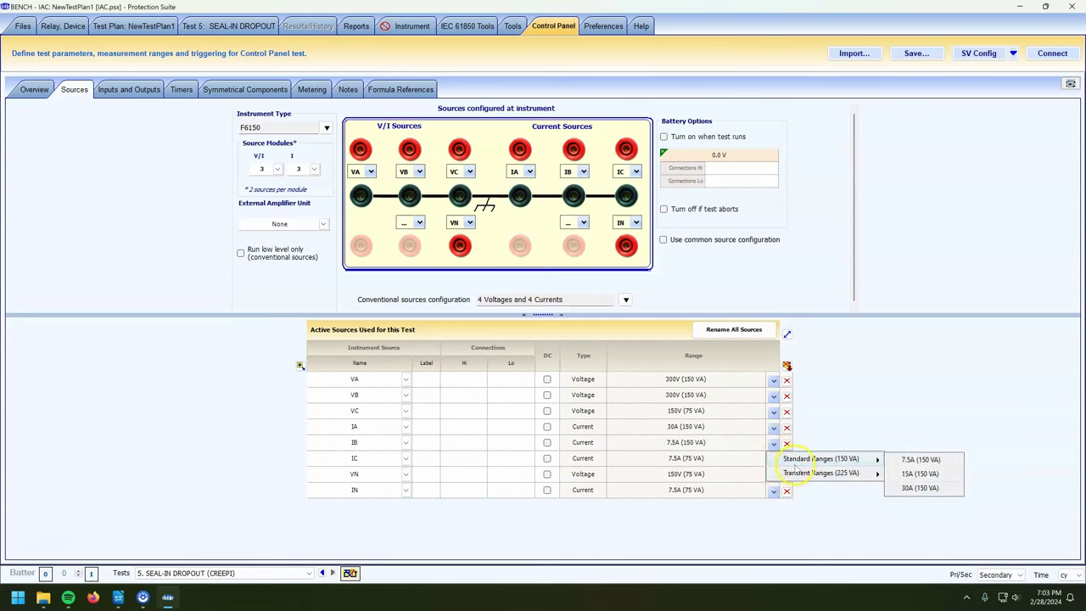
left_click(920, 488)
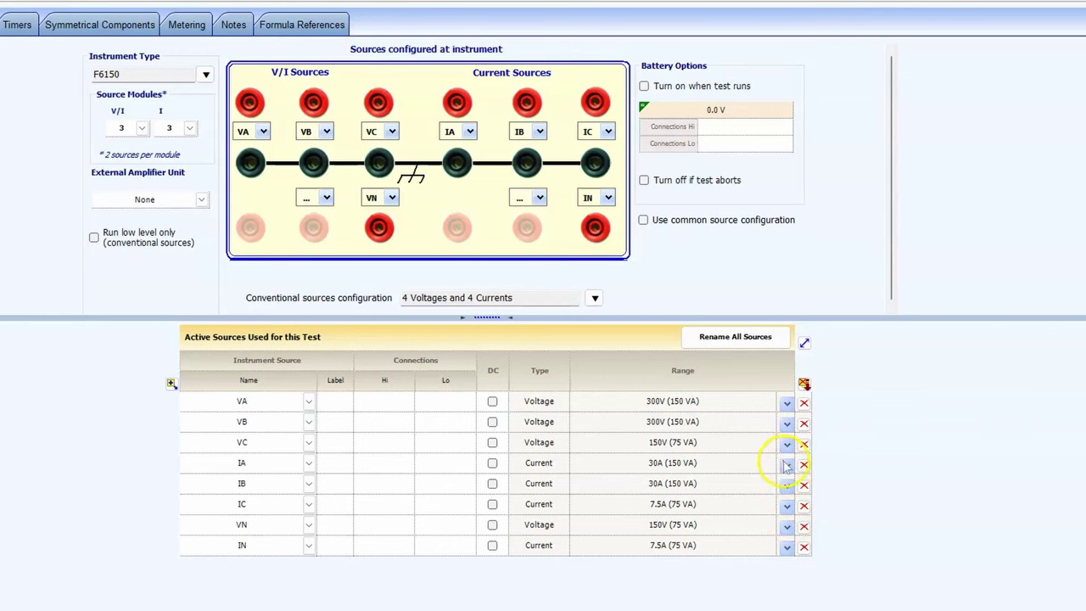
Set source IA to the transient range 30A (150 VA) / 60A (225 VA)
left_click(787, 465)
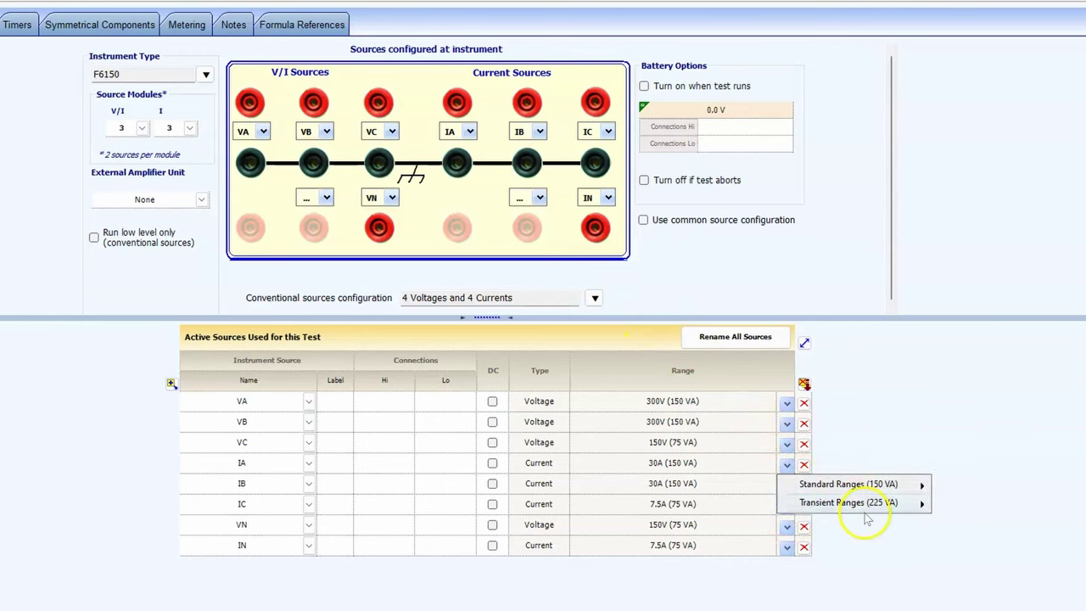
mouse_move(866, 509)
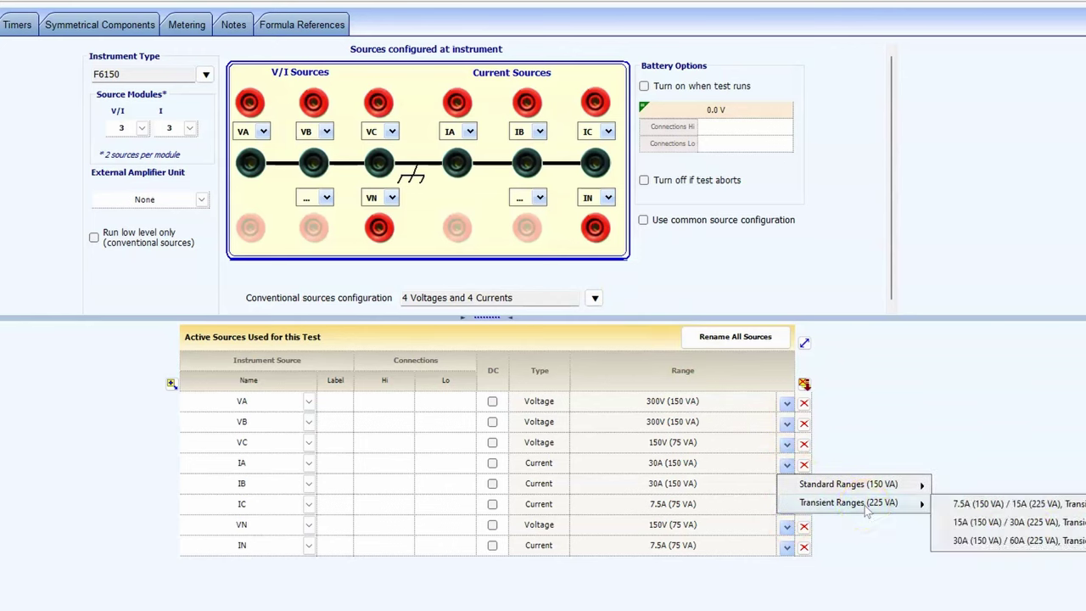
left_click(968, 539)
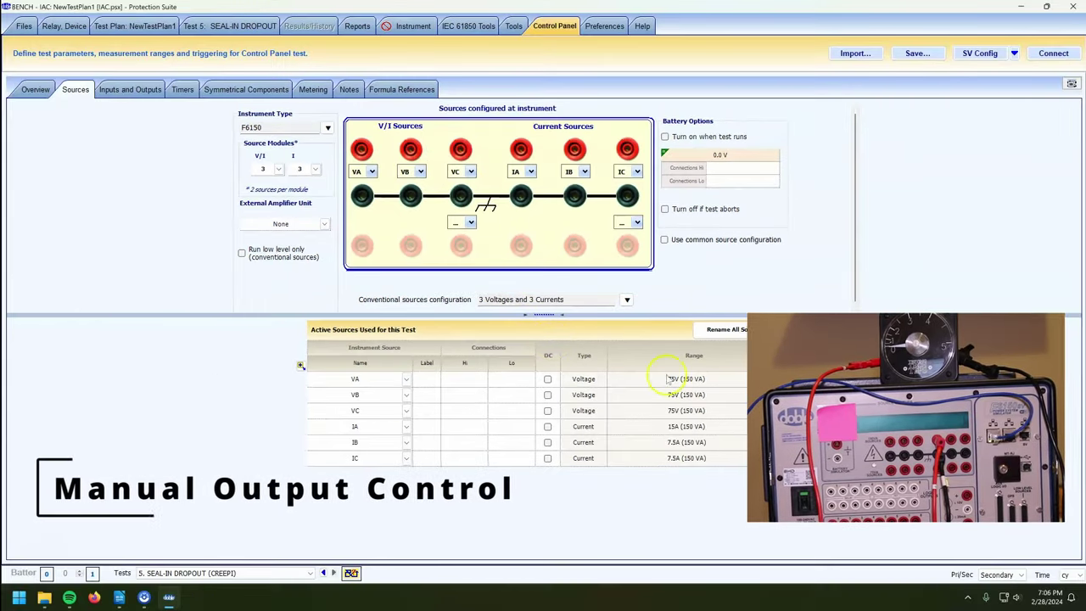
Verify the F6150 instrument's LAN connection at address 10.1.3.1
left_click(35, 90)
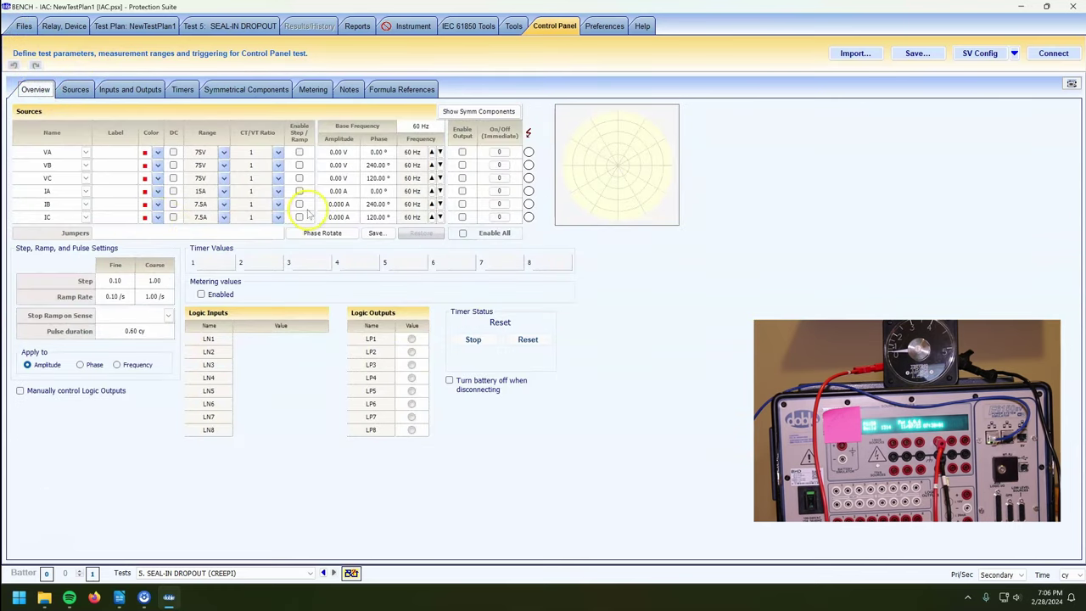
left_click(413, 27)
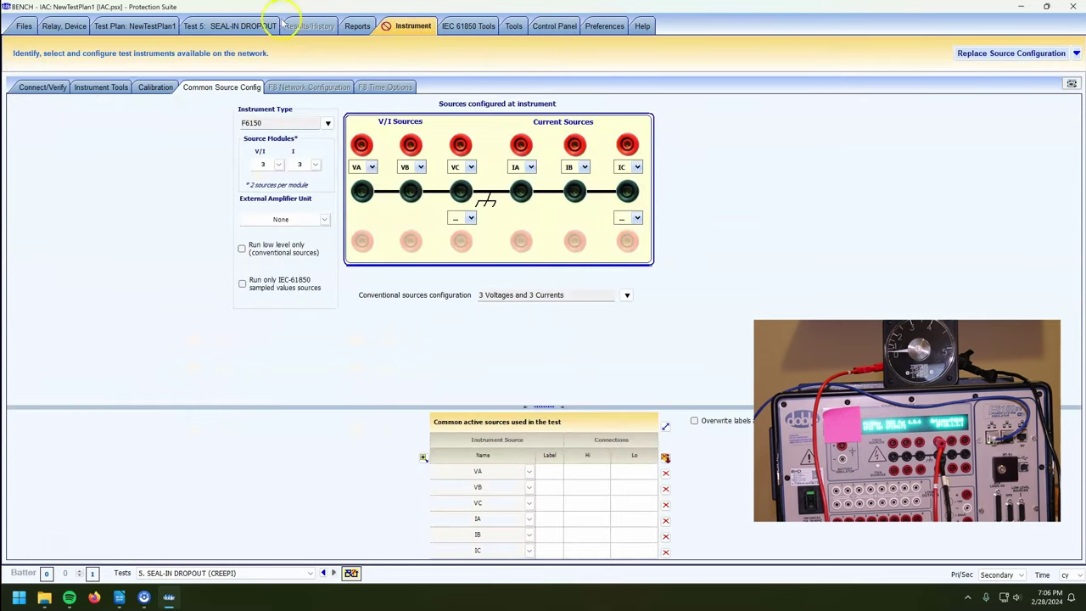
left_click(47, 88)
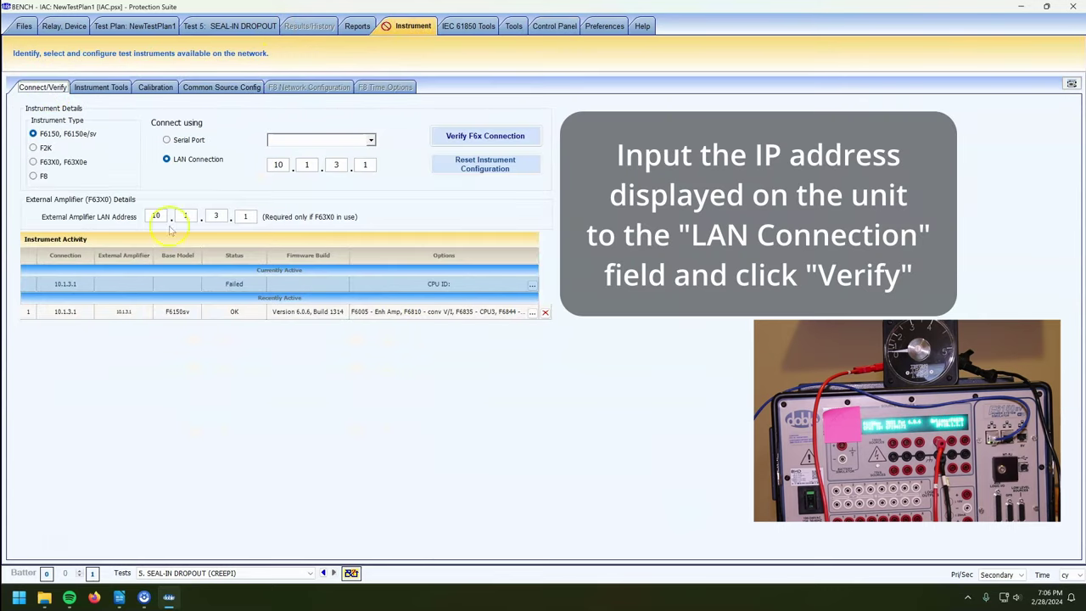
left_click(456, 143)
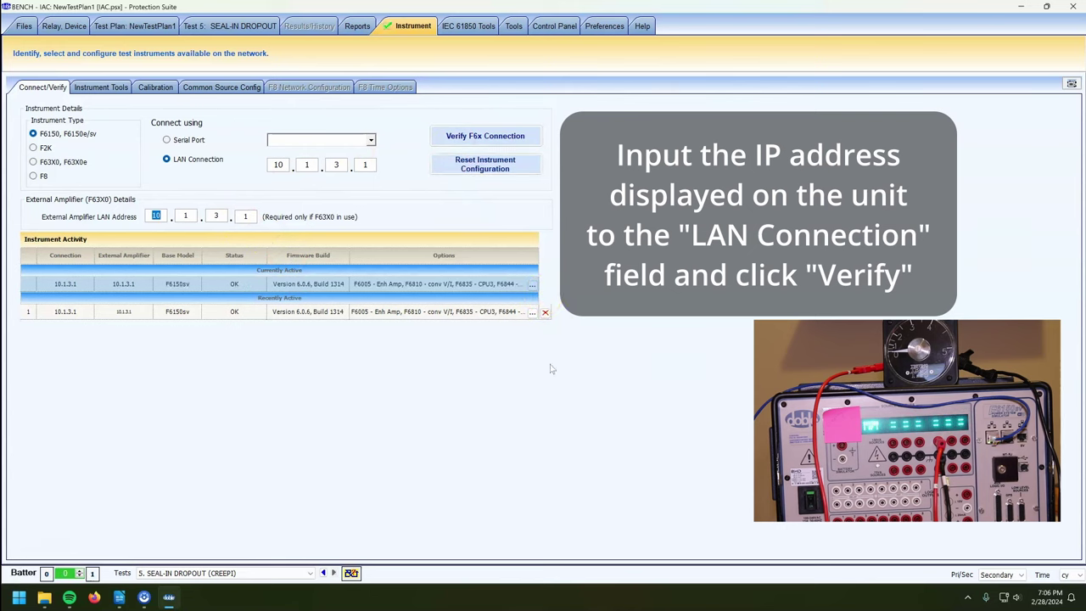
Check source IA in the Control Panel overview and its terminal in the configured sources diagram
left_click(554, 26)
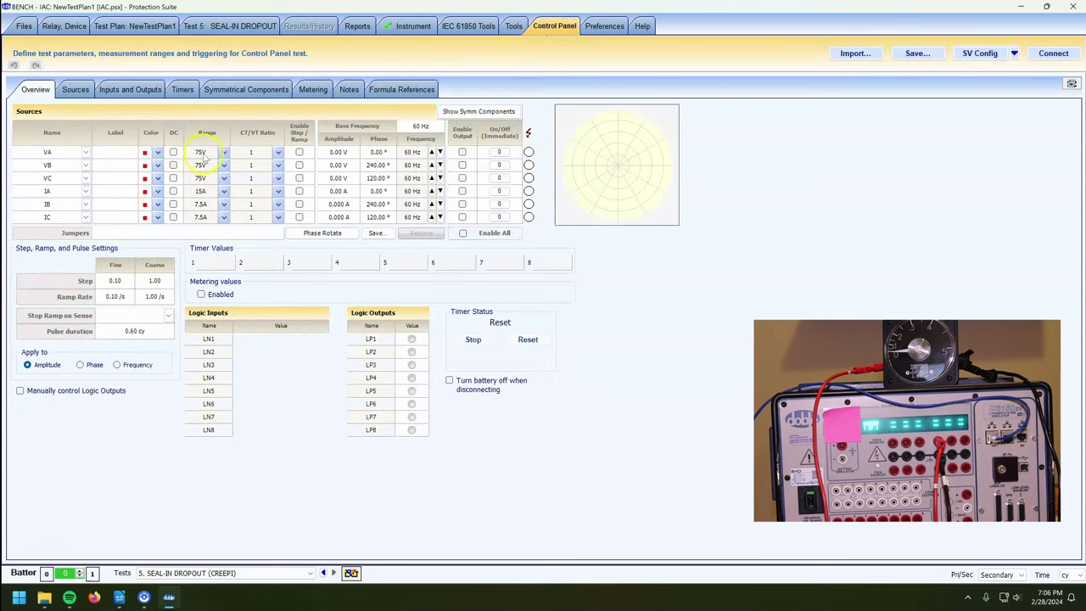
right_click(47, 191)
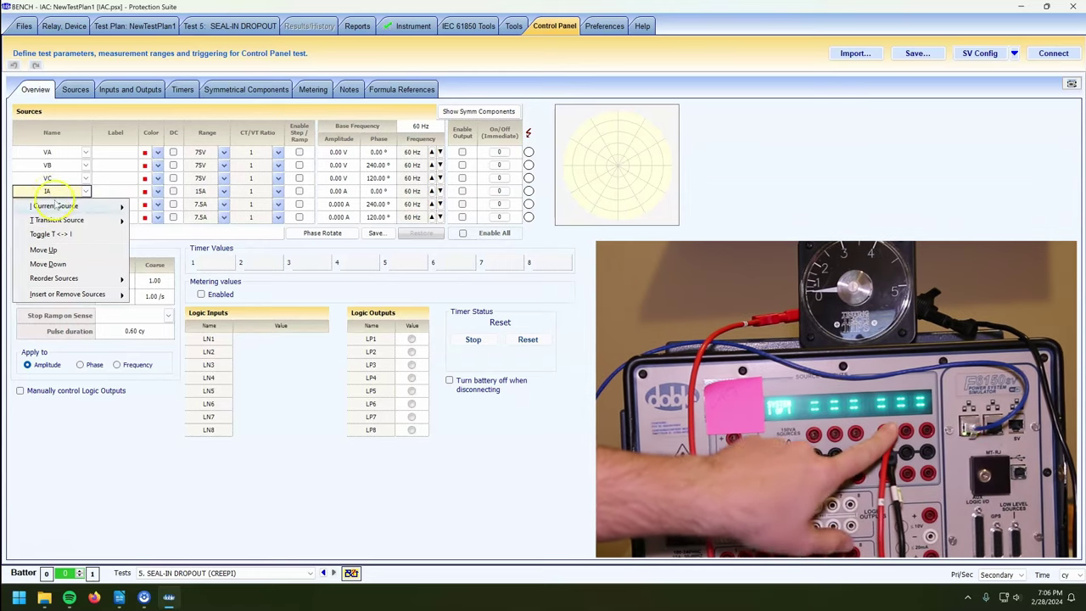
left_click(74, 90)
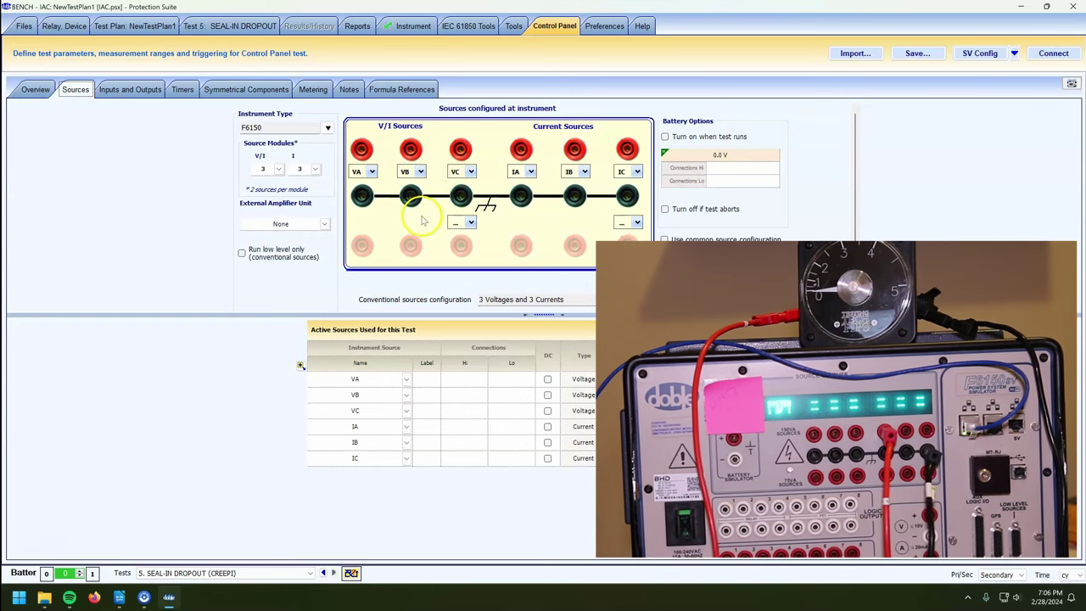
left_click(30, 90)
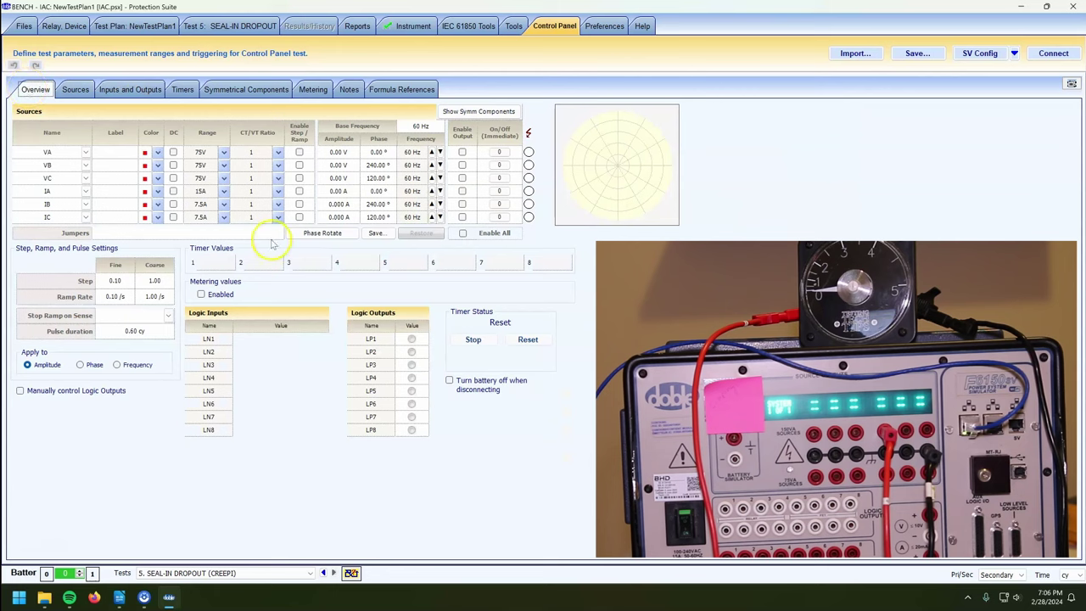
Set the amplitude of source IA to 1 A and enable output for IA only
left_click(339, 191)
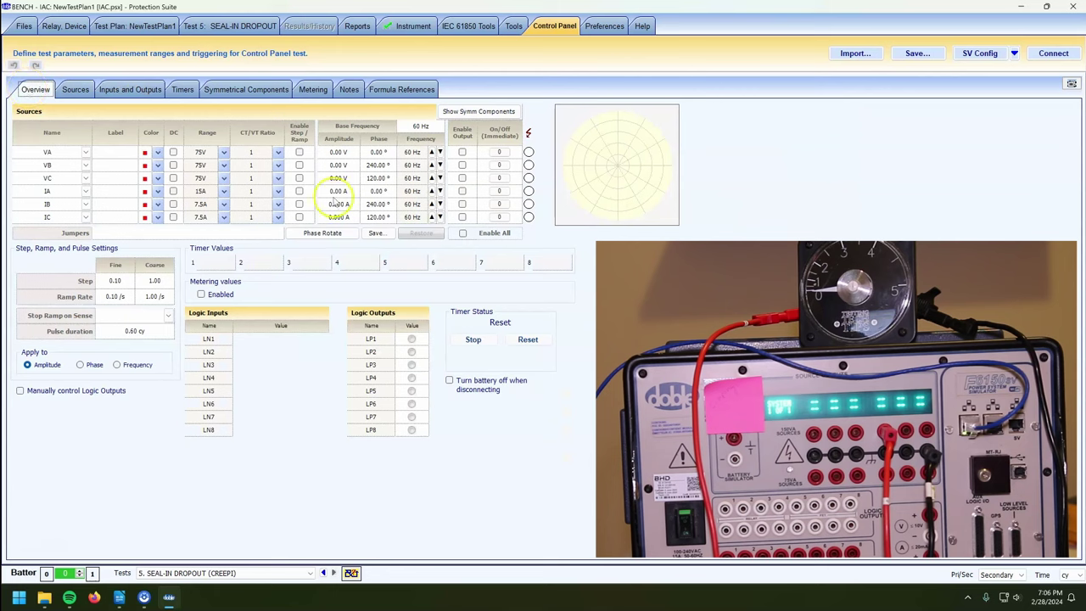
type("1")
key("Tab")
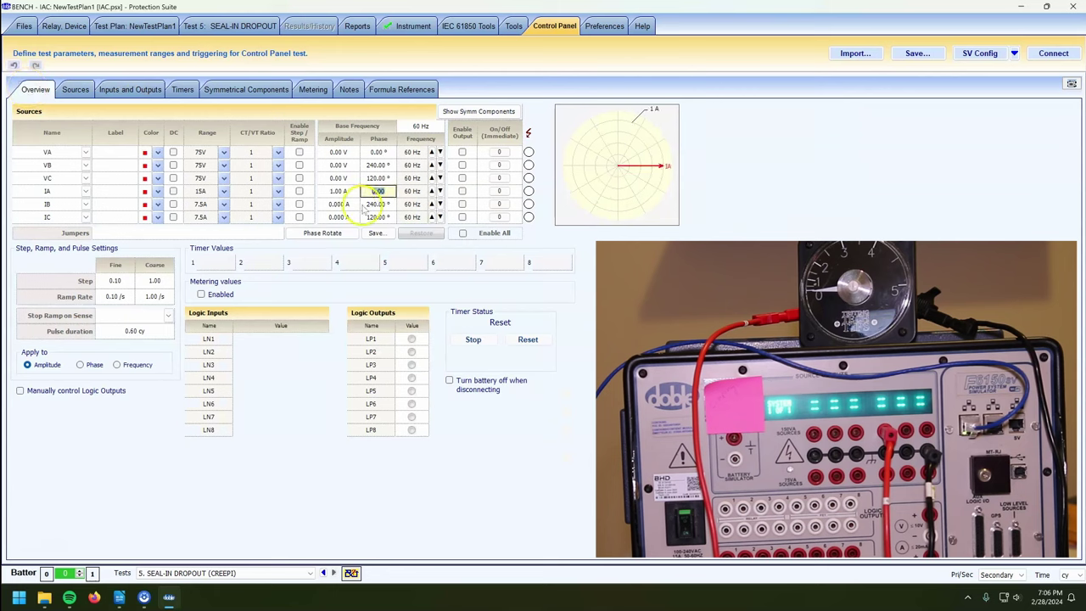
left_click(462, 191)
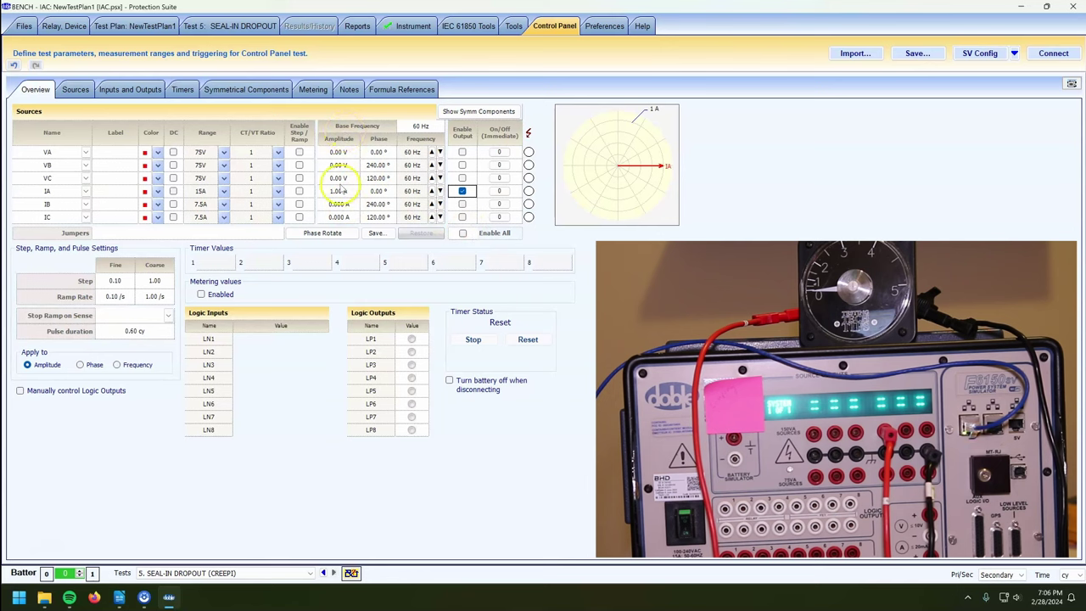
left_click(463, 234)
left_click(463, 234)
left_click(462, 191)
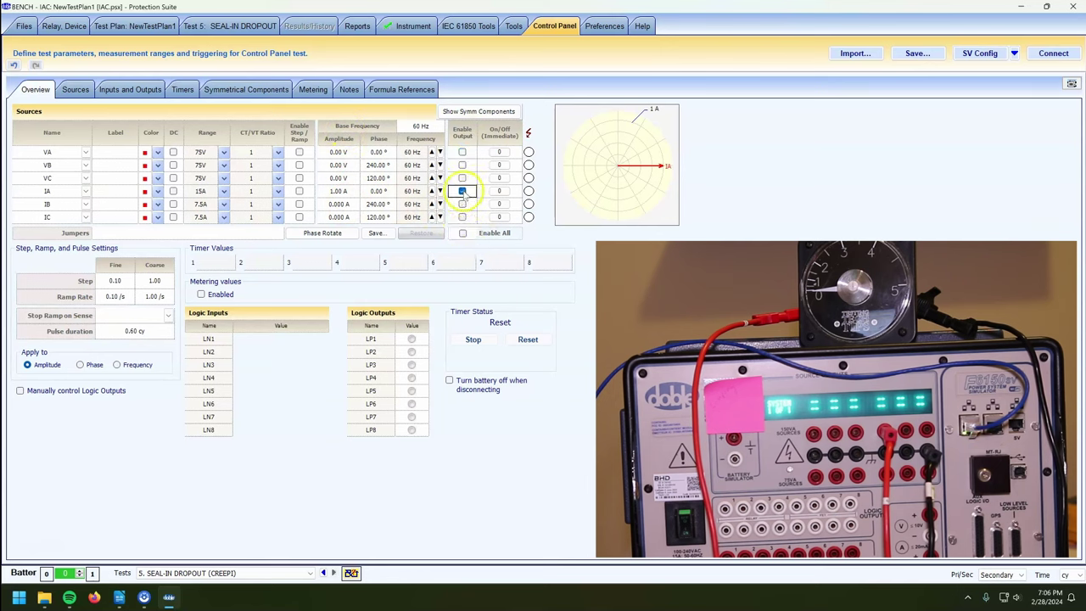
Connect the Control Panel to the instrument and turn the system output on
left_click(1040, 57)
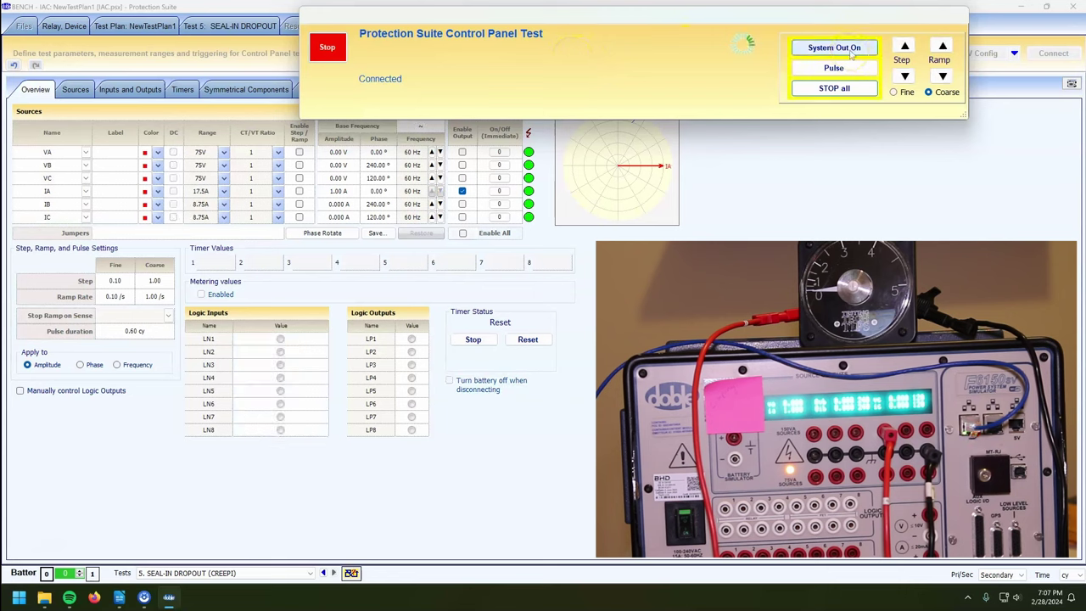
left_click(853, 51)
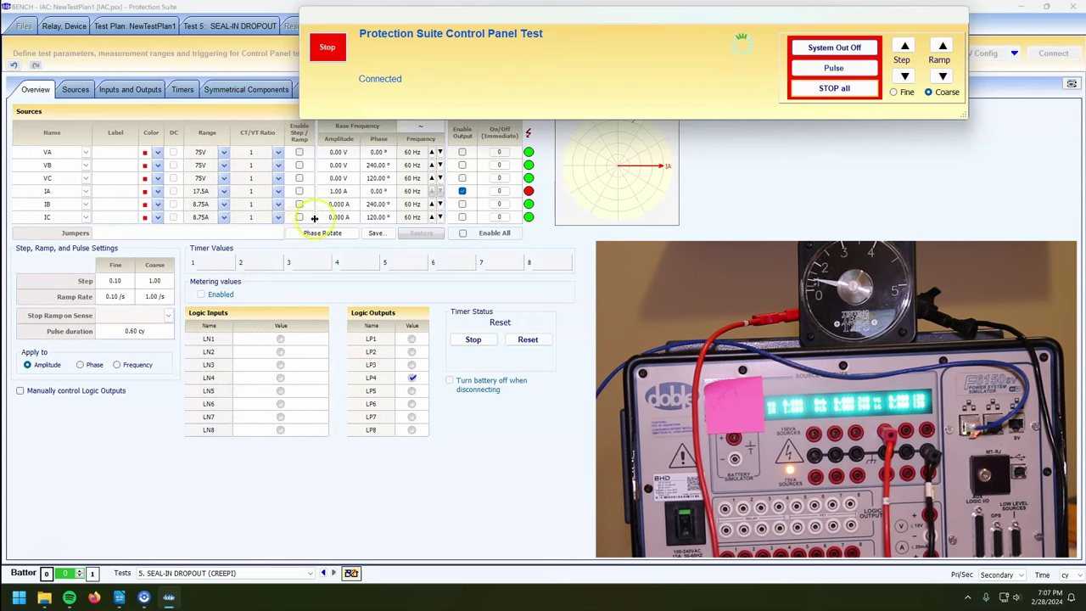
Raise the live IA output amplitude to 3 A and further to 4 A
double_click(339, 192)
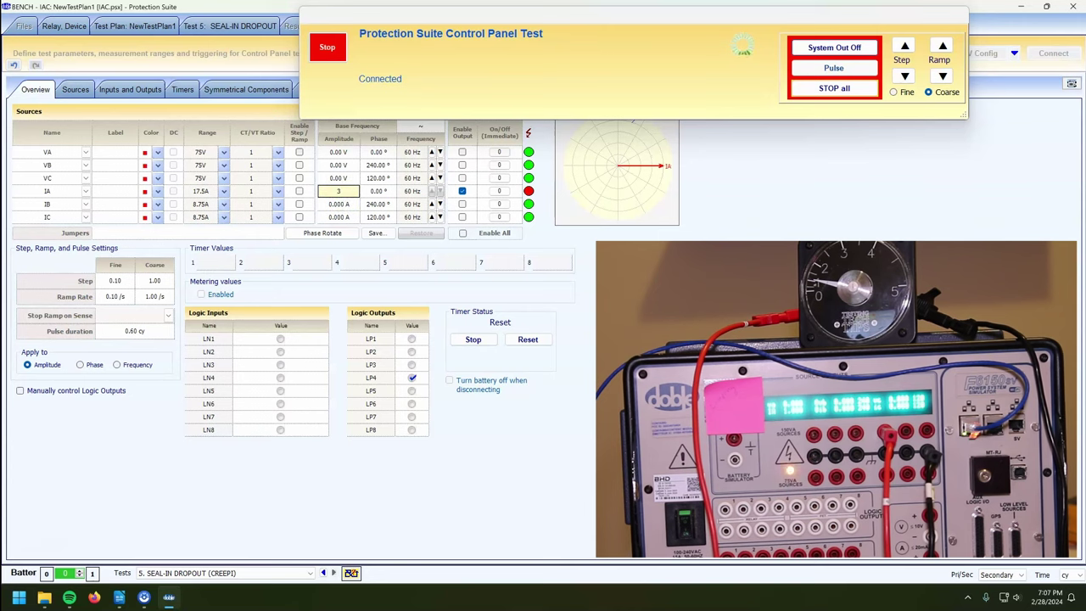
key("Return")
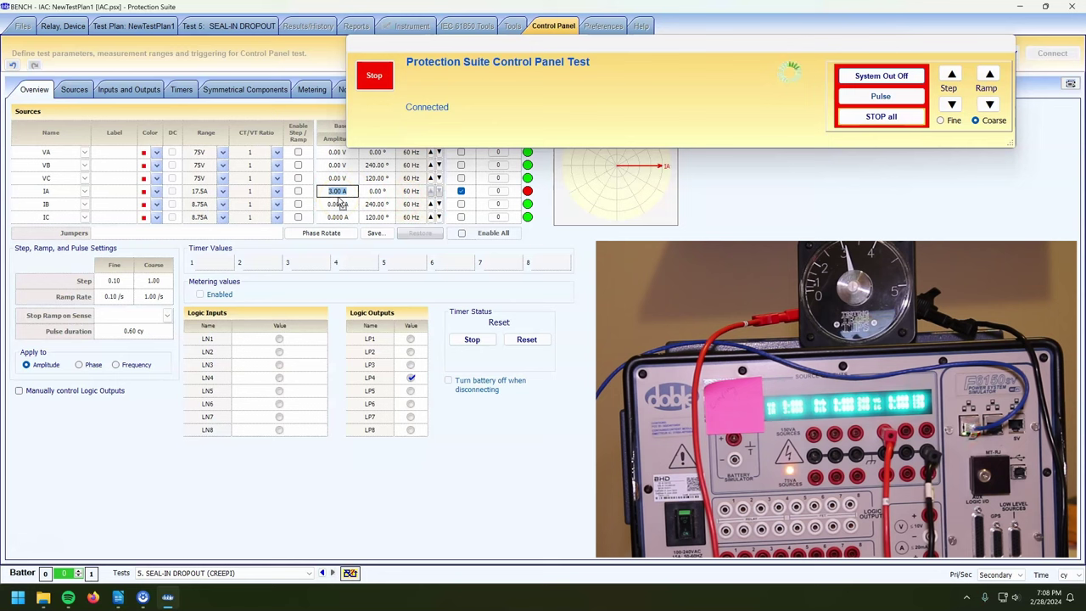
key("Tab")
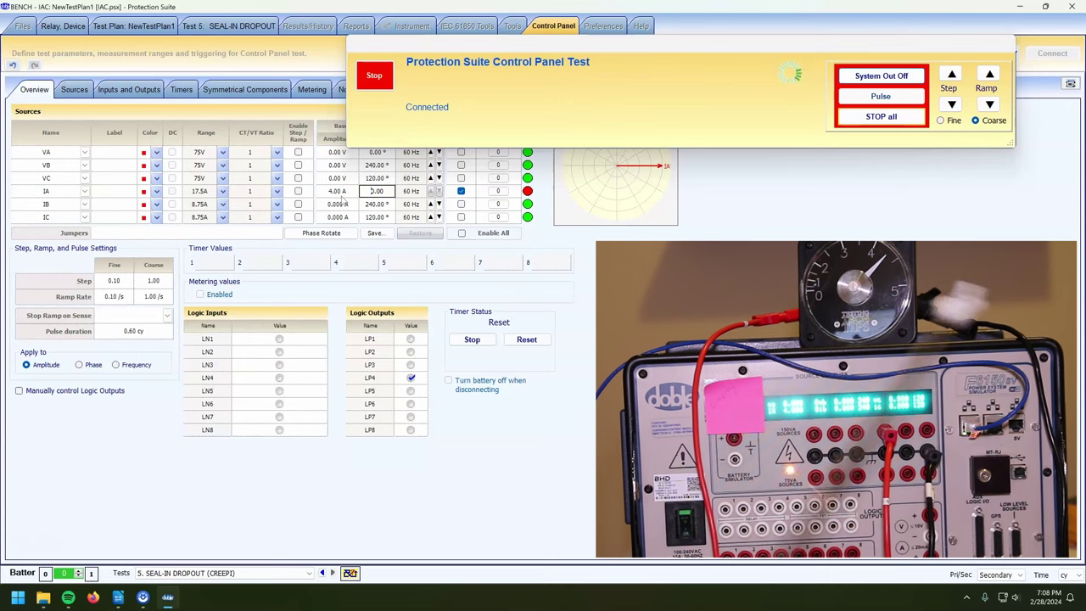
left_click(337, 191)
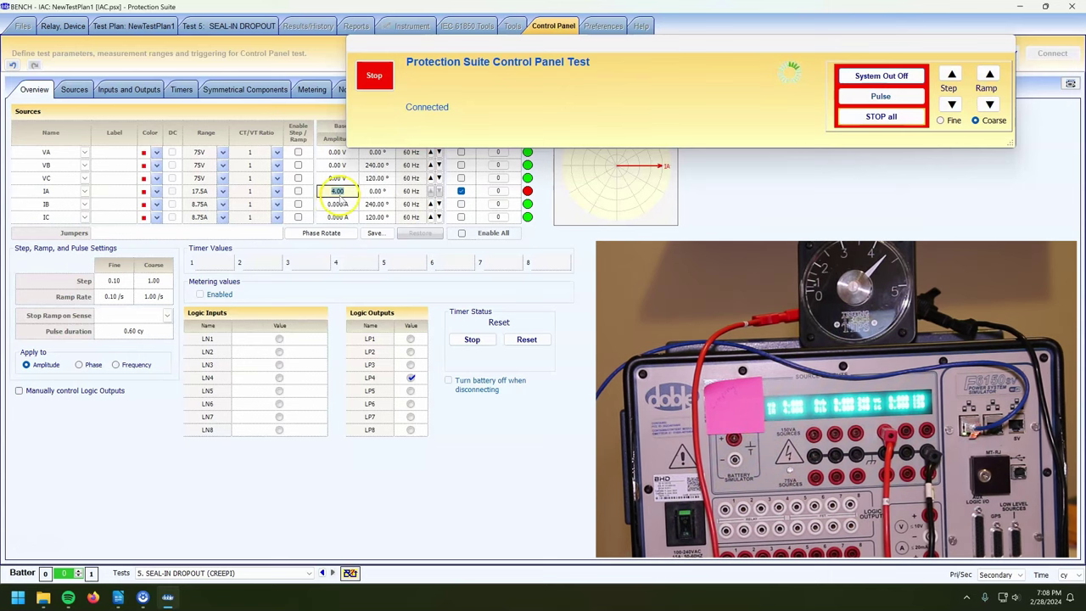
left_click(373, 85)
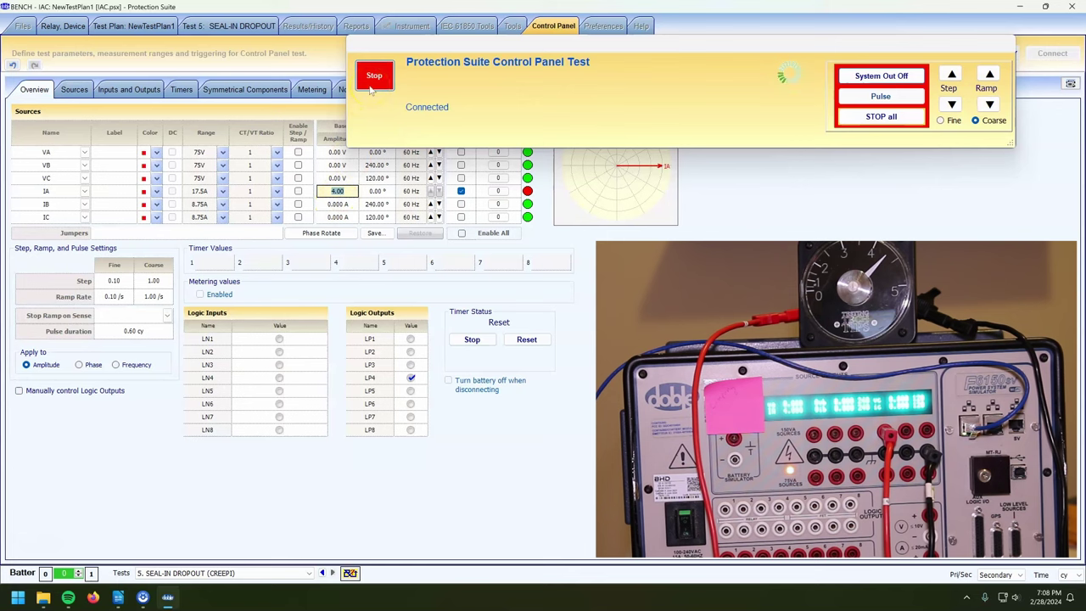
left_click(347, 179)
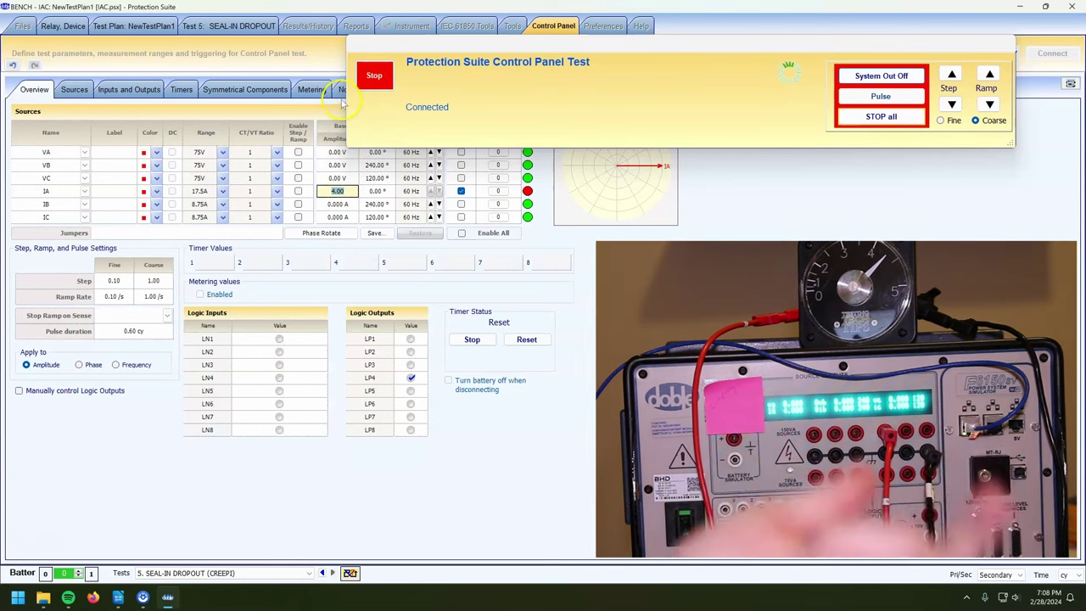
left_click(343, 98)
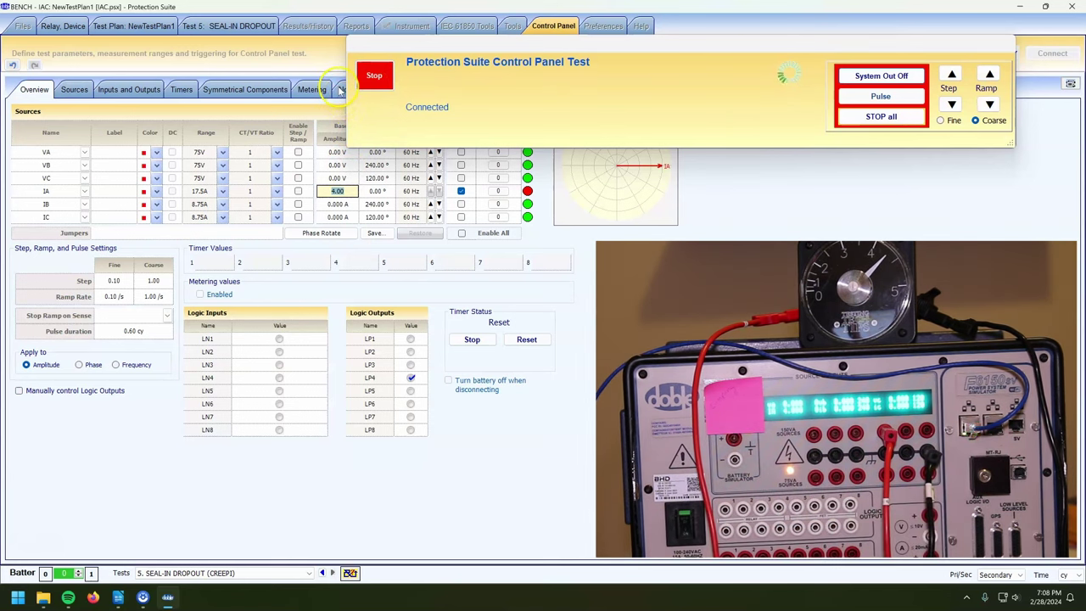
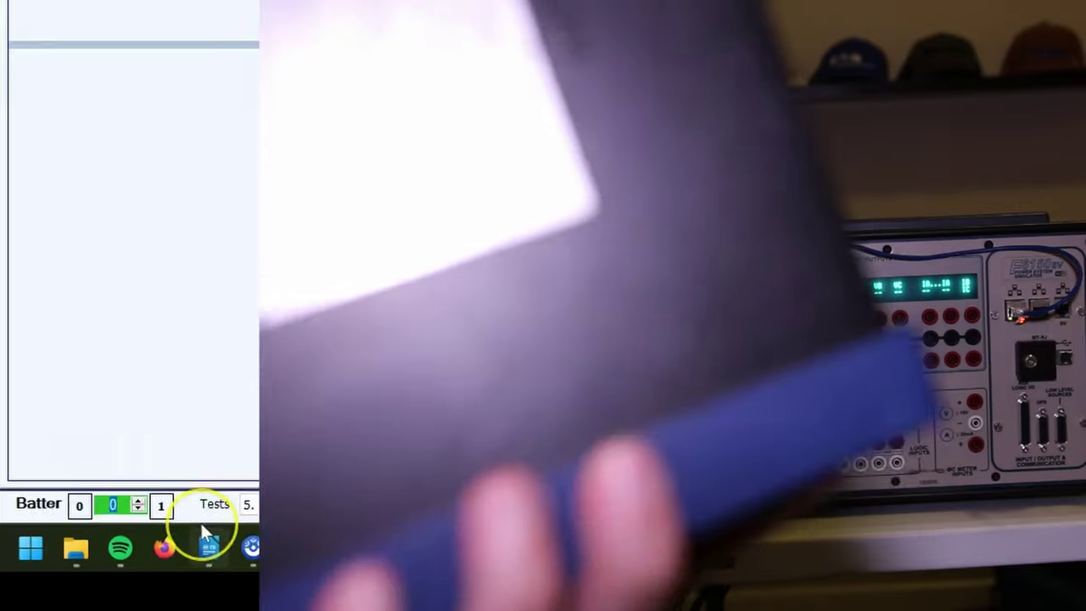
Set the battery simulator voltage to 110 V and turn its output on
mouse_move(113, 585)
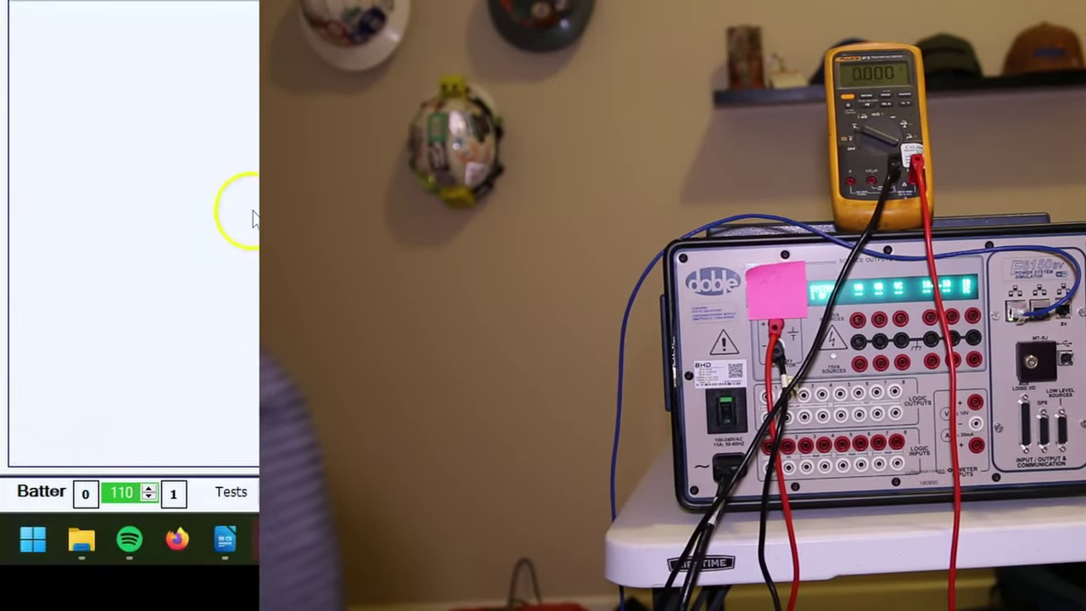
left_click(183, 502)
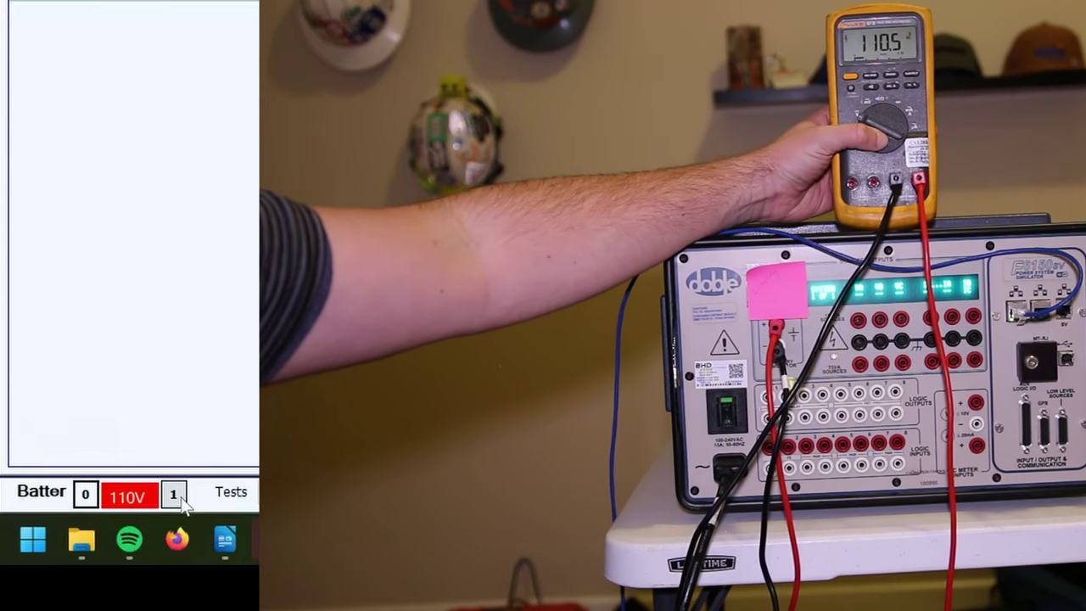
left_click(130, 495)
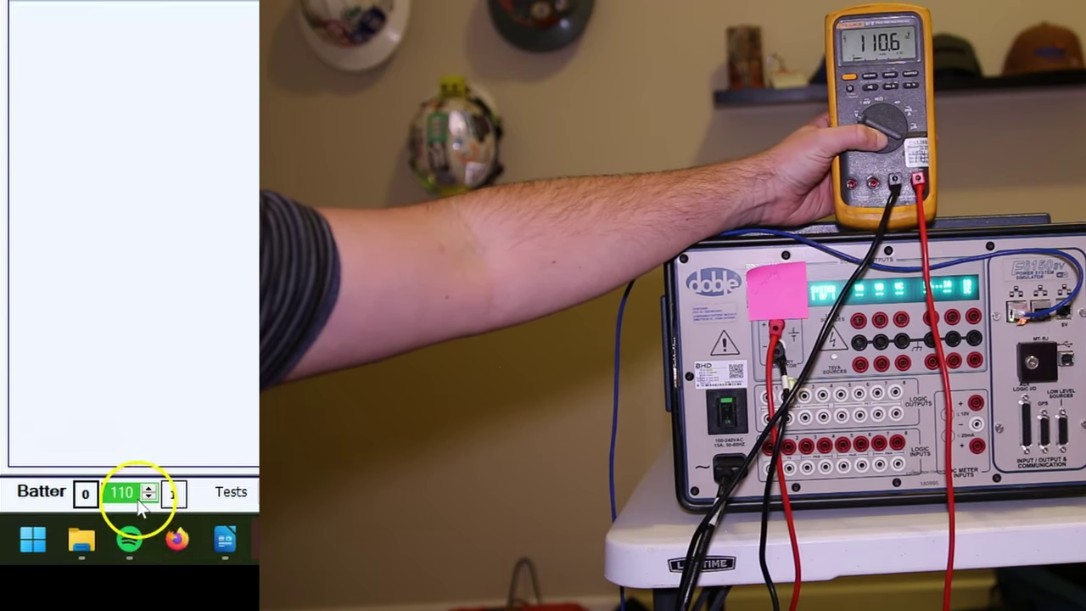
Set the battery simulator voltage to 48 V and turn its output on
double_click(113, 495)
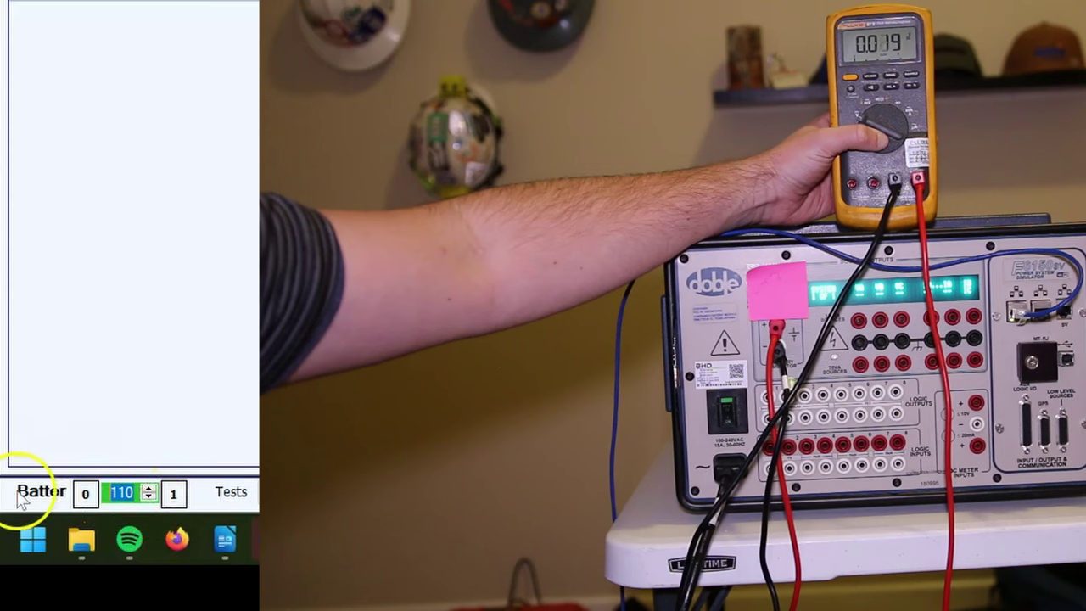
type("48")
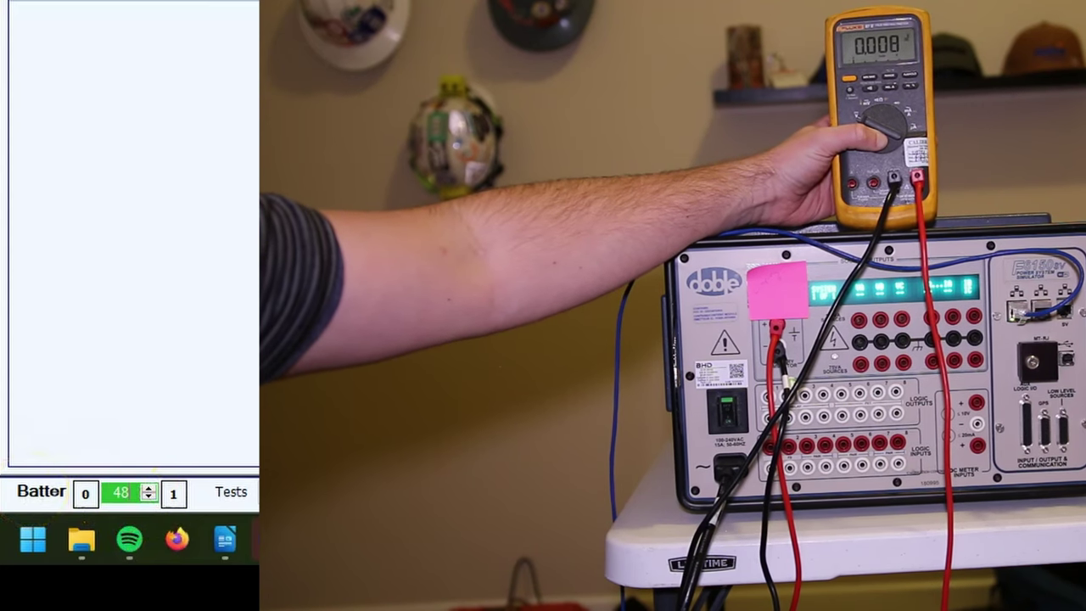
left_click(175, 495)
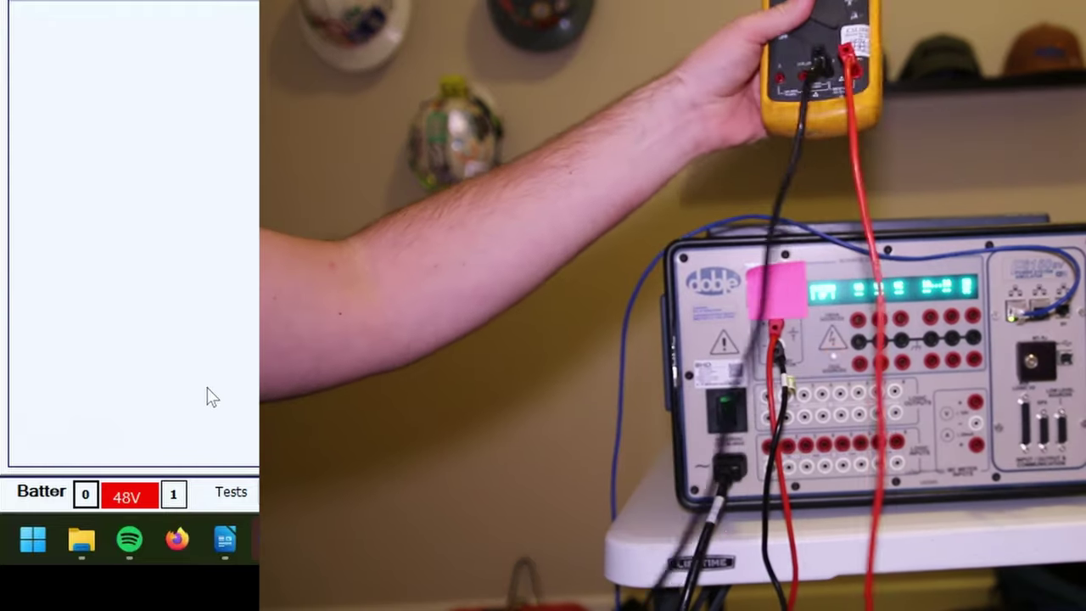
left_click(144, 418)
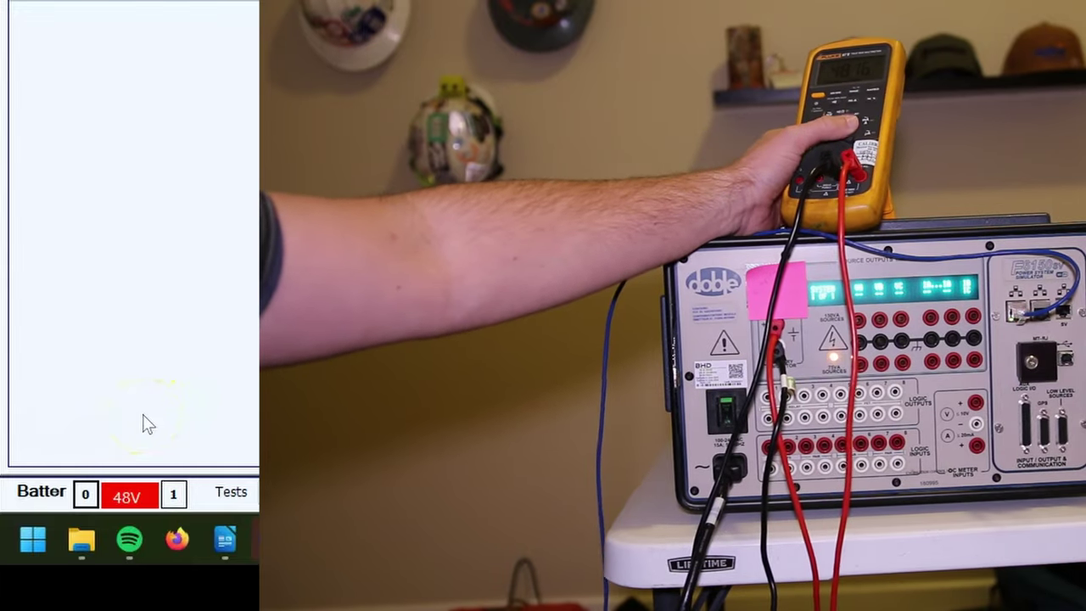
left_click(116, 406)
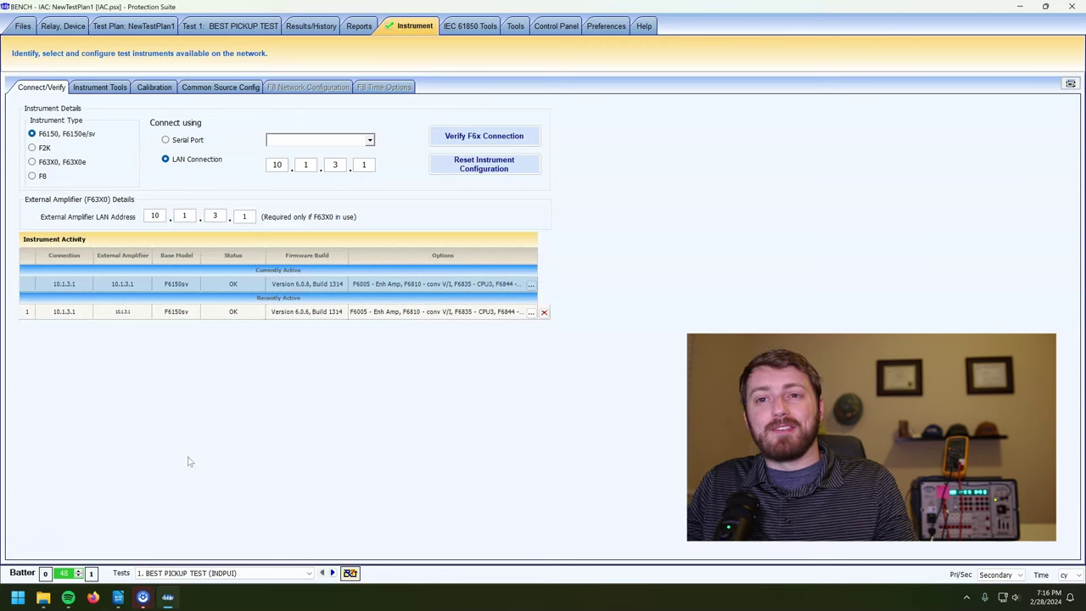
left_click(147, 451)
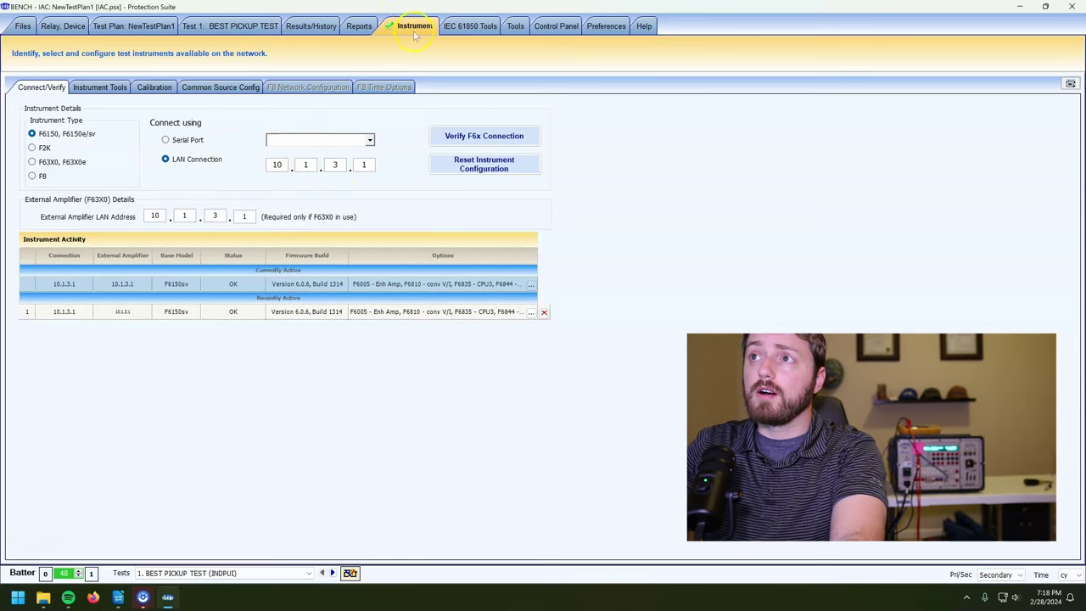
Try to verify the F6x connection over LAN at address 10.1.3.1, checking the instrument and external amplifier address entries
left_click(482, 138)
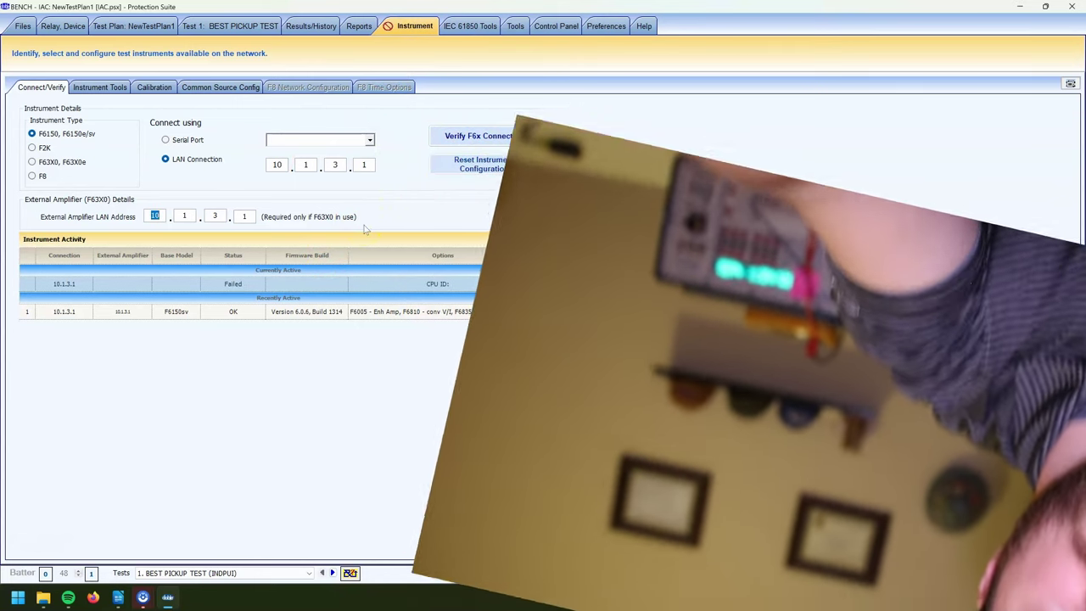
left_click(160, 216)
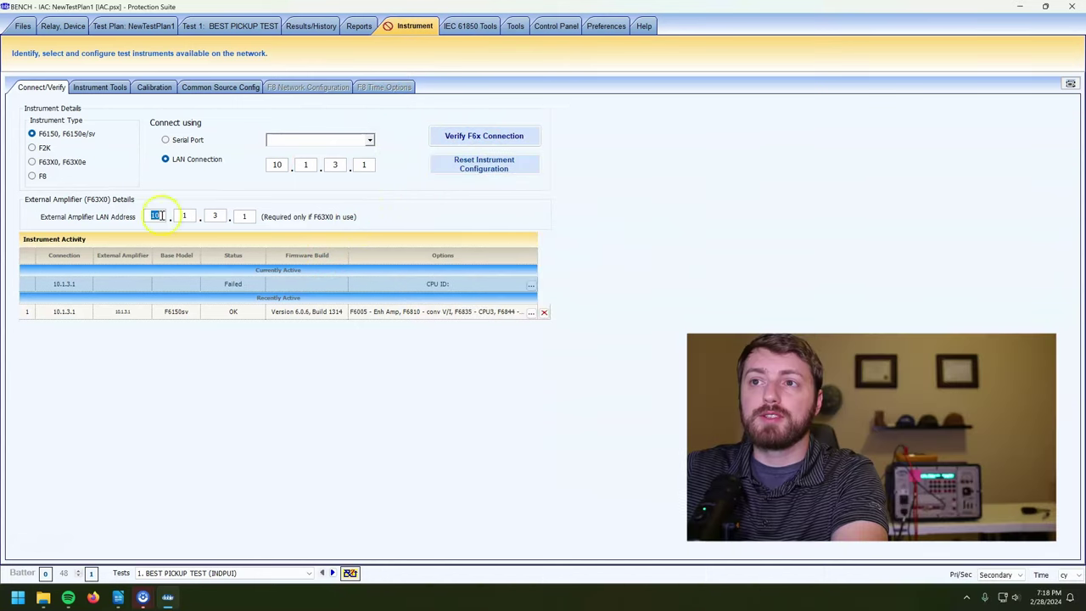
left_click(278, 164)
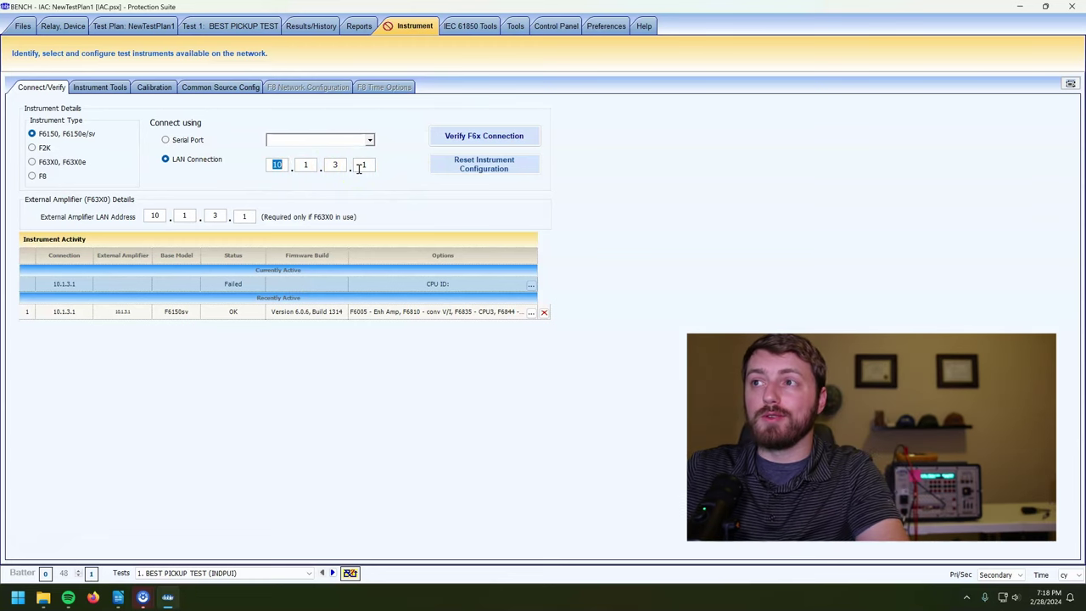
left_click(463, 140)
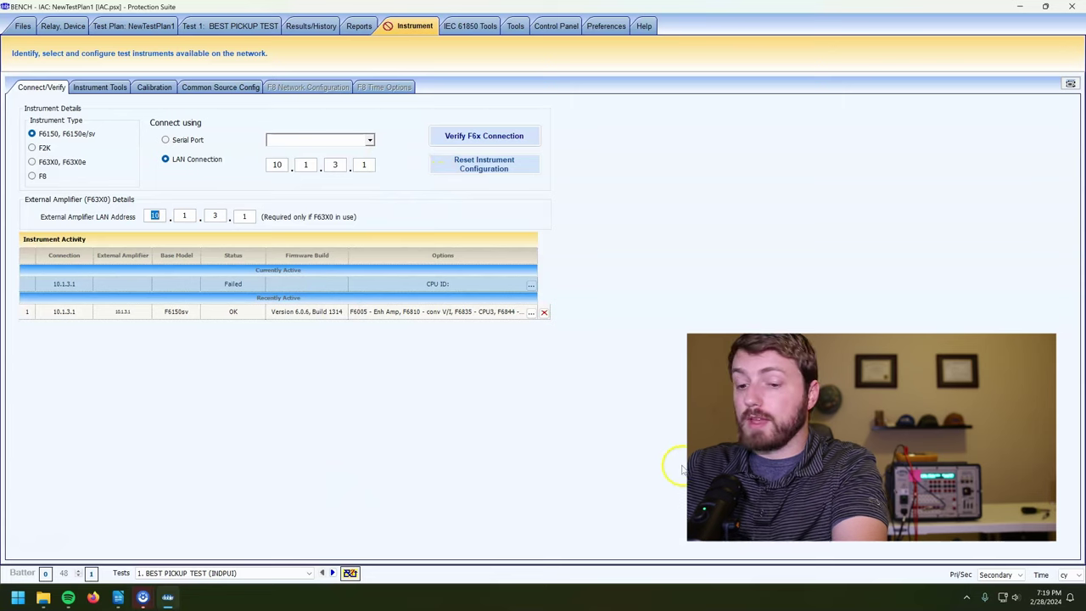
Find the Windows network adapter settings and open the Internet Protocol Version 4 properties of the Ethernet 2 adapter
key("super")
type("net")
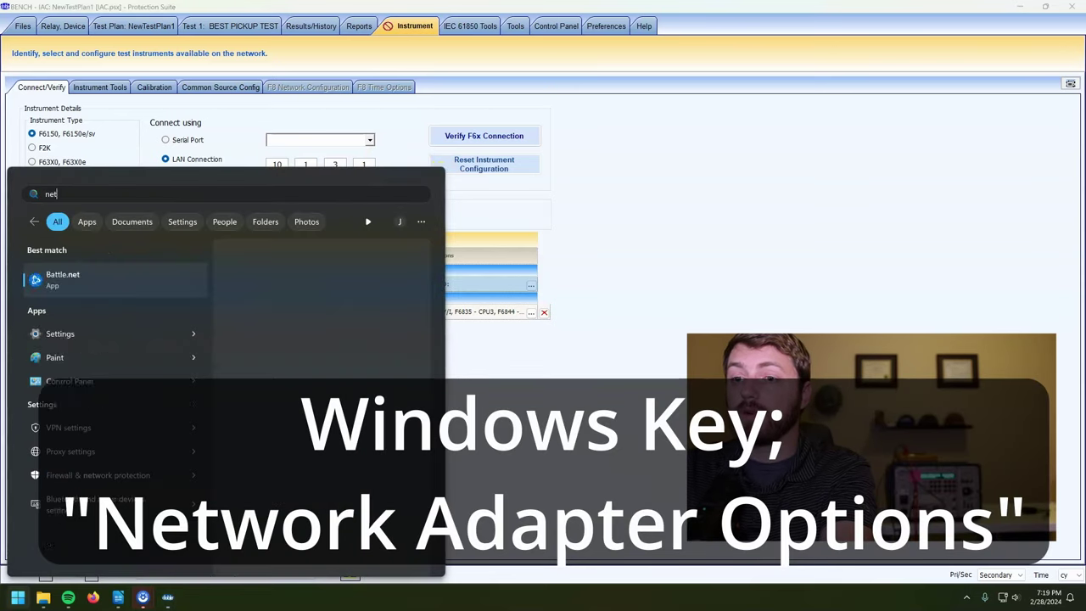
type("work ada")
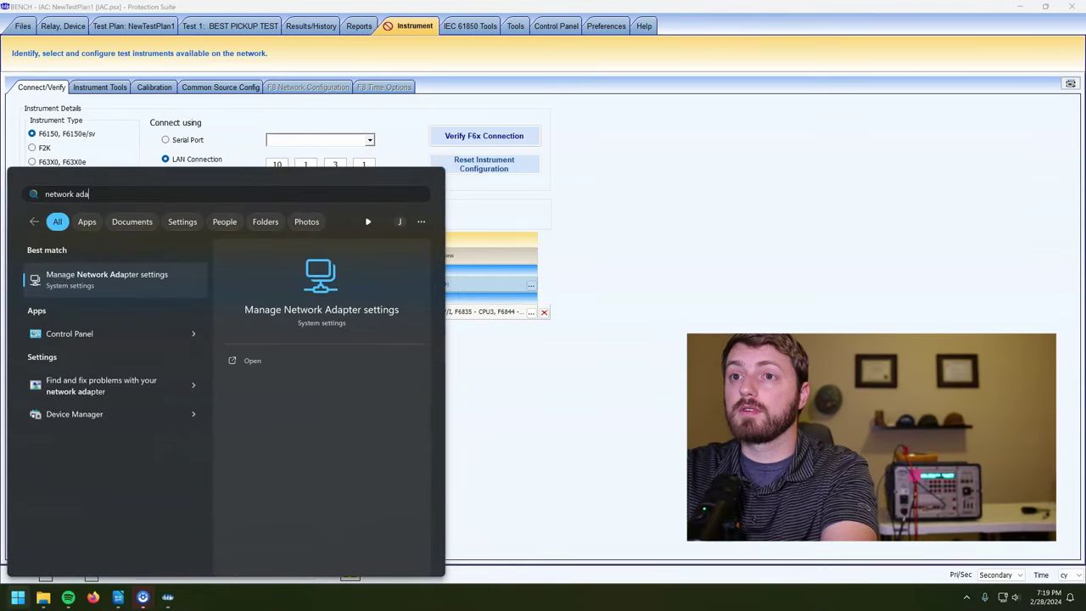
key("Return")
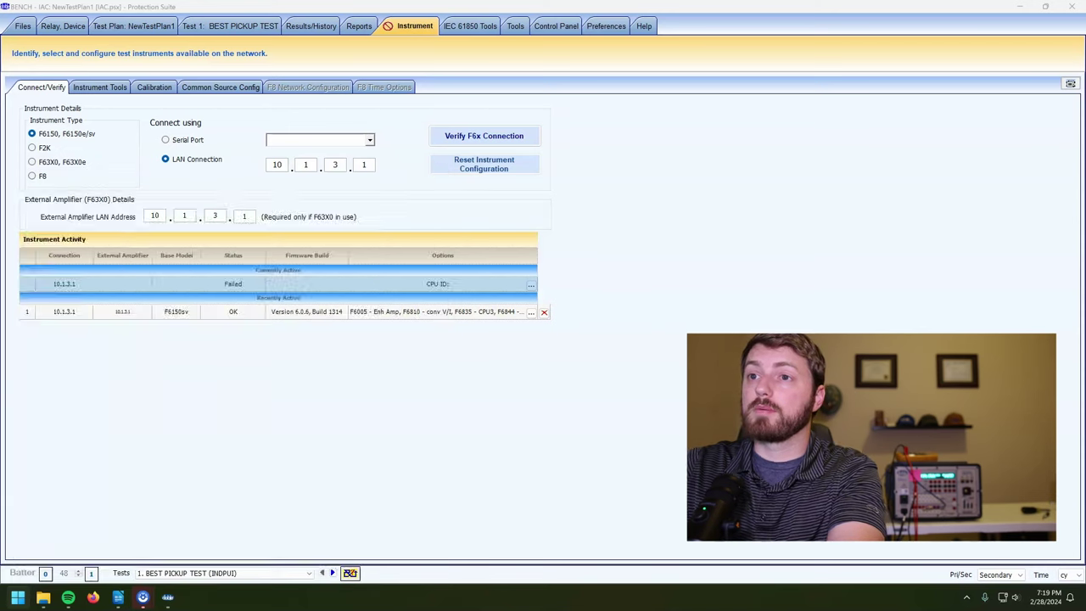
left_click(807, 138)
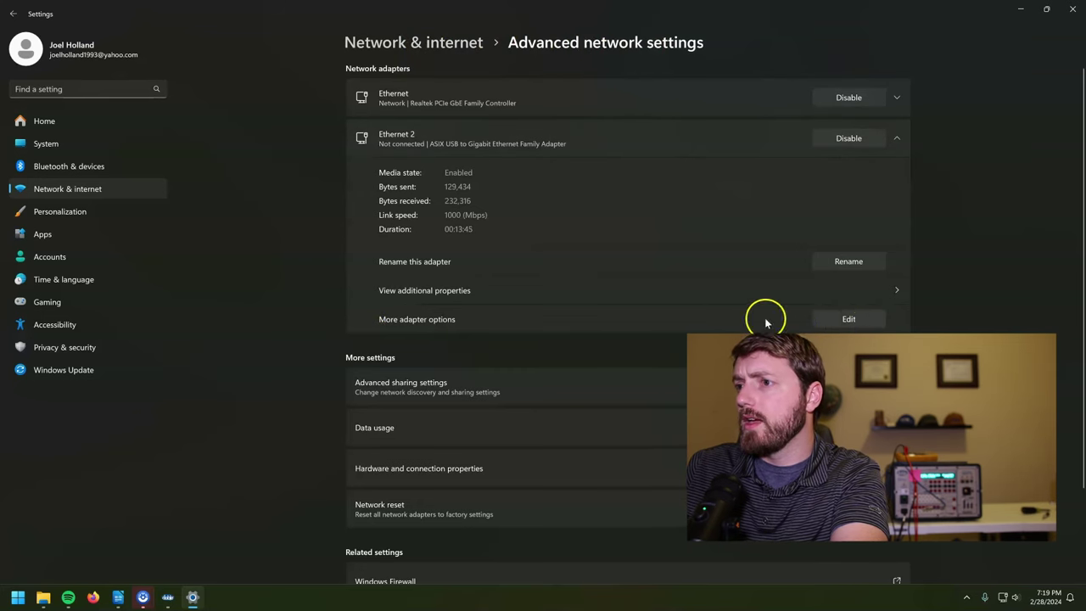
left_click(848, 320)
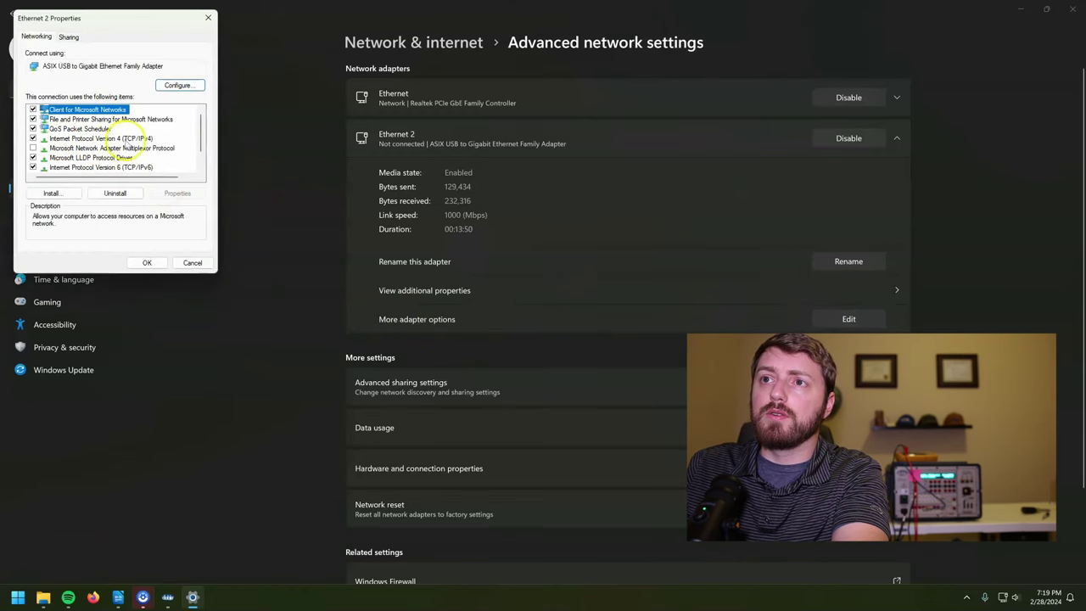
double_click(128, 138)
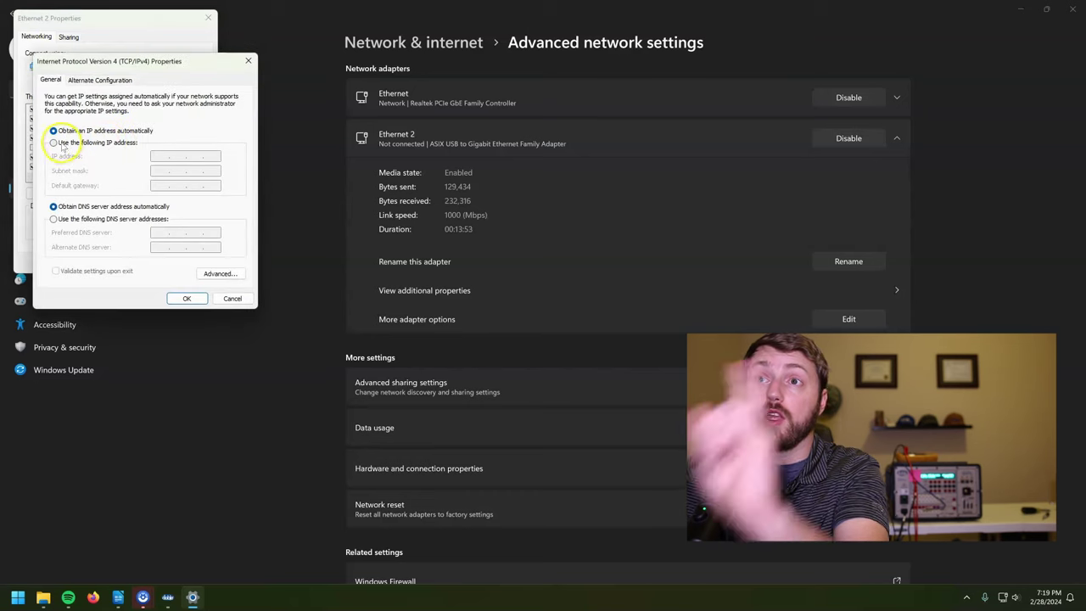
Assign Ethernet 2 the static IP address 10.1.3.69 with subnet mask 255.255.0.0 and save the adapter properties
left_click(54, 143)
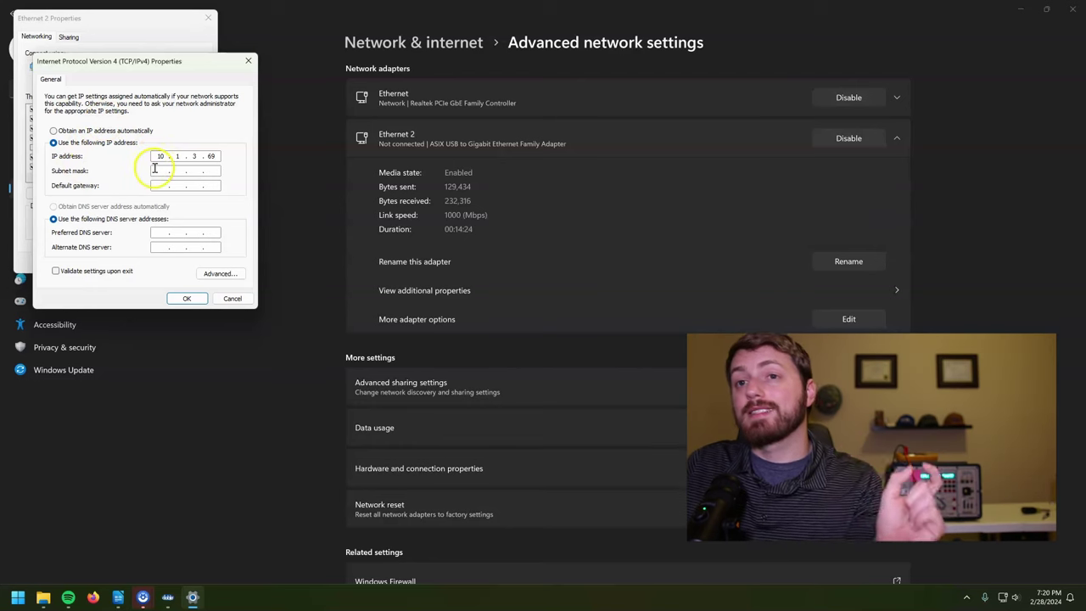
left_click(159, 157)
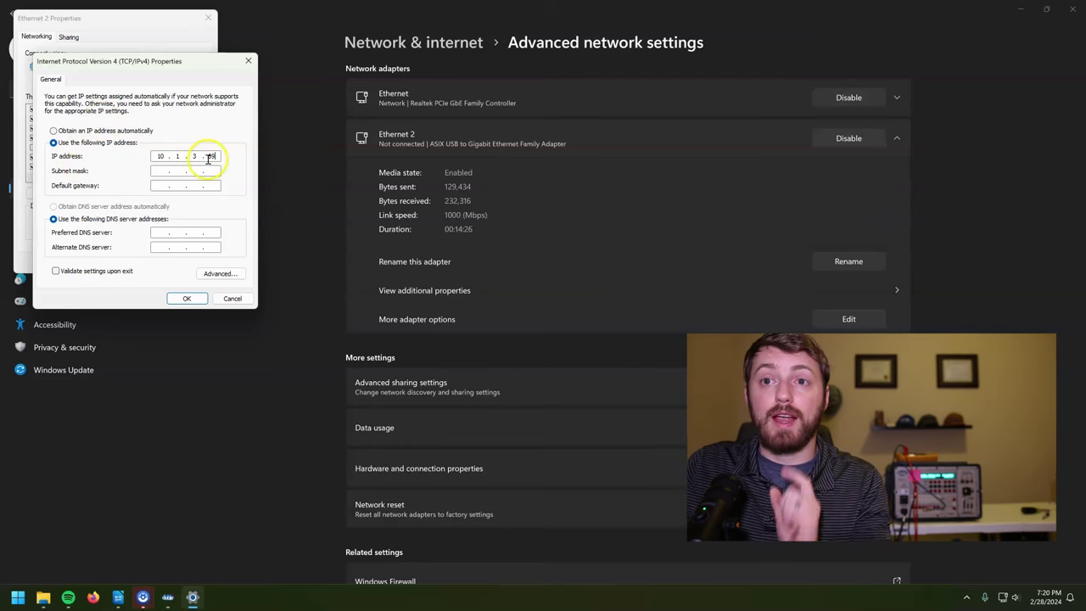
left_click(163, 171)
left_click(180, 171)
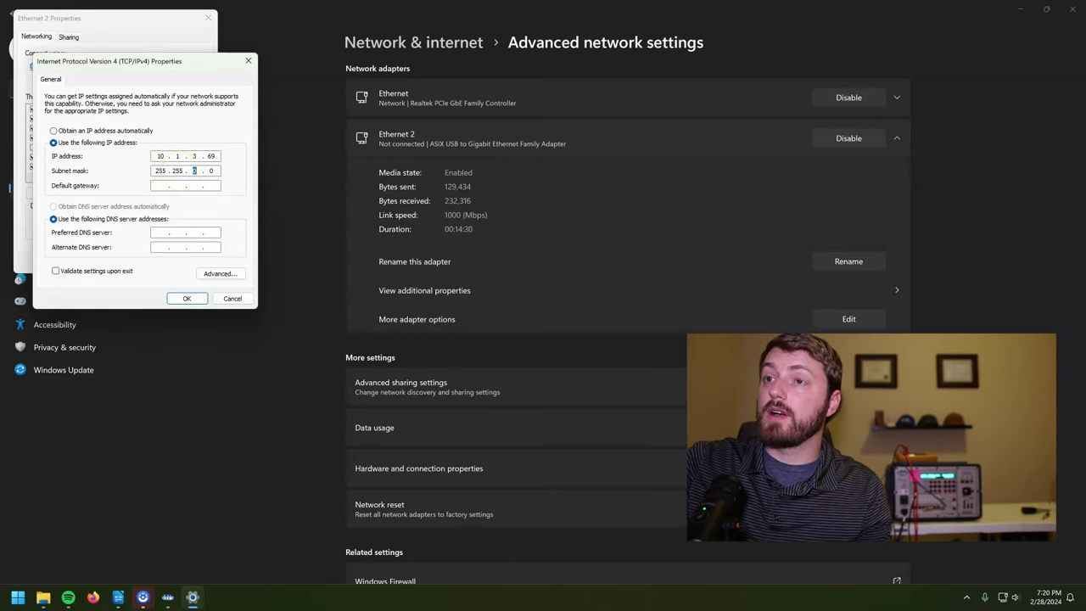
key("Return")
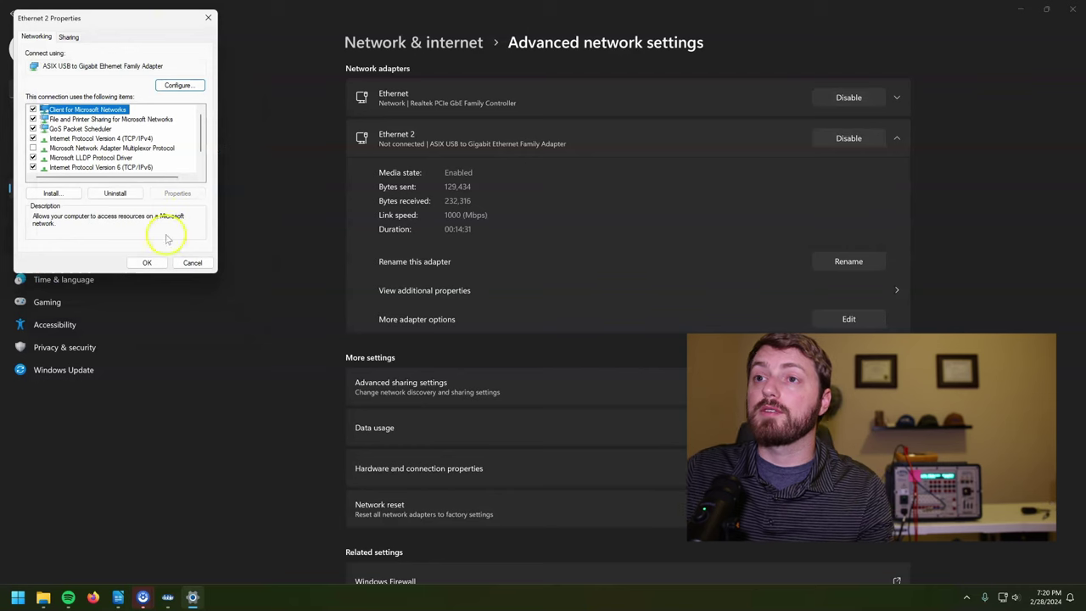
left_click(158, 259)
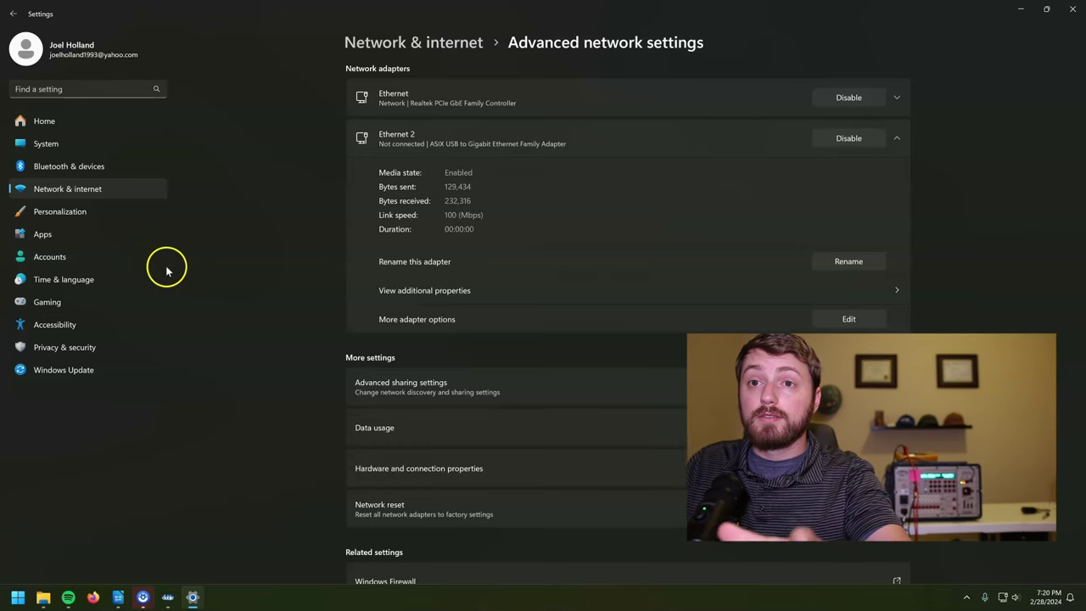
Switch back to Protection Suite and verify the F6x connection over LAN at 10.1.3.1
left_click(167, 598)
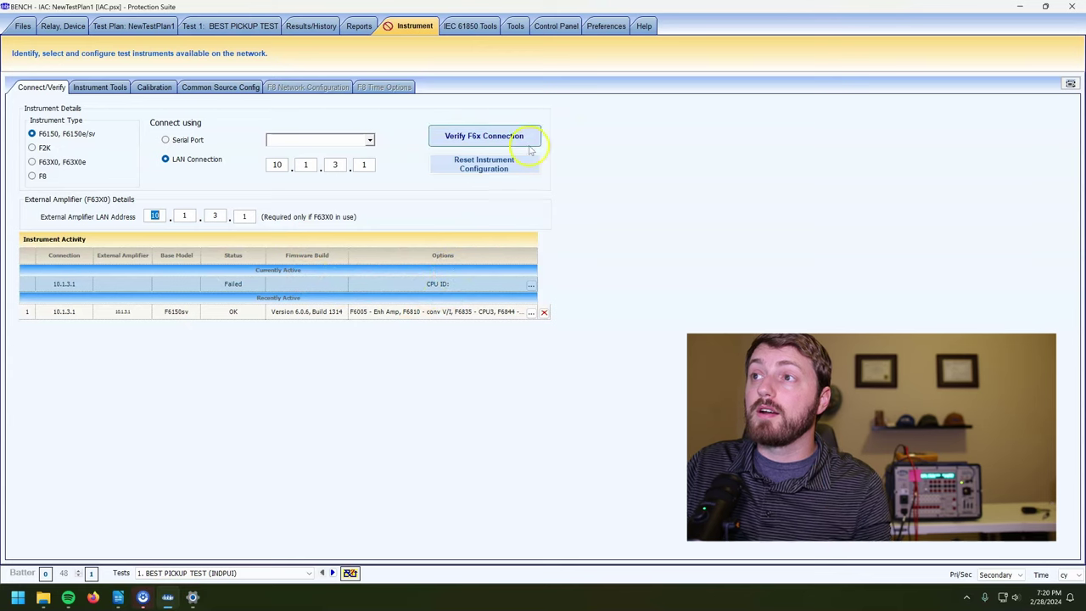
left_click(484, 135)
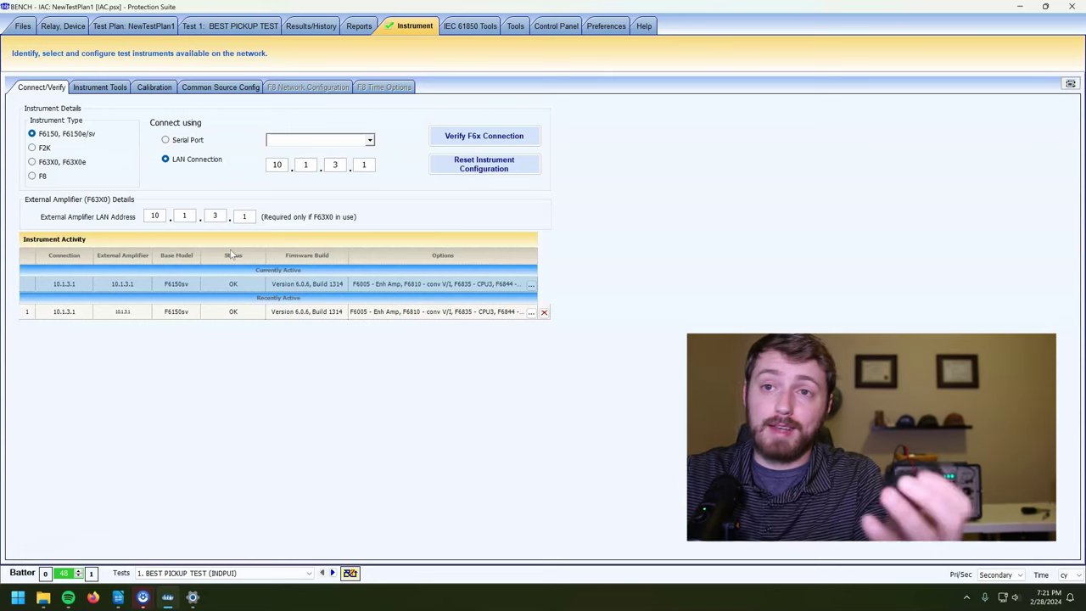
Change the instrument connection method to Serial Port and open the list of available COM ports
left_click(177, 141)
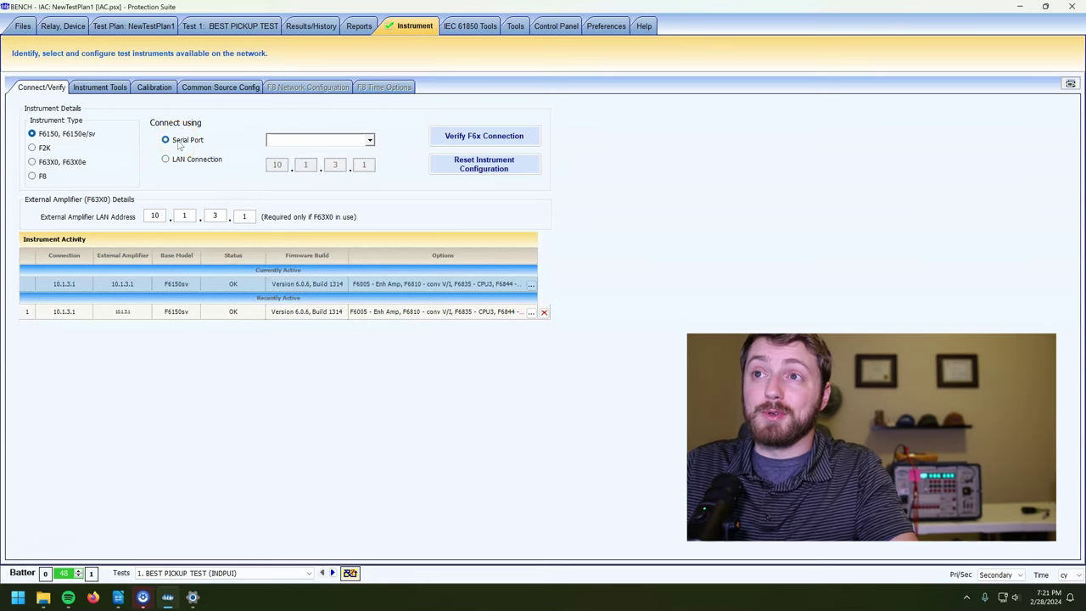
left_click(370, 140)
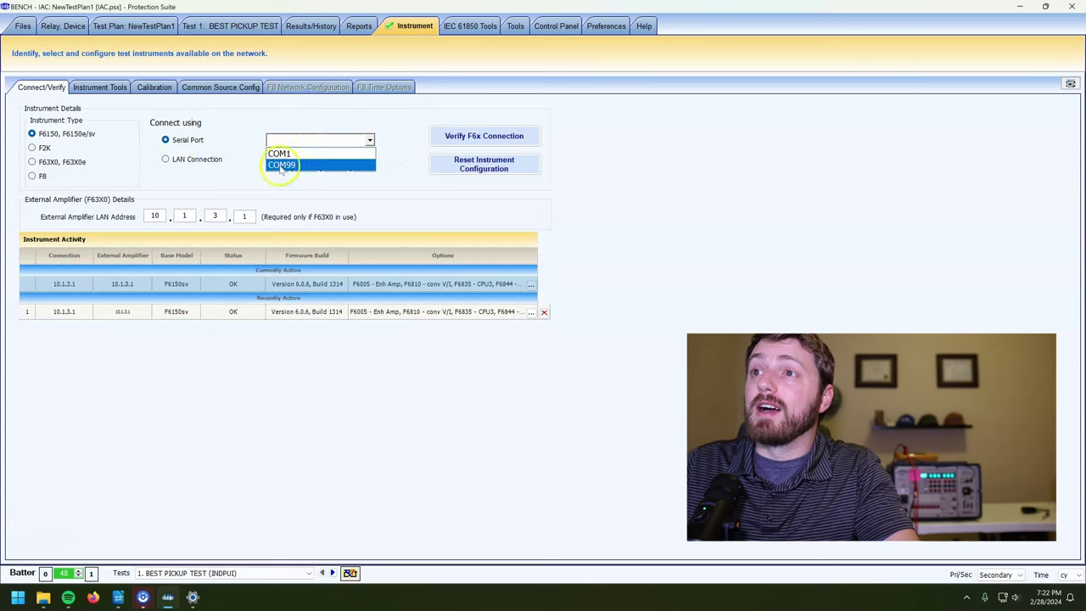
left_click(176, 141)
left_click(333, 139)
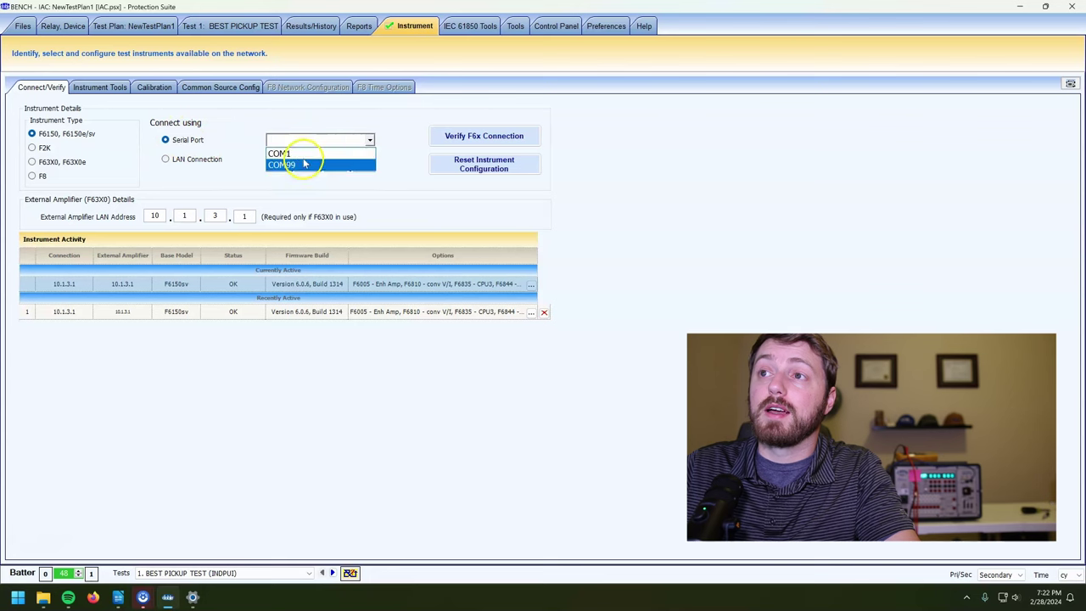